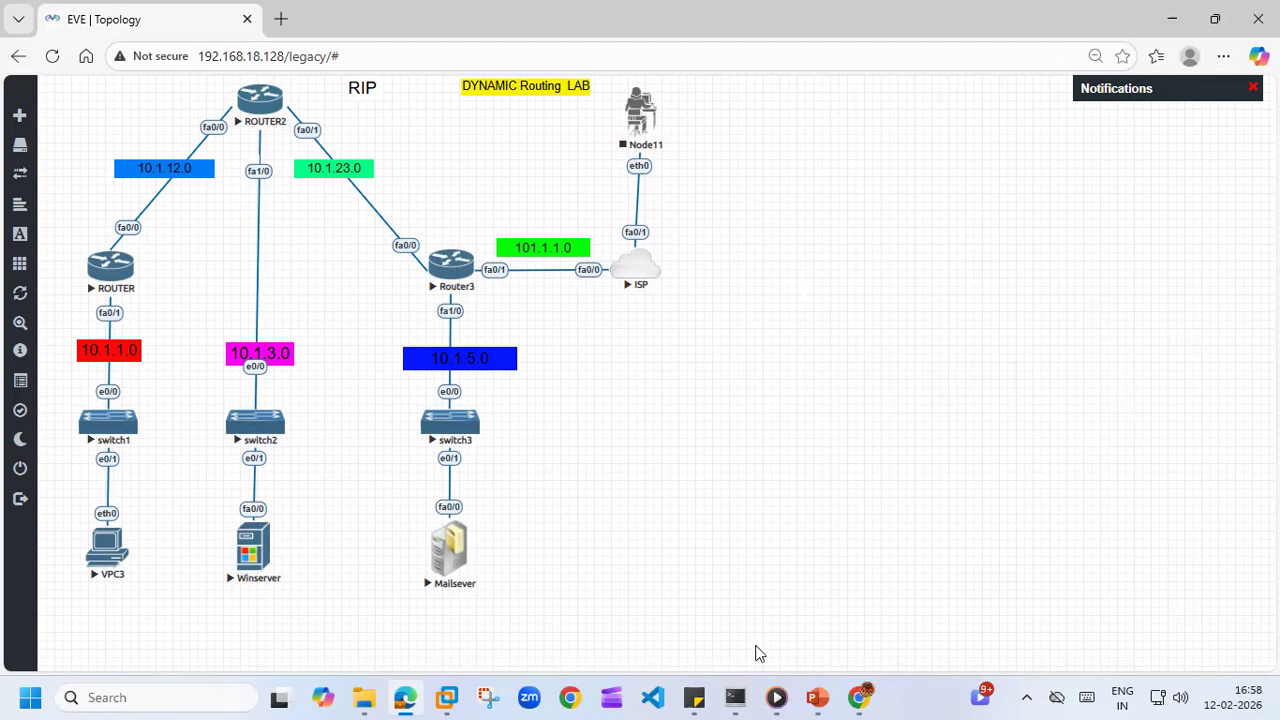
- Switch to the SuperPuTTY console of ROUTER2 and enter privileged mode with enable
{"action": "left_click", "coordinate": [735, 697]}
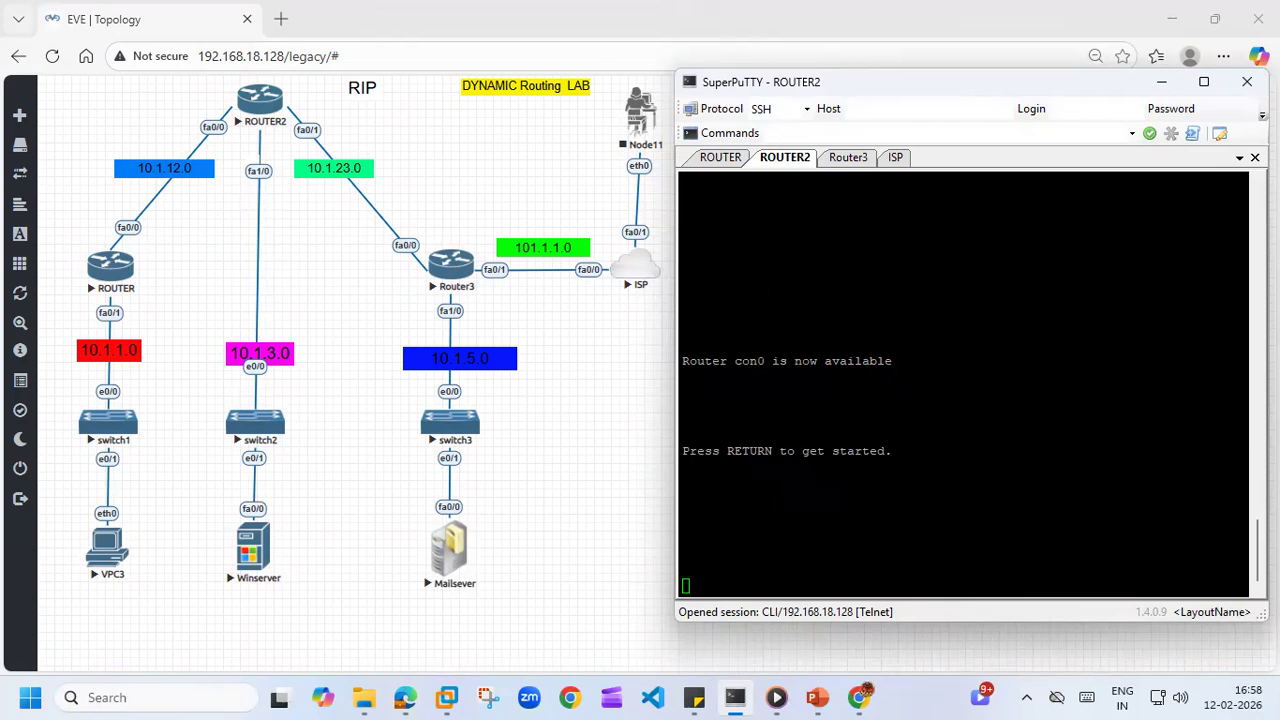
{"action": "key", "text": "Return"}
{"action": "key", "text": "Return"}
{"action": "key", "text": "Return"}
{"action": "type", "text": "en"}
{"action": "key", "text": "Tab"}
{"action": "key", "text": "Return"}
{"action": "key", "text": "Return"}
{"action": "key", "text": "Return"}
- Enter global configuration mode on ROUTER2 and list its interfaces with do show ip int br
{"action": "type", "text": "conf"}
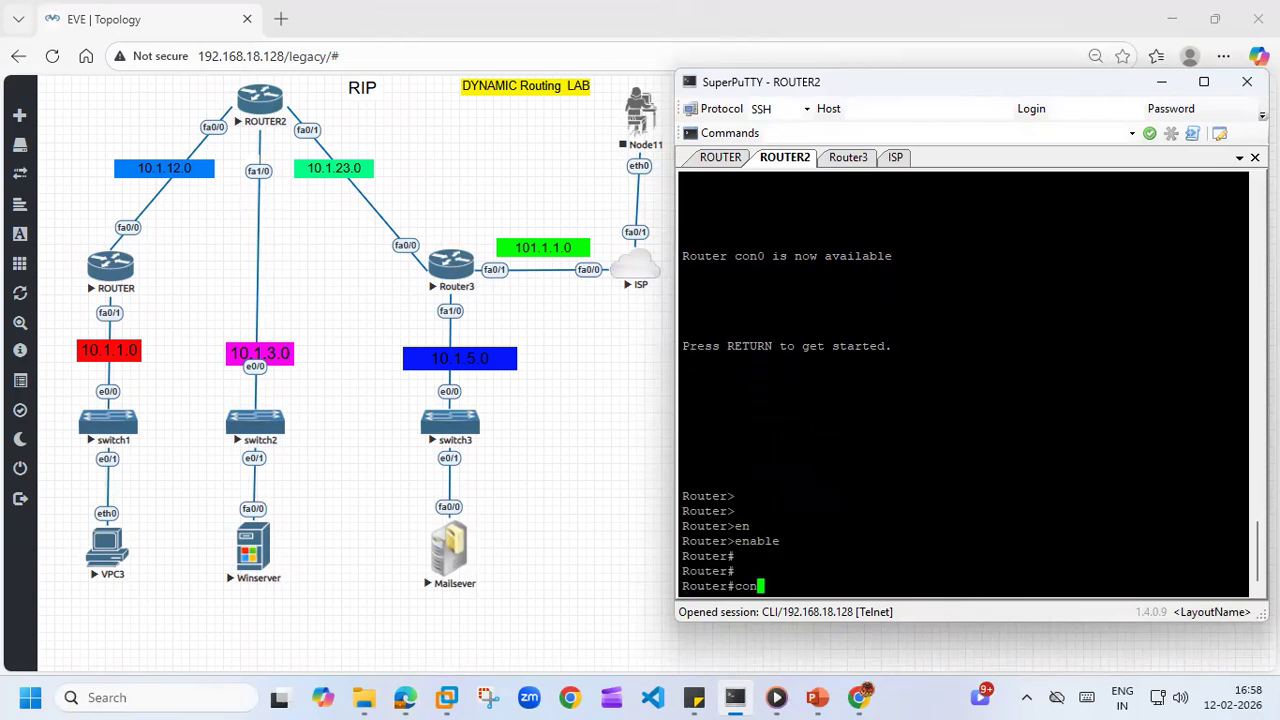
{"action": "key", "text": "Tab"}
{"action": "type", "text": "t"}
{"action": "key", "text": "Return"}
{"action": "key", "text": "Return"}
{"action": "key", "text": "Return"}
{"action": "key", "text": "Return"}
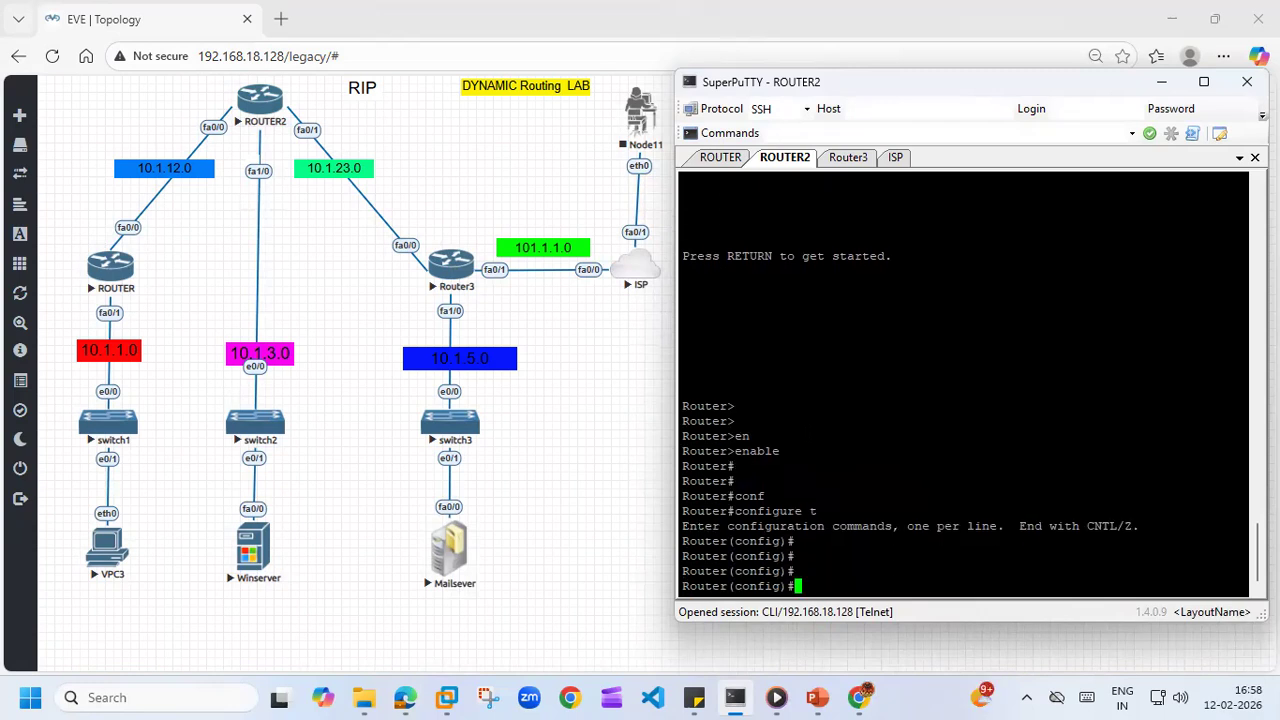
{"action": "type", "text": "do show ip int br"}
{"action": "key", "text": "Return"}
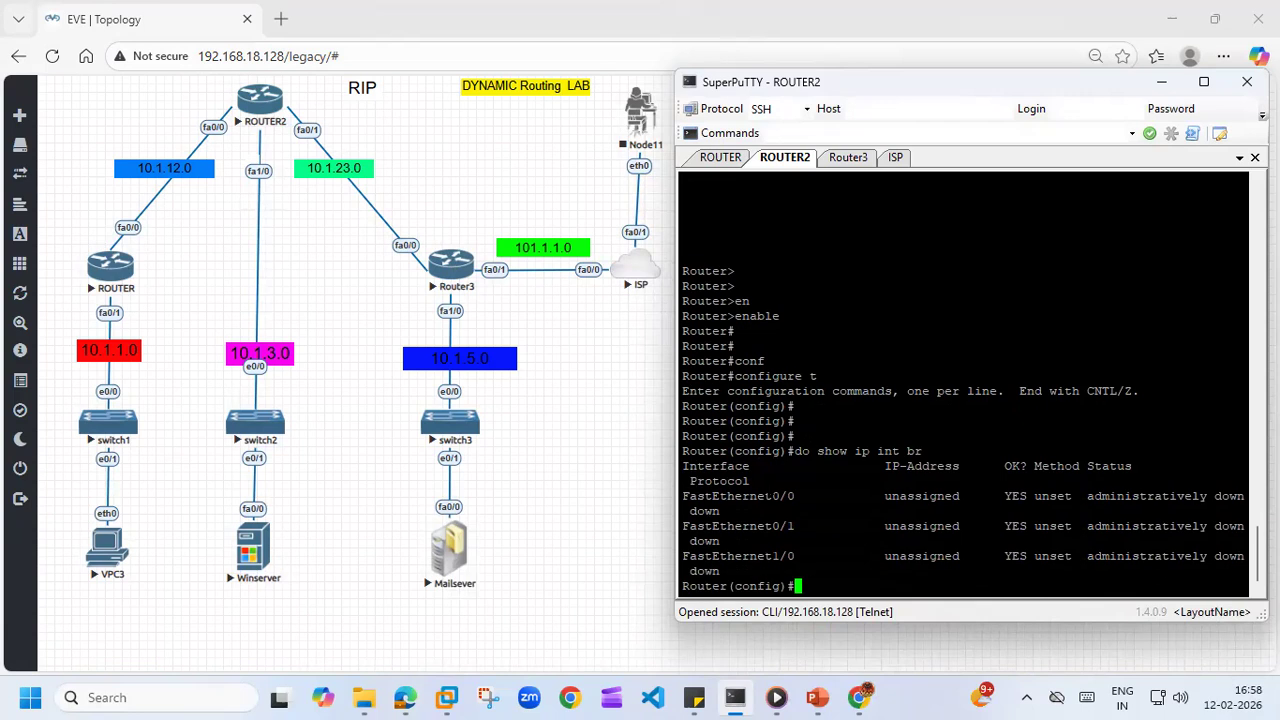
{"action": "type", "text": "int"}
- Switch to the console of ROUTER, wake the session and enter privileged mode
{"action": "left_click", "coordinate": [720, 162]}
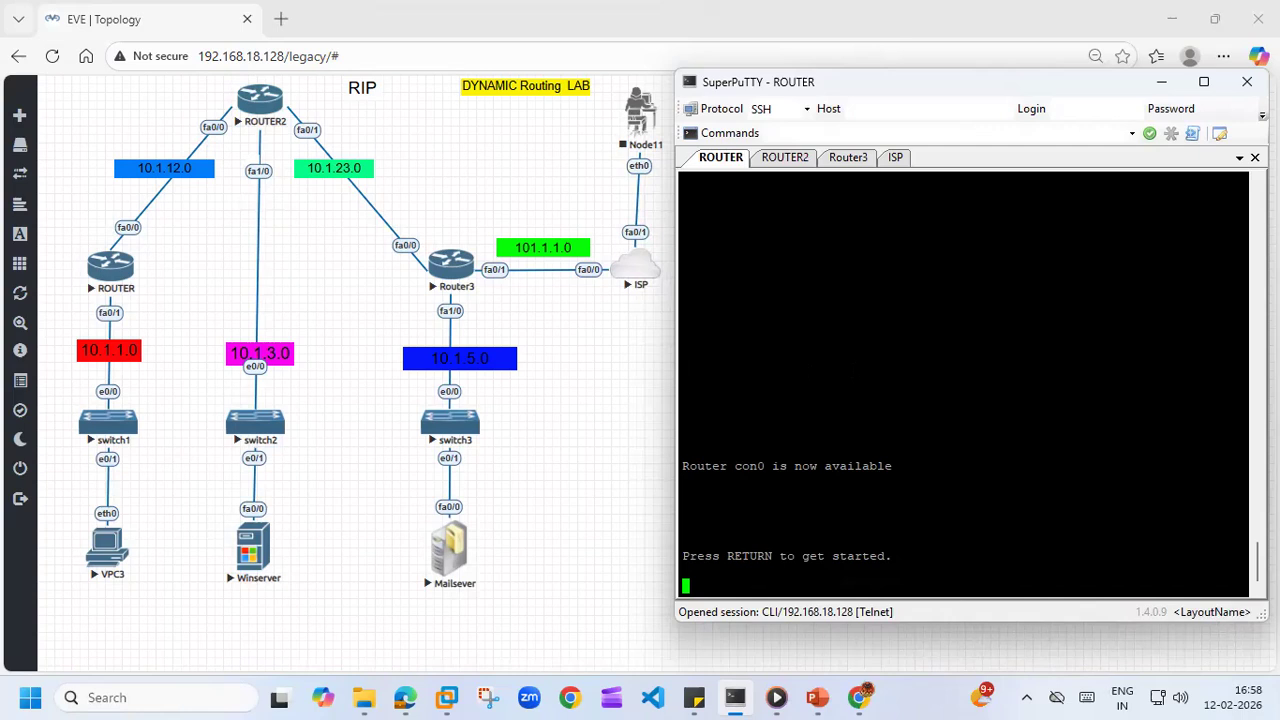
{"action": "key", "text": "Return"}
{"action": "key", "text": "Return"}
{"action": "key", "text": "Return"}
{"action": "key", "text": "Return"}
{"action": "key", "text": "Return"}
{"action": "key", "text": "Return"}
{"action": "key", "text": "Return"}
{"action": "type", "text": "en"}
{"action": "key", "text": "Tab"}
{"action": "key", "text": "Return"}
- Display the routing table of ROUTER with show ip route
{"action": "type", "text": "show ip route"}
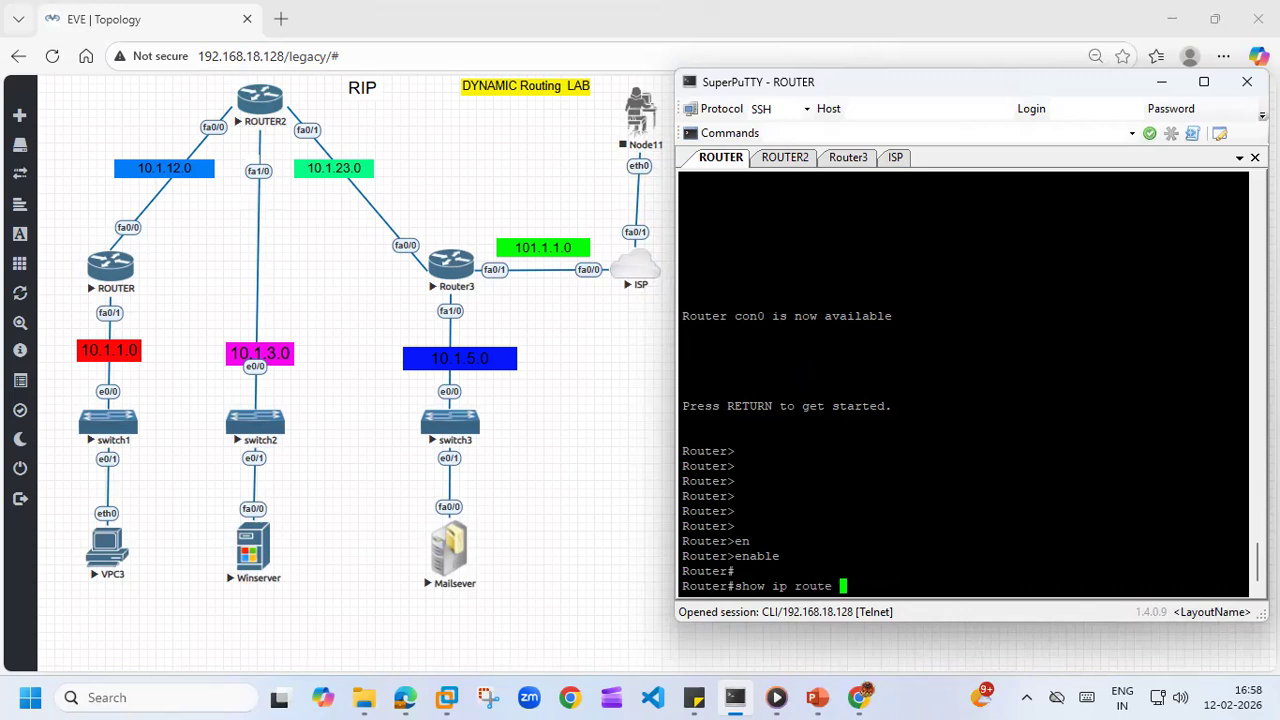
{"action": "key", "text": "Return"}
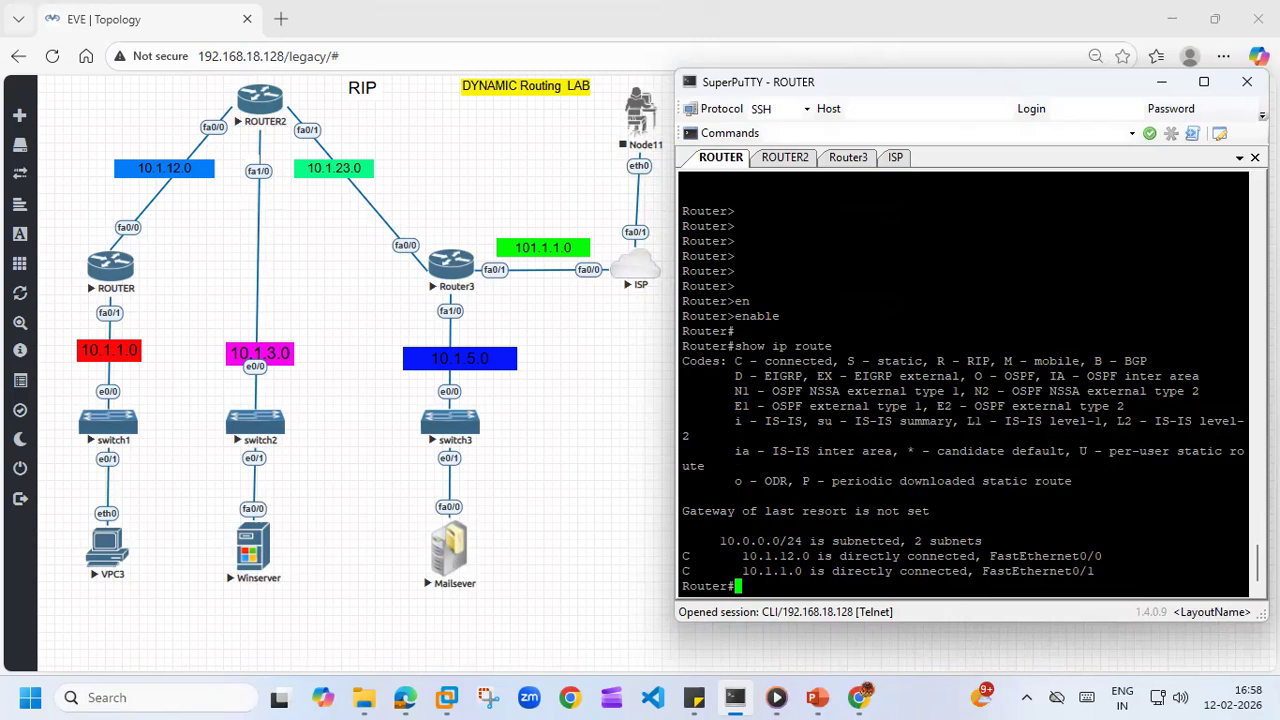
{"action": "type", "text": "int"}
{"action": "key", "text": "BackSpace"}
{"action": "key", "text": "BackSpace"}
{"action": "key", "text": "BackSpace"}
{"action": "key", "text": "BackSpace"}
- Enter global configuration mode on ROUTER with configure t
{"action": "type", "text": "conf"}
{"action": "key", "text": "Tab"}
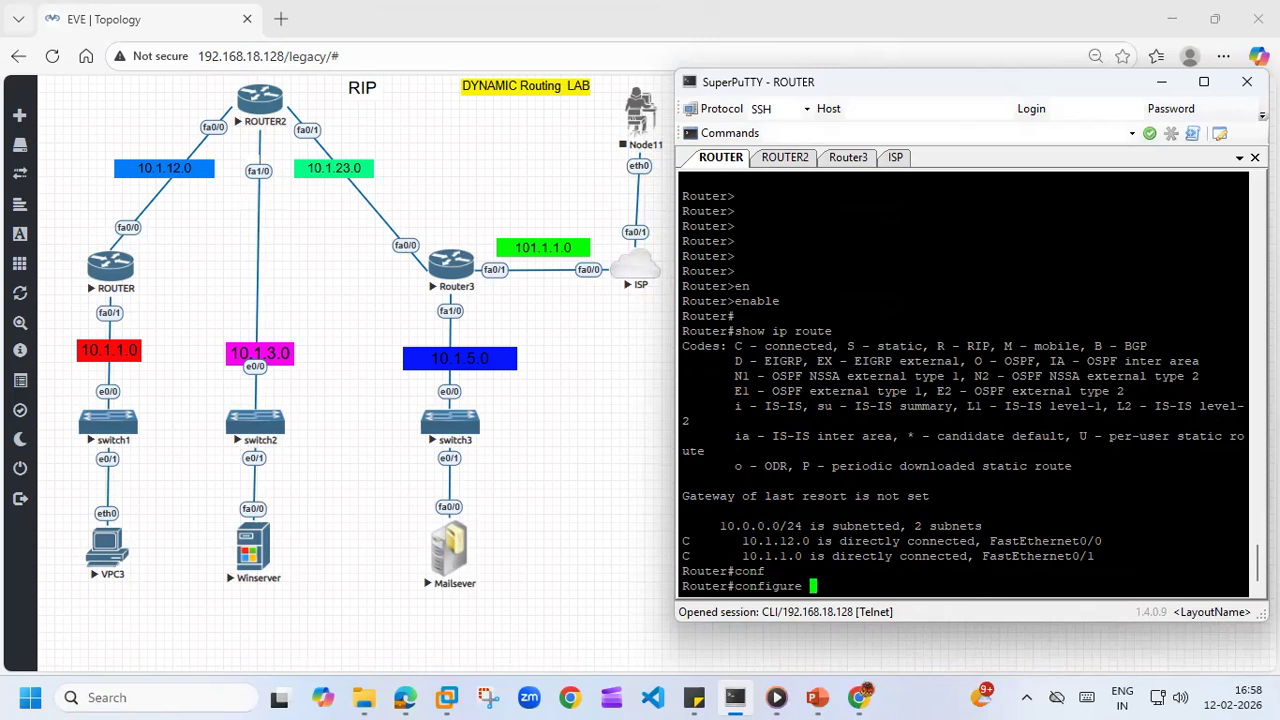
{"action": "type", "text": "t"}
{"action": "key", "text": "Return"}
{"action": "key", "text": "Return"}
{"action": "key", "text": "Return"}
- Try to reset both interfaces of ROUTER at once with default int range f0/0-1
{"action": "type", "text": "default in"}
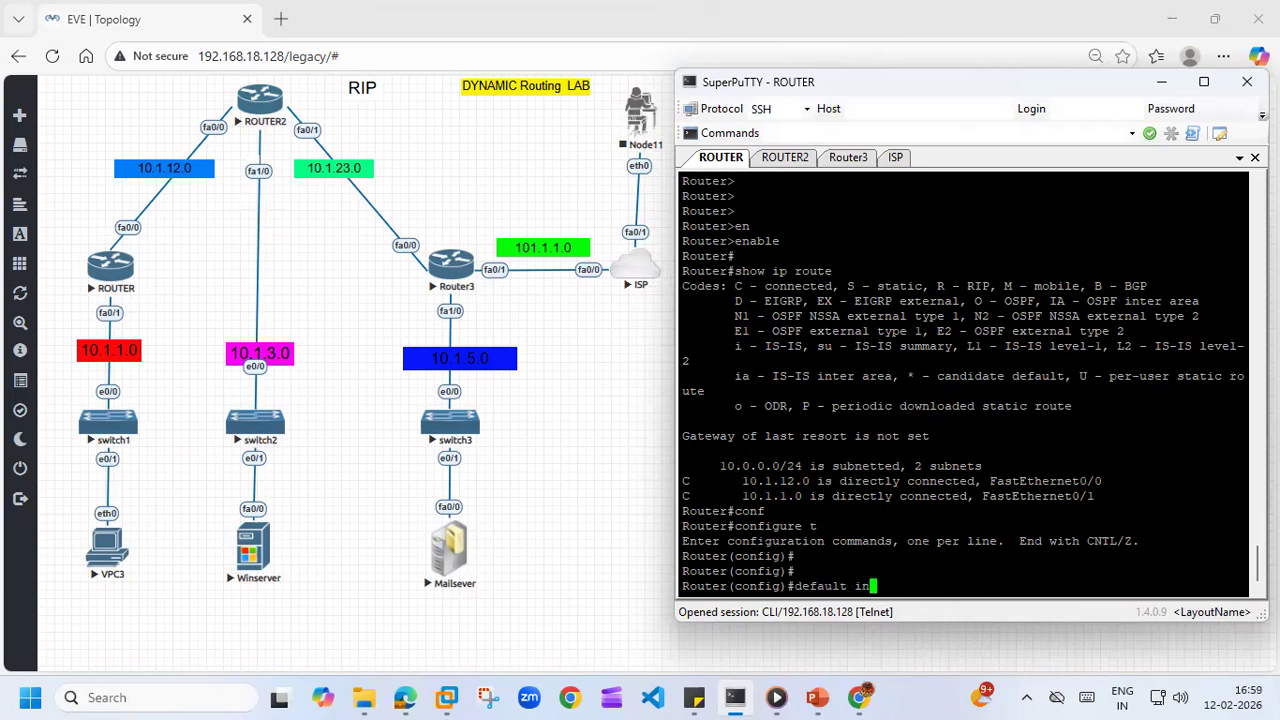
{"action": "type", "text": "t range"}
{"action": "type", "text": "f0/0-1"}
{"action": "key", "text": "Return"}
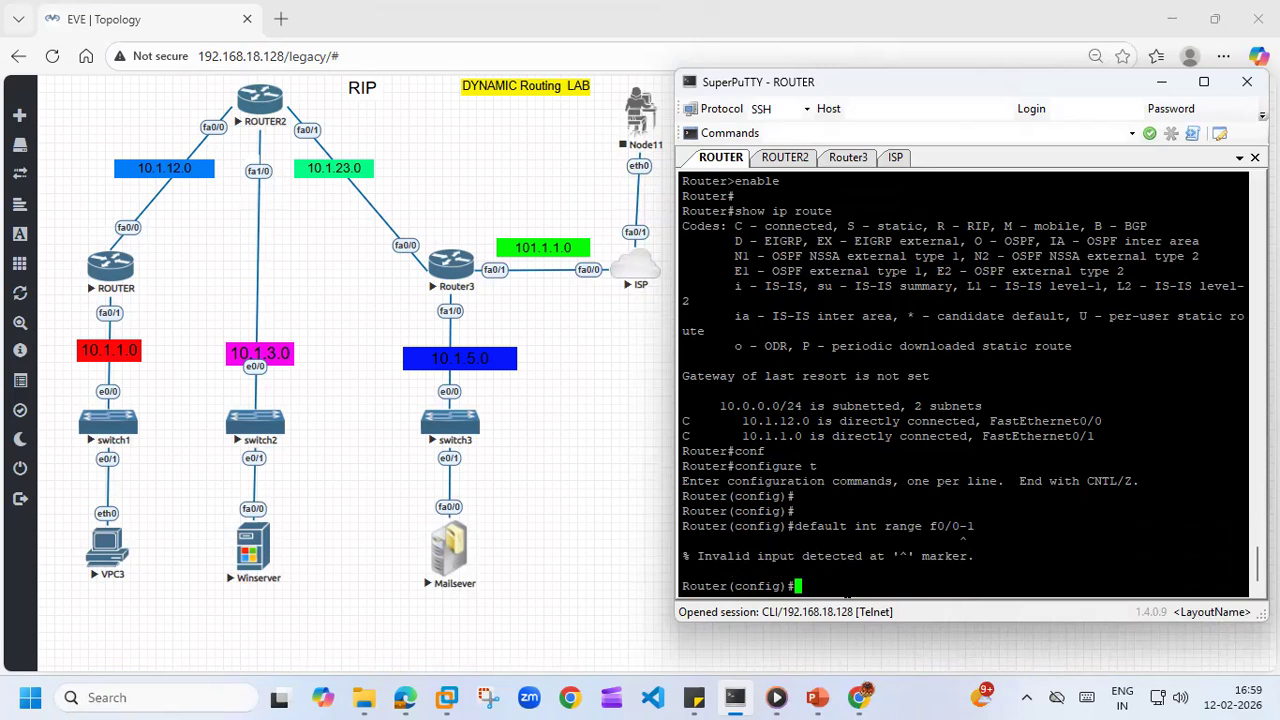
{"action": "key", "text": "Up"}
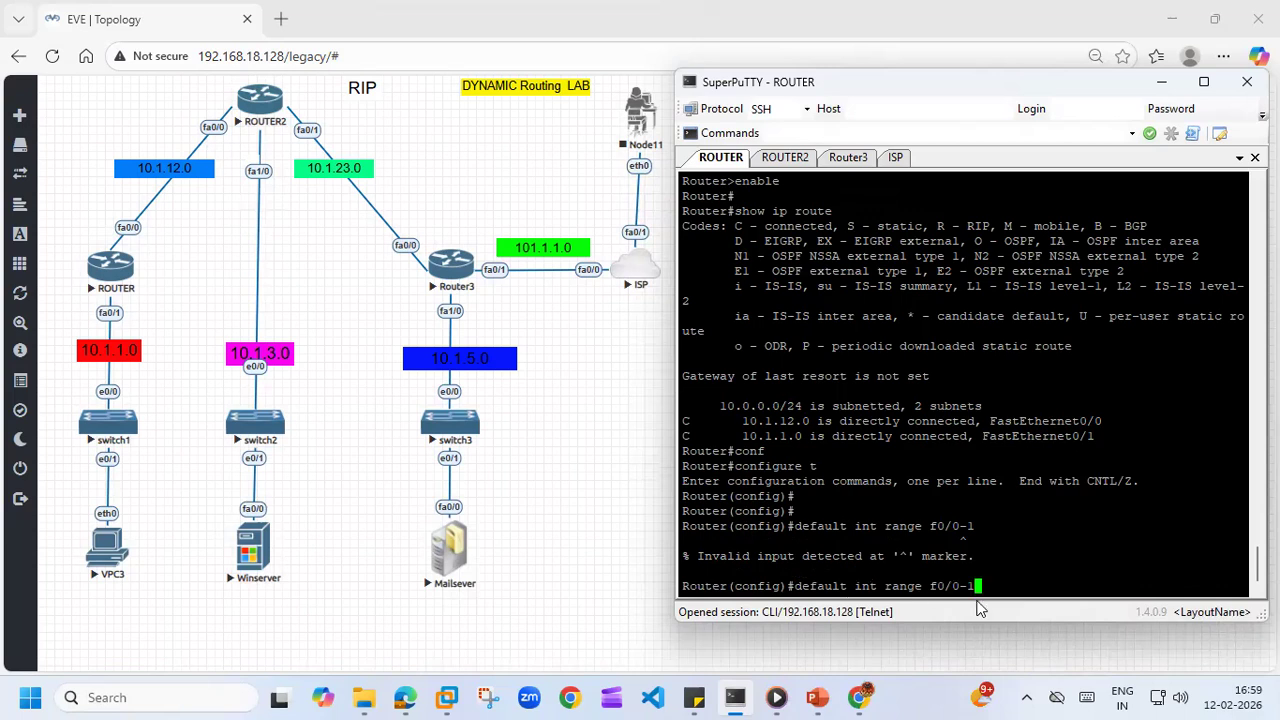
{"action": "key", "text": "BackSpace"}
{"action": "type", "text": "-1"}
{"action": "key", "text": "Return"}
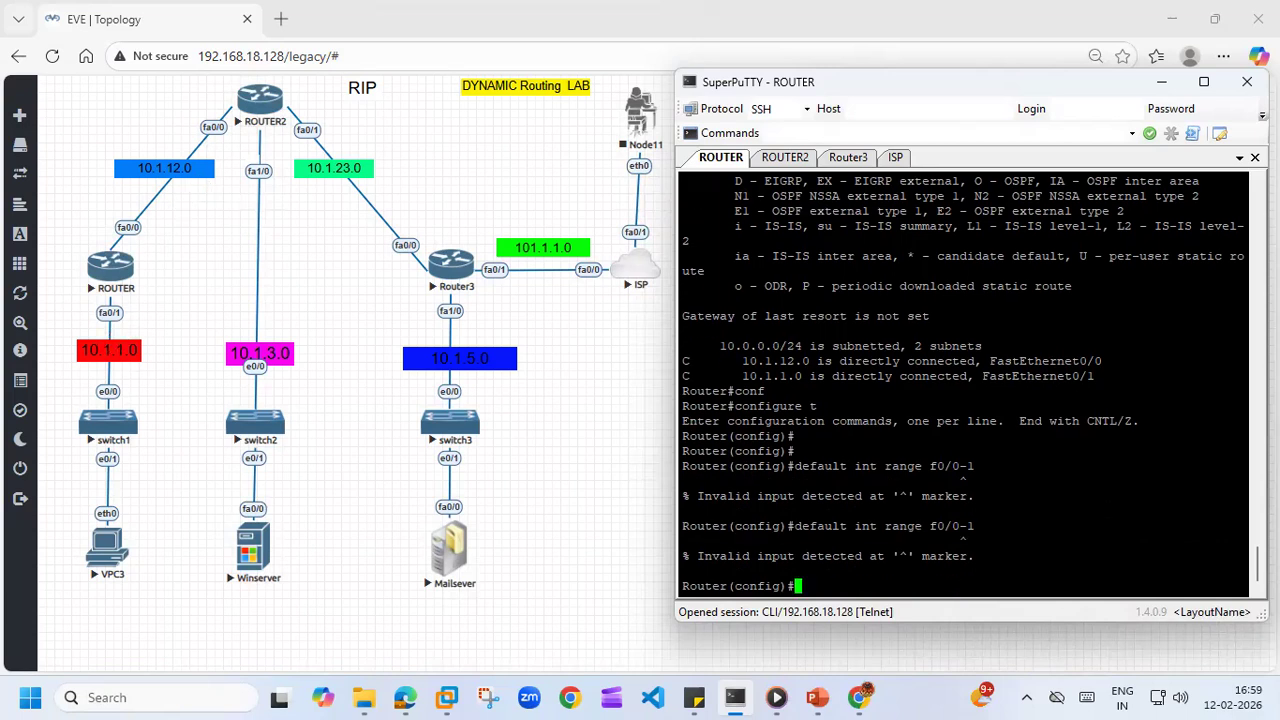
- Reset interfaces f0/0 and f0/1 of ROUTER to defaults with two separate default int range commands
{"action": "key", "text": "Up"}
{"action": "key", "text": "Return"}
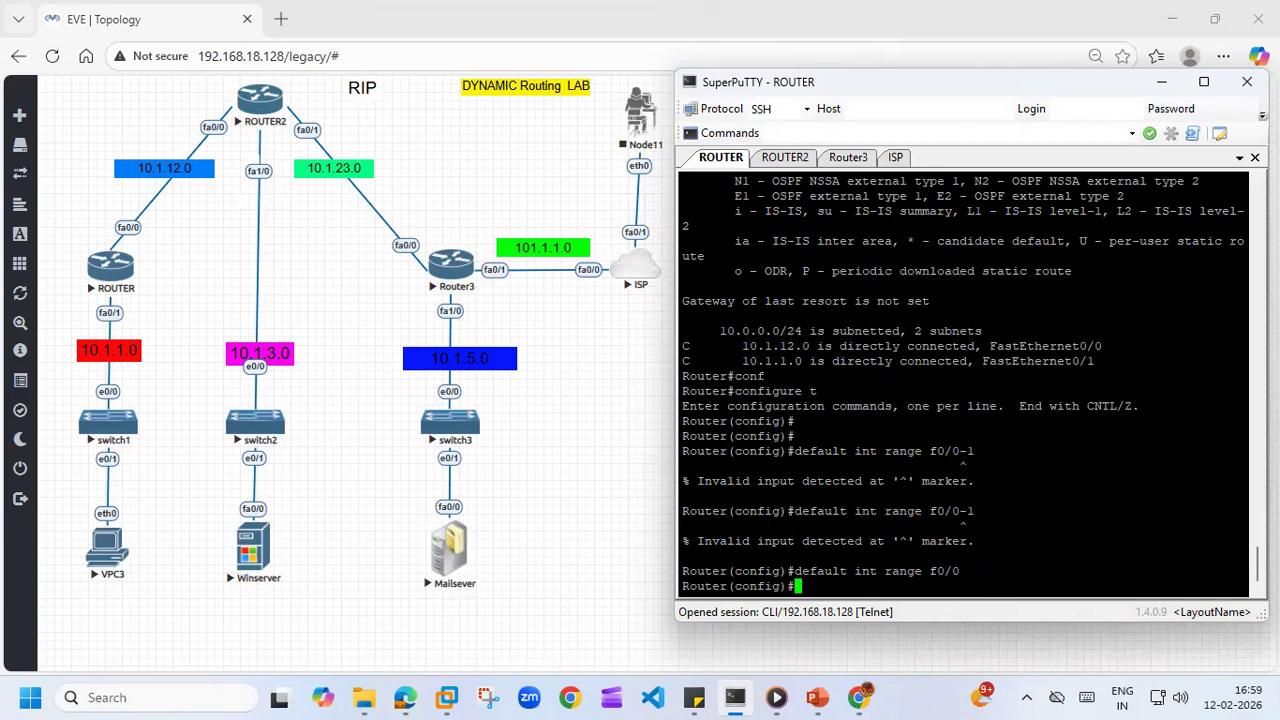
{"action": "key", "text": "Up"}
{"action": "key", "text": "BackSpace"}
{"action": "type", "text": "1"}
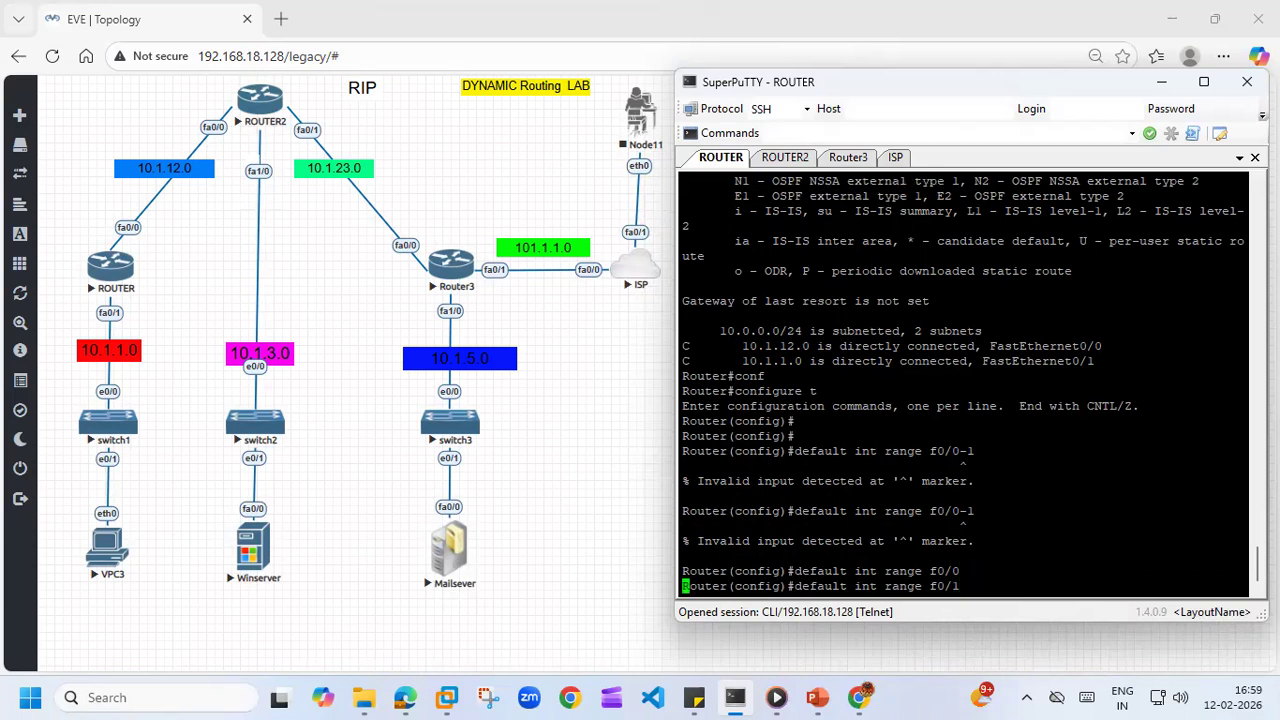
{"action": "key", "text": "Return"}
{"action": "key", "text": "Return"}
{"action": "key", "text": "Return"}
- Return to privileged mode on ROUTER and check its routing table and brief IP interface list
{"action": "type", "text": "exi"}
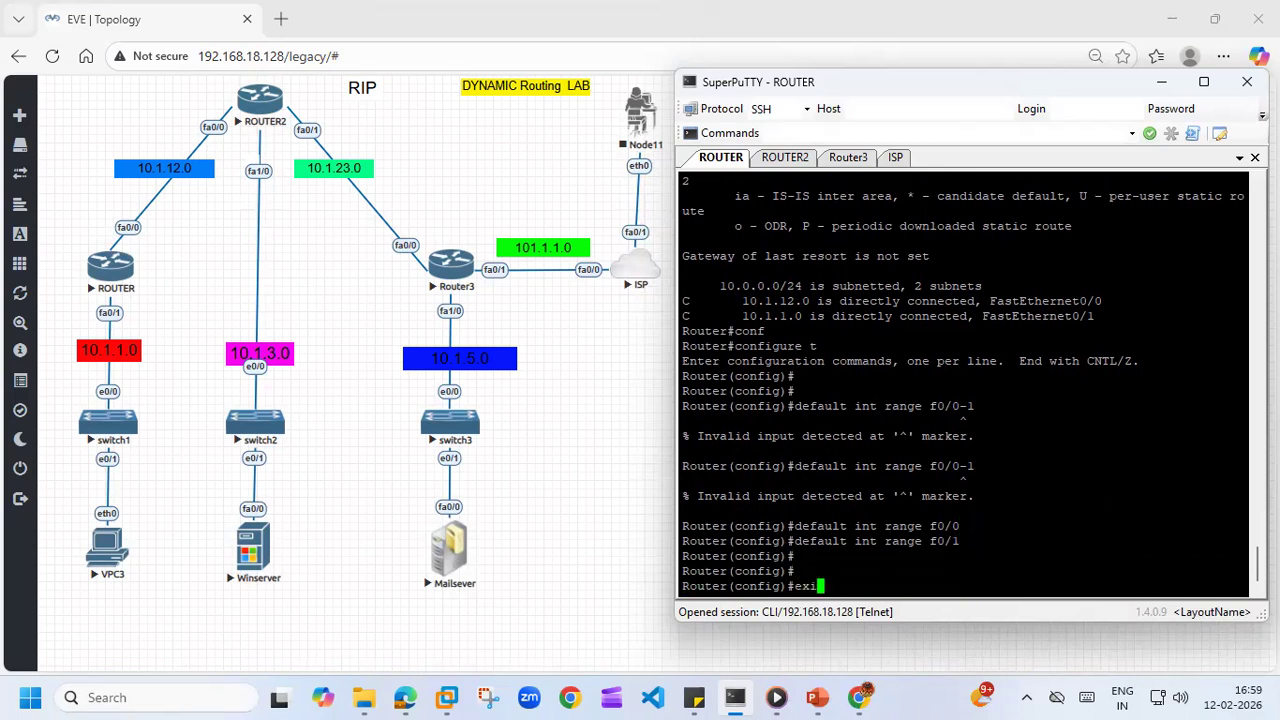
{"action": "key", "text": "Return"}
{"action": "key", "text": "Return"}
{"action": "key", "text": "Return"}
{"action": "key", "text": "Up"}
{"action": "key", "text": "Up"}
{"action": "key", "text": "Return"}
{"action": "key", "text": "Return"}
{"action": "key", "text": "Return"}
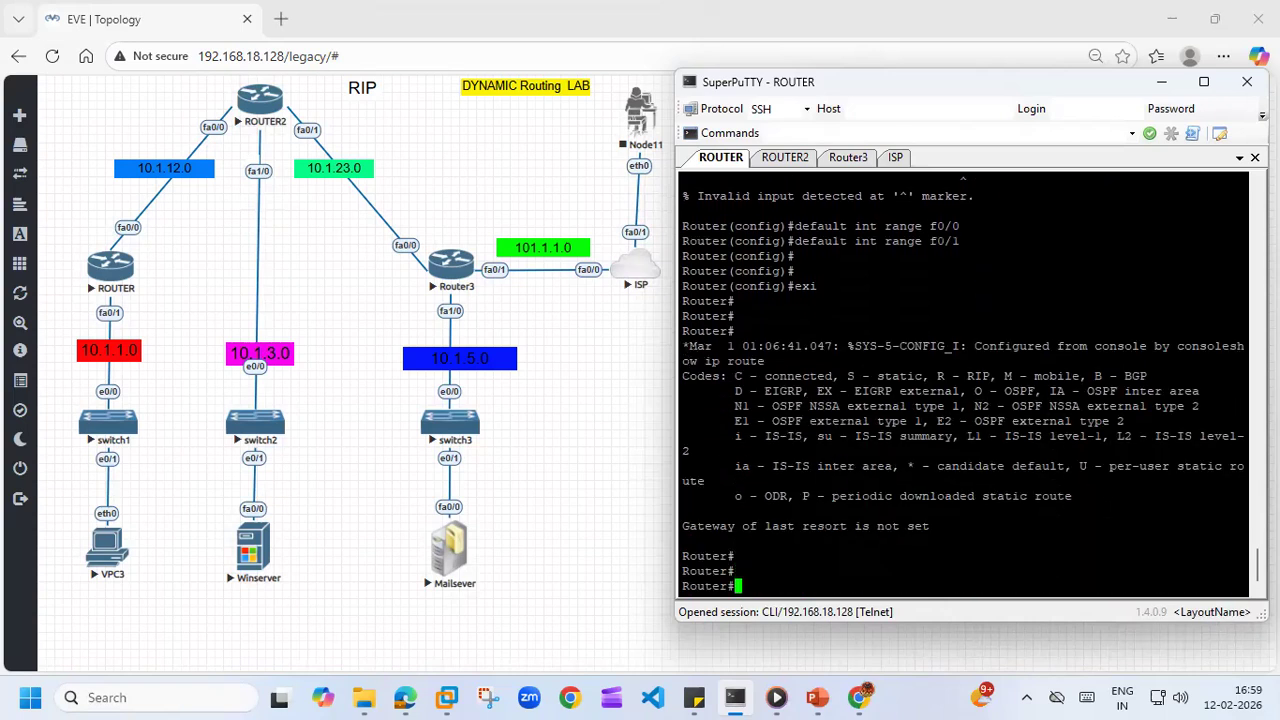
{"action": "type", "text": "show ip int br"}
{"action": "key", "text": "Return"}
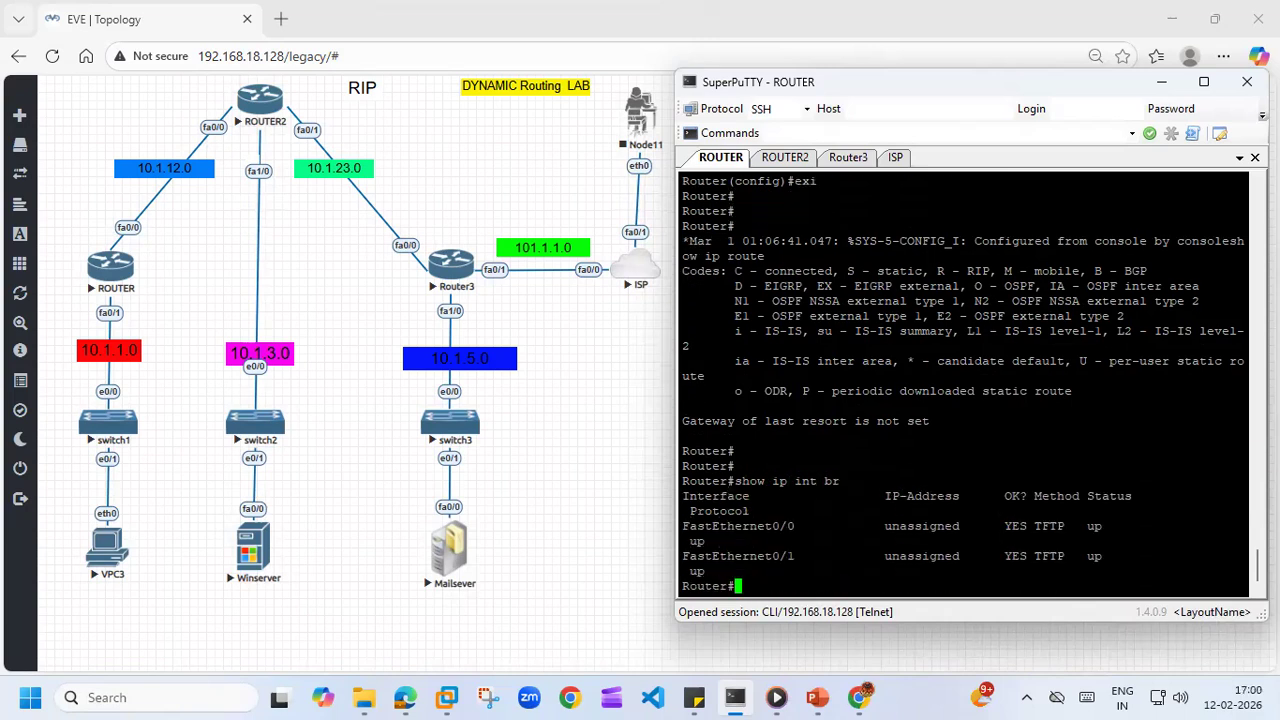
- Go back into global configuration mode on ROUTER
{"action": "type", "text": "conf"}
{"action": "key", "text": "Tab"}
{"action": "type", "text": "t"}
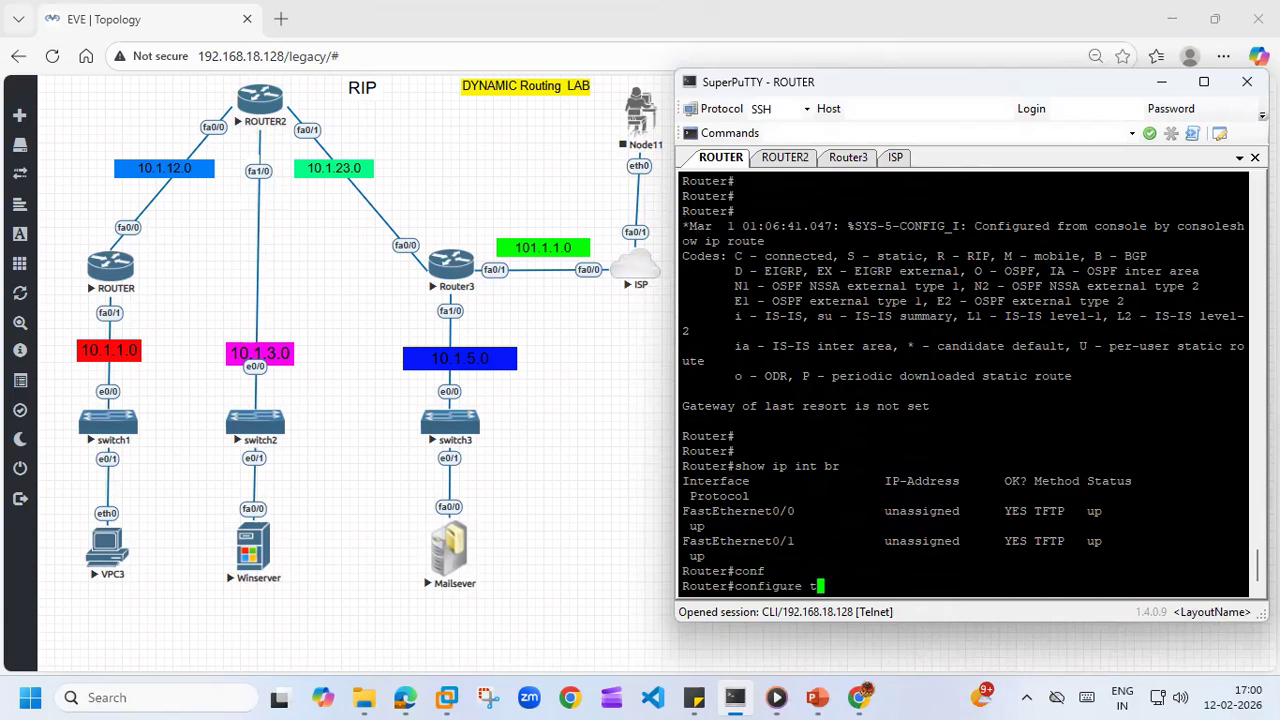
{"action": "key", "text": "Return"}
{"action": "key", "text": "Return"}
{"action": "key", "text": "Return"}
- Assign IP address 10.1.12.1 with mask 255.255.255.0 to interface f0/0 of ROUTER
{"action": "type", "text": "int "}
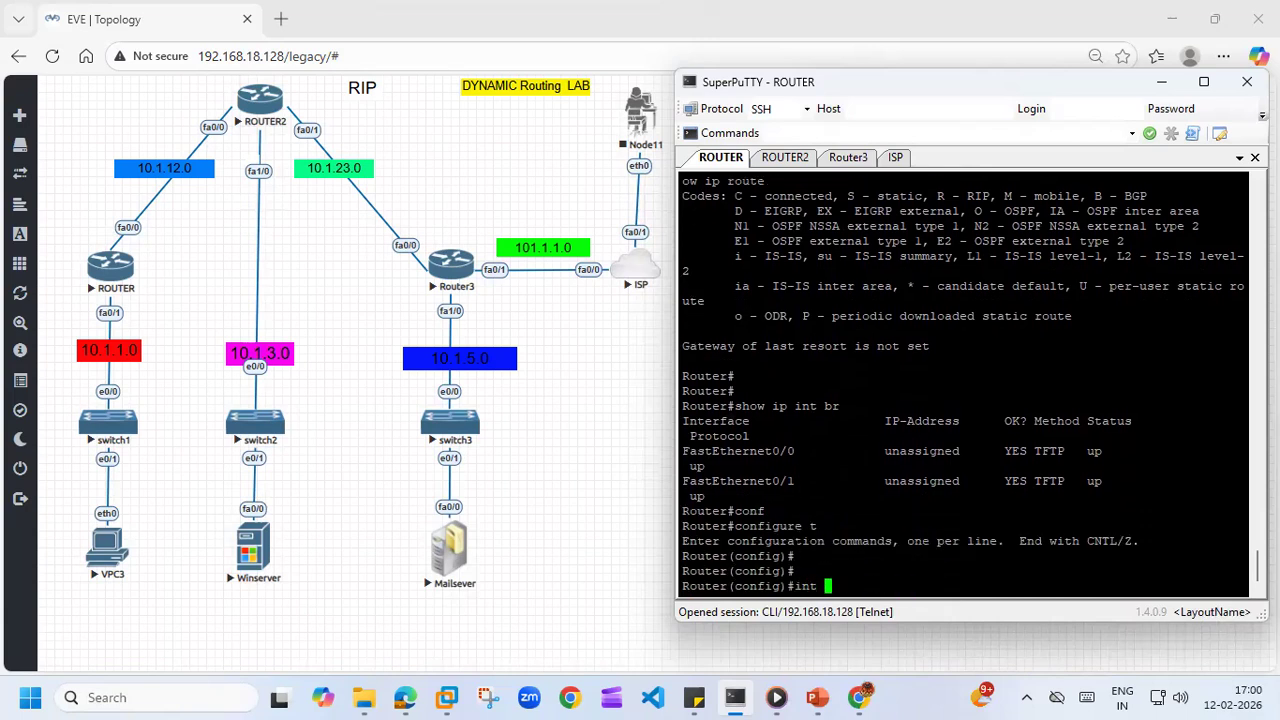
{"action": "type", "text": "f0/0"}
{"action": "key", "text": "Return"}
{"action": "type", "text": "ip add 10/"}
{"action": "key", "text": "BackSpace"}
{"action": "type", "text": ".1.1"}
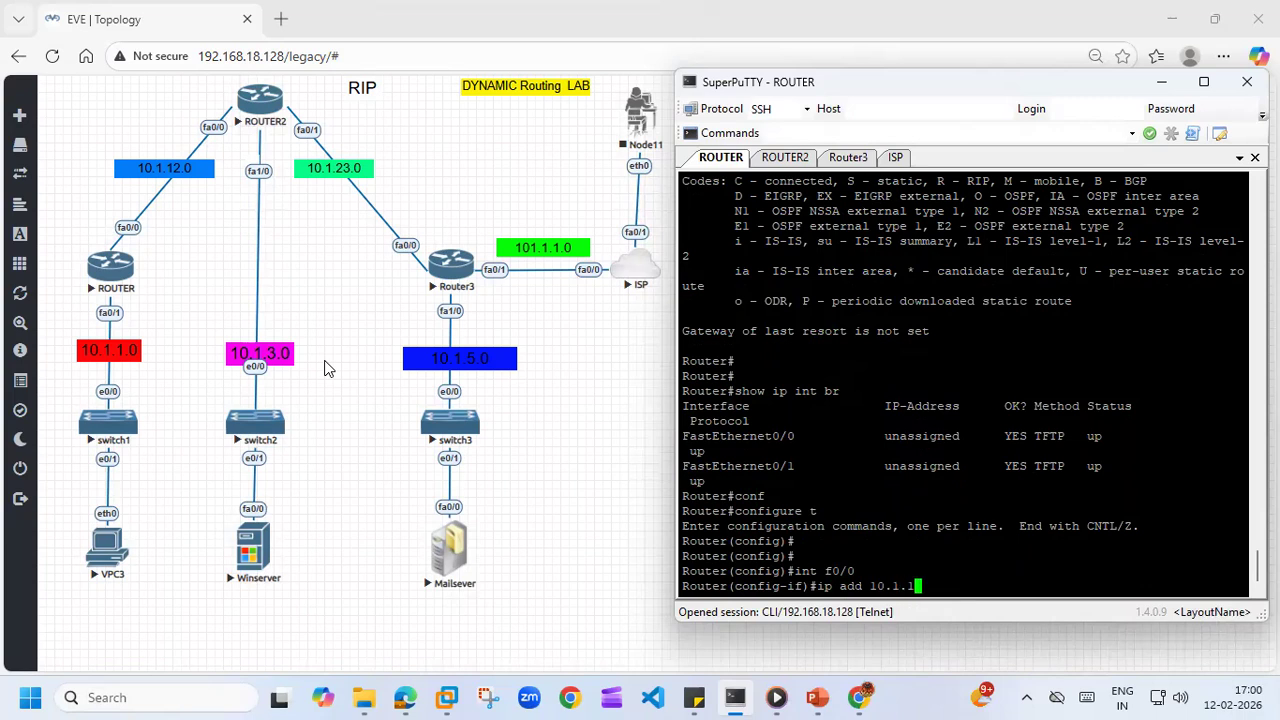
{"action": "type", "text": "2.1 255.255.255.0"}
{"action": "key", "text": "Return"}
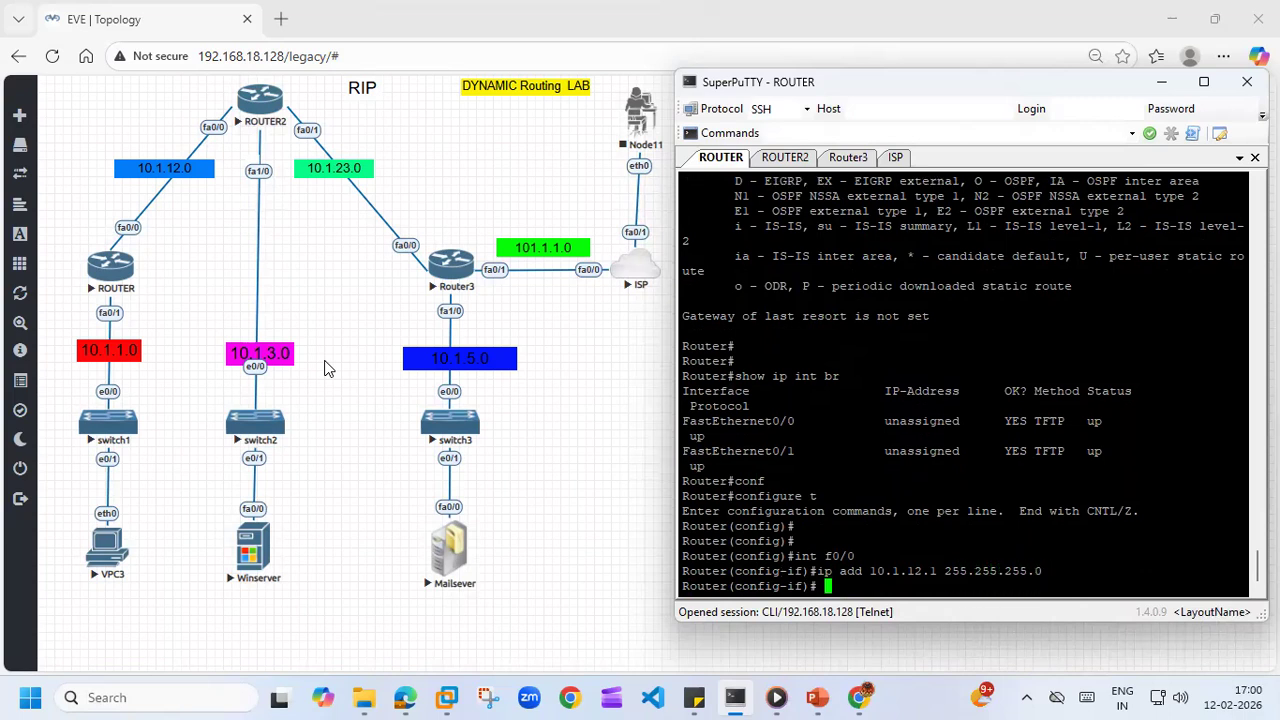
- Enable f0/0 of ROUTER with no shutdown and exit its interface configuration
{"action": "type", "text": "no shu"}
{"action": "key", "text": "Tab"}
{"action": "key", "text": "Return"}
{"action": "key", "text": "Return"}
{"action": "key", "text": "Return"}
{"action": "key", "text": "Return"}
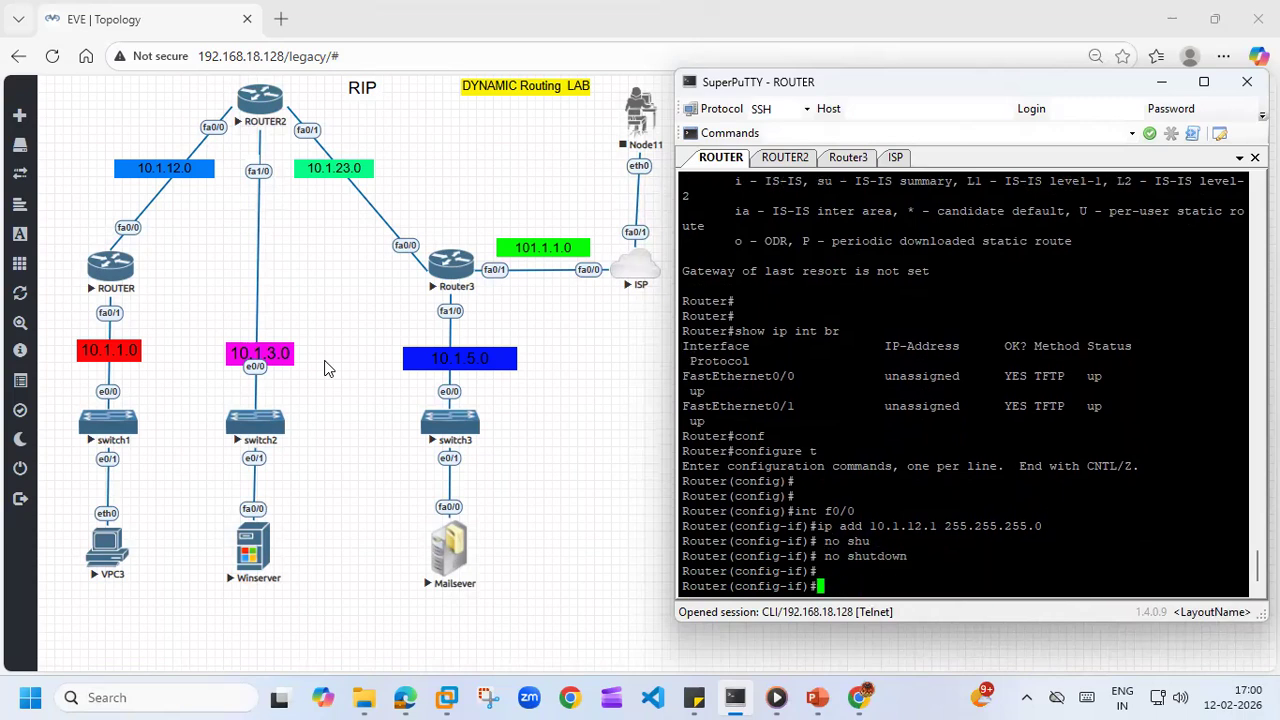
{"action": "type", "text": "exi"}
{"action": "key", "text": "Tab"}
{"action": "key", "text": "Return"}
{"action": "key", "text": "Return"}
{"action": "key", "text": "Return"}
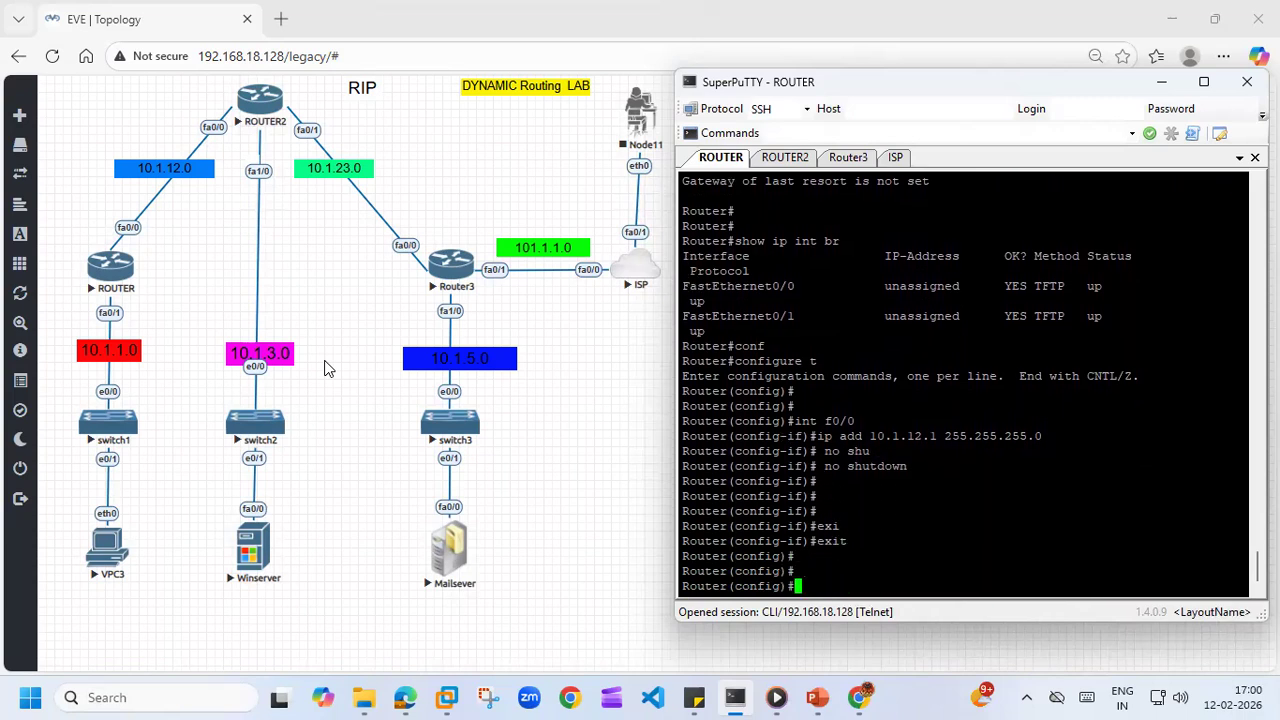
- Assign IP address 10.1.1.1 with mask 255.255.255.0 to interface f0/1 of ROUTER
{"action": "key", "text": "Up"}
{"action": "key", "text": "Up"}
{"action": "key", "text": "Up"}
{"action": "key", "text": "Up"}
{"action": "key", "text": "BackSpace"}
{"action": "type", "text": "1"}
{"action": "key", "text": "Return"}
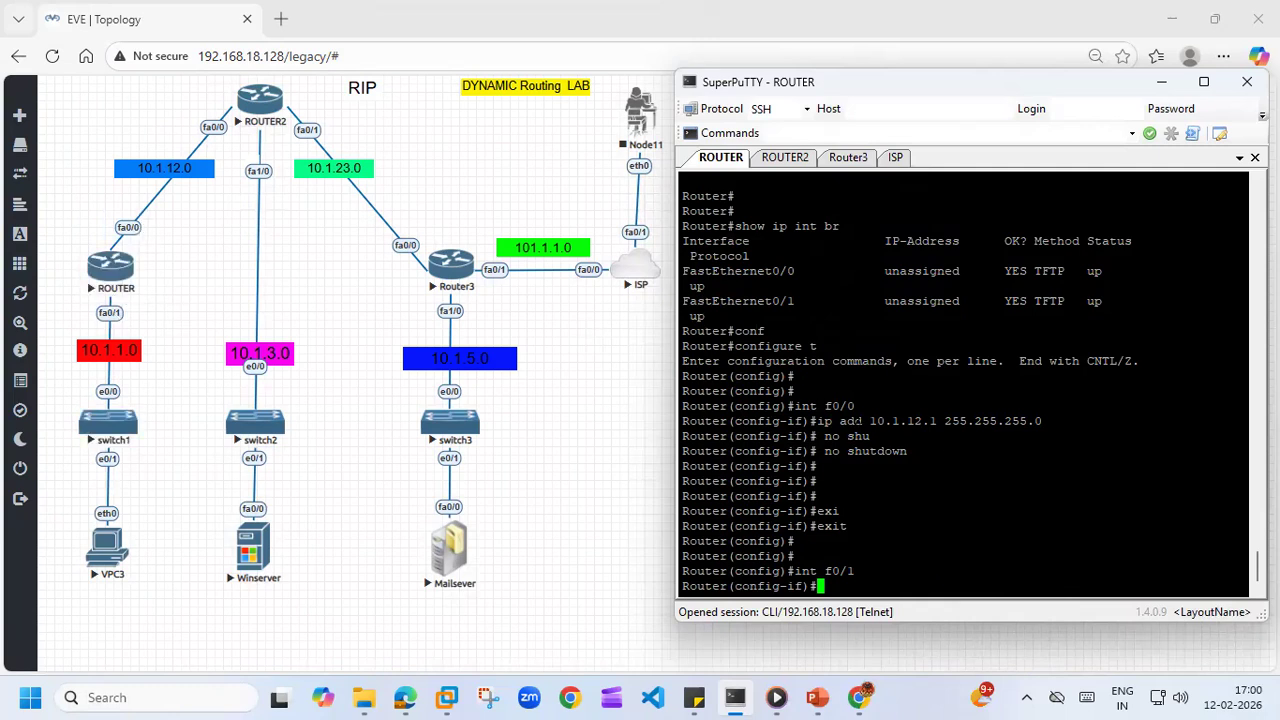
{"action": "type", "text": "ip add 10.1.1.1 255,"}
{"action": "key", "text": "BackSpace"}
{"action": "type", "text": ".255.255.0"}
{"action": "key", "text": "Return"}
- Enable f0/1 of ROUTER with no shutdown and return to privileged mode
{"action": "type", "text": "no sh"}
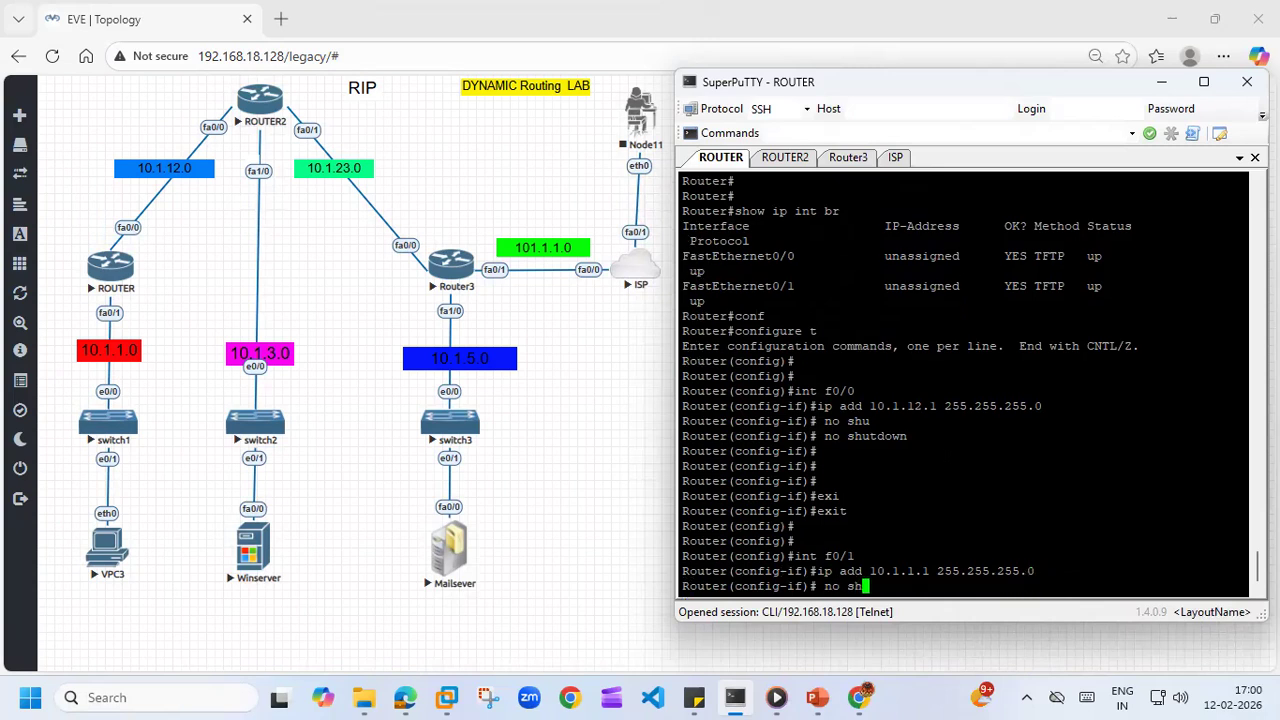
{"action": "type", "text": "u"}
{"action": "key", "text": "Tab"}
{"action": "key", "text": "Return"}
{"action": "key", "text": "Return"}
{"action": "key", "text": "Return"}
{"action": "key", "text": "Return"}
{"action": "key", "text": "ctrl+z"}
{"action": "key", "text": "Return"}
{"action": "key", "text": "Return"}
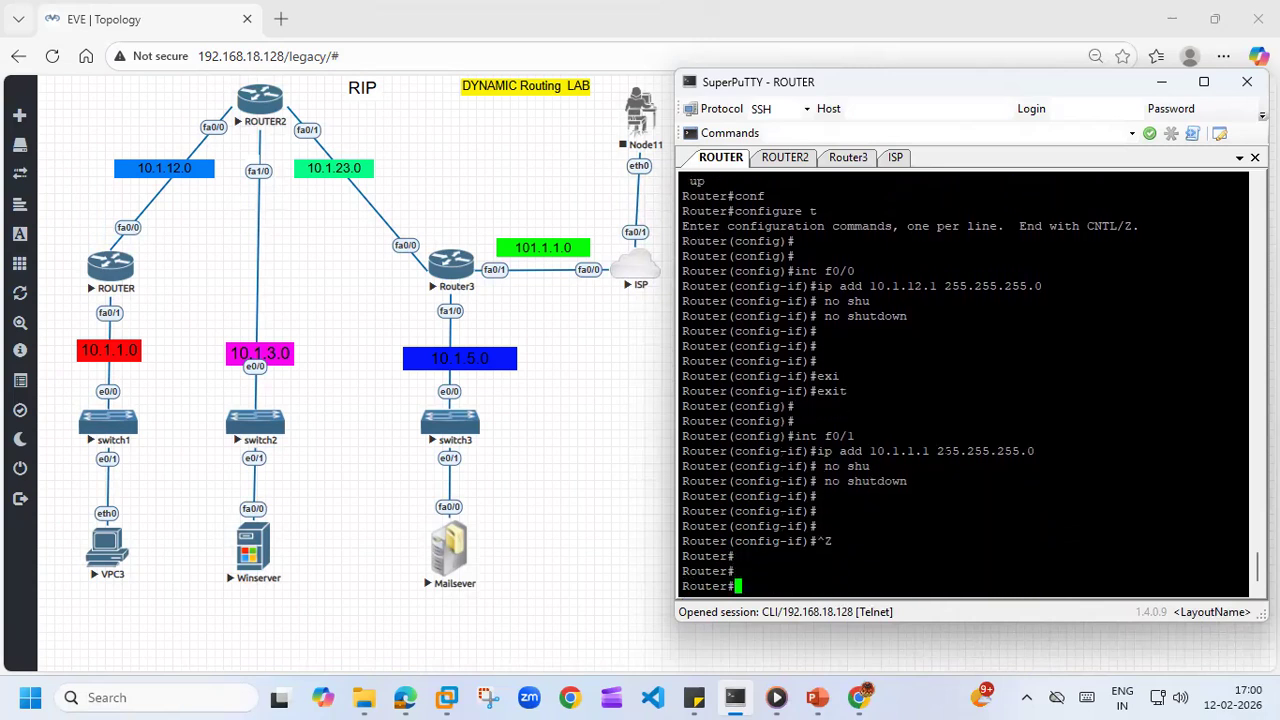
{"action": "key", "text": "Return"}
{"action": "key", "text": "Return"}
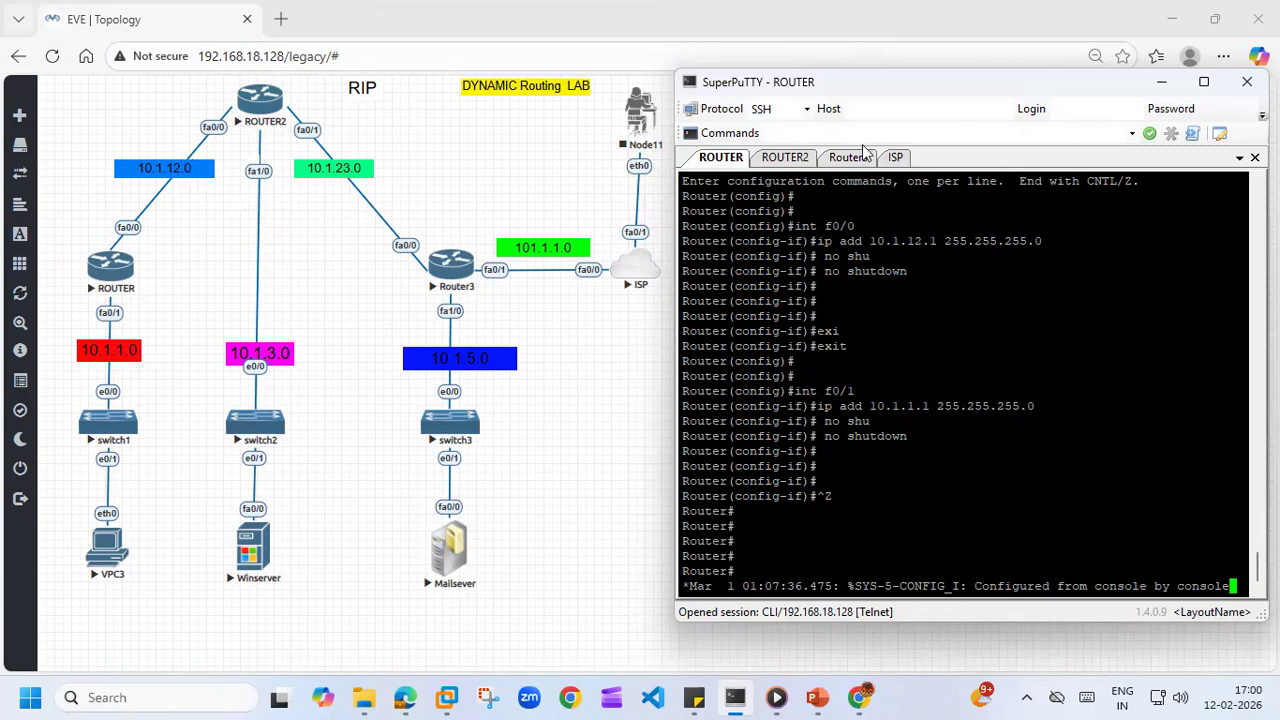
- Switch back to the console of ROUTER2 and clear the unfinished int command for a fresh configuration prompt
{"action": "left_click", "coordinate": [787, 160]}
{"action": "type", "text": "int"}
{"action": "key", "text": "Return"}
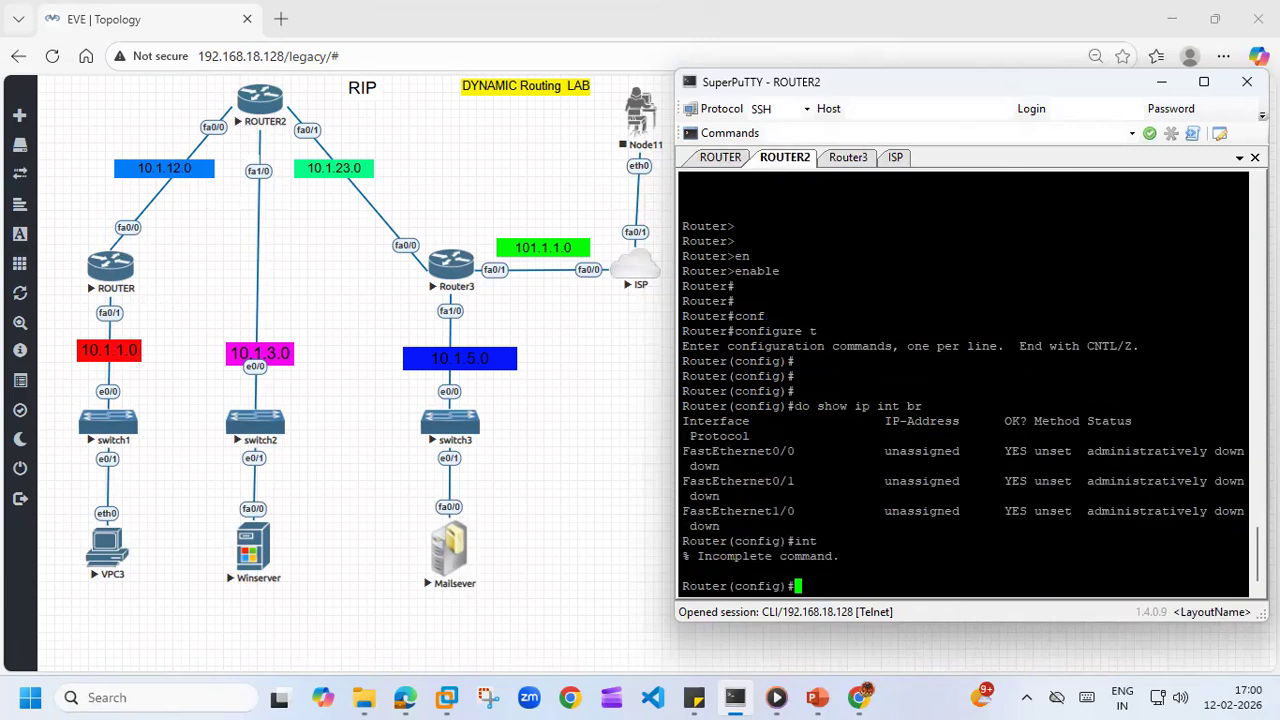
{"action": "key", "text": "Return"}
{"action": "key", "text": "Return"}
{"action": "key", "text": "Return"}
- Assign IP address 10.1.12.2 with mask 255.255.255.0 to interface f0/0 of ROUTER2
{"action": "type", "text": "int"}
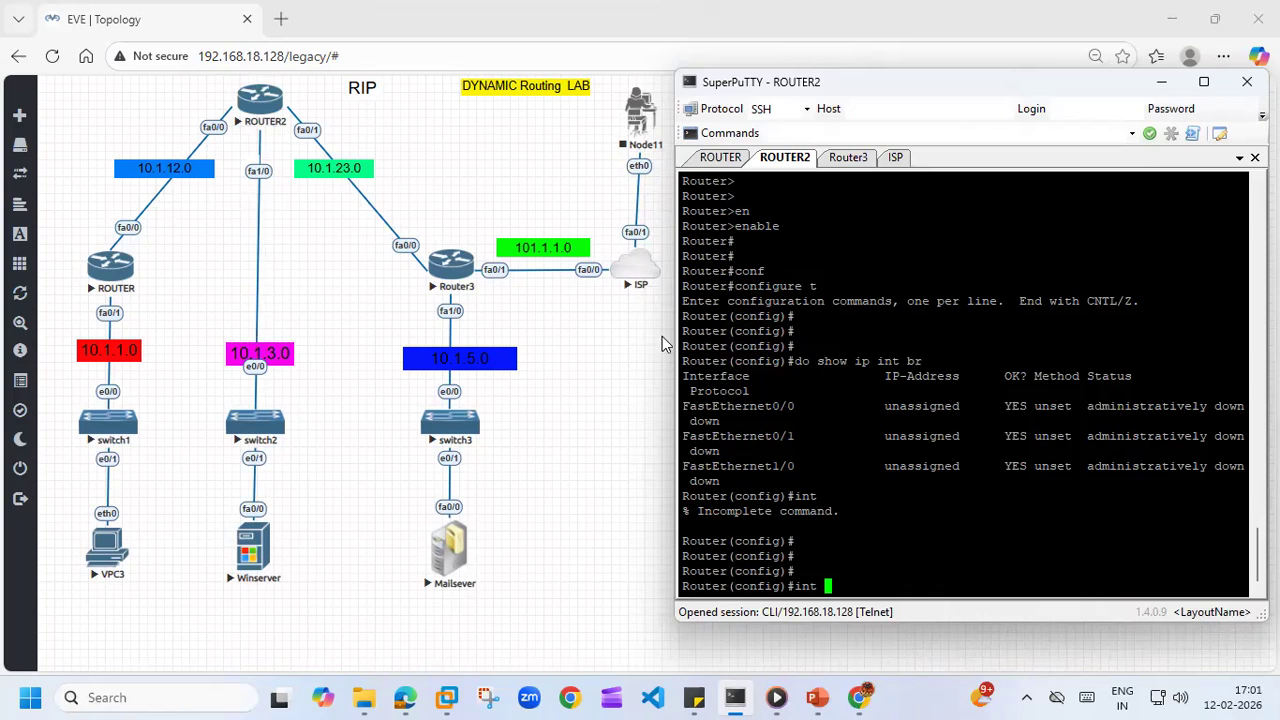
{"action": "type", "text": "f0/0"}
{"action": "key", "text": "Return"}
{"action": "type", "text": "ip add 10.1."}
{"action": "type", "text": "21"}
{"action": "type", "text": "12"}
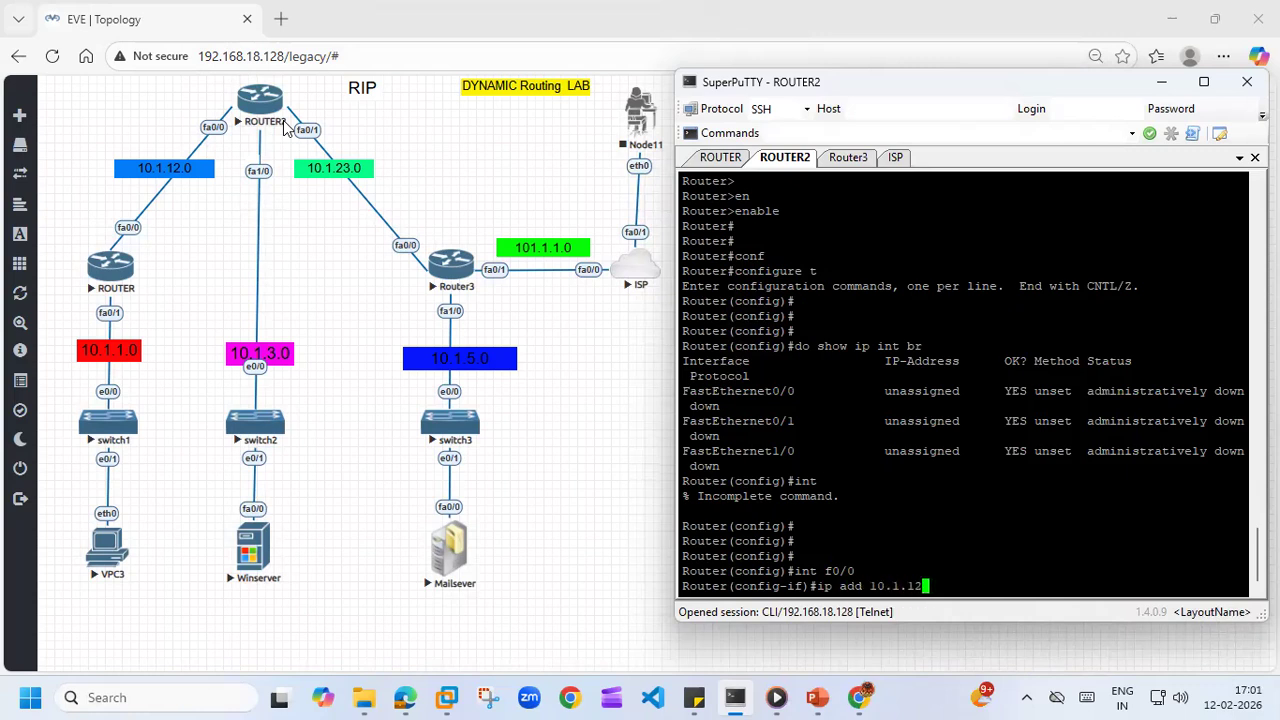
{"action": "type", "text": ".2 255.255.255.0"}
{"action": "key", "text": "Return"}
- Enable f0/0 of ROUTER2 with no shutdown and exit its interface configuration
{"action": "type", "text": "nos hu"}
{"action": "key", "text": "Return"}
{"action": "key", "text": "Return"}
{"action": "key", "text": "Return"}
{"action": "key", "text": "Up"}
{"action": "key", "text": "BackSpace"}
{"action": "key", "text": "BackSpace"}
{"action": "key", "text": "BackSpace"}
{"action": "key", "text": "BackSpace"}
{"action": "type", "text": "shu"}
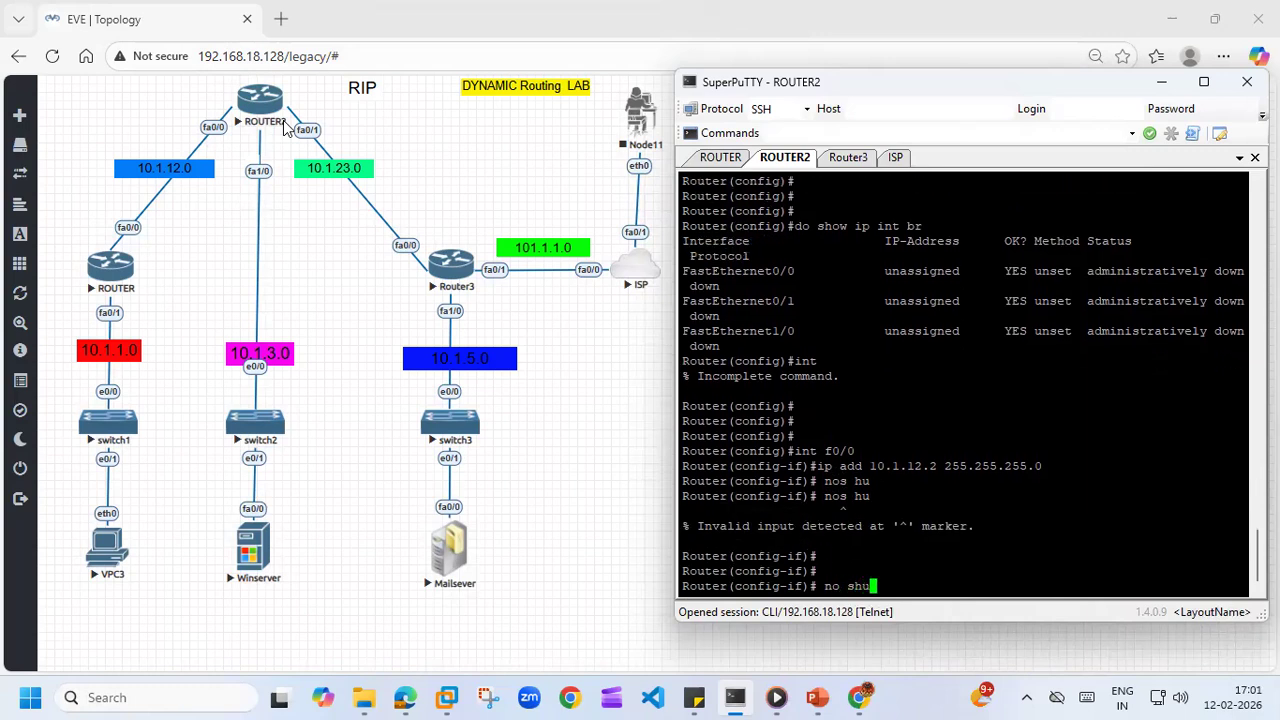
{"action": "key", "text": "Tab"}
{"action": "key", "text": "Return"}
{"action": "key", "text": "Return"}
{"action": "key", "text": "Return"}
{"action": "type", "text": "exi"}
{"action": "key", "text": "Tab"}
{"action": "key", "text": "Return"}
- Complete the no shutdown entry on ROUTER2 and get a fresh global configuration prompt
{"action": "type", "text": "no shutdown"}
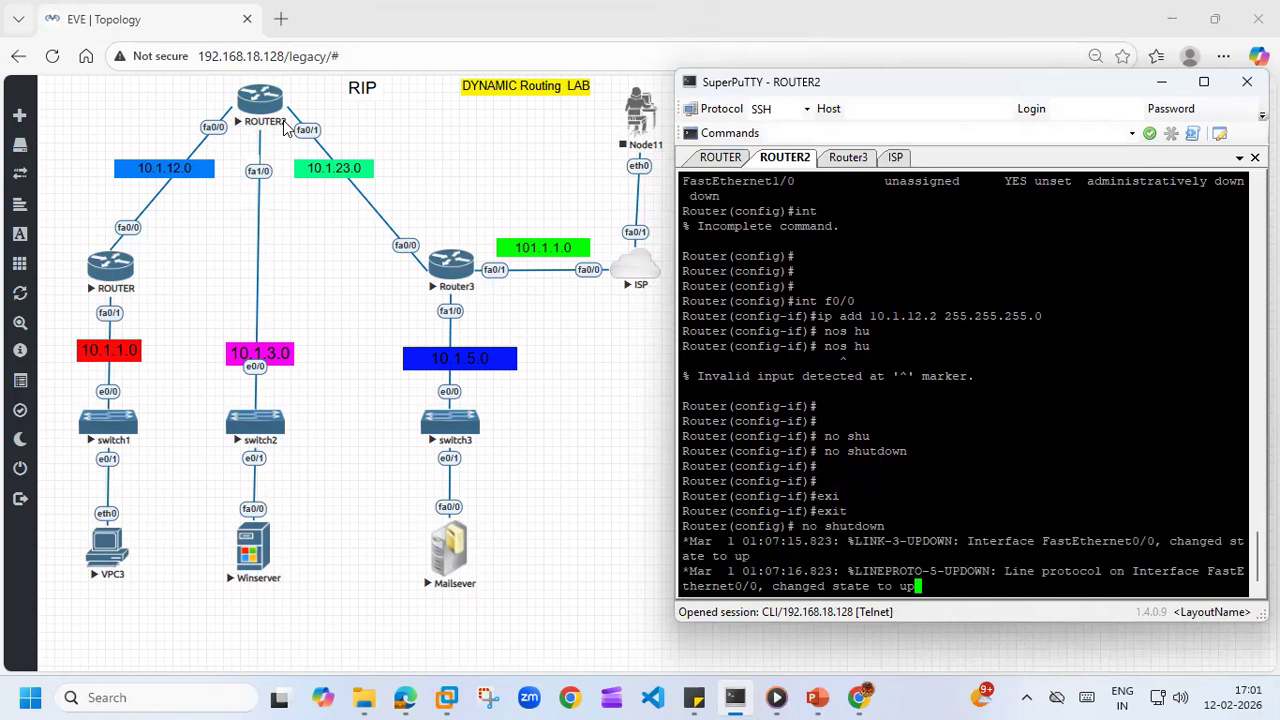
{"action": "key", "text": "Return"}
{"action": "key", "text": "Return"}
{"action": "key", "text": "Return"}
- Assign IP address 10.1.23.1 with mask 255.255.255.0 to interface f0/1 of ROUTER2
{"action": "key", "text": "Up"}
{"action": "key", "text": "Up"}
{"action": "key", "text": "Up"}
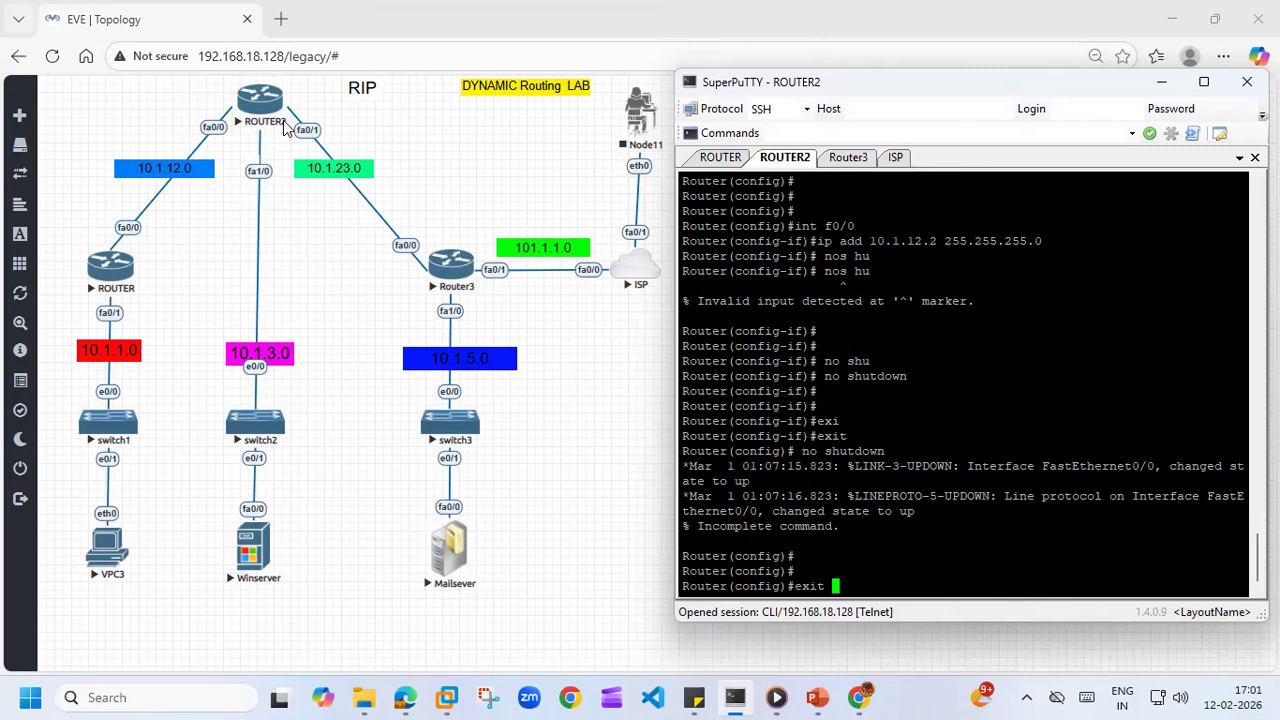
{"action": "key", "text": "Up"}
{"action": "key", "text": "Up"}
{"action": "key", "text": "Up"}
{"action": "key", "text": "Up"}
{"action": "key", "text": "Up"}
{"action": "key", "text": "BackSpace"}
{"action": "type", "text": "1"}
{"action": "key", "text": "Return"}
{"action": "type", "text": "ip a"}
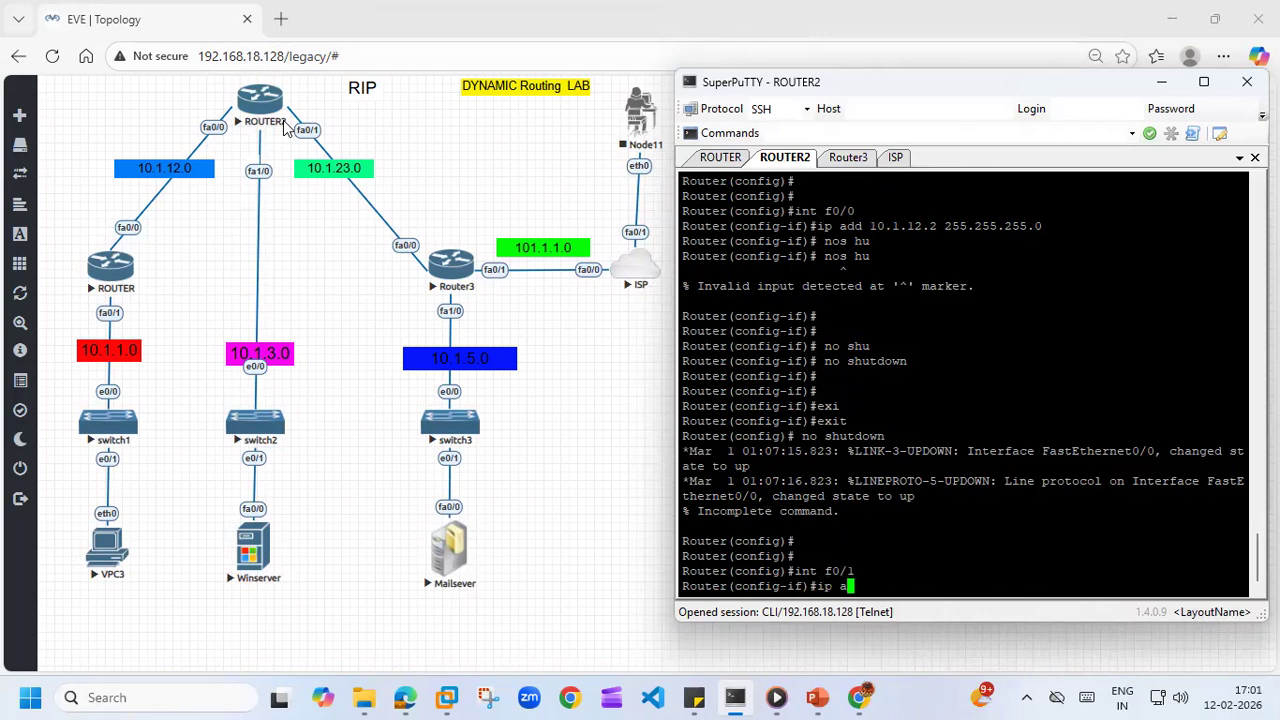
{"action": "type", "text": "dd 10.1.23.1 255.255.255.0"}
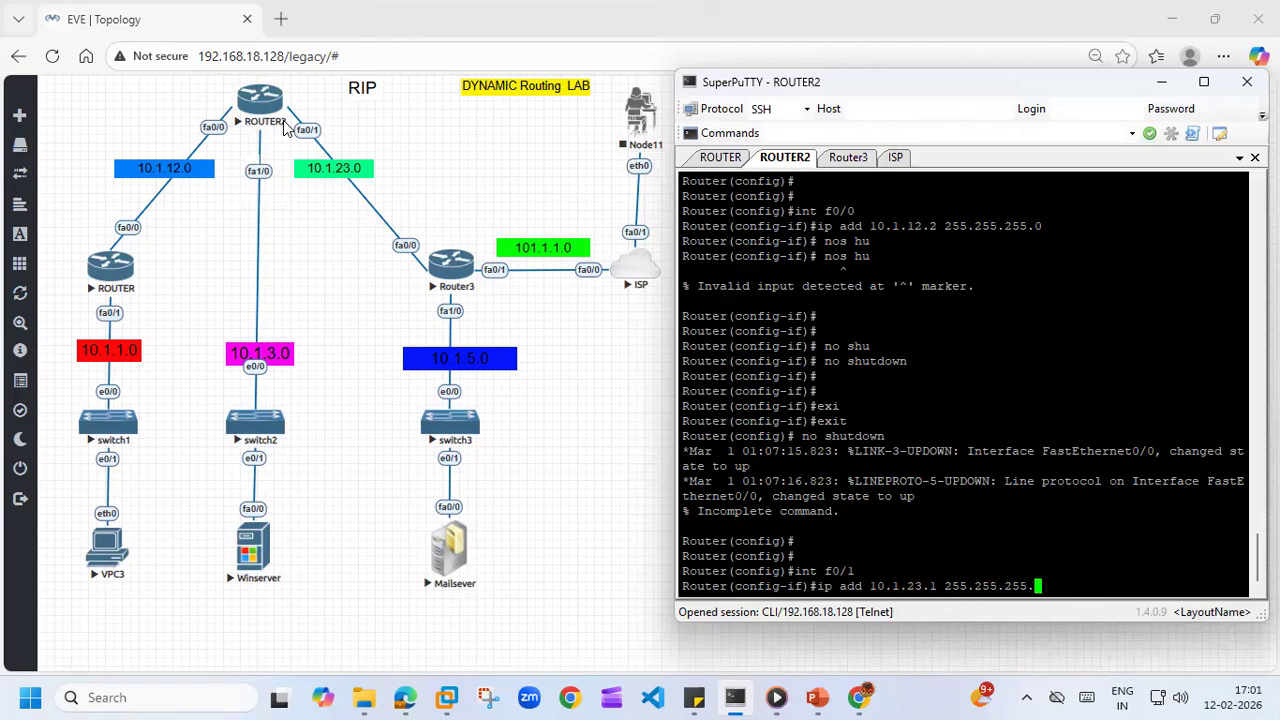
{"action": "key", "text": "Return"}
- Enable f0/1 of ROUTER2 with no shutdown and exit its interface configuration
{"action": "type", "text": "no shutdown"}
{"action": "key", "text": "Tab"}
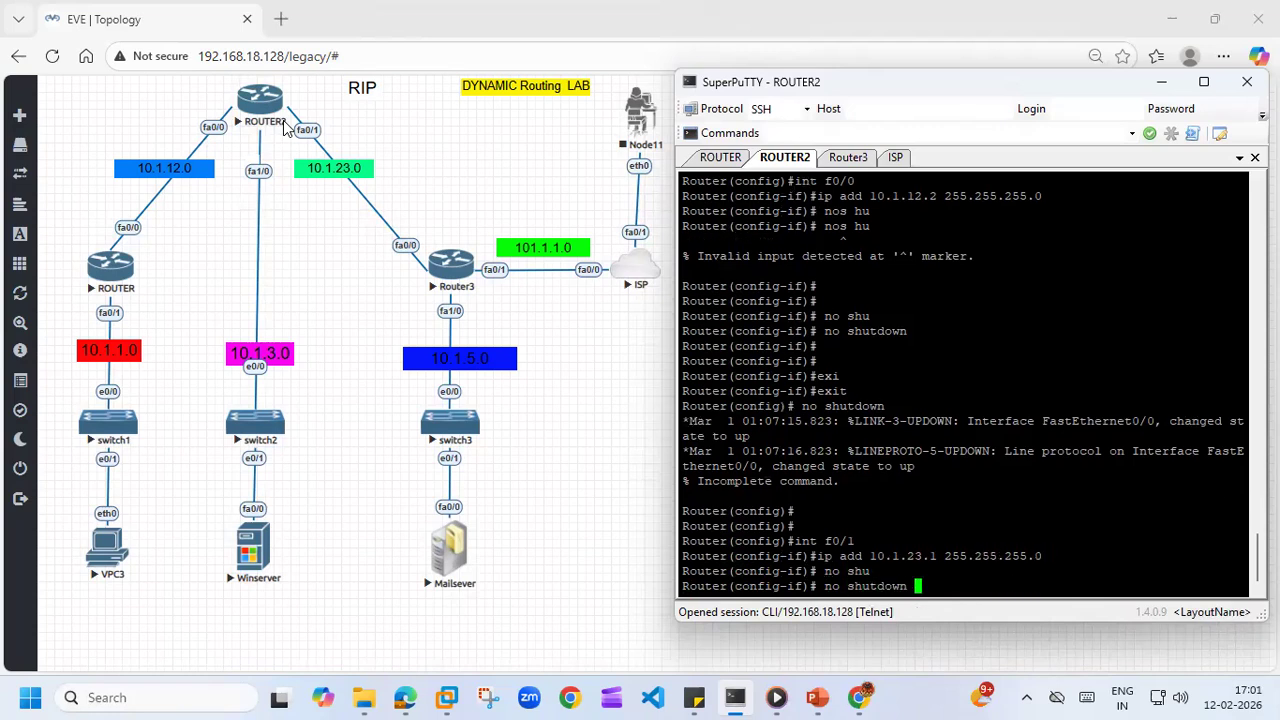
{"action": "key", "text": "Return"}
{"action": "key", "text": "Return"}
{"action": "key", "text": "Return"}
{"action": "key", "text": "Return"}
{"action": "type", "text": "wexi"}
{"action": "key", "text": "Tab"}
{"action": "key", "text": "Return"}
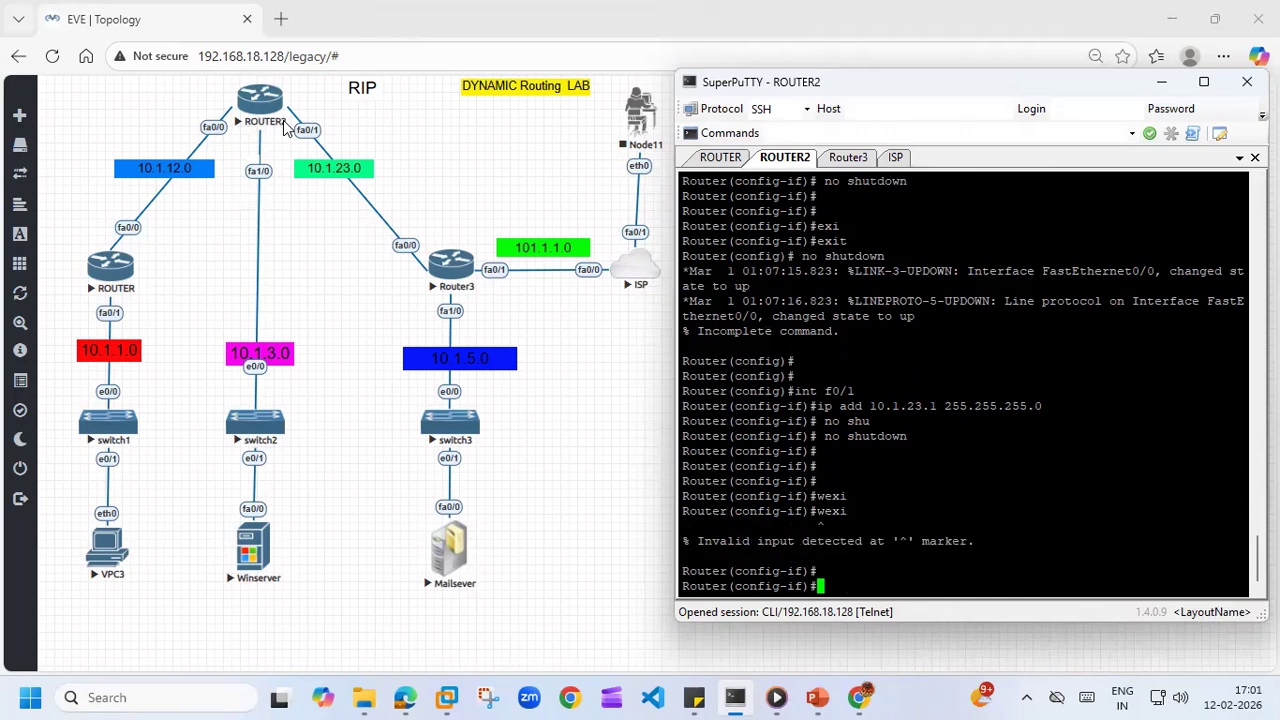
{"action": "key", "text": "Return"}
{"action": "key", "text": "Return"}
{"action": "type", "text": "exi"}
{"action": "key", "text": "Tab"}
{"action": "key", "text": "Return"}
- Assign IP address 10.1.3.1 with mask 255.255.255.0 to interface f1/0 of ROUTER2
{"action": "type", "text": "int"}
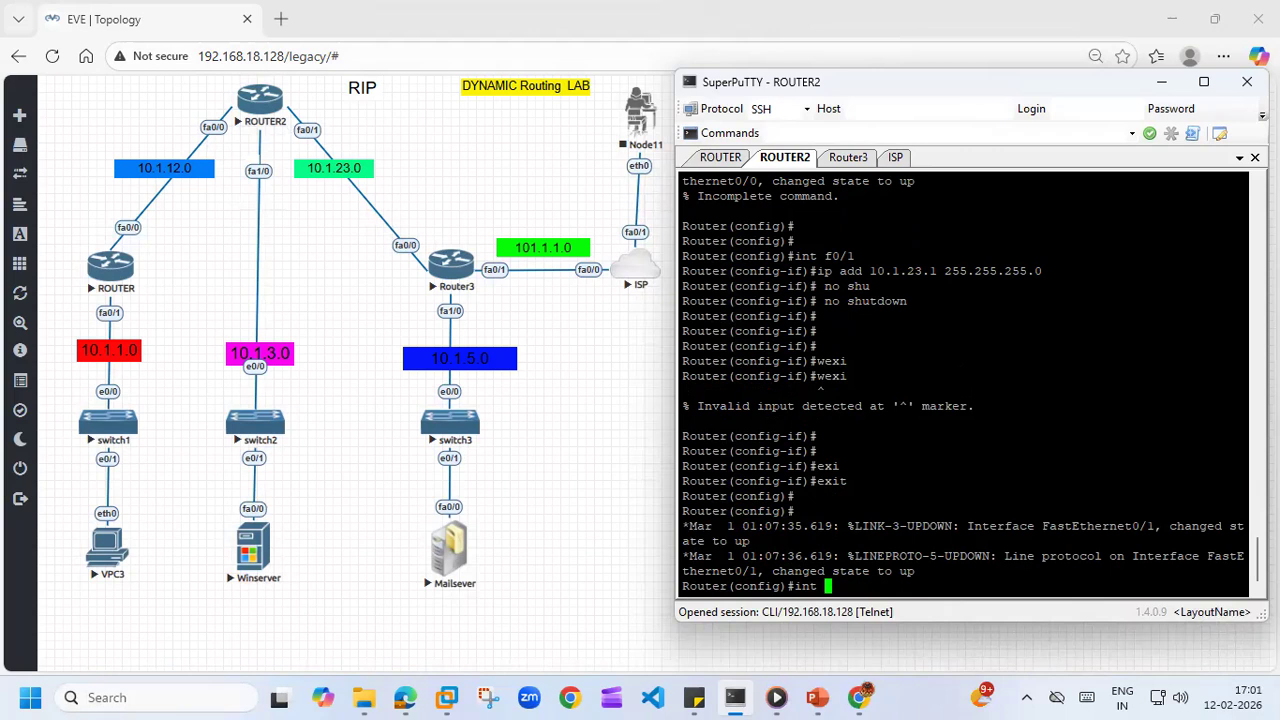
{"action": "type", "text": "/0"}
{"action": "key", "text": "Return"}
{"action": "type", "text": "\\"}
{"action": "key", "text": "Up"}
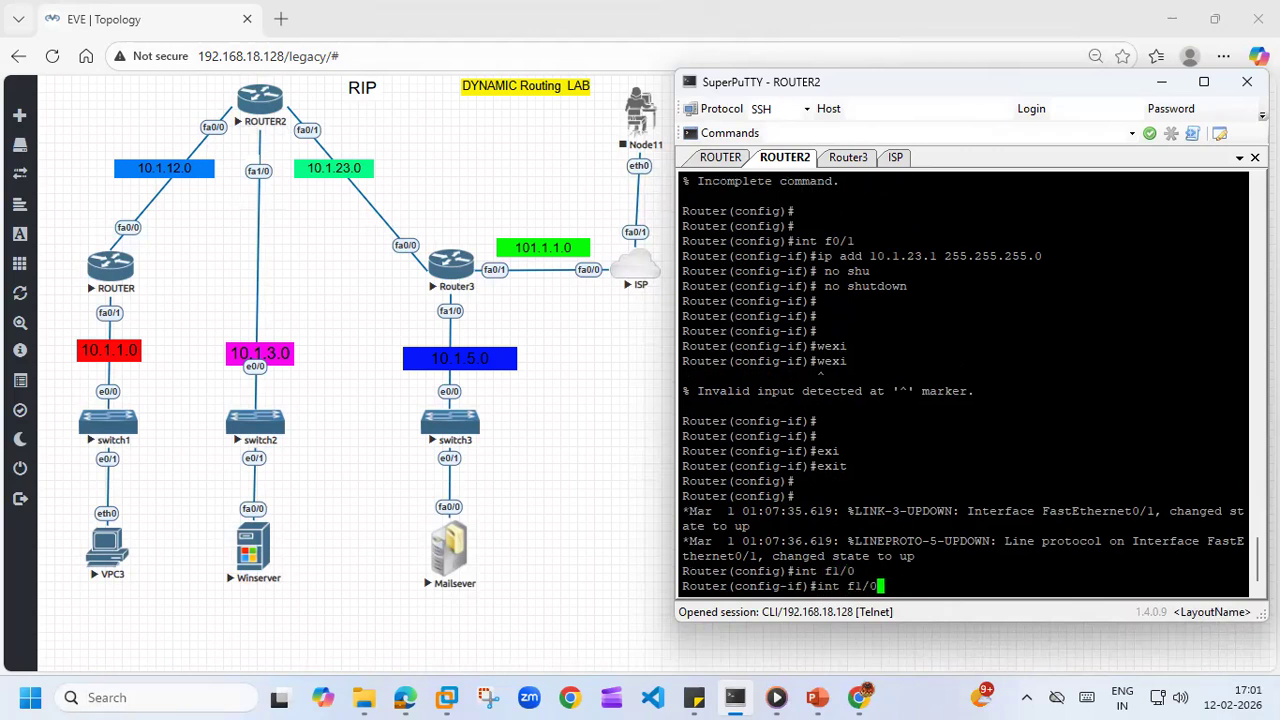
{"action": "key", "text": "Return"}
{"action": "type", "text": "ip add"}
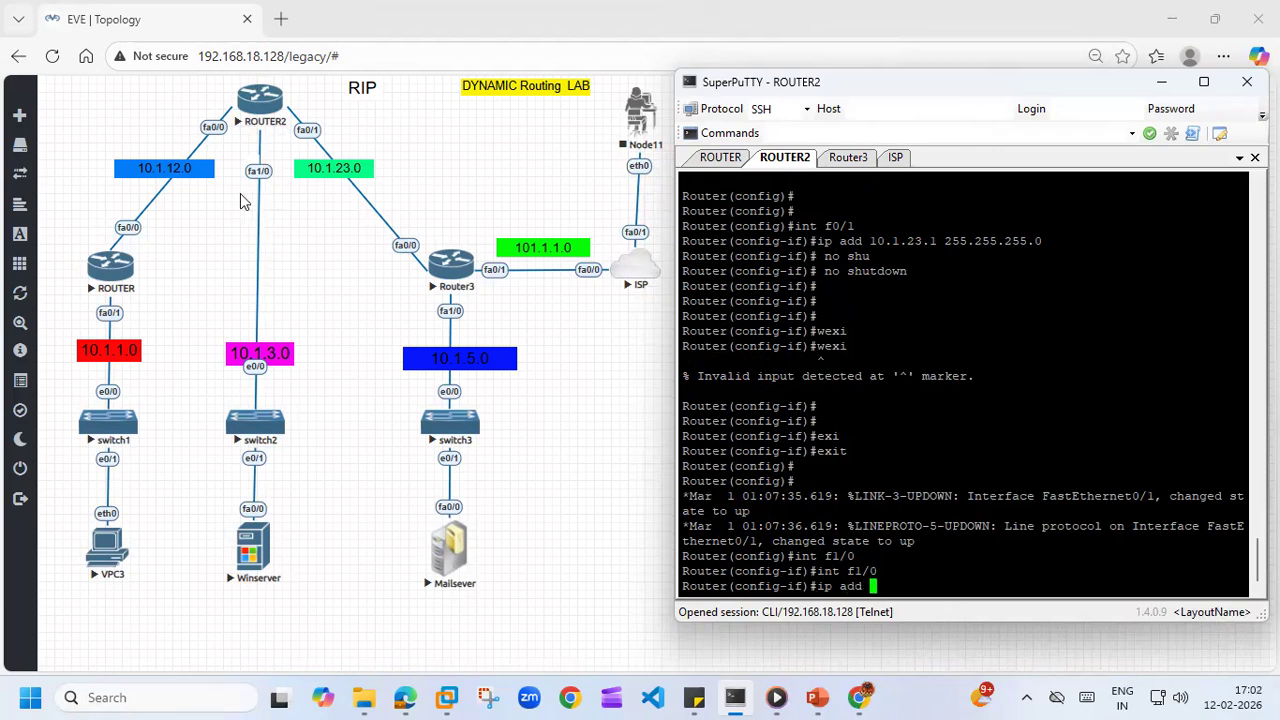
{"action": "type", "text": " 10.1.3.1 255.255.255.0"}
{"action": "key", "text": "Return"}
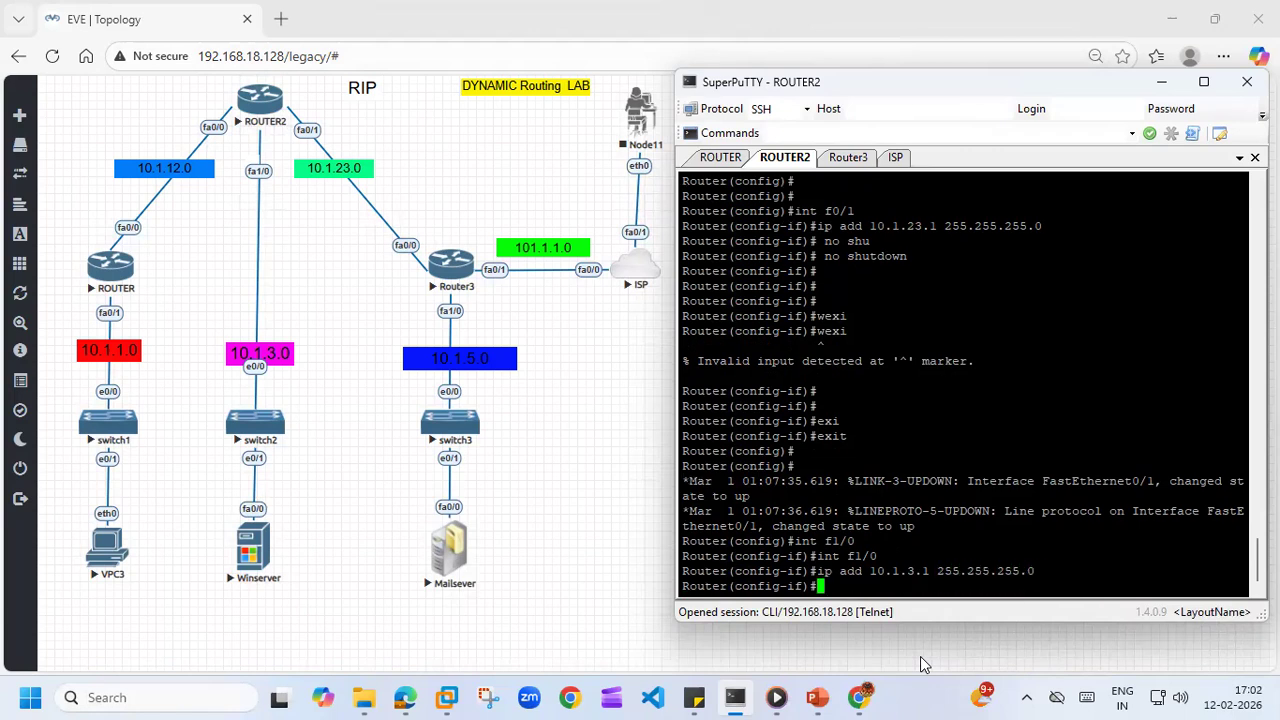
- Enable f1/0 of ROUTER2 with no shutdown and return to global configuration mode
{"action": "key", "text": "Return"}
{"action": "type", "text": "no shu"}
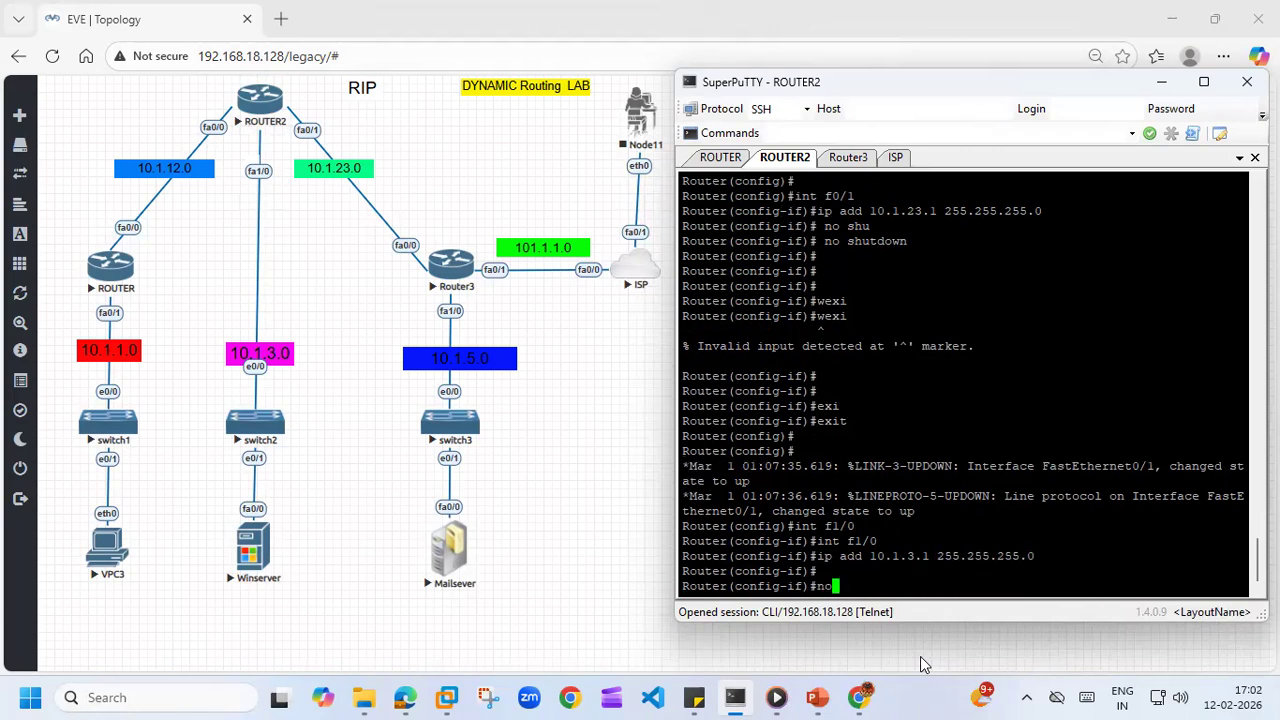
{"action": "key", "text": "Tab"}
{"action": "key", "text": "Return"}
{"action": "key", "text": "Return"}
{"action": "key", "text": "Return"}
{"action": "type", "text": "exi"}
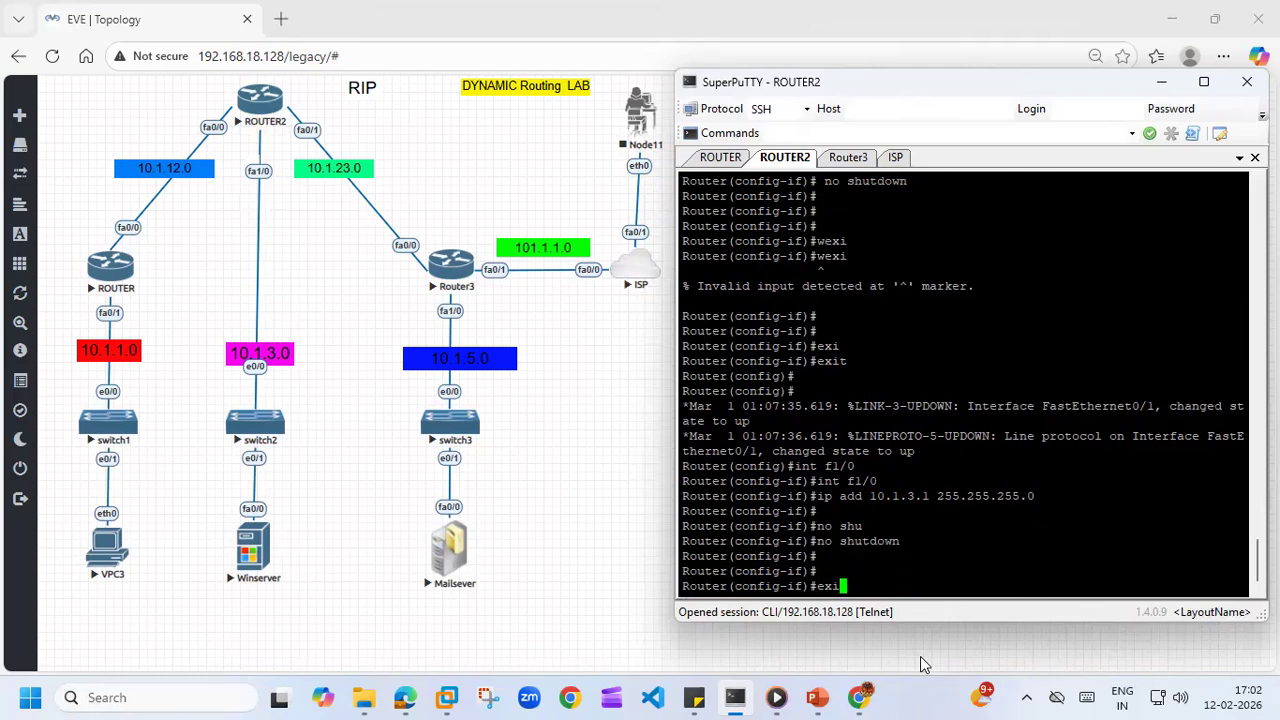
{"action": "key", "text": "Tab"}
{"action": "key", "text": "Return"}
{"action": "key", "text": "Return"}
{"action": "key", "text": "Return"}
{"action": "key", "text": "Return"}
{"action": "key", "text": "Return"}
- Check the addresses and status of ROUTER2's interfaces with do show ip int br
{"action": "type", "text": "d state to up sh"}
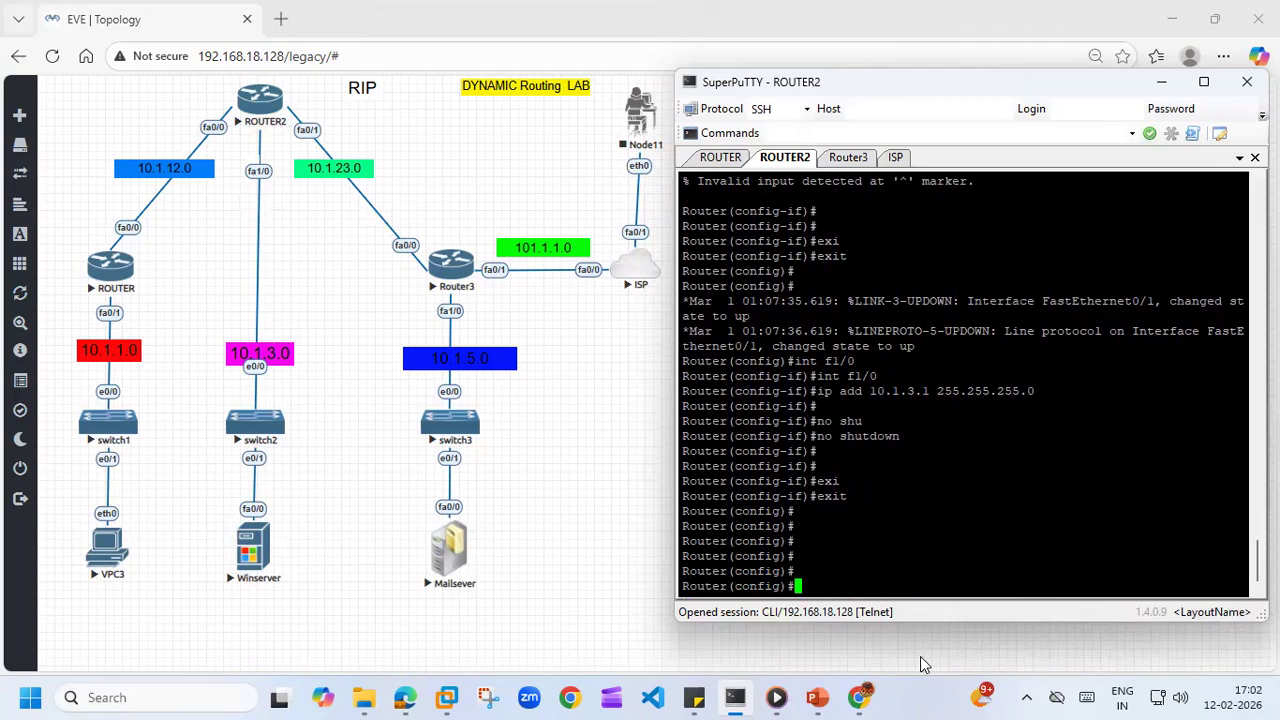
{"action": "type", "text": "ow ip "}
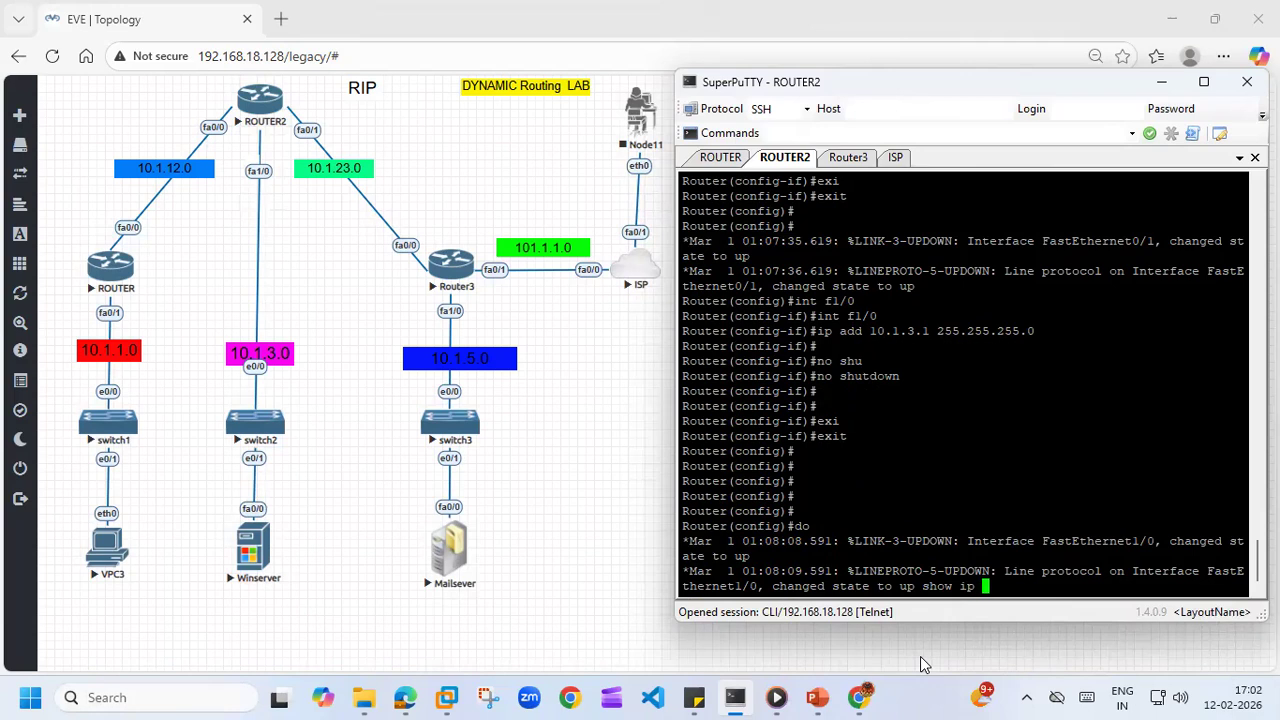
{"action": "type", "text": "int br"}
{"action": "key", "text": "Return"}
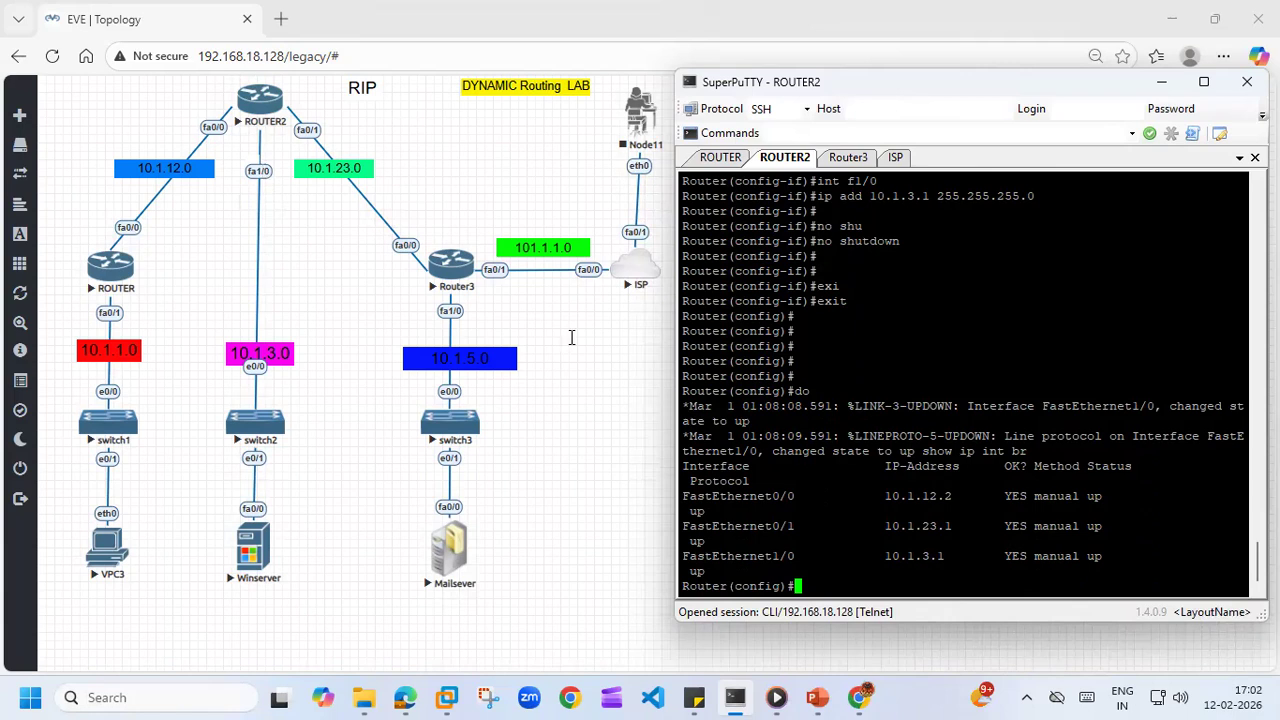
- Switch to the console of Router3 and enter privileged mode with enable
{"action": "left_click", "coordinate": [848, 157]}
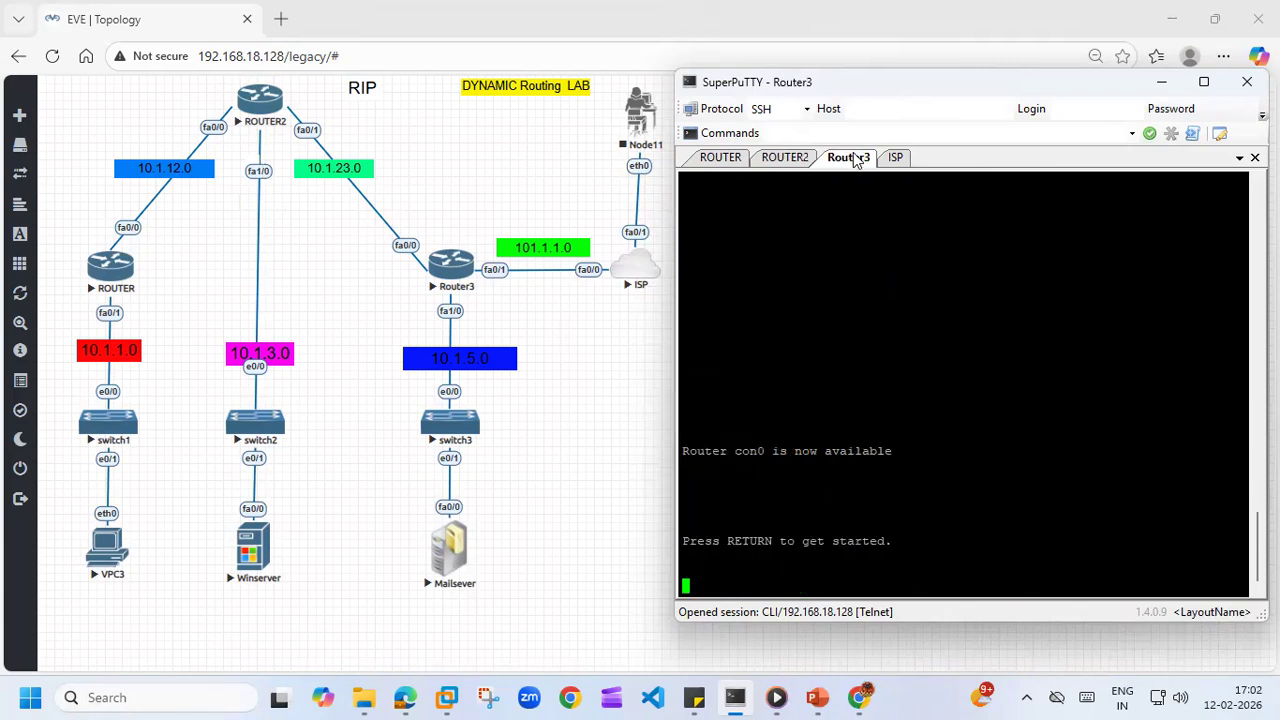
{"action": "key", "text": "Return"}
{"action": "key", "text": "Return"}
{"action": "key", "text": "Return"}
{"action": "key", "text": "Return"}
{"action": "key", "text": "Return"}
{"action": "key", "text": "Return"}
{"action": "key", "text": "Return"}
{"action": "key", "text": "Return"}
{"action": "type", "text": "en"}
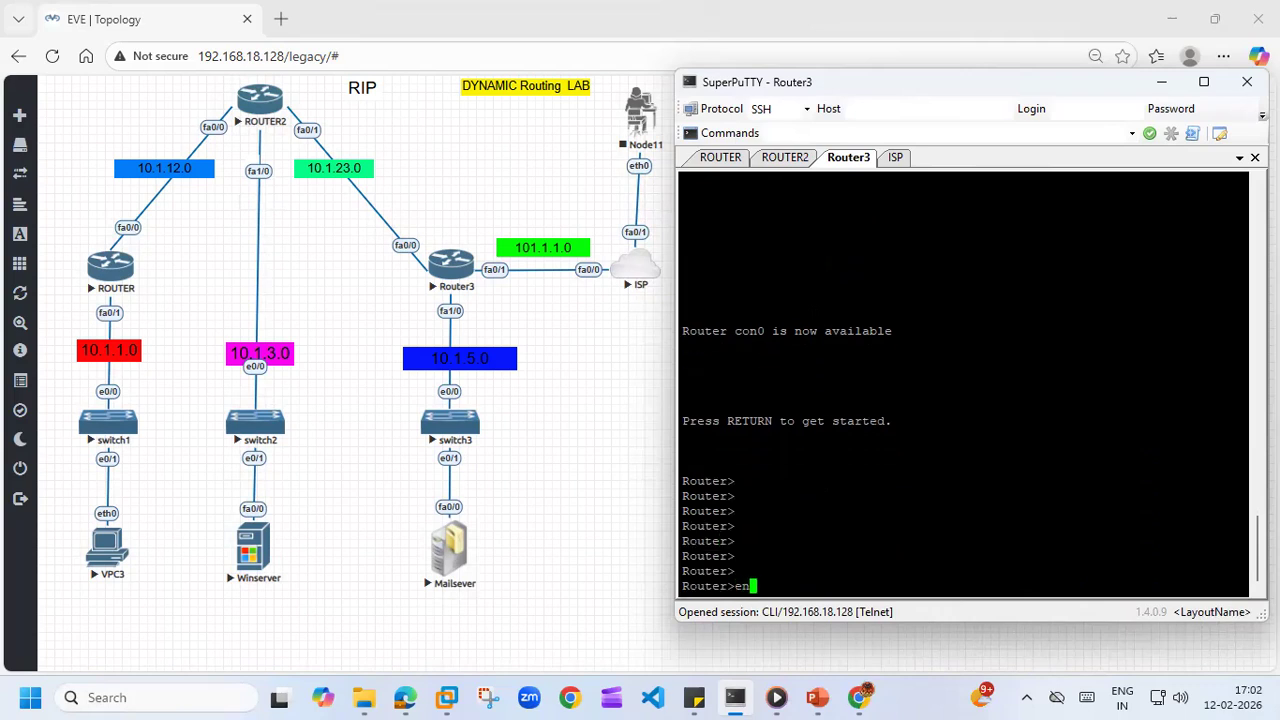
{"action": "key", "text": "Tab"}
{"action": "key", "text": "Return"}
{"action": "key", "text": "Return"}
- Enter global configuration mode on Router3 with configure t
{"action": "type", "text": "congf"}
{"action": "key", "text": "Tab"}
{"action": "type", "text": "t"}
{"action": "key", "text": "Return"}
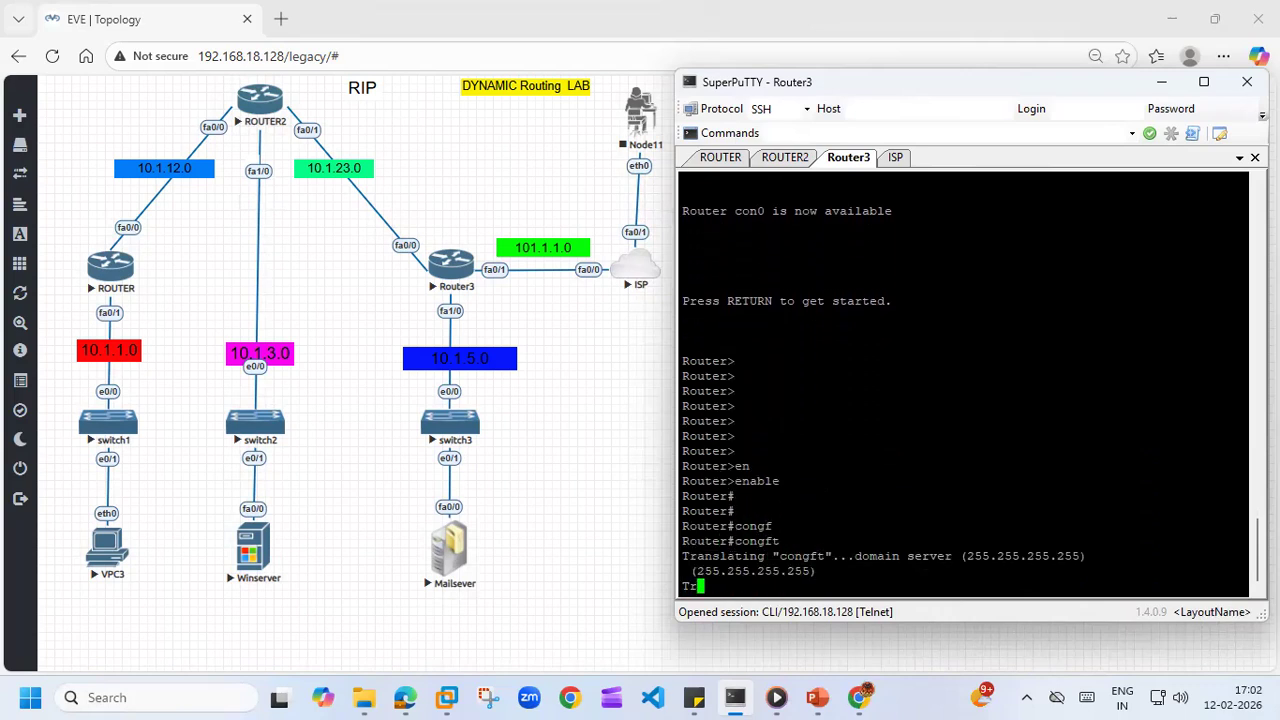
{"action": "key", "text": "Return"}
{"action": "key", "text": "Return"}
{"action": "type", "text": "conf"}
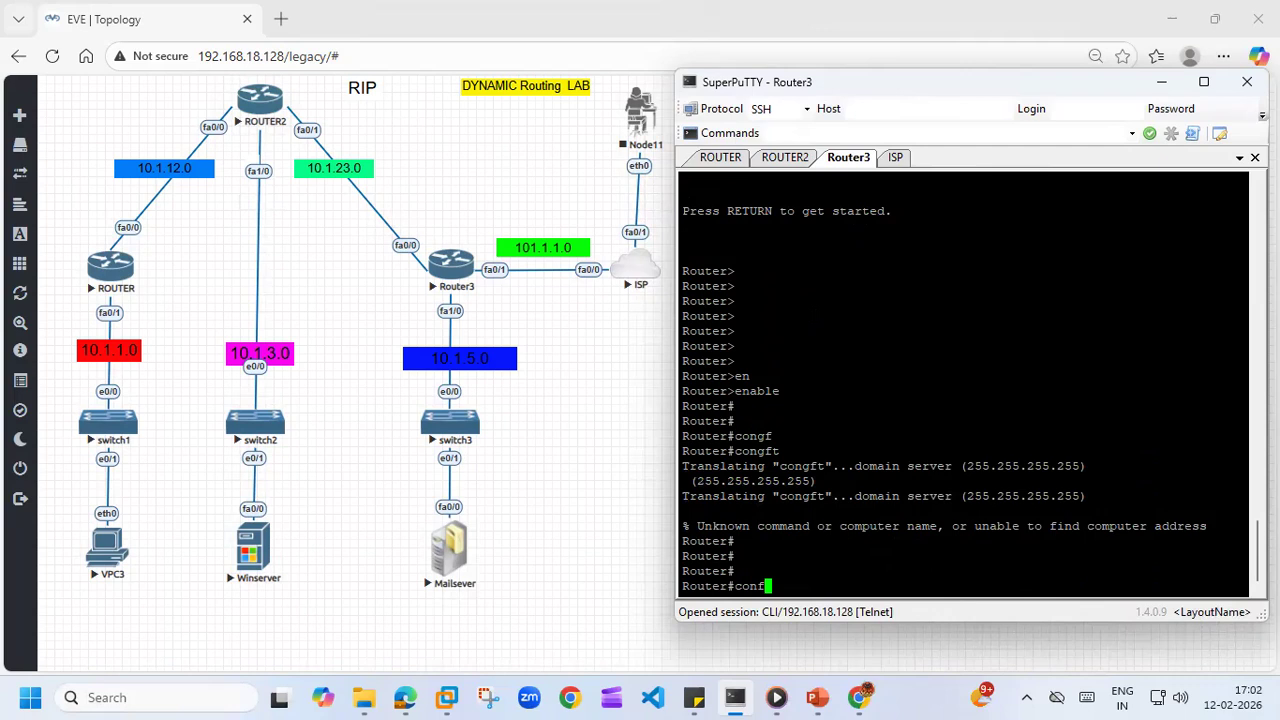
{"action": "key", "text": "Tab"}
{"action": "type", "text": "r"}
{"action": "key", "text": "Return"}
- Open interface f0/0 of Router3 and try to set its address to 10.1.23.2 with mask 255.255.255.0
{"action": "type", "text": "int f0/0"}
{"action": "key", "text": "Return"}
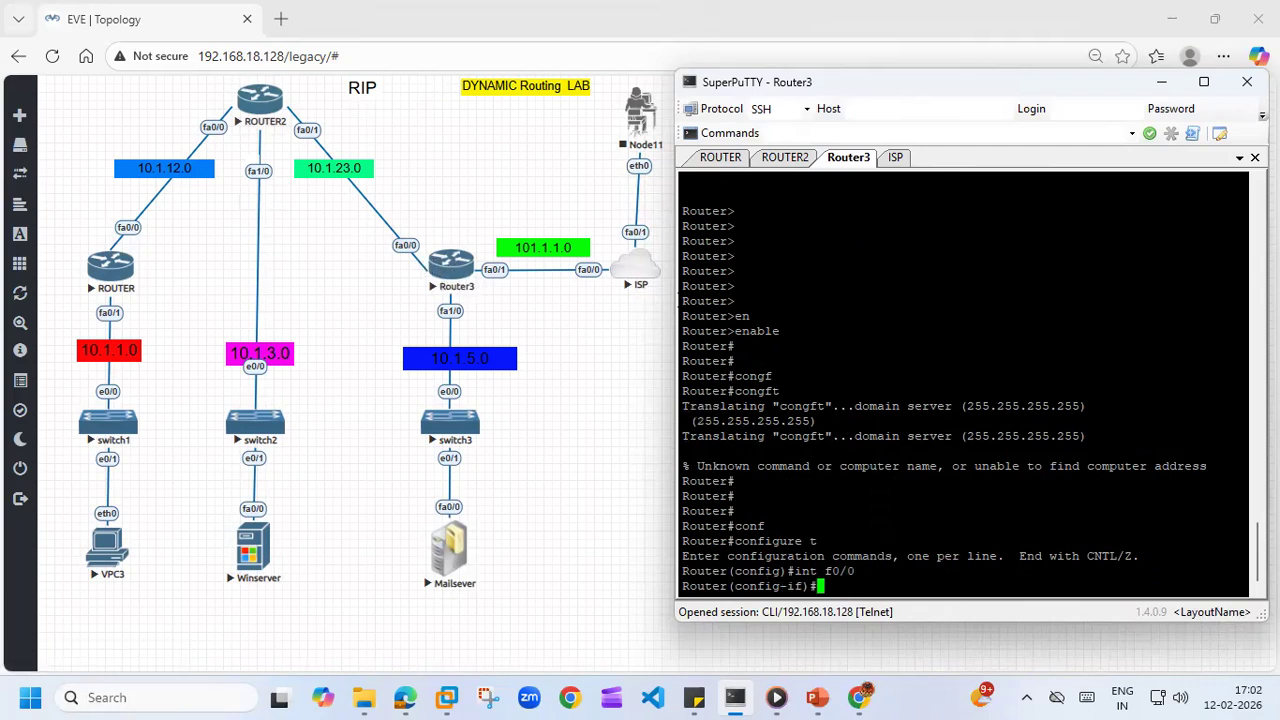
{"action": "type", "text": "ip 10.1.23.2 255.255.255.0"}
{"action": "key", "text": "Return"}
- Try to enable f0/0 of Router3 and get a fresh interface configuration prompt
{"action": "type", "text": "nos h"}
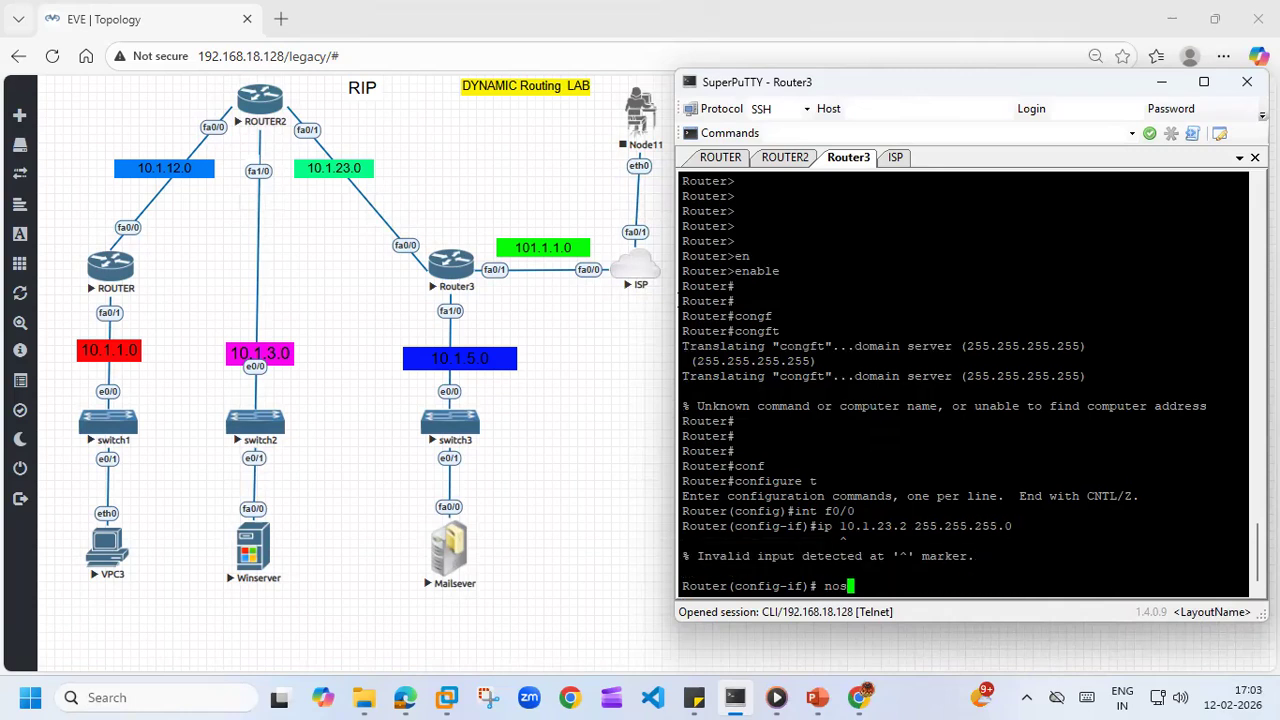
{"action": "key", "text": "Tab"}
{"action": "type", "text": "u"}
{"action": "key", "text": "Return"}
{"action": "key", "text": "Return"}
{"action": "key", "text": "Return"}
{"action": "key", "text": "Return"}
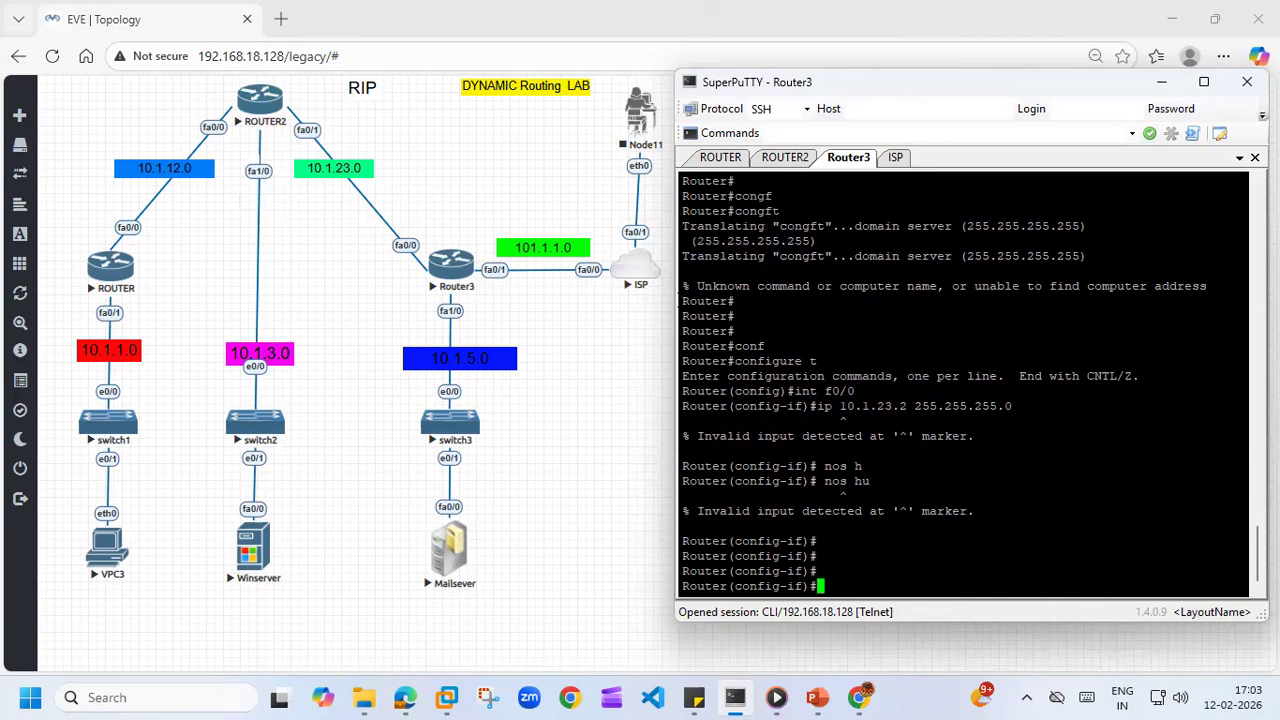
- Recall the address command for f0/0 of Router3 and correct it to ip add 10.1.23.2 255.255.255.0
{"action": "type", "text": "nos hu"}
{"action": "key", "text": "Up"}
{"action": "key", "text": "Up"}
{"action": "key", "text": "Left"}
{"action": "key", "text": "Down"}
{"action": "key", "text": "Left"}
{"action": "key", "text": "Left"}
{"action": "key", "text": "Left"}
{"action": "key", "text": "Left"}
{"action": "key", "text": "Left"}
{"action": "key", "text": "Left"}
{"action": "key", "text": "Left"}
{"action": "key", "text": "Left"}
{"action": "key", "text": "Left"}
{"action": "key", "text": "Left"}
{"action": "key", "text": "Left"}
{"action": "key", "text": "Left"}
{"action": "key", "text": "Left"}
{"action": "key", "text": "Left"}
{"action": "key", "text": "Left"}
{"action": "key", "text": "Left"}
{"action": "key", "text": "Left"}
{"action": "key", "text": "Left"}
{"action": "key", "text": "Left"}
{"action": "key", "text": "Left"}
{"action": "key", "text": "Left"}
{"action": "type", "text": "add"}
{"action": "key", "text": "Return"}
- Enable interface f0/0 of Router3 with the no shutdown command
{"action": "type", "text": "no "}
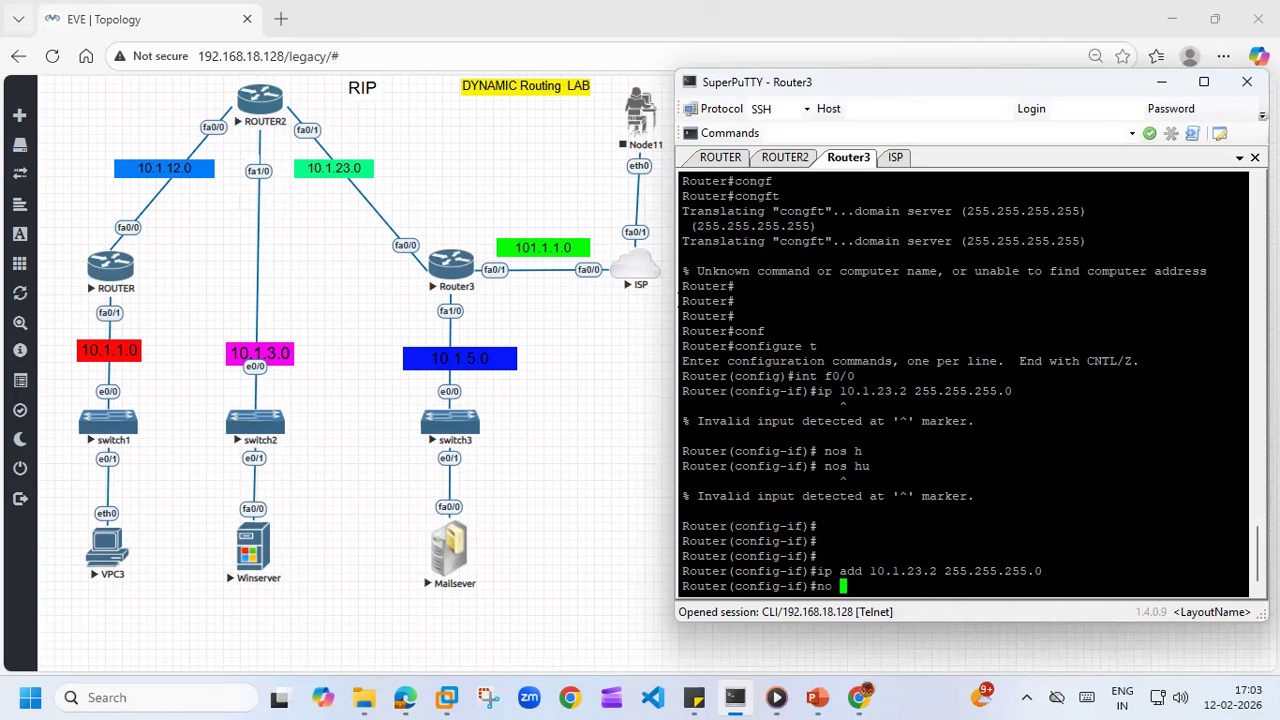
{"action": "type", "text": "shu"}
{"action": "key", "text": "Tab"}
{"action": "key", "text": "Return"}
{"action": "key", "text": "Return"}
{"action": "key", "text": "Return"}
{"action": "key", "text": "Return"}
- Exit f0/0 interface configuration on Router3 to global configuration mode and fill the console with fresh prompts
{"action": "type", "text": "exi"}
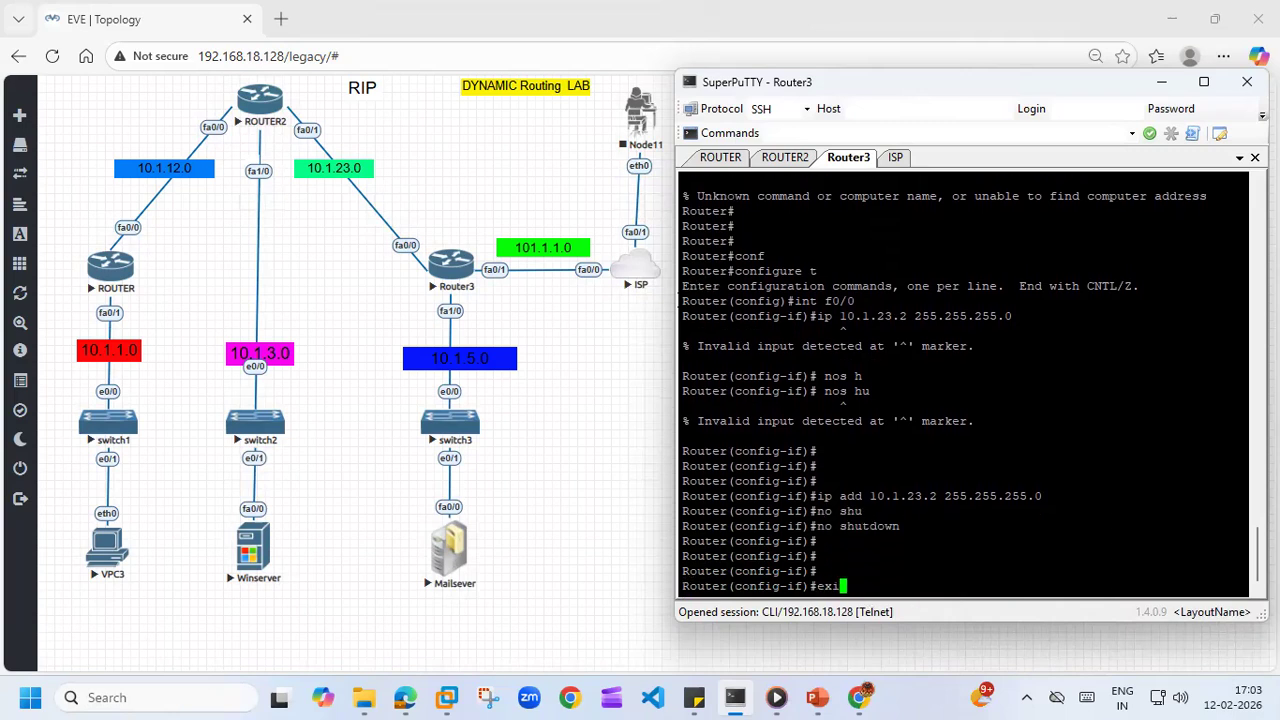
{"action": "key", "text": "Tab"}
{"action": "key", "text": "Return"}
{"action": "key", "text": "Return"}
{"action": "key", "text": "Return"}
{"action": "key", "text": "Return"}
{"action": "key", "text": "Return"}
{"action": "key", "text": "Return"}
{"action": "key", "text": "Return"}
{"action": "key", "text": "Return"}
{"action": "key", "text": "Return"}
{"action": "key", "text": "Return"}
{"action": "key", "text": "Return"}
{"action": "key", "text": "Return"}
{"action": "key", "text": "Return"}
{"action": "key", "text": "Return"}
{"action": "key", "text": "Return"}
{"action": "key", "text": "Return"}
{"action": "key", "text": "Return"}
{"action": "key", "text": "Return"}
{"action": "key", "text": "Return"}
{"action": "key", "text": "Return"}
{"action": "key", "text": "Return"}
{"action": "key", "text": "Return"}
{"action": "key", "text": "Return"}
{"action": "key", "text": "Return"}
{"action": "key", "text": "Return"}
{"action": "key", "text": "Return"}
{"action": "key", "text": "Return"}
{"action": "key", "text": "Return"}
{"action": "key", "text": "Return"}
{"action": "key", "text": "Return"}
{"action": "key", "text": "Return"}
{"action": "key", "text": "Return"}
{"action": "key", "text": "Return"}
{"action": "key", "text": "Return"}
{"action": "key", "text": "Return"}
{"action": "key", "text": "Return"}
{"action": "key", "text": "Return"}
{"action": "key", "text": "Return"}
{"action": "key", "text": "Return"}
{"action": "key", "text": "Return"}
{"action": "key", "text": "Return"}
{"action": "key", "text": "Return"}
{"action": "key", "text": "Return"}
{"action": "key", "text": "Return"}
{"action": "key", "text": "Return"}
{"action": "key", "text": "Return"}
{"action": "key", "text": "Return"}
{"action": "key", "text": "Return"}
{"action": "key", "text": "Return"}
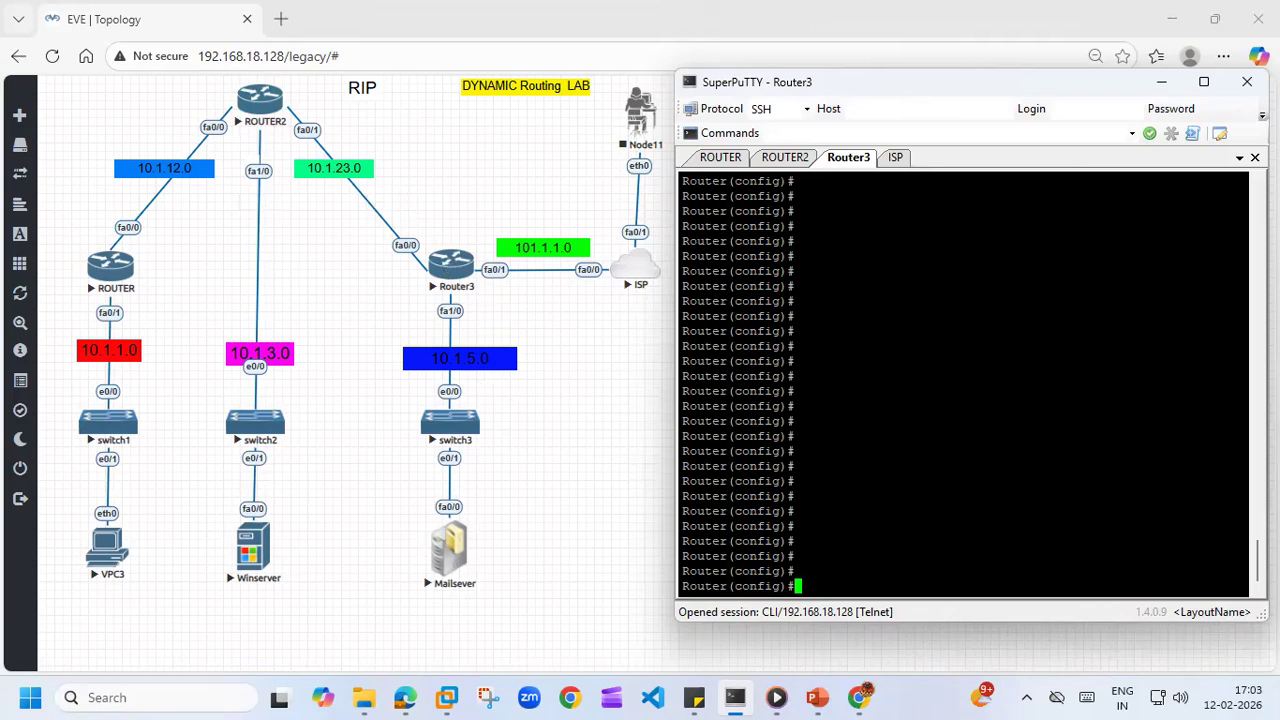
- Open interface f0/1 of Router3 and set its IP address to 101.1.1.1 with mask 255.255.255.0
{"action": "type", "text": "int f0/1"}
{"action": "key", "text": "Return"}
{"action": "type", "text": "ip add "}
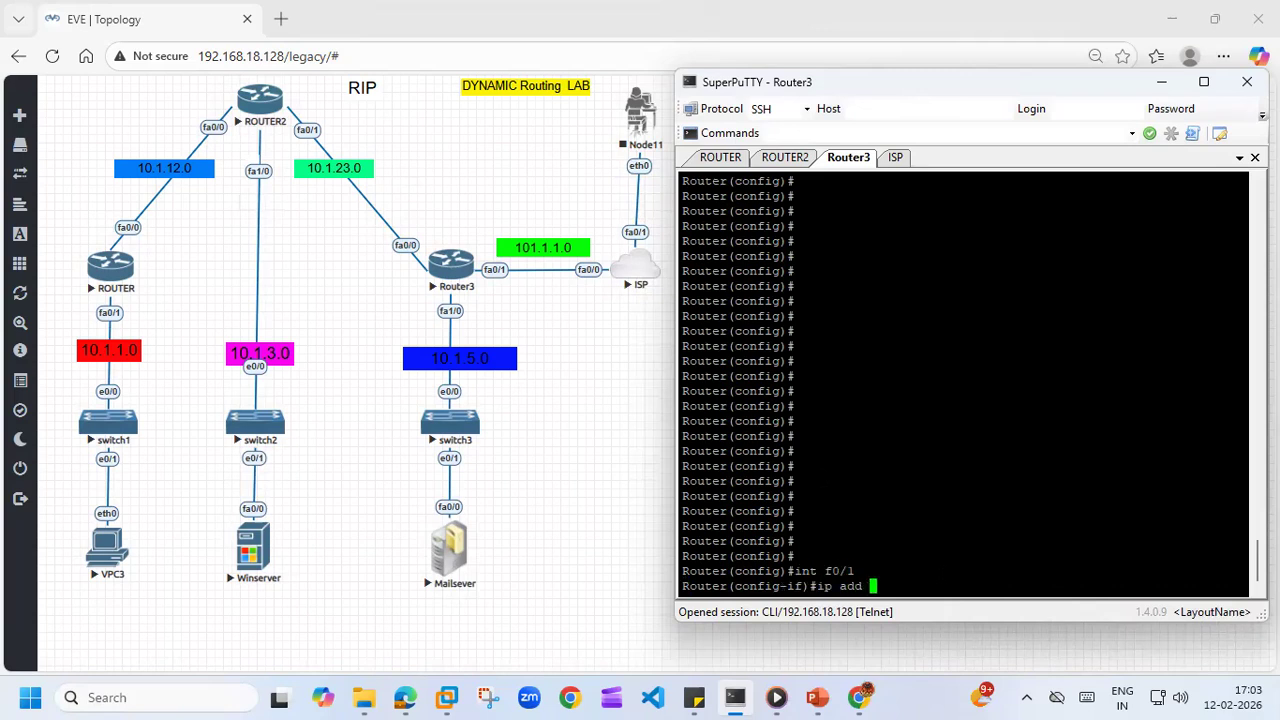
{"action": "type", "text": "101.1.1.1 255.255.255.0"}
{"action": "key", "text": "Return"}
- Enable f0/1 of Router3 with no shutdown and exit to global configuration mode
{"action": "type", "text": "no shu"}
{"action": "key", "text": "Tab"}
{"action": "key", "text": "Return"}
{"action": "key", "text": "Return"}
{"action": "key", "text": "Return"}
{"action": "type", "text": "exi"}
{"action": "key", "text": "Tab"}
{"action": "key", "text": "Return"}
{"action": "key", "text": "Return"}
{"action": "key", "text": "Return"}
- Open interface f1/0 of Router3 and try to set its address to 10.1.5.1 with mask 255.255.25.50
{"action": "type", "text": "i"}
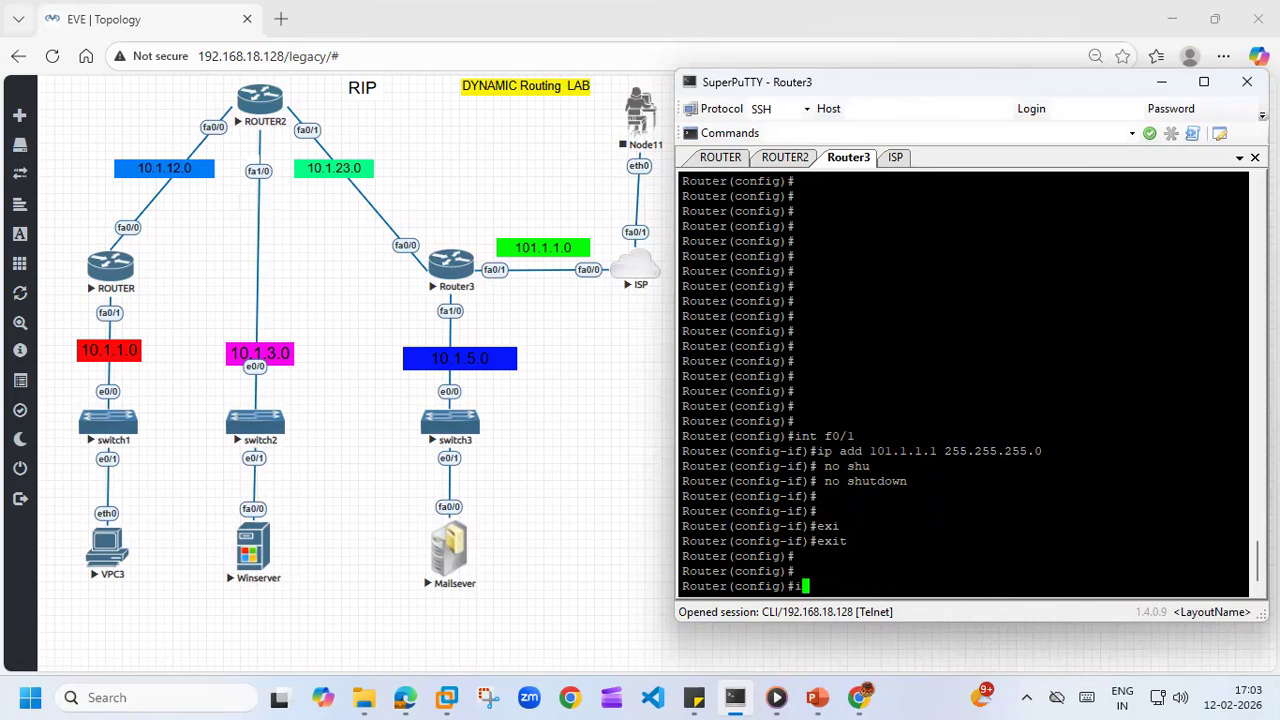
{"action": "type", "text": "nt f"}
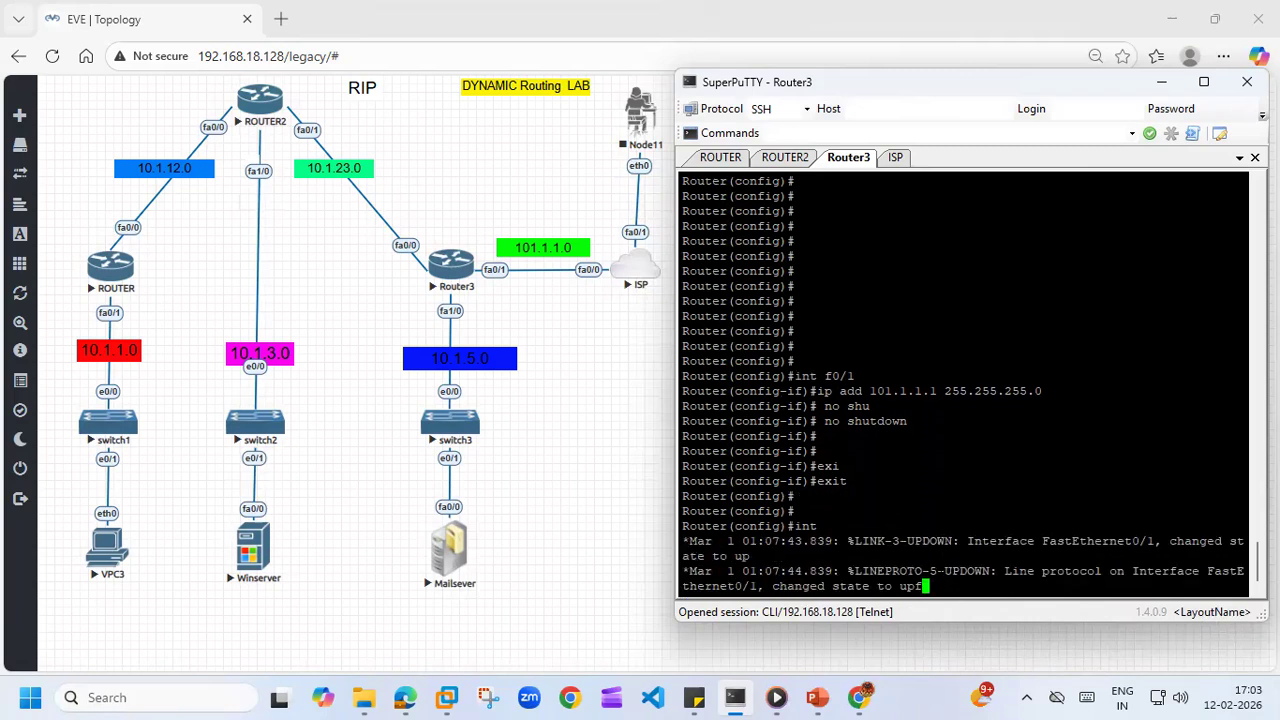
{"action": "type", "text": "1/0"}
{"action": "key", "text": "Return"}
{"action": "key", "text": "Return"}
{"action": "key", "text": "Return"}
{"action": "type", "text": "ip add 10"}
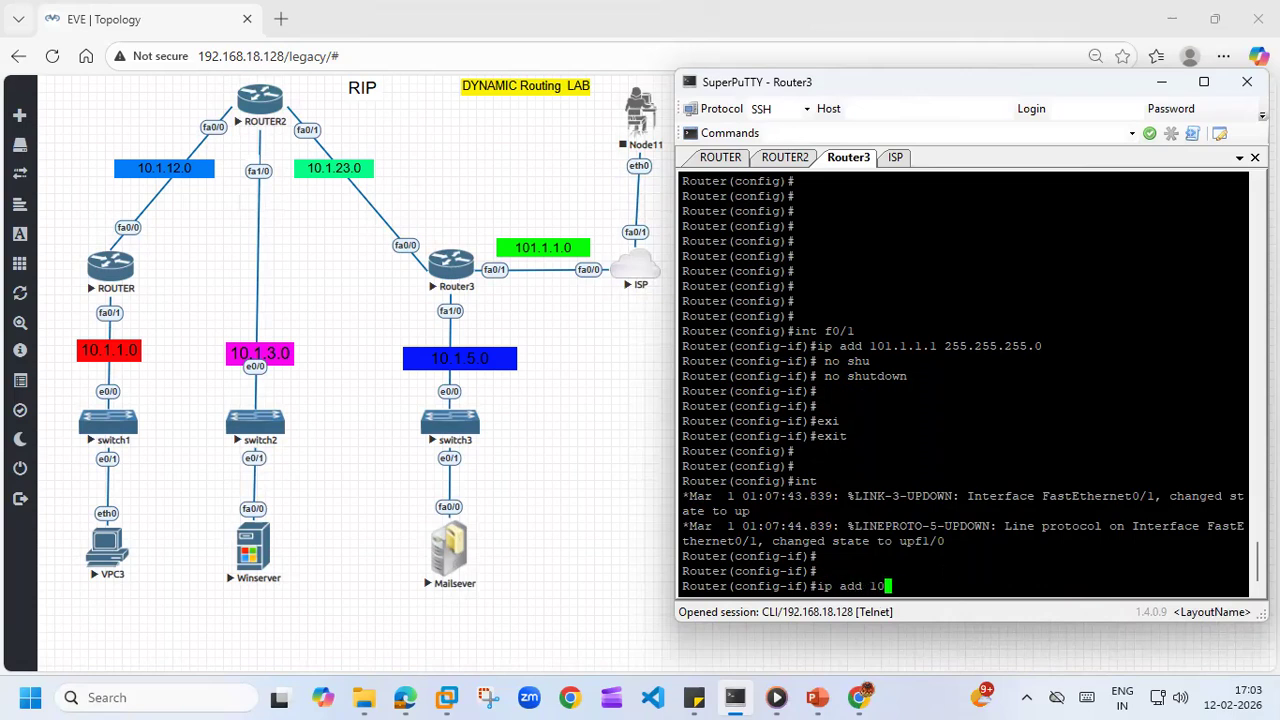
{"action": "type", "text": ".1.5.1 255.255.25.5"}
{"action": "key", "text": "Return"}
- Bring up interface f1/0 of Router3 with no shutdown and get a fresh interface configuration prompt
{"action": "type", "text": "no shu"}
{"action": "key", "text": "Return"}
{"action": "key", "text": "Return"}
{"action": "key", "text": "Return"}
{"action": "key", "text": "Return"}
{"action": "key", "text": "Return"}
{"action": "key", "text": "Return"}
{"action": "key", "text": "Return"}
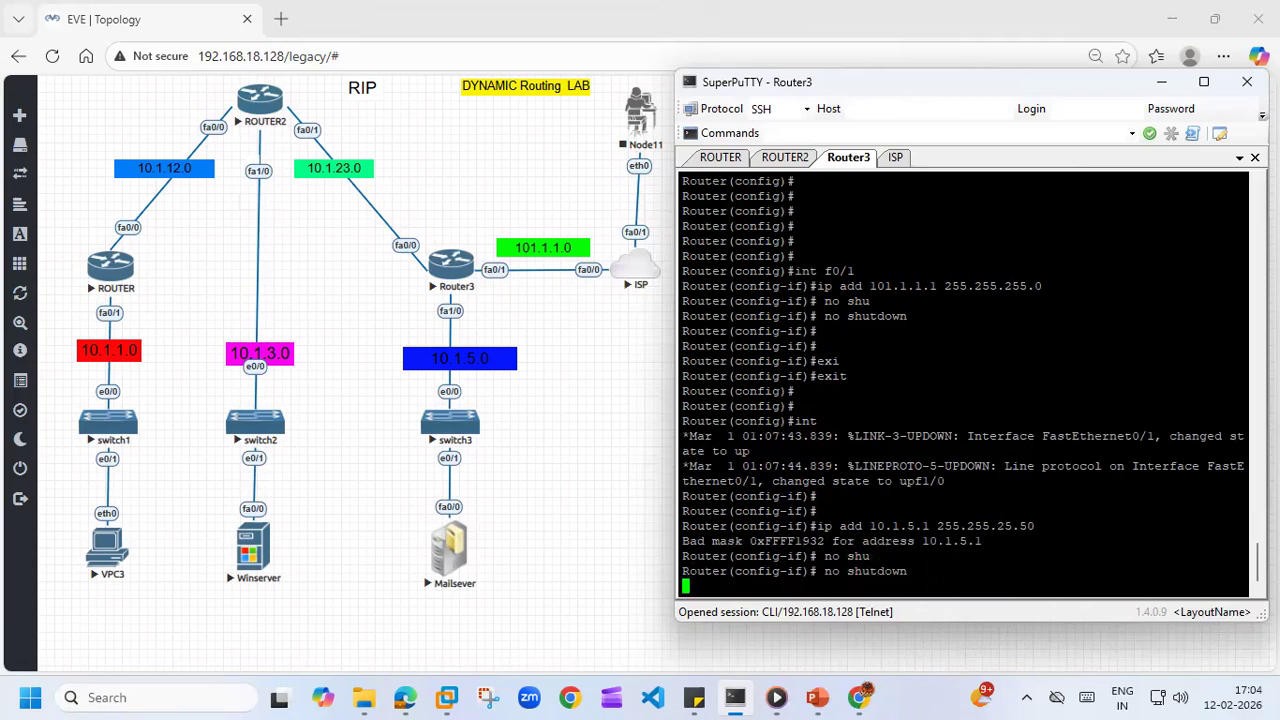
- Exit interface configuration on Router3 and return to privileged EXEC mode
{"action": "type", "text": "exi"}
{"action": "key", "text": "Tab"}
{"action": "key", "text": "Return"}
{"action": "key", "text": "Return"}
{"action": "key", "text": "ctrl+z"}
{"action": "key", "text": "Return"}
{"action": "key", "text": "Return"}
- Display the brief IP interface summary of Router3 with show ip int br
{"action": "type", "text": "show"}
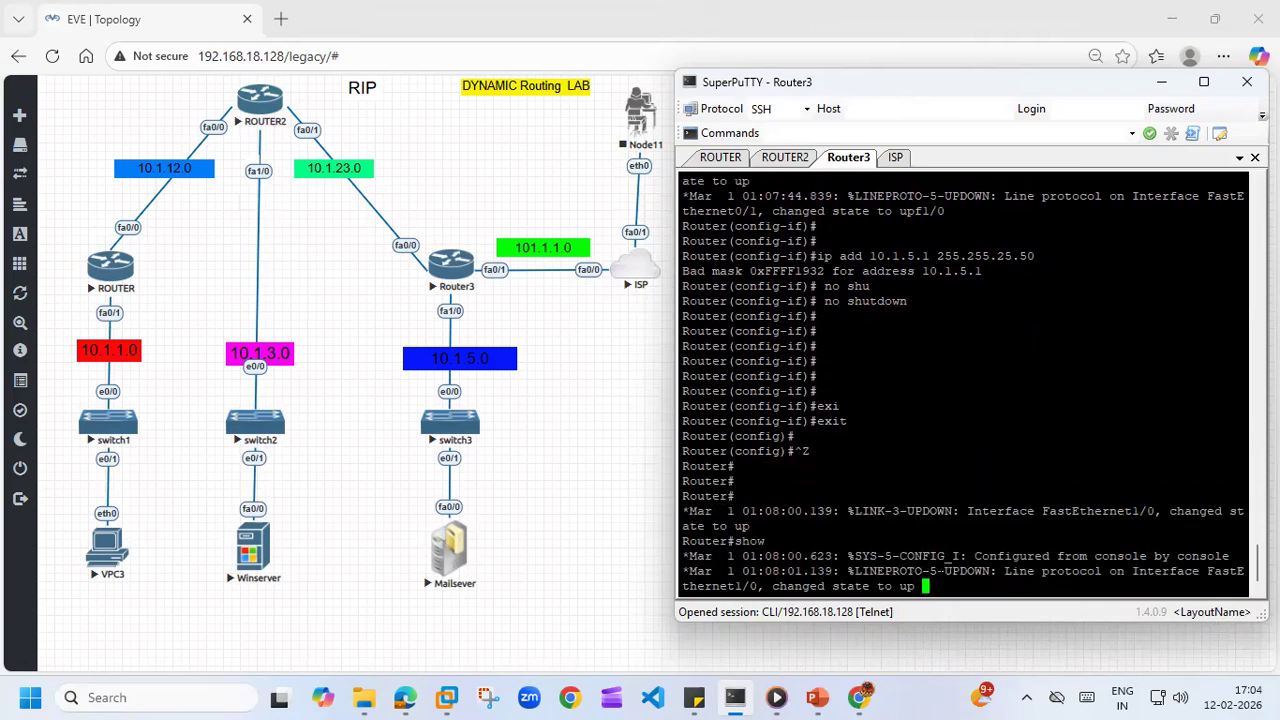
{"action": "key", "text": "Return"}
{"action": "key", "text": "Return"}
{"action": "key", "text": "Return"}
{"action": "key", "text": "Return"}
{"action": "type", "text": "show "}
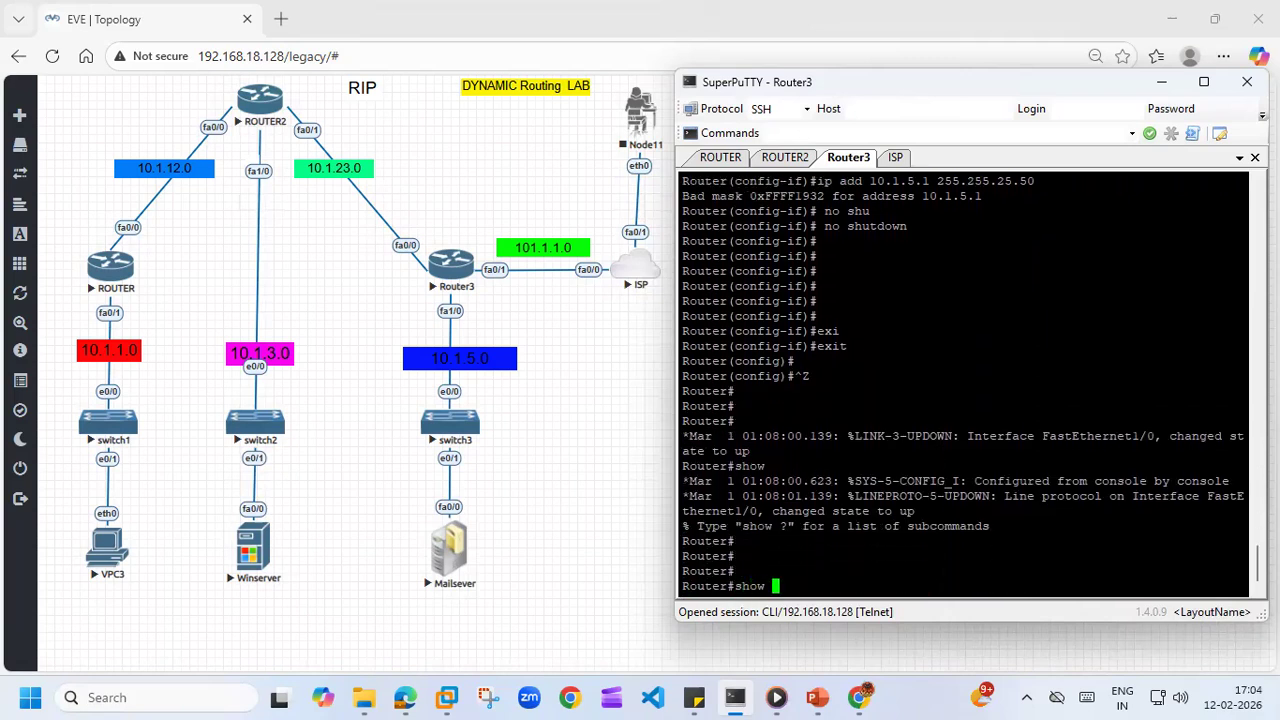
{"action": "type", "text": "ip int br"}
{"action": "key", "text": "Return"}
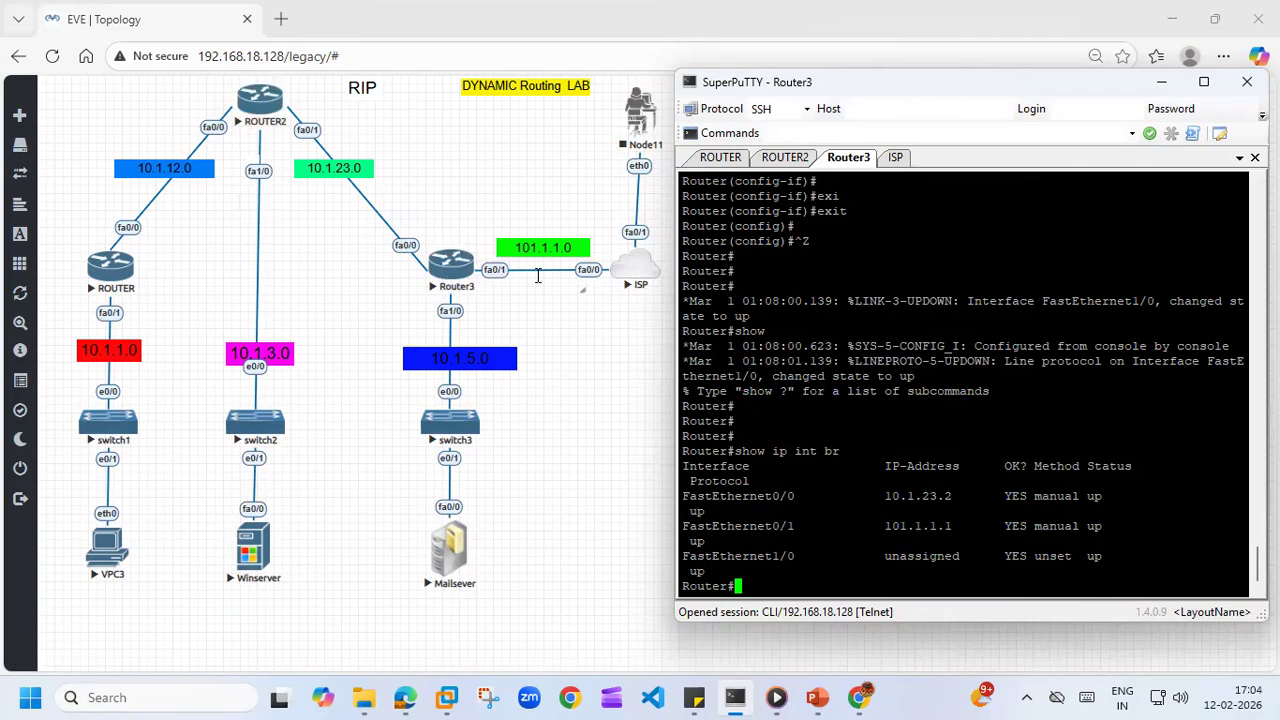
- Enter global configuration mode on Router3 again with configure t
{"action": "type", "text": "cong"}
{"action": "key", "text": "ctrl+c"}
{"action": "type", "text": "conf"}
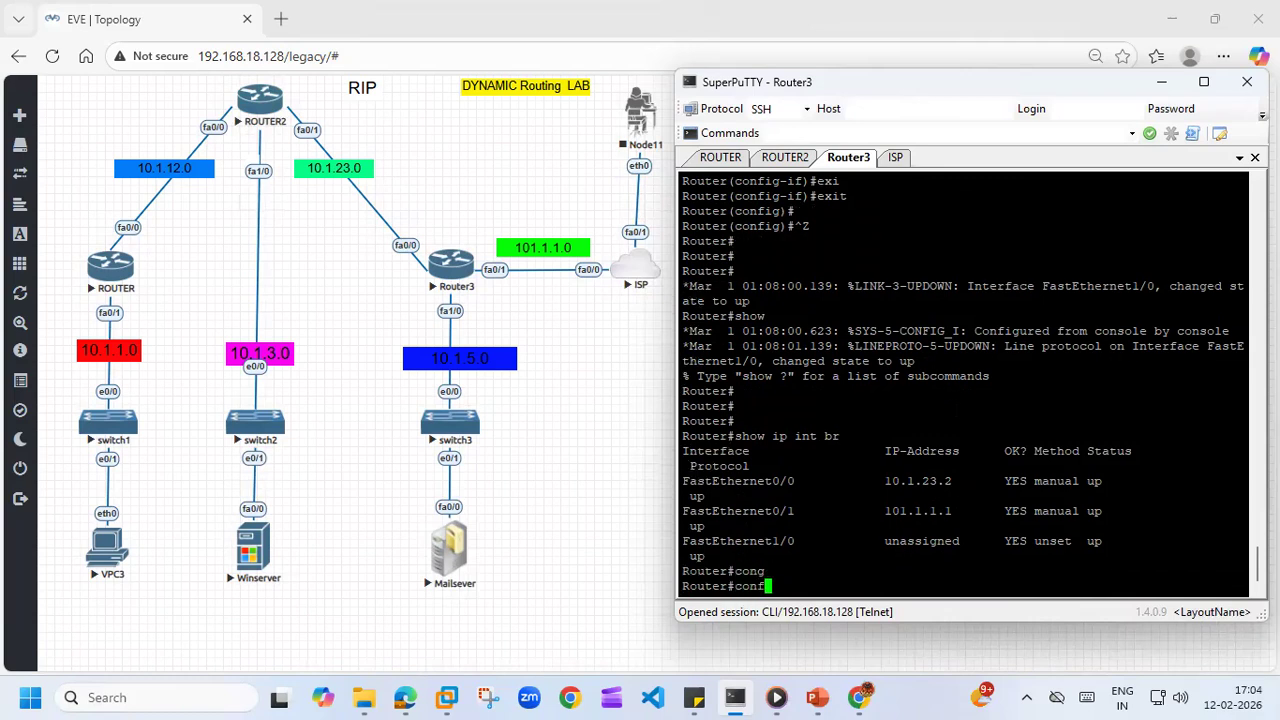
{"action": "key", "text": "Tab"}
{"action": "type", "text": "t"}
{"action": "key", "text": "Return"}
- Open interface f1/0 of Router3 and set its IP address to 10.1.5.1 with mask 255.255.255.0
{"action": "type", "text": "int "}
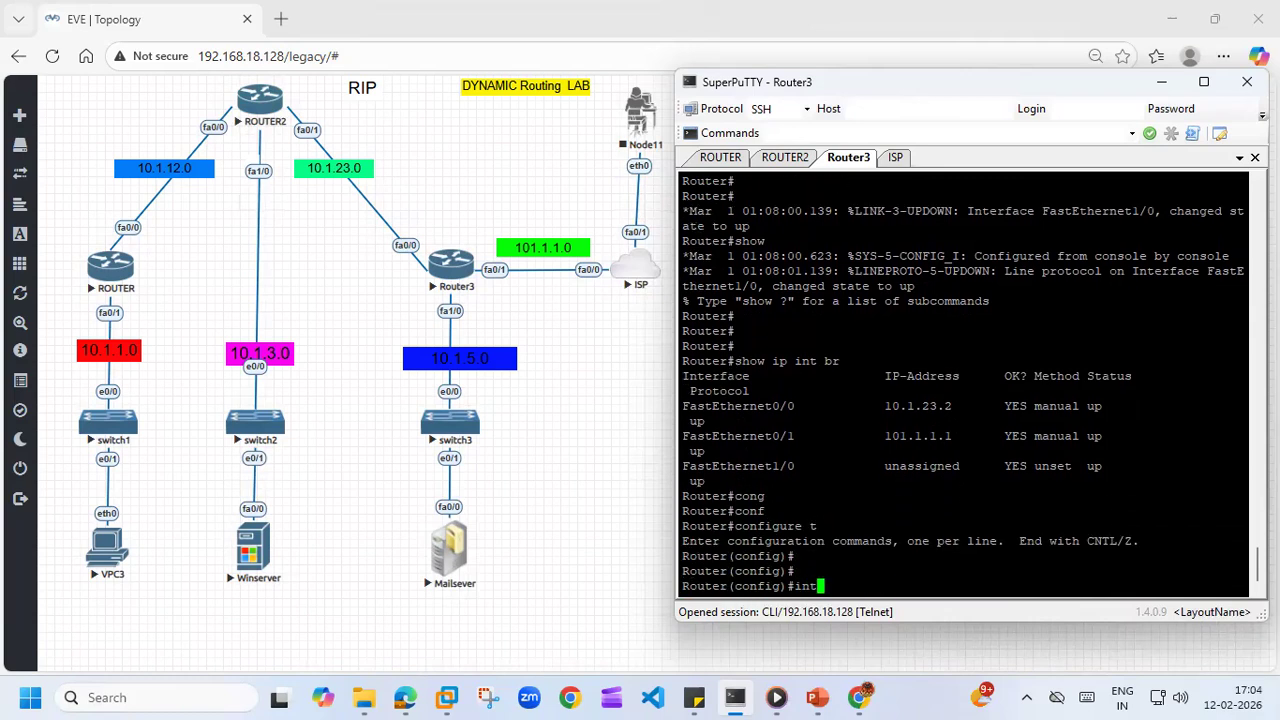
{"action": "type", "text": "f1/0"}
{"action": "key", "text": "Return"}
{"action": "type", "text": "ip add 1"}
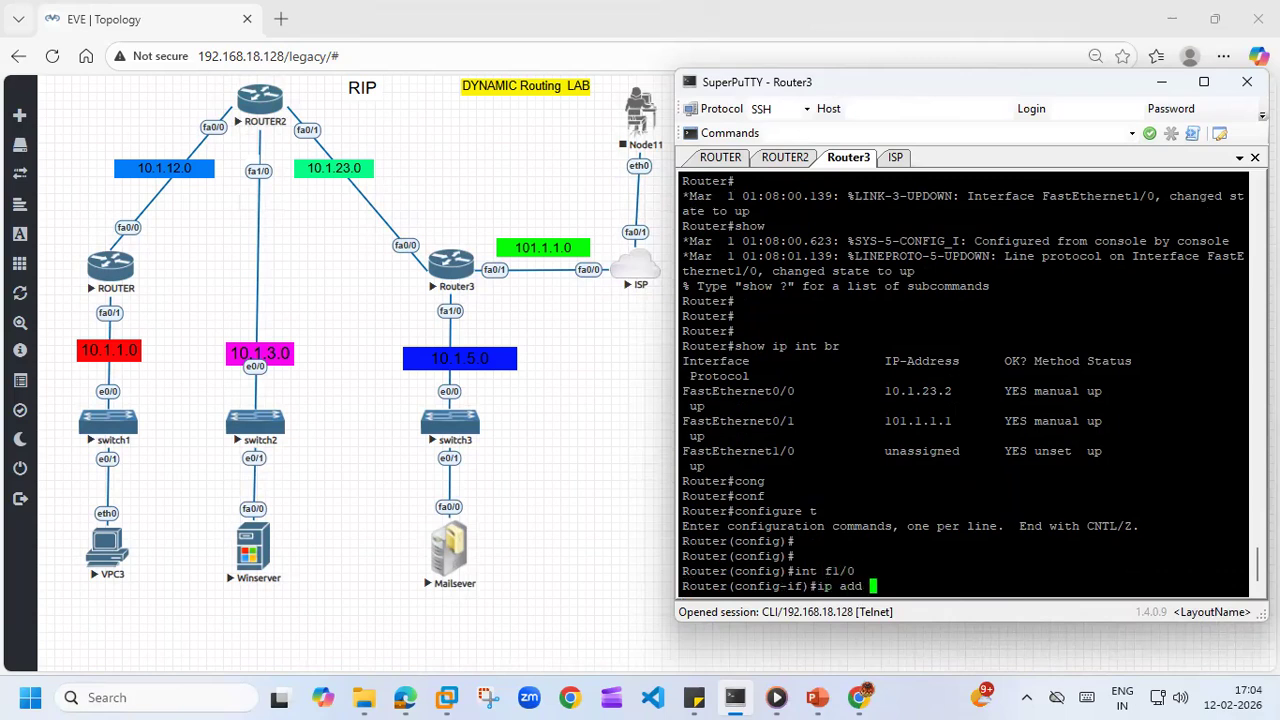
{"action": "type", "text": "0.1.5.1 255.255.255.0"}
{"action": "key", "text": "Return"}
- Run no shutdown on f1/0 of Router3 and return to privileged EXEC mode
{"action": "type", "text": "no shu"}
{"action": "key", "text": "Tab"}
{"action": "key", "text": "Return"}
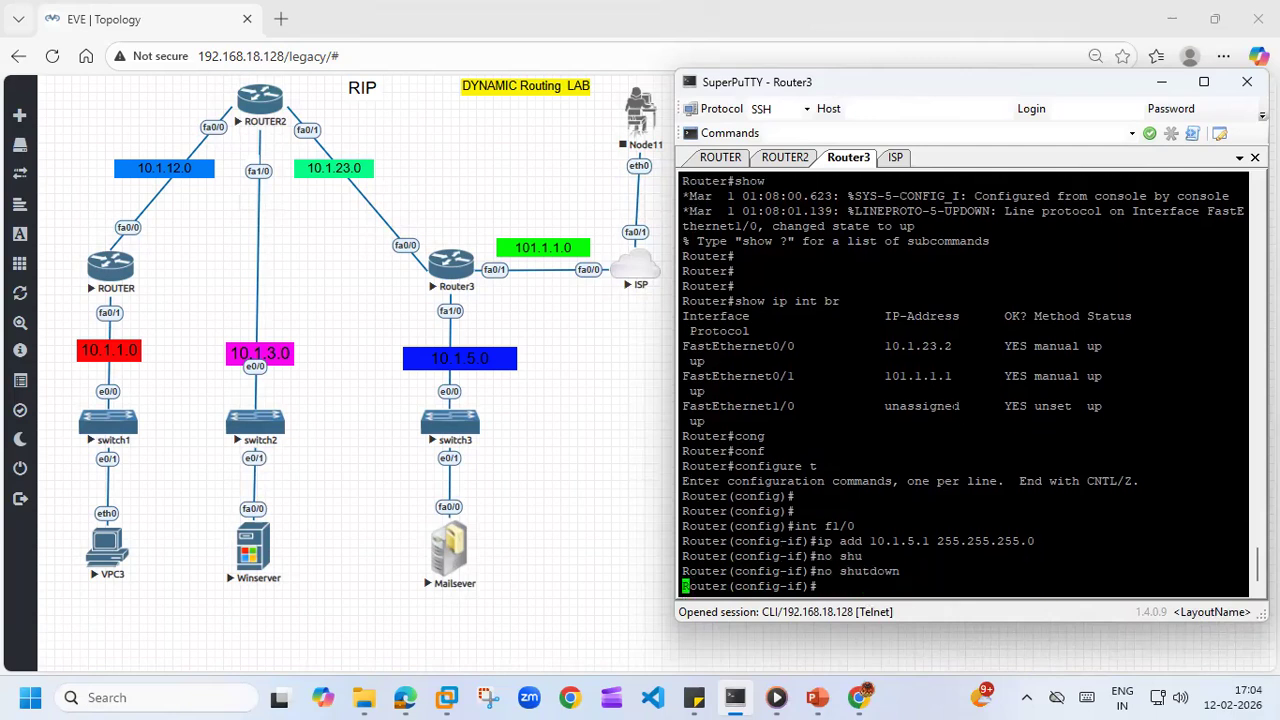
{"action": "key", "text": "Return"}
{"action": "key", "text": "Return"}
{"action": "key", "text": "Return"}
{"action": "key", "text": "Return"}
{"action": "key", "text": "Return"}
{"action": "key", "text": "Return"}
{"action": "key", "text": "ctrl+z"}
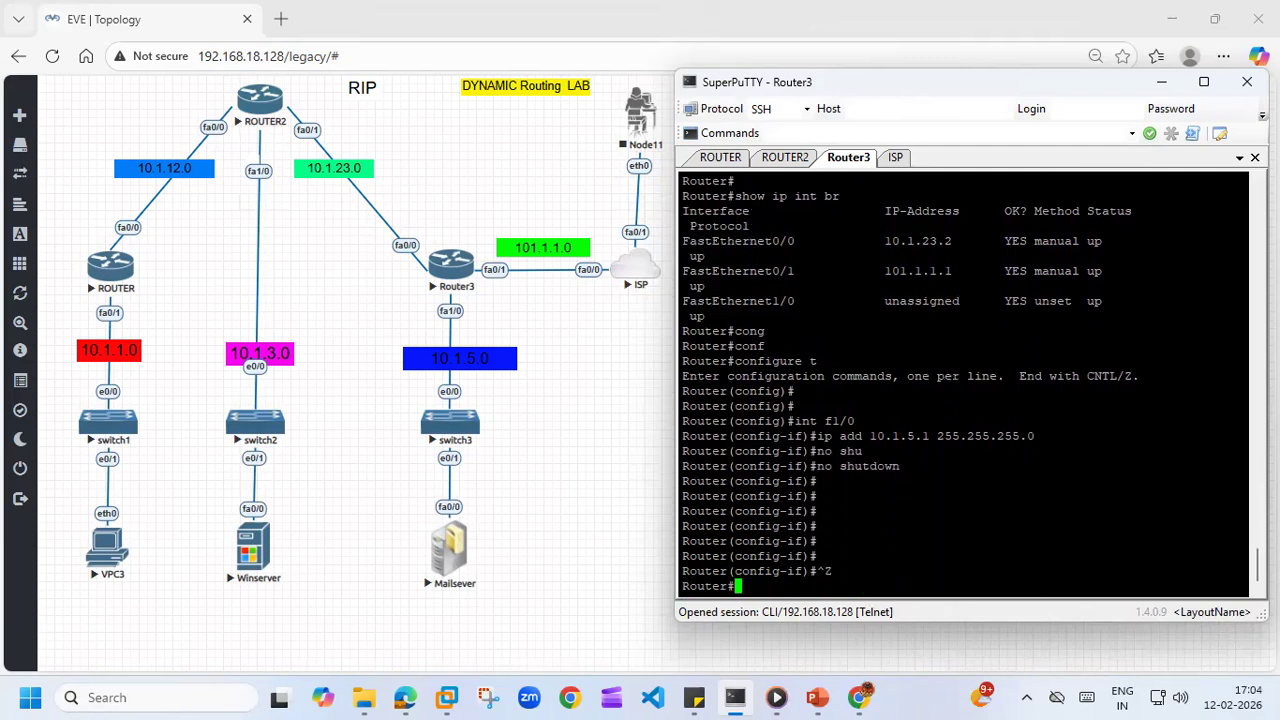
- Display the brief IP interface summary of Router3 again with show ip int br
{"action": "key", "text": "Return"}
{"action": "key", "text": "Return"}
{"action": "key", "text": "Return"}
{"action": "key", "text": "Return"}
{"action": "key", "text": "Up"}
{"action": "key", "text": "Up"}
{"action": "key", "text": "Return"}
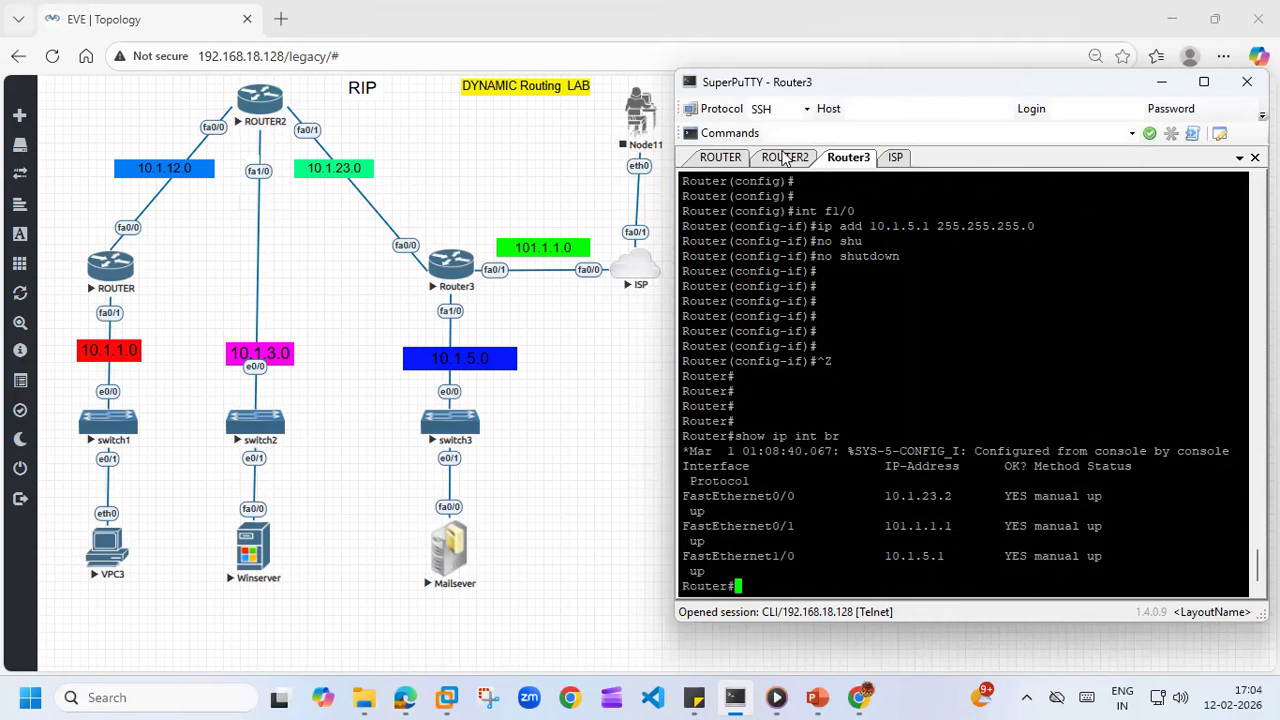
- Check the ROUTER2 console, switch to the ROUTER console and display its brief interface summary with show ip int br
{"action": "left_click", "coordinate": [785, 158]}
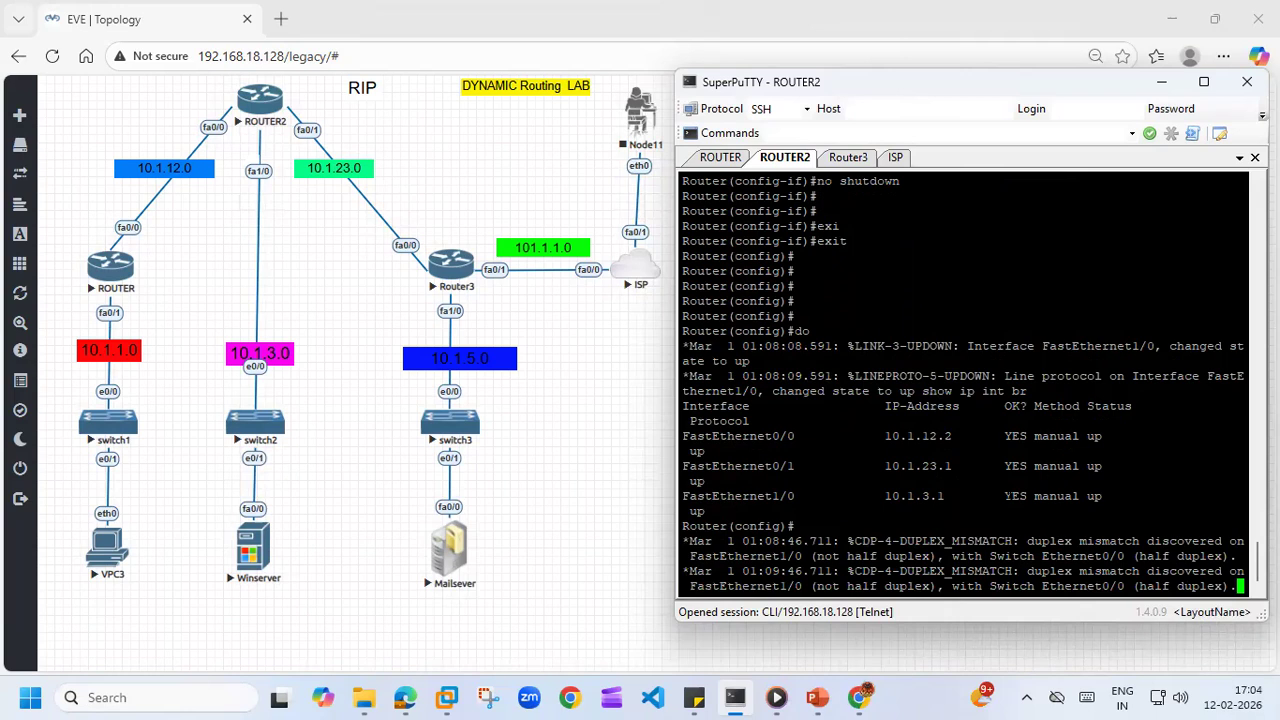
{"action": "left_click", "coordinate": [722, 158]}
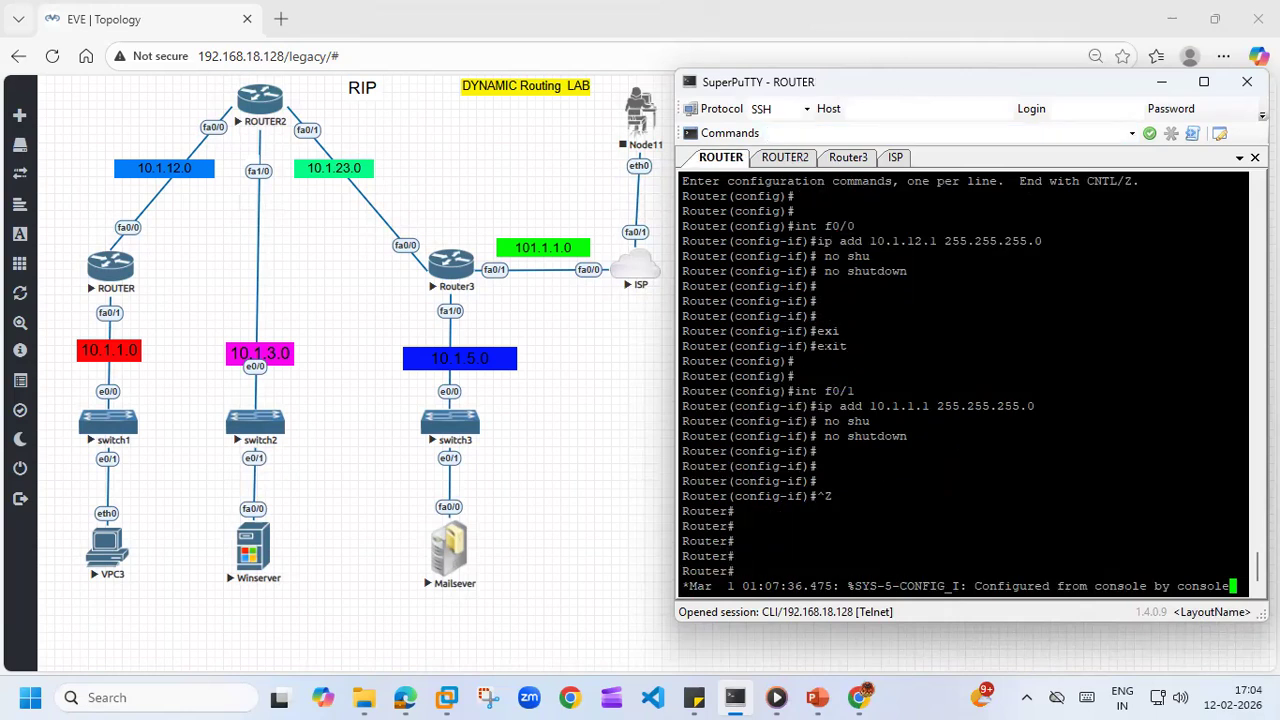
{"action": "key", "text": "Return"}
{"action": "key", "text": "Return"}
{"action": "type", "text": "sh"}
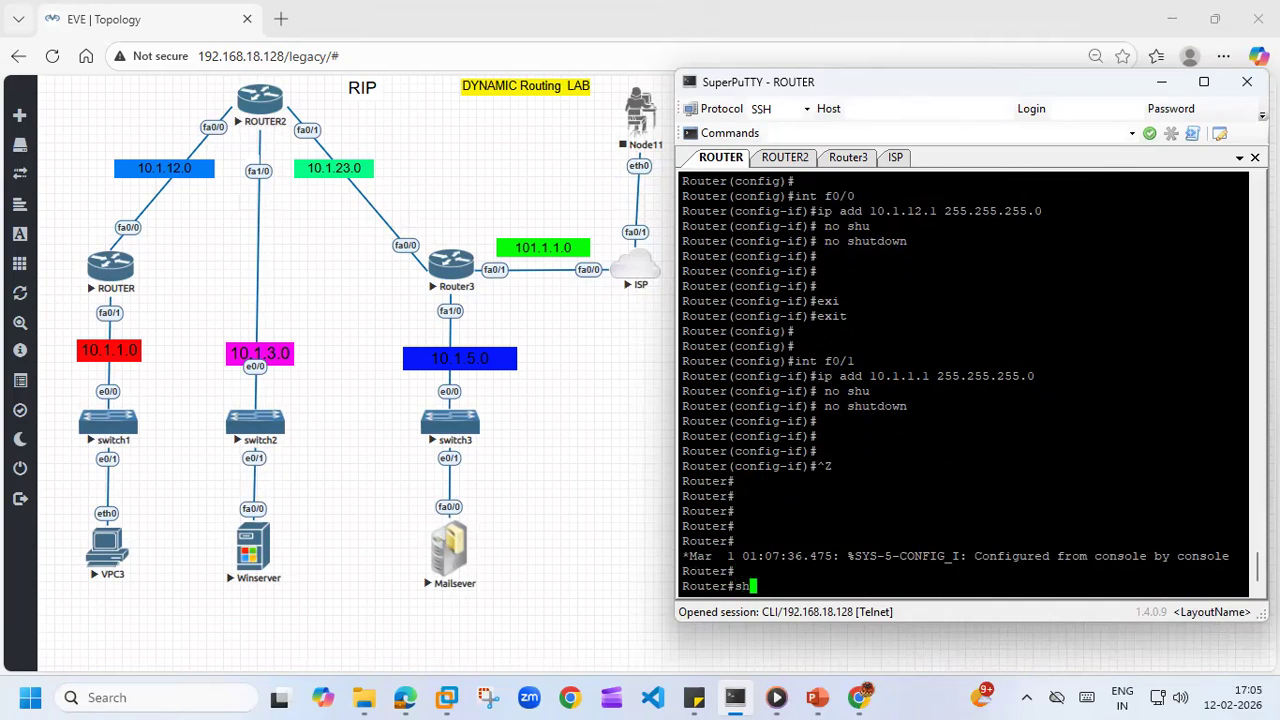
{"action": "type", "text": "ow ip int br"}
{"action": "key", "text": "Return"}
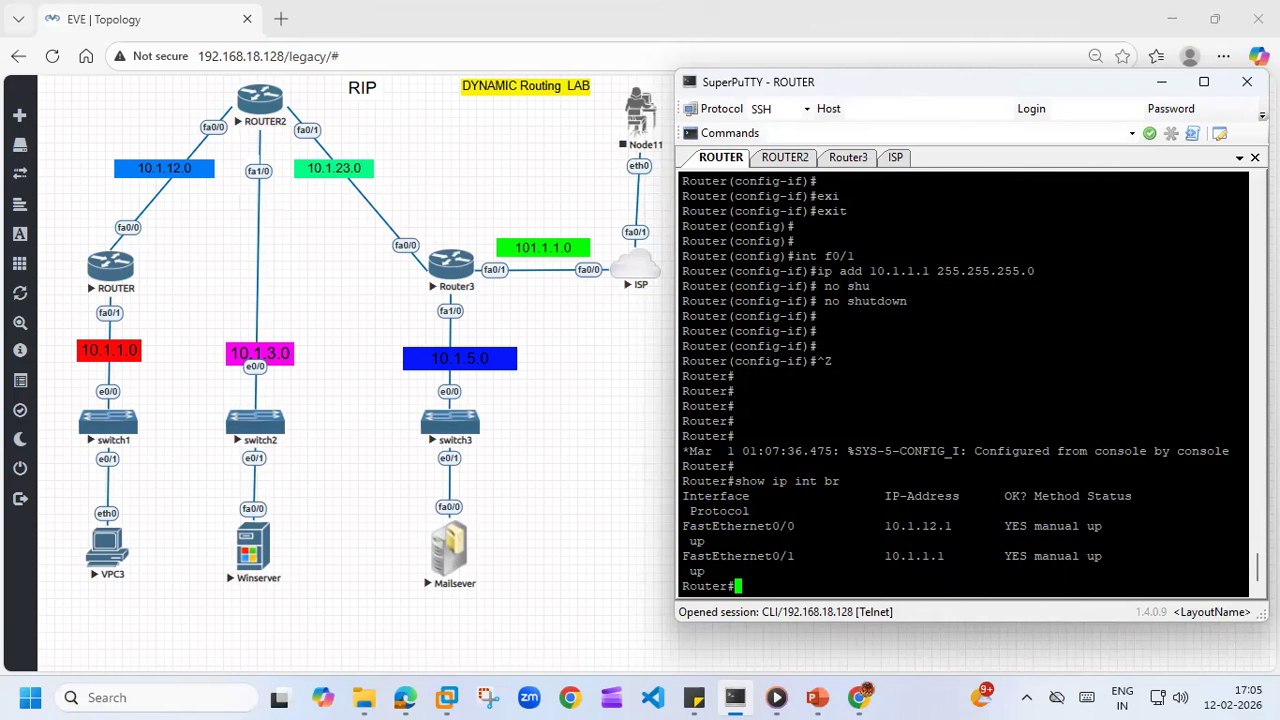
- Open the ISP console session and enter privileged EXEC mode with enable
{"action": "left_click", "coordinate": [896, 158]}
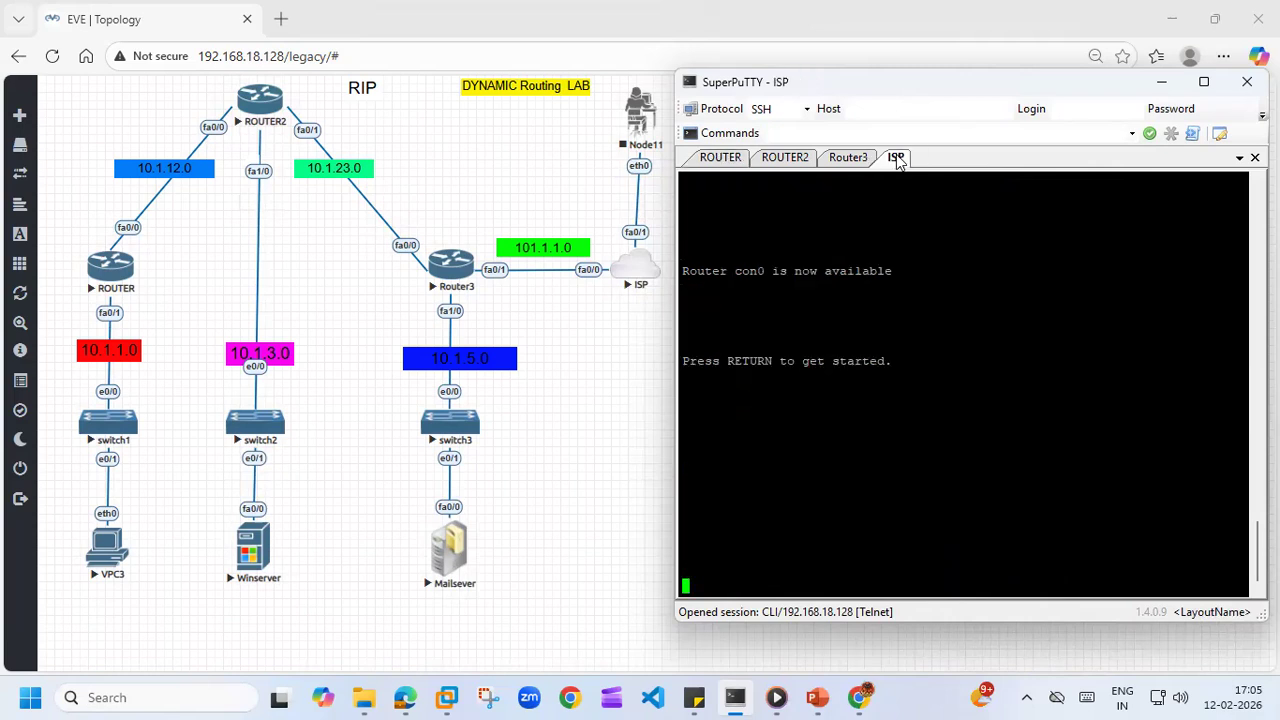
{"action": "key", "text": "Return"}
{"action": "key", "text": "Return"}
{"action": "key", "text": "Return"}
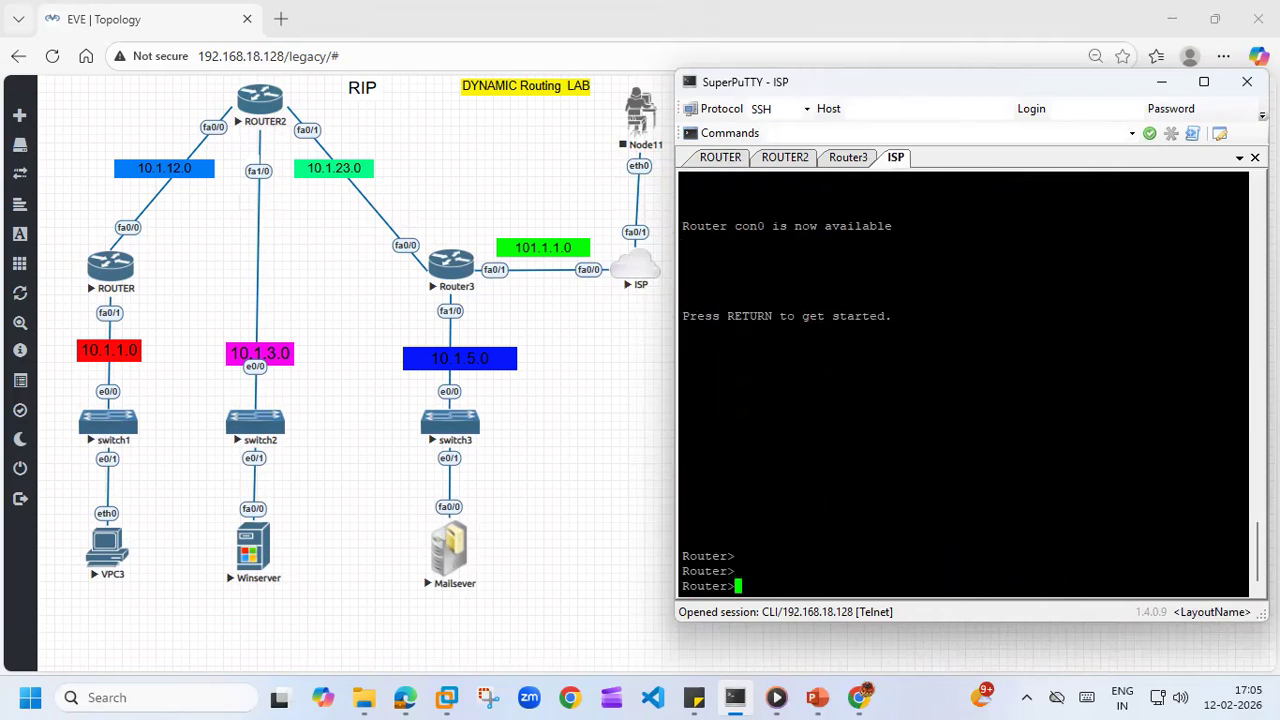
{"action": "key", "text": "Return"}
{"action": "type", "text": "en"}
{"action": "key", "text": "Return"}
{"action": "type", "text": "en"}
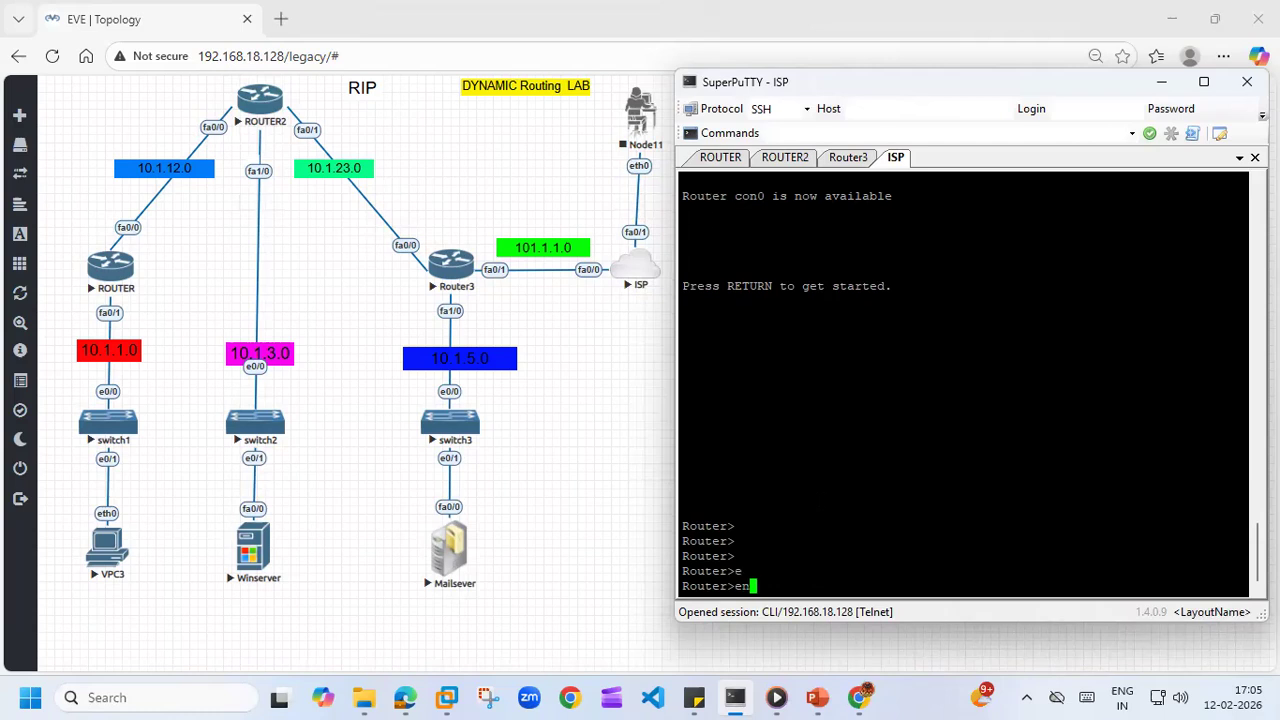
{"action": "key", "text": "Tab"}
{"action": "key", "text": "Return"}
- Enter global configuration mode on ISP with configure t
{"action": "type", "text": "conf"}
{"action": "key", "text": "Tab"}
{"action": "type", "text": "t"}
{"action": "key", "text": "Return"}
{"action": "key", "text": "Return"}
{"action": "key", "text": "Return"}
{"action": "key", "text": "Return"}
{"action": "key", "text": "Return"}
{"action": "key", "text": "Return"}
{"action": "key", "text": "Return"}
- Open interface f0/0 of ISP and set its IP address to 101.1.1.2 with mask 255.255.255.0
{"action": "type", "text": "int"}
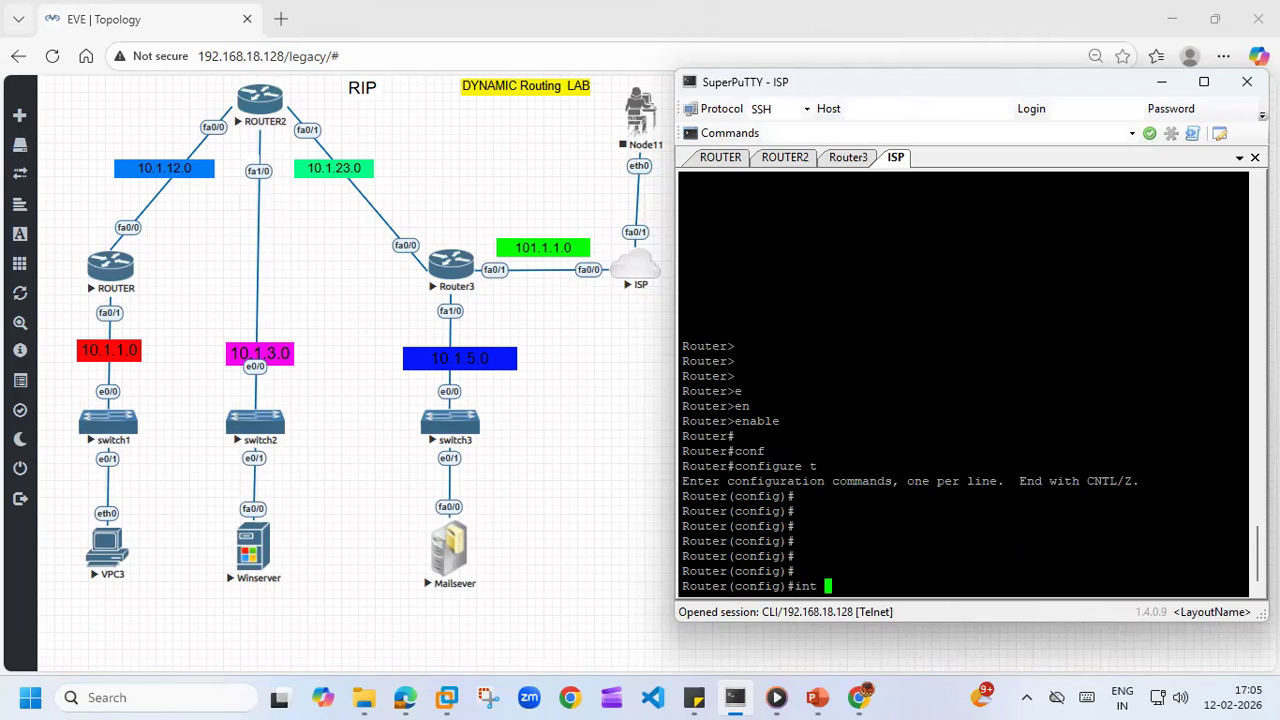
{"action": "type", "text": " f0/0"}
{"action": "key", "text": "Return"}
{"action": "type", "text": "ip add 1"}
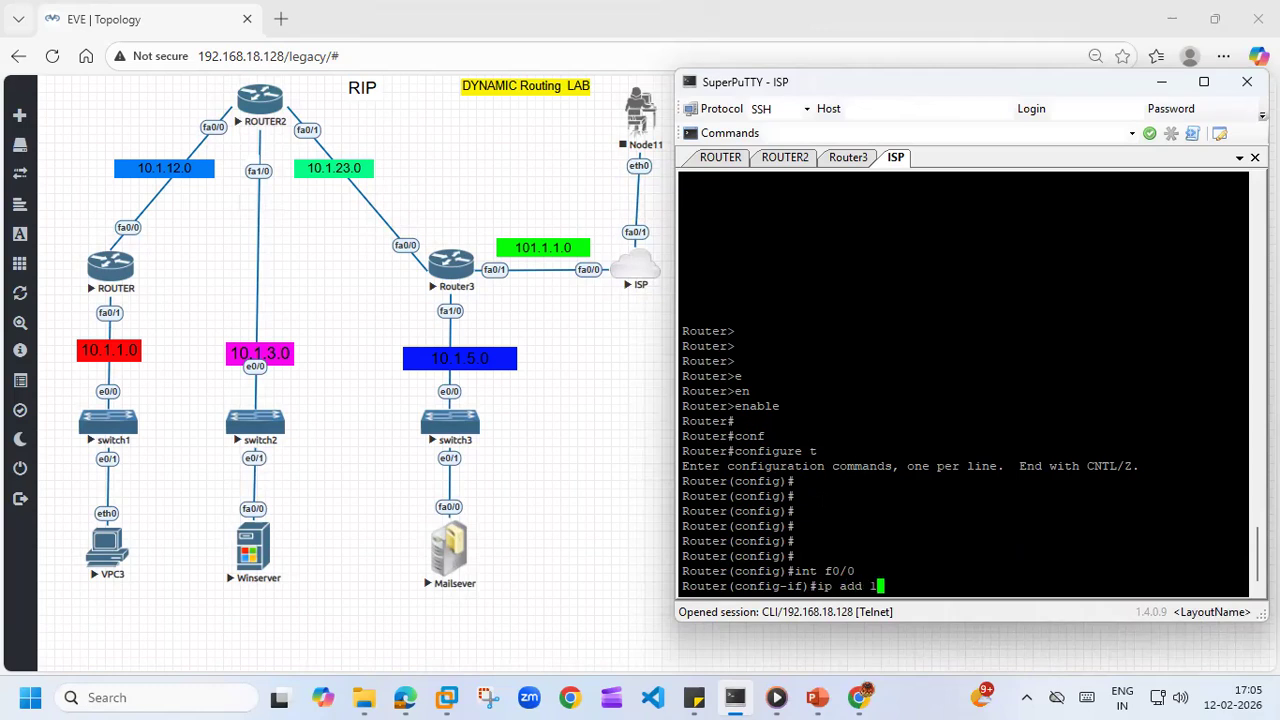
{"action": "type", "text": "01.1.1.2 255.255.255.0"}
{"action": "key", "text": "Return"}
- Run no shutdown on f0/0 of ISP and exit to global configuration mode
{"action": "type", "text": "no shu"}
{"action": "key", "text": "Tab"}
{"action": "key", "text": "Return"}
{"action": "key", "text": "Return"}
{"action": "key", "text": "Return"}
{"action": "type", "text": "exi"}
{"action": "key", "text": "Tab"}
{"action": "key", "text": "Return"}
{"action": "key", "text": "Return"}
{"action": "key", "text": "Return"}
{"action": "key", "text": "Return"}
{"action": "key", "text": "Return"}
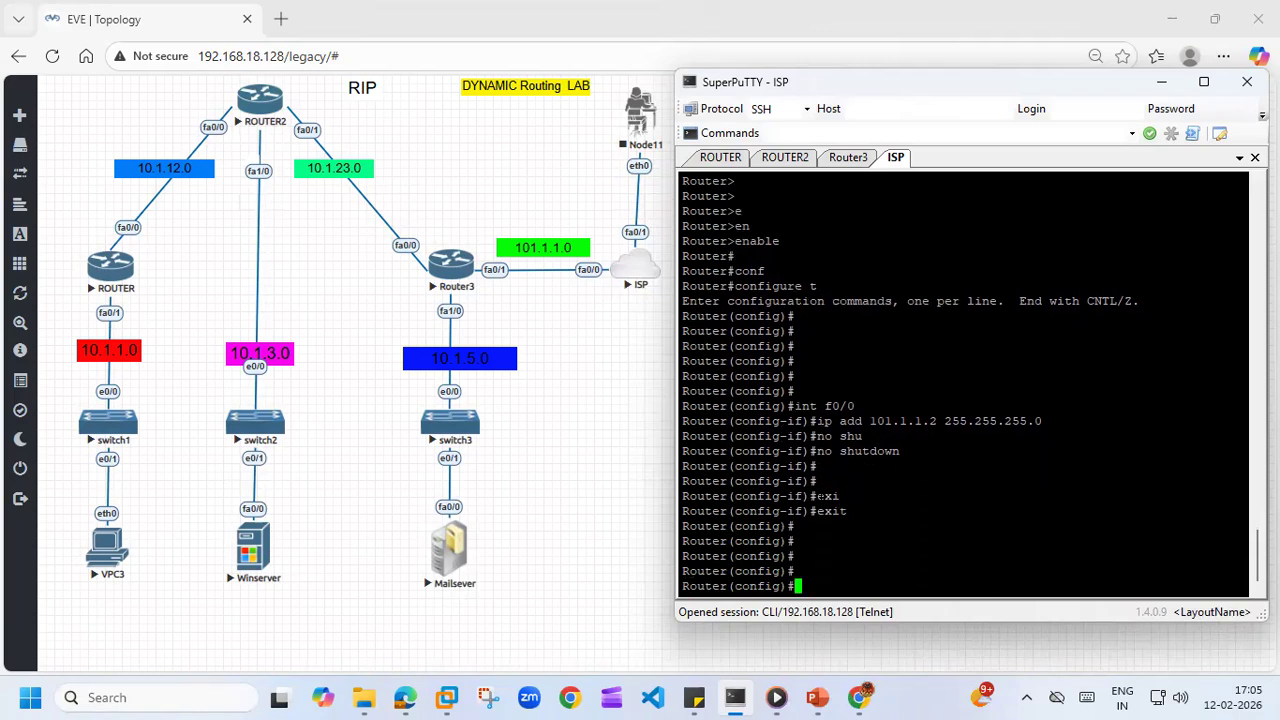
{"action": "type", "text": "int"}
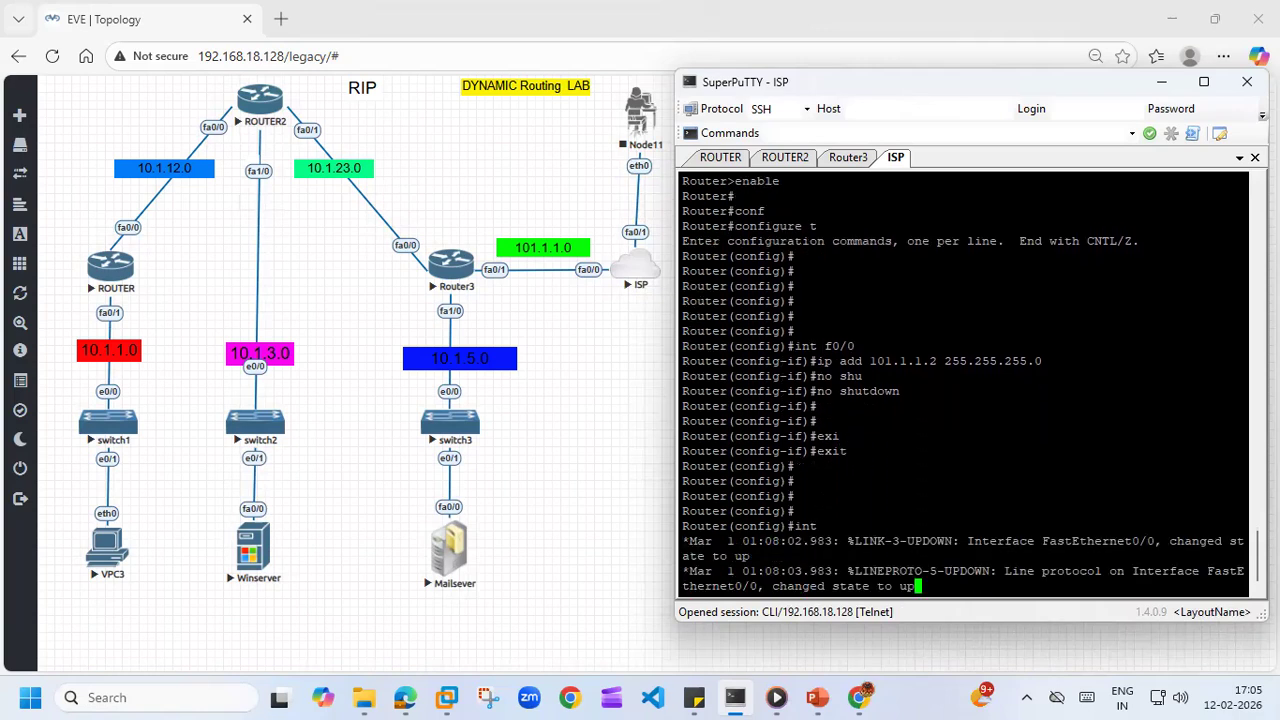
{"action": "key", "text": "Return"}
{"action": "key", "text": "Return"}
{"action": "key", "text": "Return"}
- Create interface loopback 1 on ISP and enter its interface configuration mode
{"action": "type", "text": "int "}
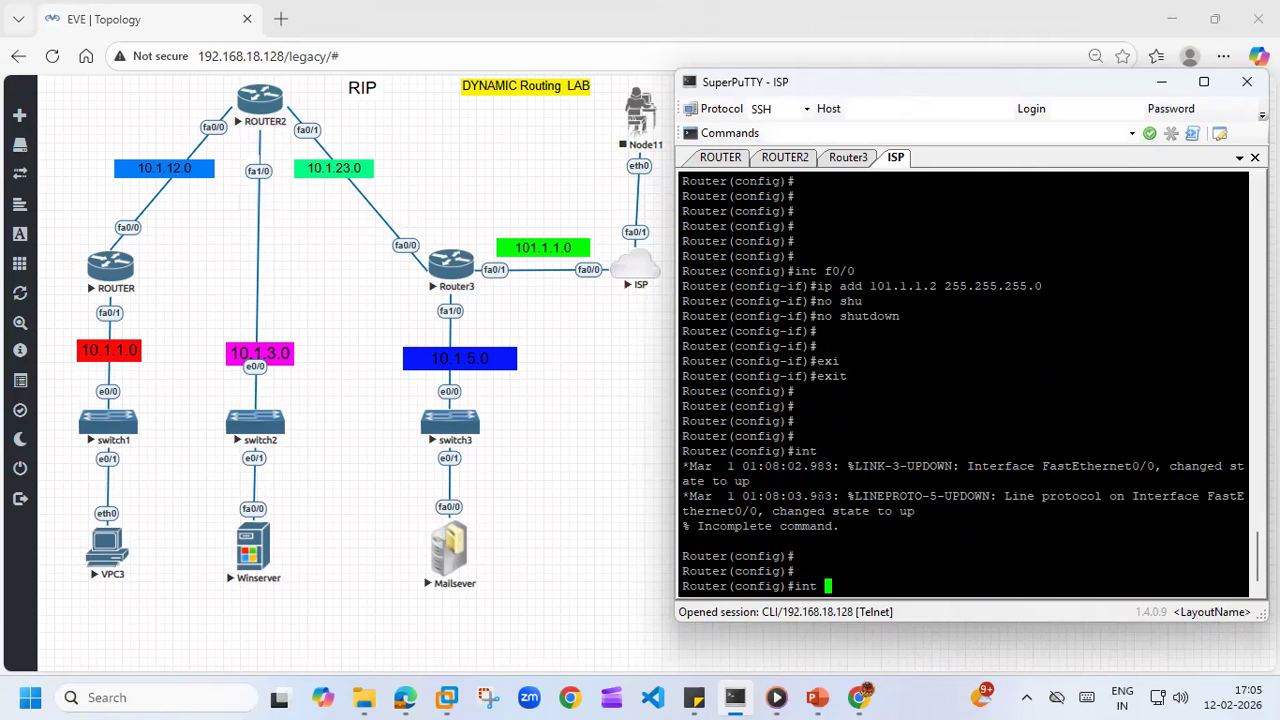
{"action": "type", "text": "lo"}
{"action": "key", "text": "Tab"}
{"action": "type", "text": "1"}
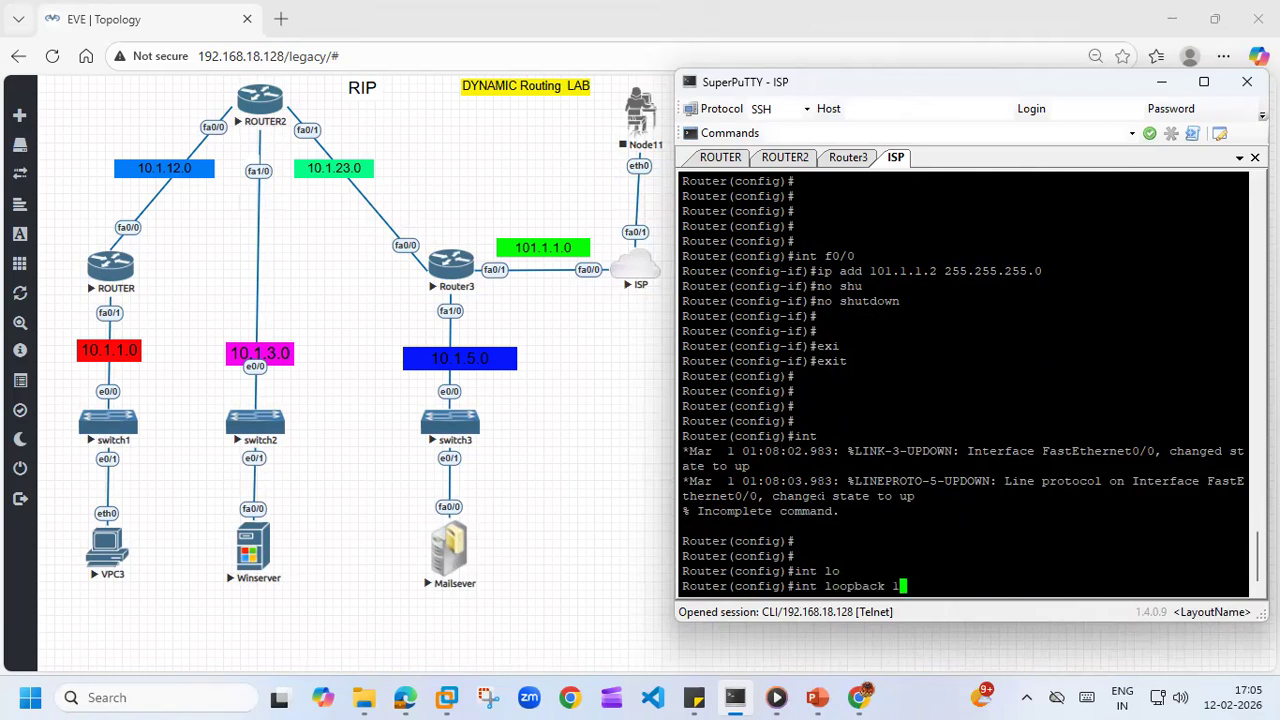
{"action": "key", "text": "Return"}
{"action": "type", "text": "l.1.1."}
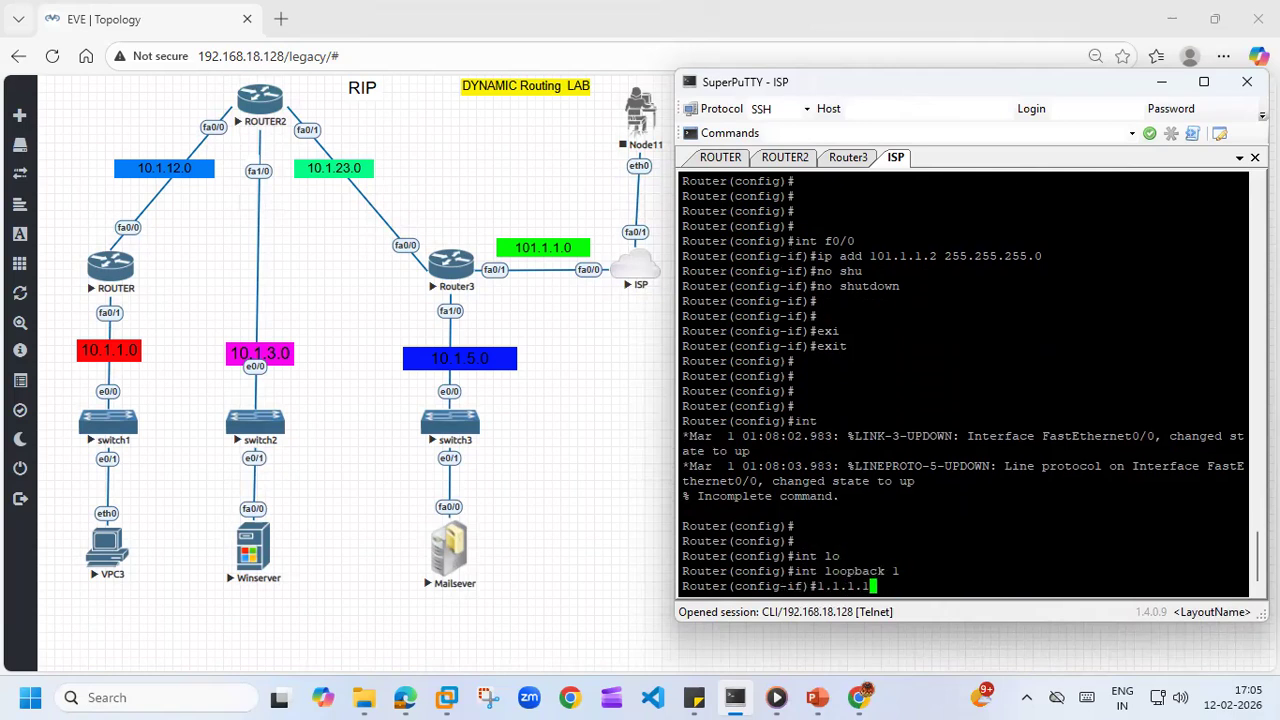
{"action": "type", "text": "1"}
{"action": "key", "text": "BackSpace"}
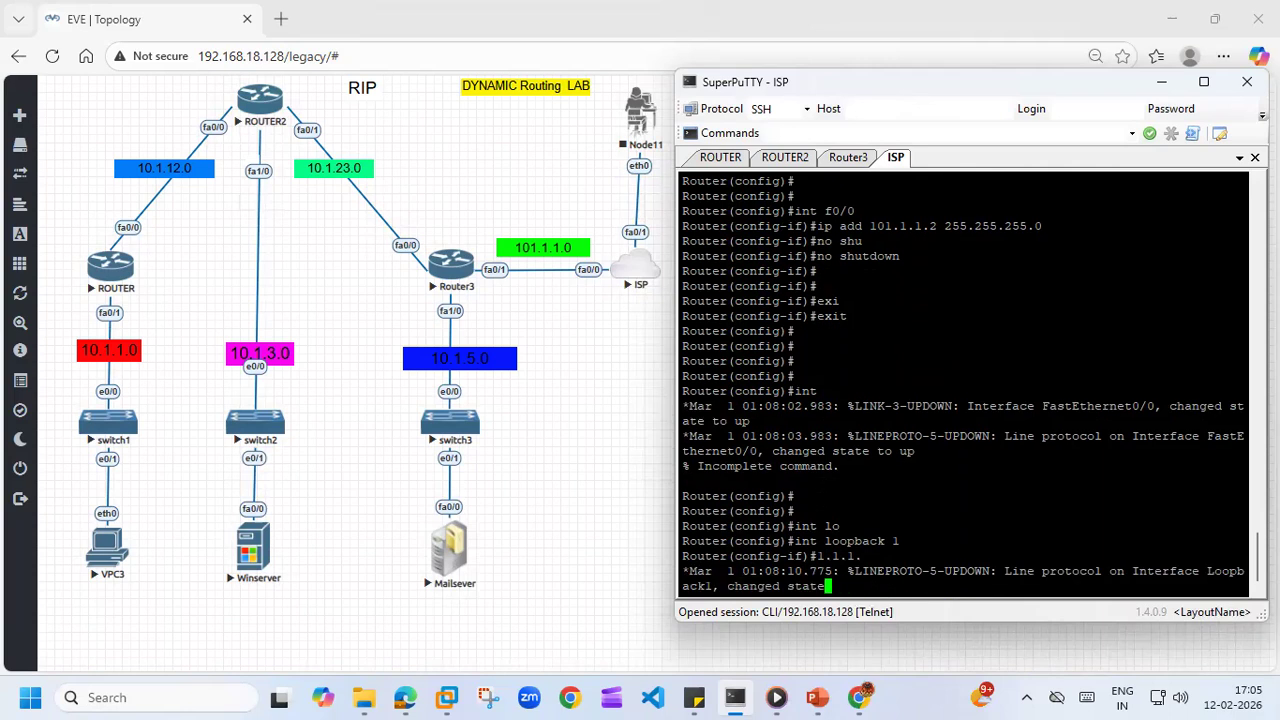
{"action": "key", "text": "Return"}
{"action": "key", "text": "Return"}
{"action": "key", "text": "Return"}
- Set the IP address of loopback 1 on ISP to 1.1.1.1 with mask 255.255.255.0
{"action": "type", "text": "ip add"}
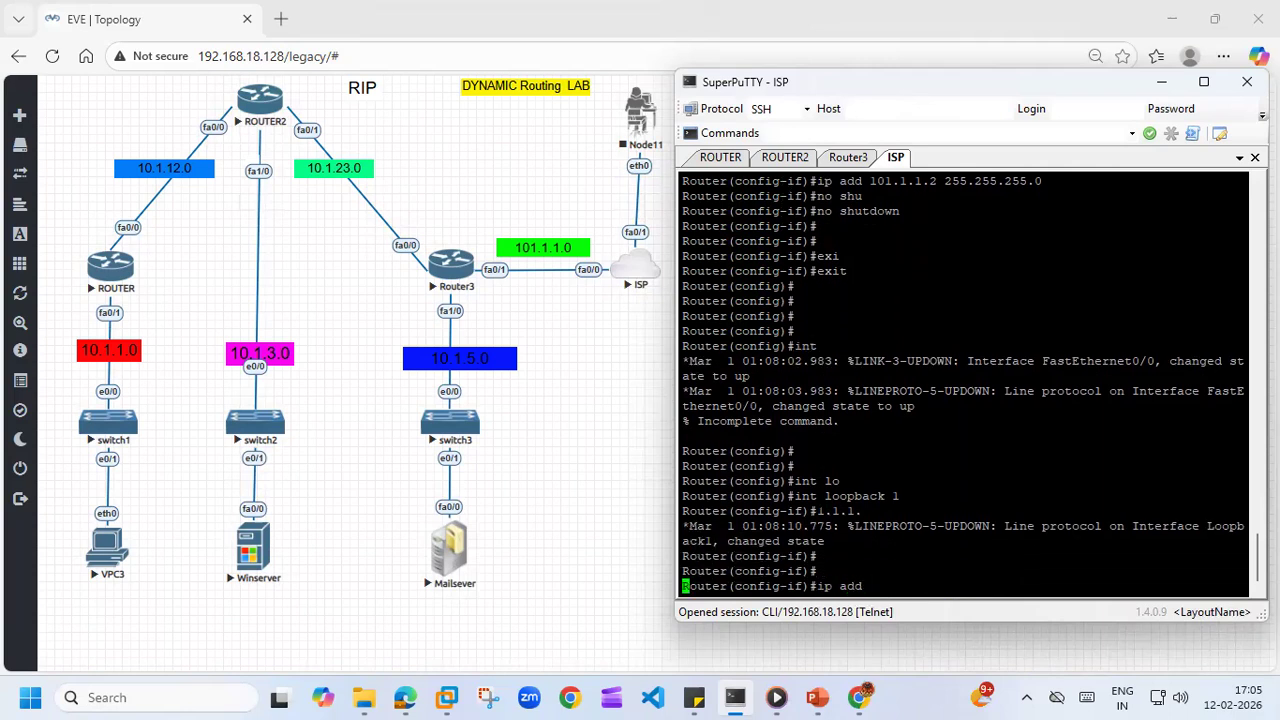
{"action": "key", "text": "Tab"}
{"action": "type", "text": "1.1.1.1 "}
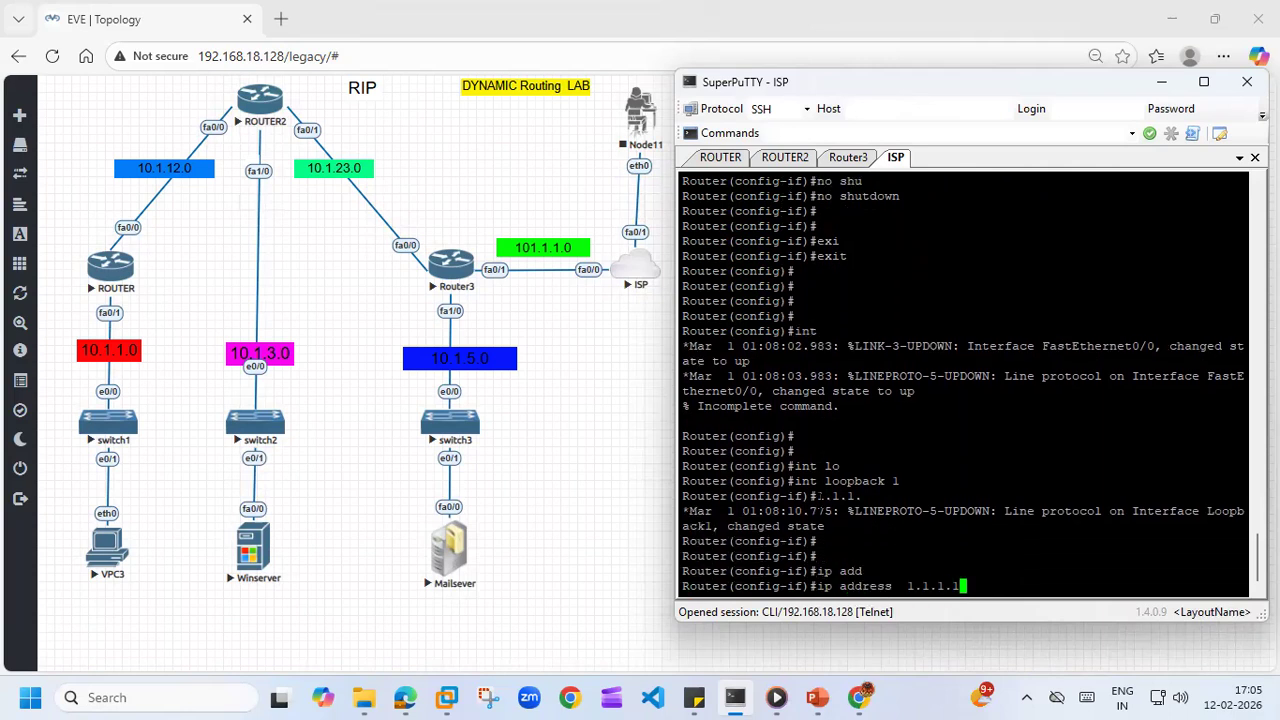
{"action": "type", "text": "255.255.255.0"}
{"action": "key", "text": "Return"}
- Run no shutdown on loopback 1 of ISP
{"action": "type", "text": "no shu"}
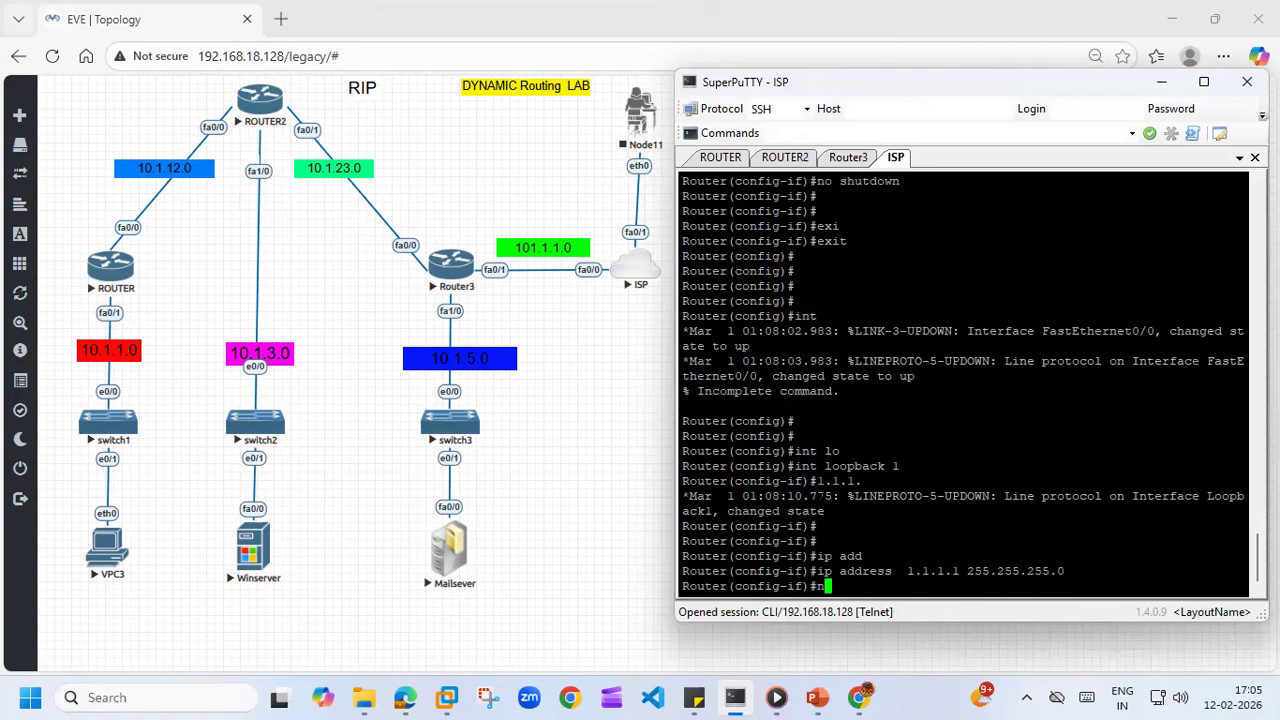
{"action": "key", "text": "Tab"}
{"action": "key", "text": "Return"}
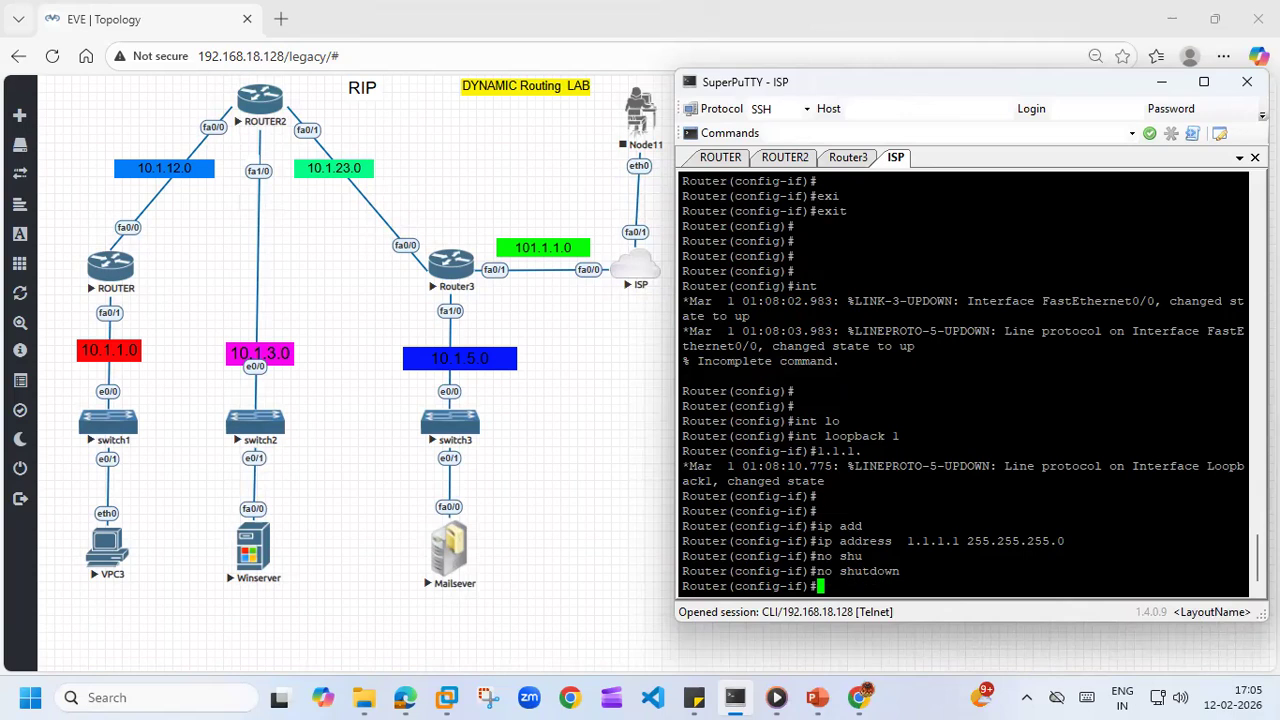
{"action": "key", "text": "Return"}
{"action": "key", "text": "Return"}
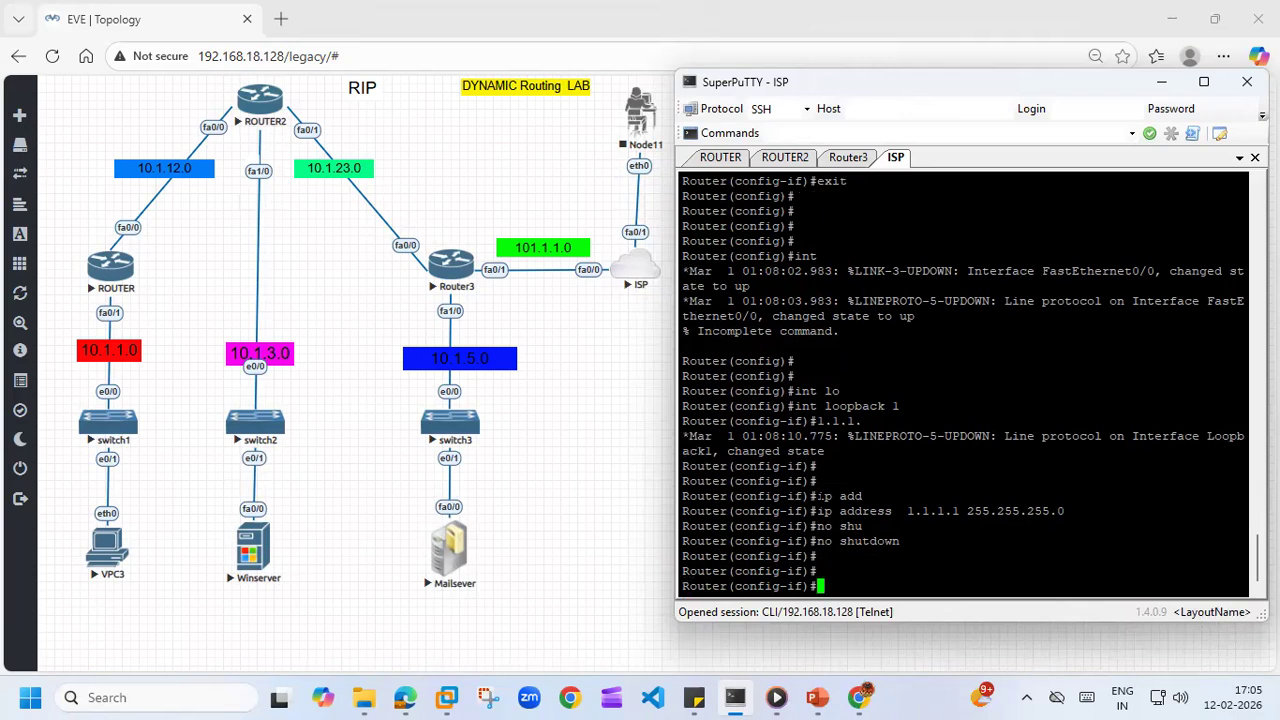
- Create interface loopback 2 on ISP by reusing the earlier int loopback command with number 2
{"action": "key", "text": "Up"}
{"action": "key", "text": "Up"}
{"action": "key", "text": "Up"}
{"action": "key", "text": "Up"}
{"action": "key", "text": "Up"}
{"action": "key", "text": "Return"}
{"action": "key", "text": "Return"}
{"action": "key", "text": "Return"}
{"action": "key", "text": "Return"}
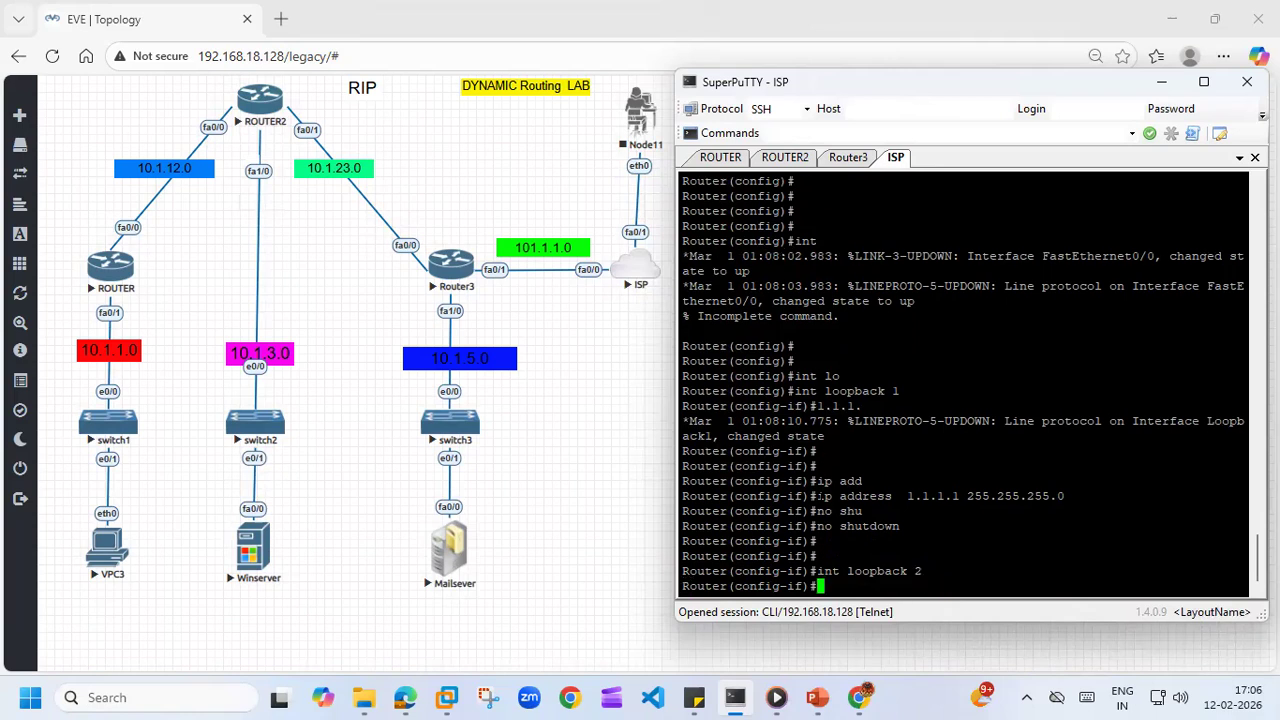
- Set the IP address of loopback 2 on ISP to 2.2.2.2 with mask 255.255.255.0
{"action": "type", "text": "2.2.2."}
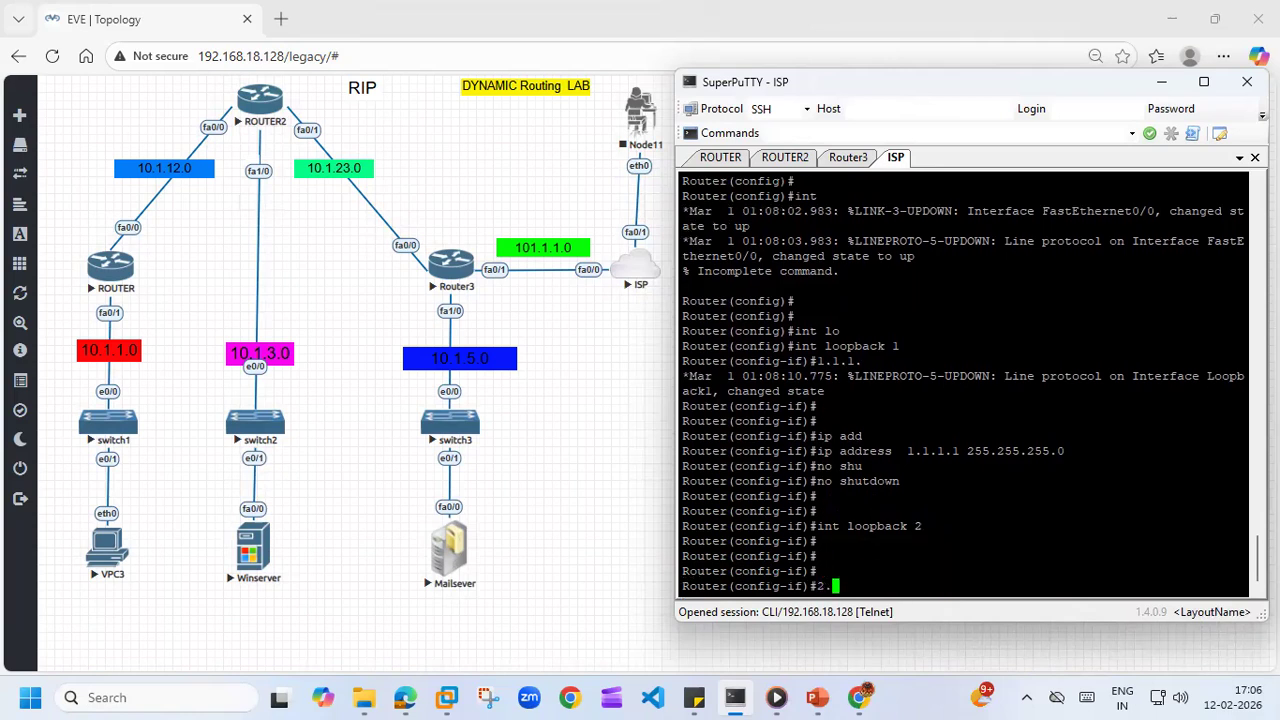
{"action": "key", "text": "Return"}
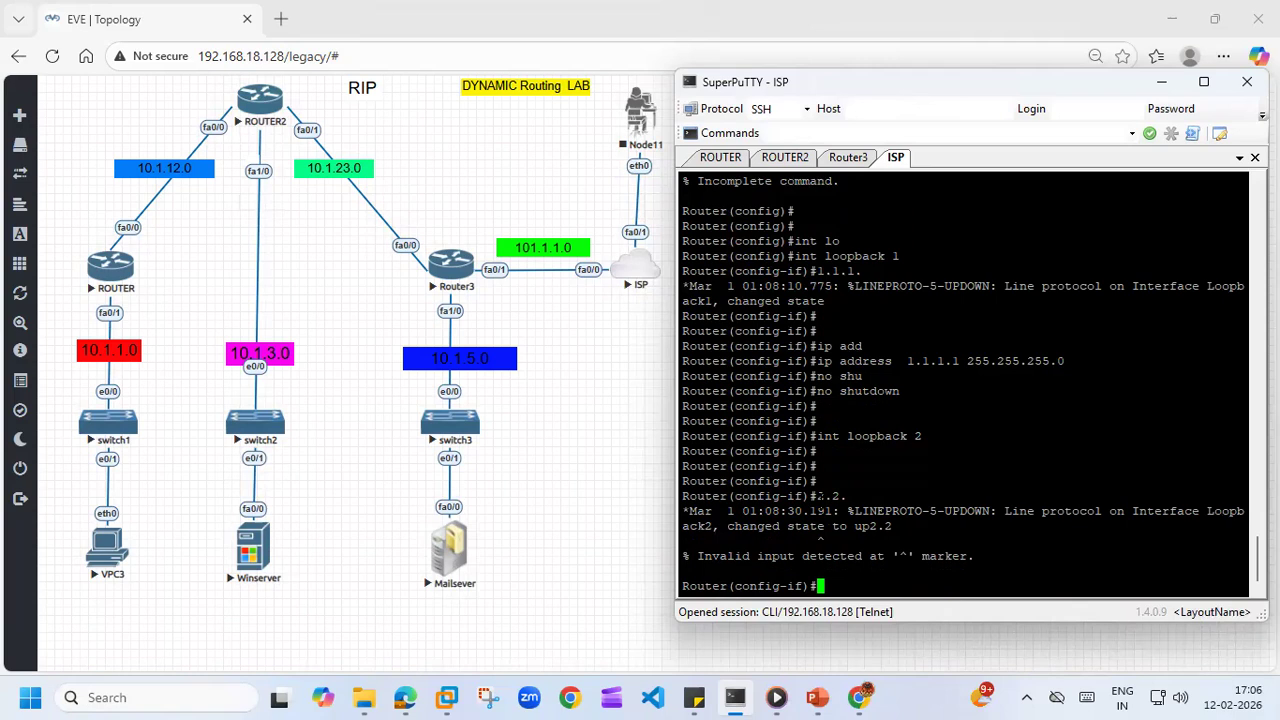
{"action": "type", "text": "ip add 2.2.2."}
{"action": "type", "text": "2."}
{"action": "type", "text": "2 "}
{"action": "type", "text": "255.255.255.0"}
{"action": "key", "text": "Return"}
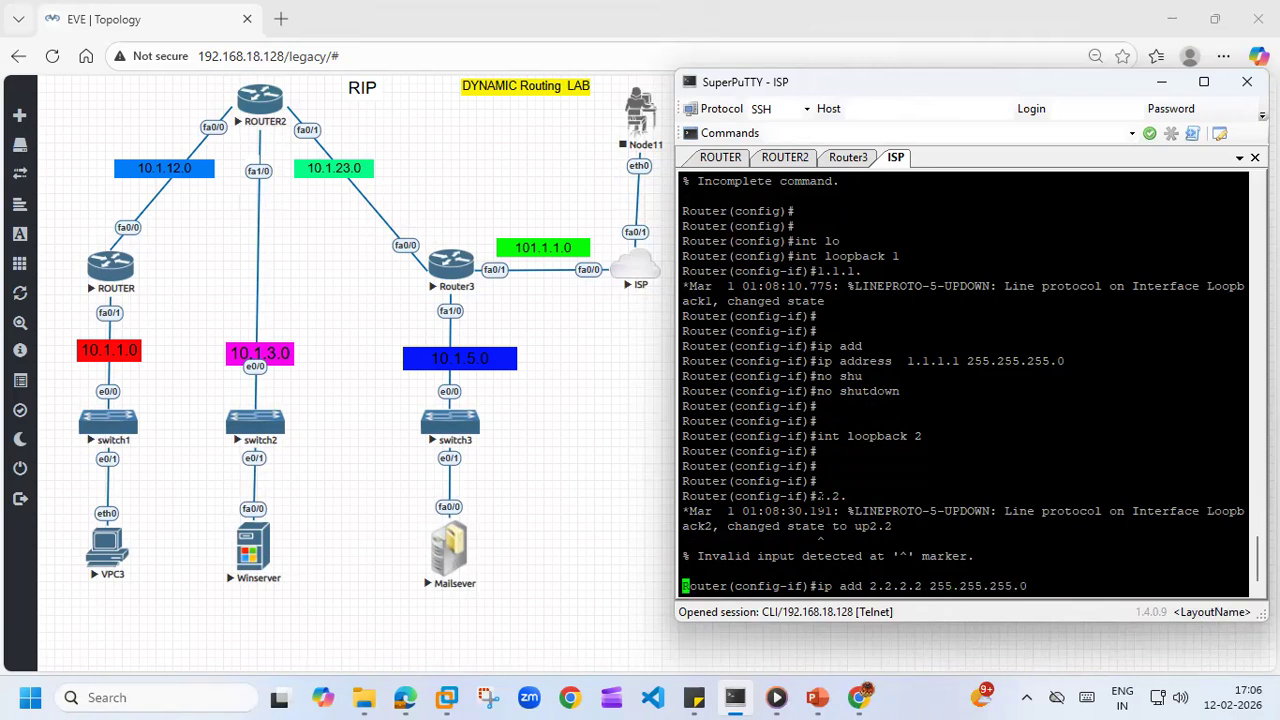
- Run no shutdown on loopback 2 of ISP and return to privileged EXEC mode
{"action": "type", "text": "no shu"}
{"action": "key", "text": "Tab"}
{"action": "key", "text": "Return"}
{"action": "key", "text": "Return"}
{"action": "key", "text": "Return"}
{"action": "type", "text": "exi"}
{"action": "key", "text": "Tab"}
{"action": "key", "text": "Return"}
{"action": "key", "text": "Return"}
{"action": "key", "text": "Return"}
{"action": "key", "text": "ctrl+z"}
{"action": "key", "text": "Return"}
{"action": "key", "text": "Return"}
{"action": "key", "text": "Return"}
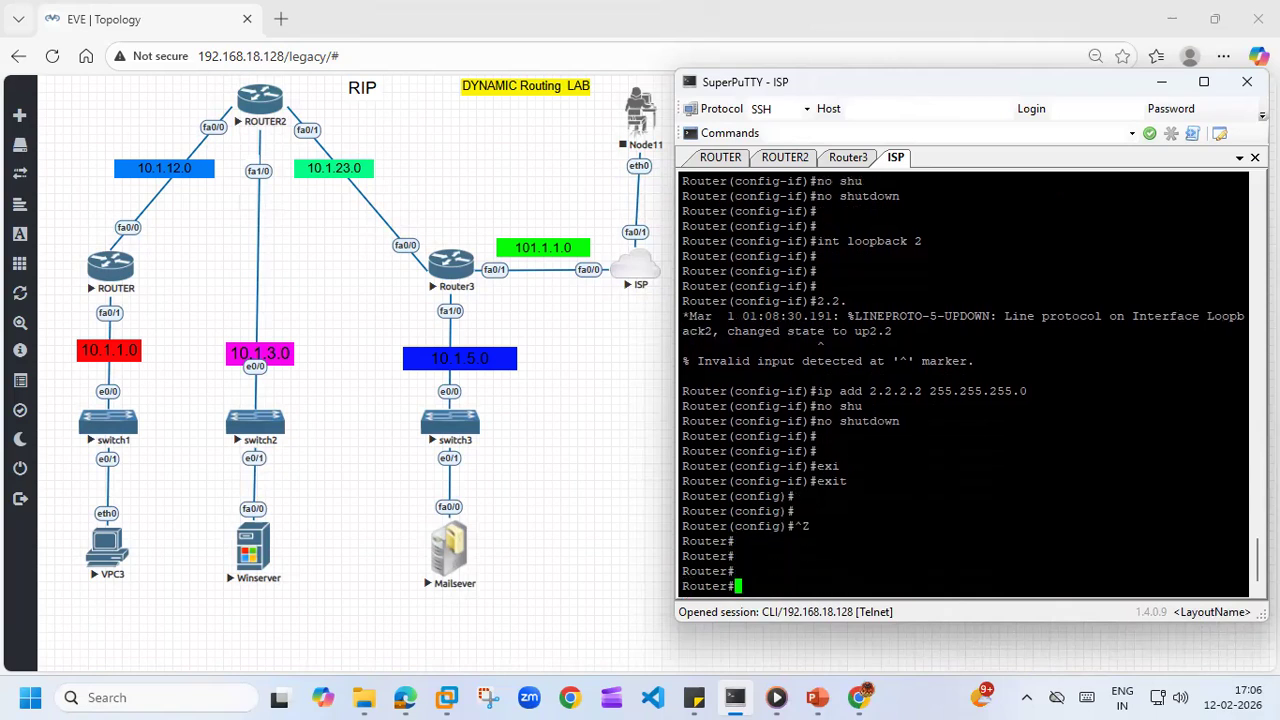
- Display the brief IP interface summary of ISP with show ip int br
{"action": "key", "text": "Return"}
{"action": "key", "text": "Return"}
{"action": "key", "text": "Return"}
{"action": "key", "text": "Return"}
{"action": "key", "text": "Return"}
{"action": "type", "text": "sho"}
{"action": "type", "text": "w ip int br"}
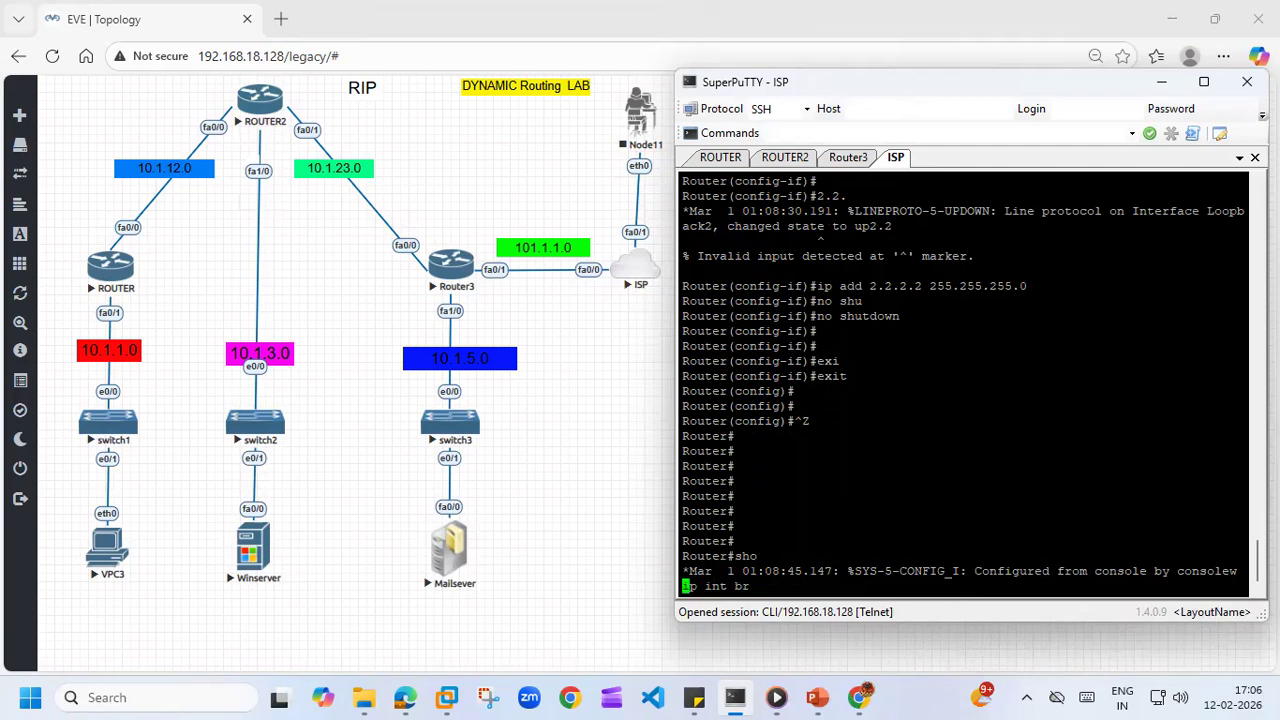
{"action": "key", "text": "Return"}
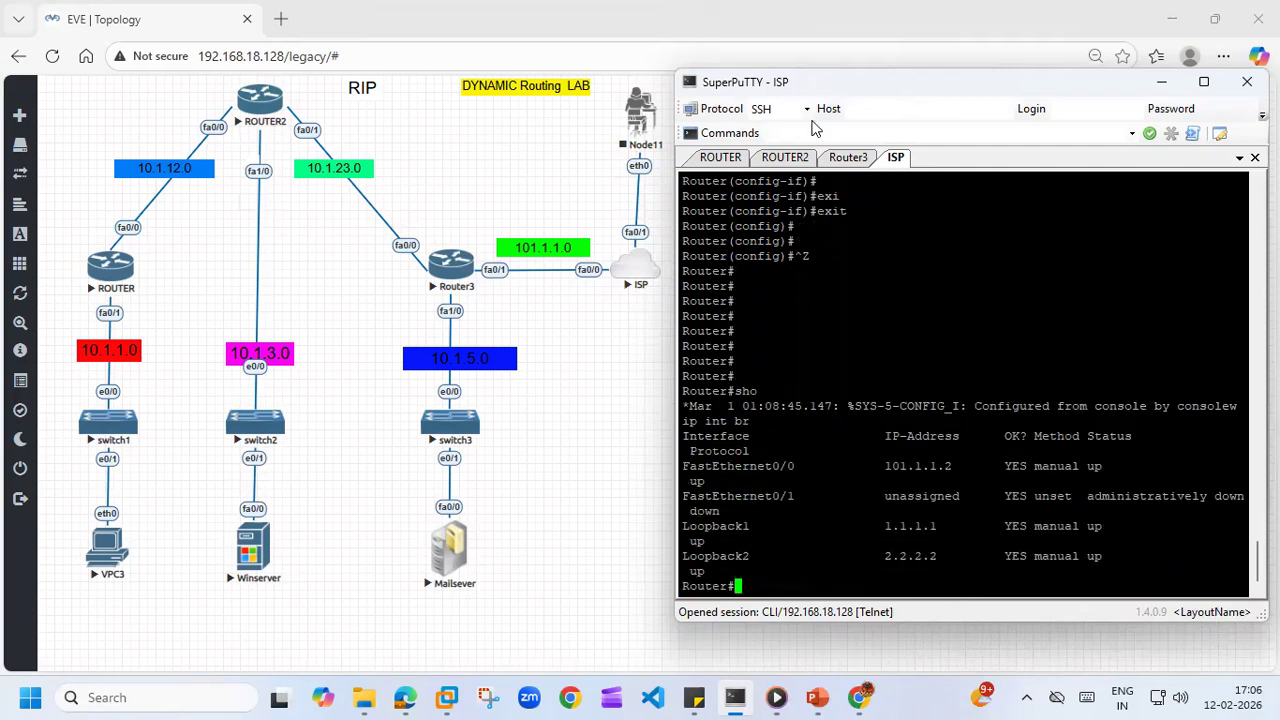
- Switch to the ROUTER console, display its routing table with show ip route and highlight the connected route entries
{"action": "left_click", "coordinate": [722, 159]}
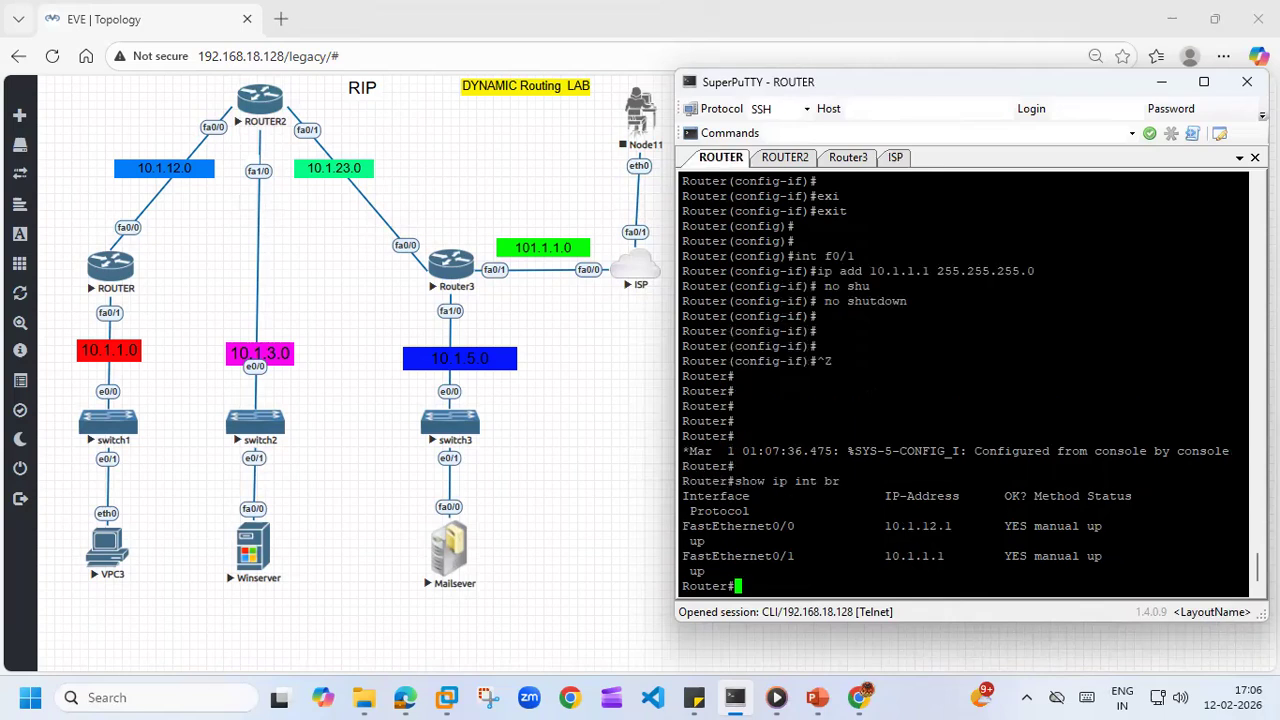
{"action": "type", "text": "show ip rout"}
{"action": "key", "text": "Tab"}
{"action": "key", "text": "Return"}
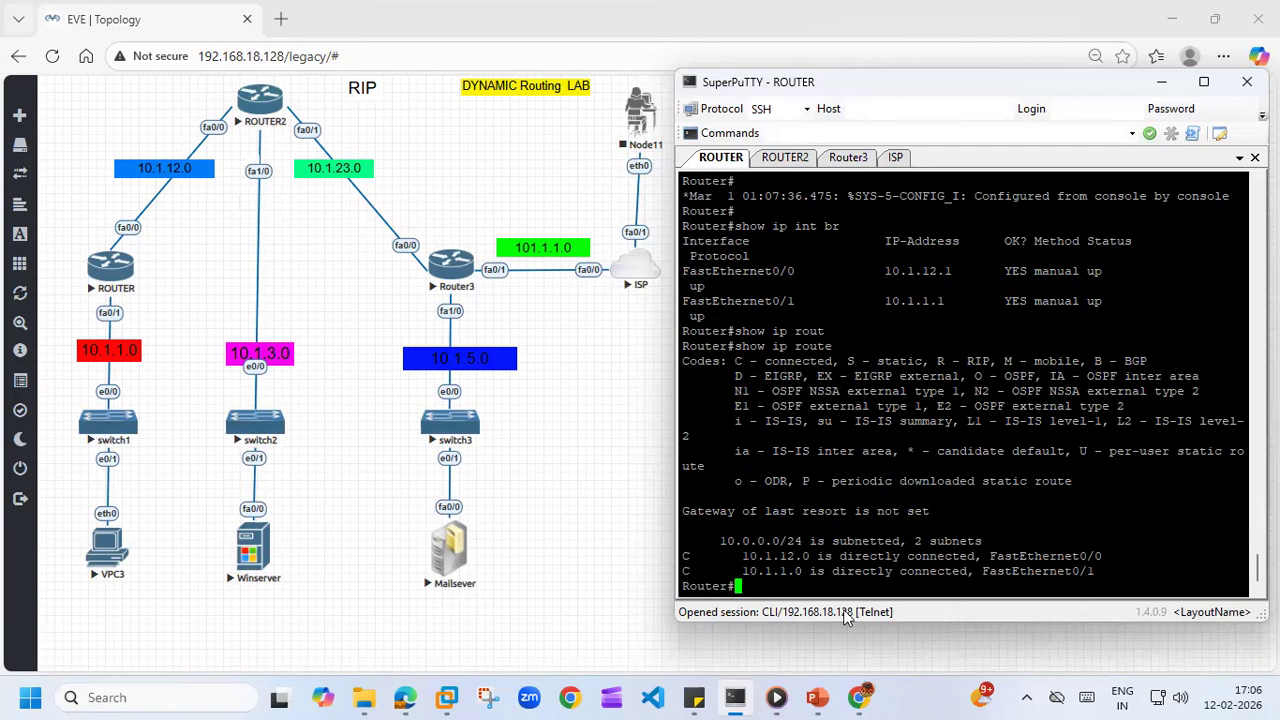
{"action": "left_click_drag", "start_coordinate": [727, 541], "coordinate": [907, 586]}
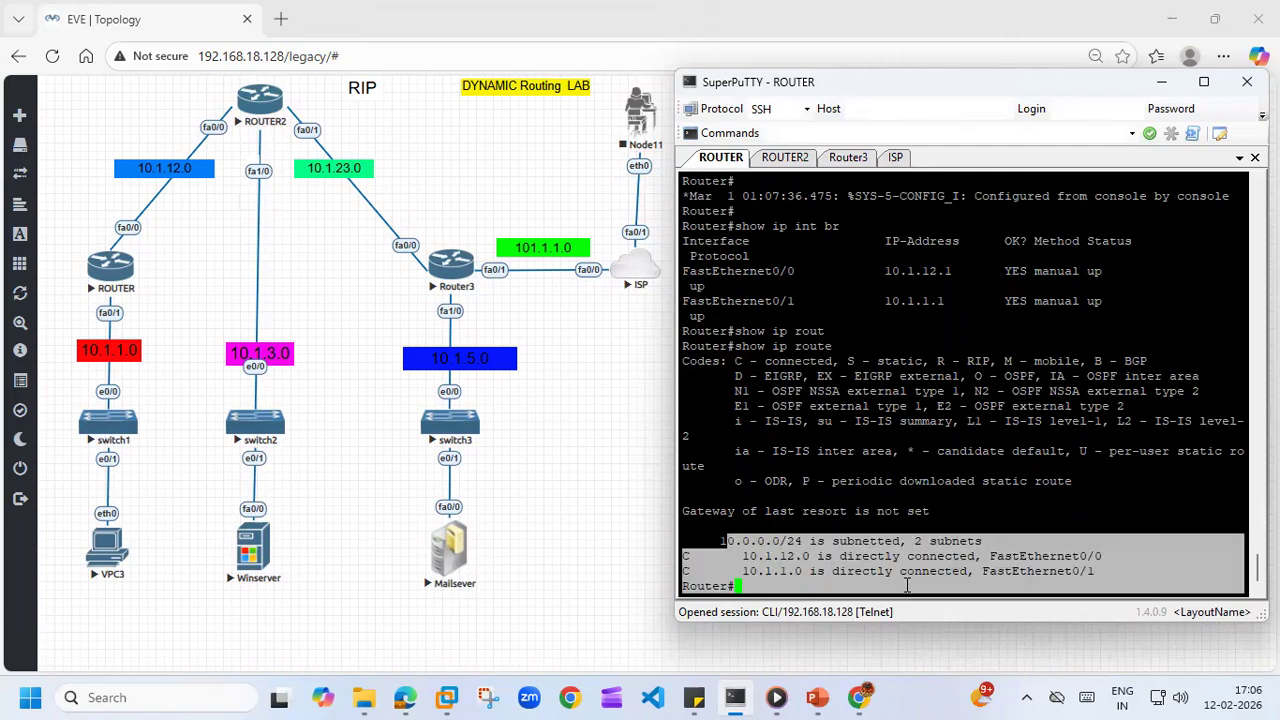
- Switch to the ROUTER2 console and return from global configuration to privileged EXEC mode
{"action": "left_click", "coordinate": [784, 158]}
{"action": "key", "text": "Return"}
{"action": "key", "text": "Return"}
{"action": "key", "text": "Return"}
{"action": "key", "text": "Return"}
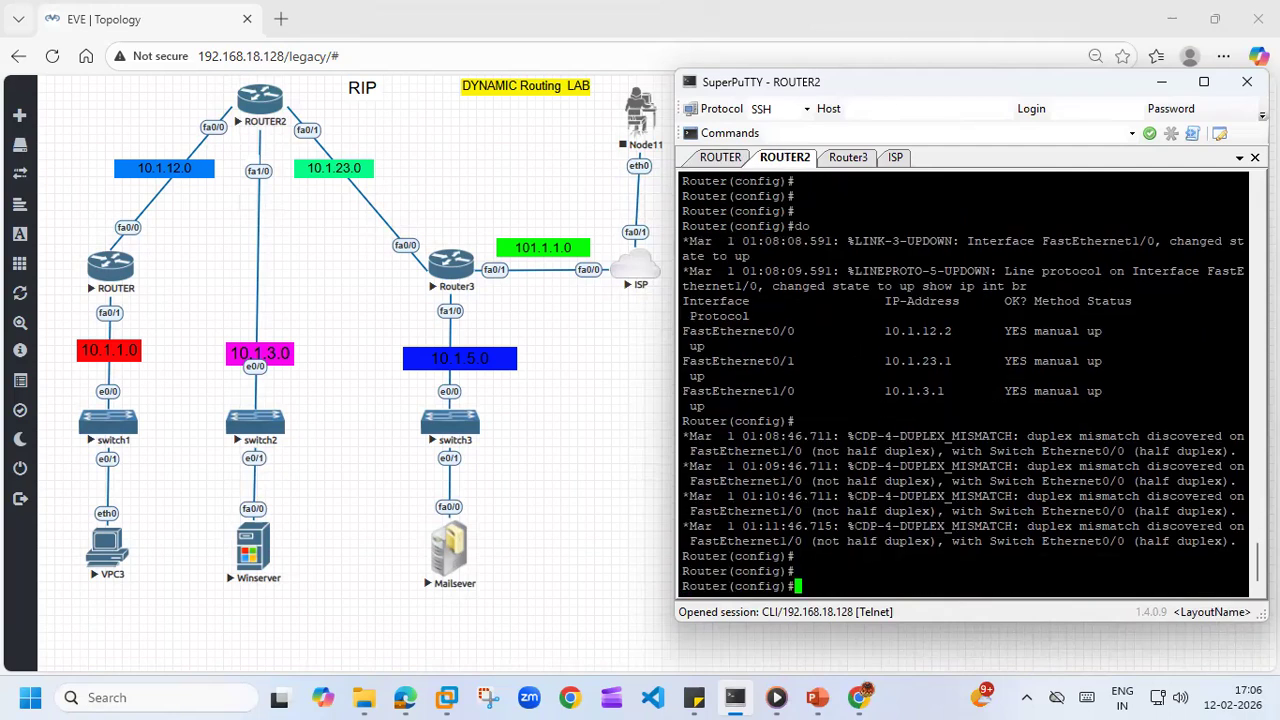
{"action": "key", "text": "ctrl+z"}
{"action": "key", "text": "Return"}
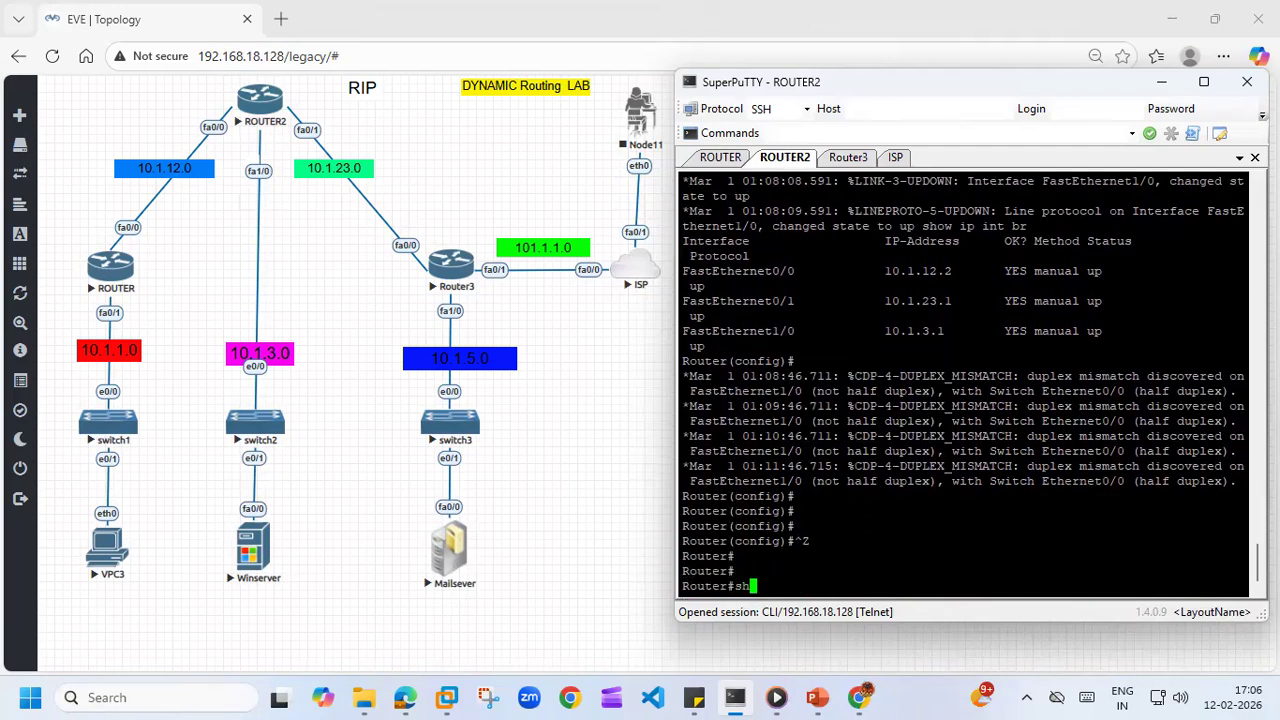
{"action": "key", "text": "Return"}
{"action": "type", "text": "showip in"}
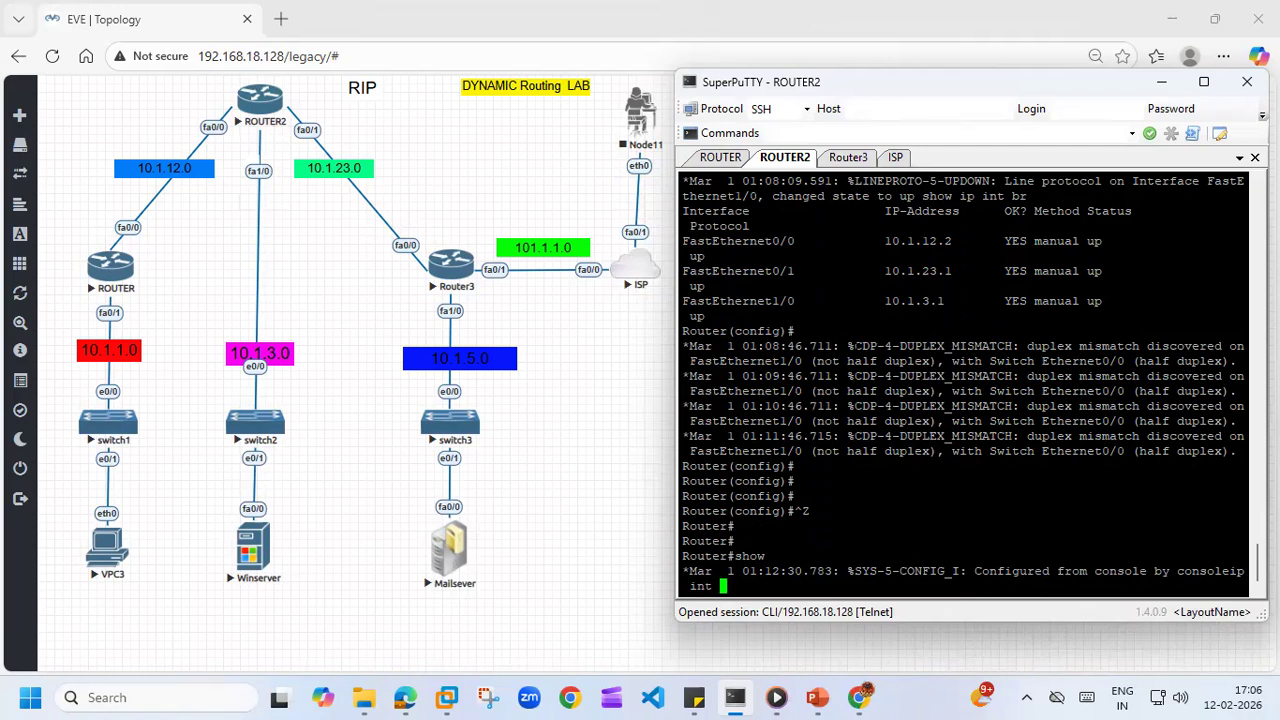
{"action": "type", "text": "t"}
{"action": "key", "text": "BackSpace"}
{"action": "key", "text": "BackSpace"}
{"action": "key", "text": "BackSpace"}
{"action": "key", "text": "BackSpace"}
{"action": "key", "text": "BackSpace"}
{"action": "key", "text": "BackSpace"}
{"action": "key", "text": "BackSpace"}
{"action": "key", "text": "BackSpace"}
{"action": "key", "text": "BackSpace"}
{"action": "key", "text": "BackSpace"}
{"action": "key", "text": "BackSpace"}
- Display the routing table of ROUTER2 with show ip route
{"action": "key", "text": "Return"}
{"action": "key", "text": "Return"}
{"action": "key", "text": "Return"}
{"action": "key", "text": "Return"}
{"action": "type", "text": "show ip route"}
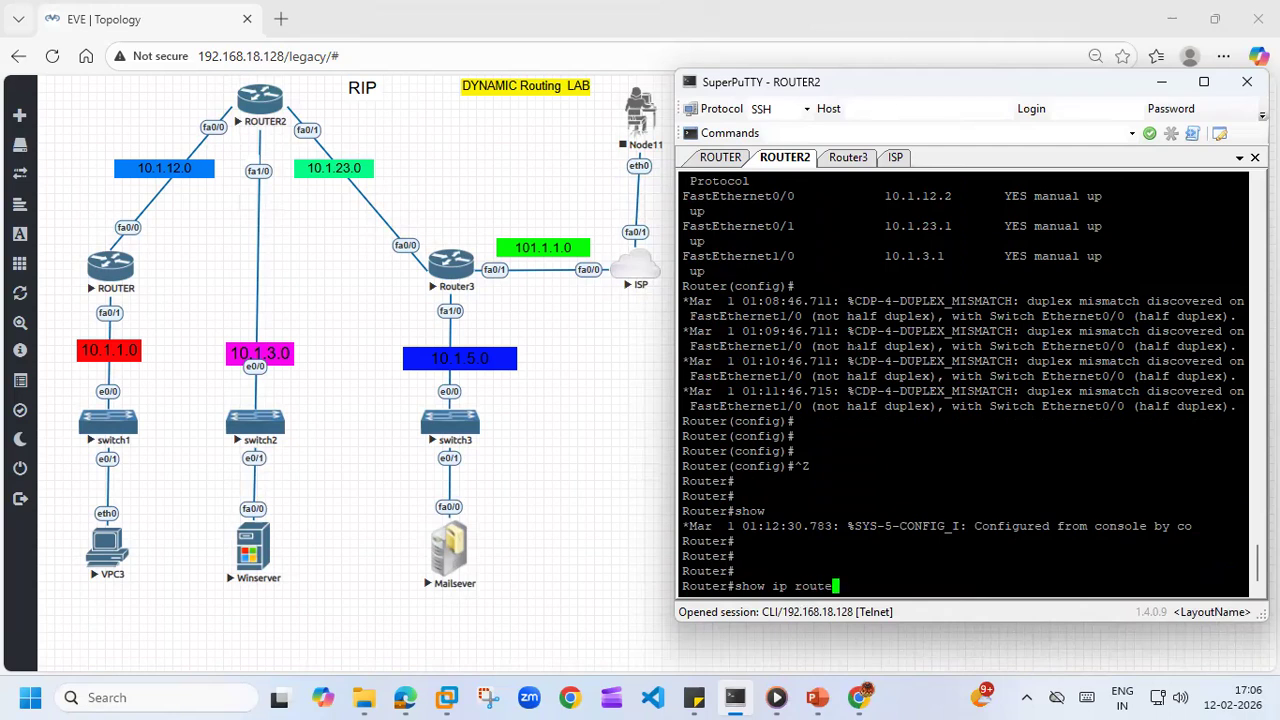
{"action": "key", "text": "Return"}
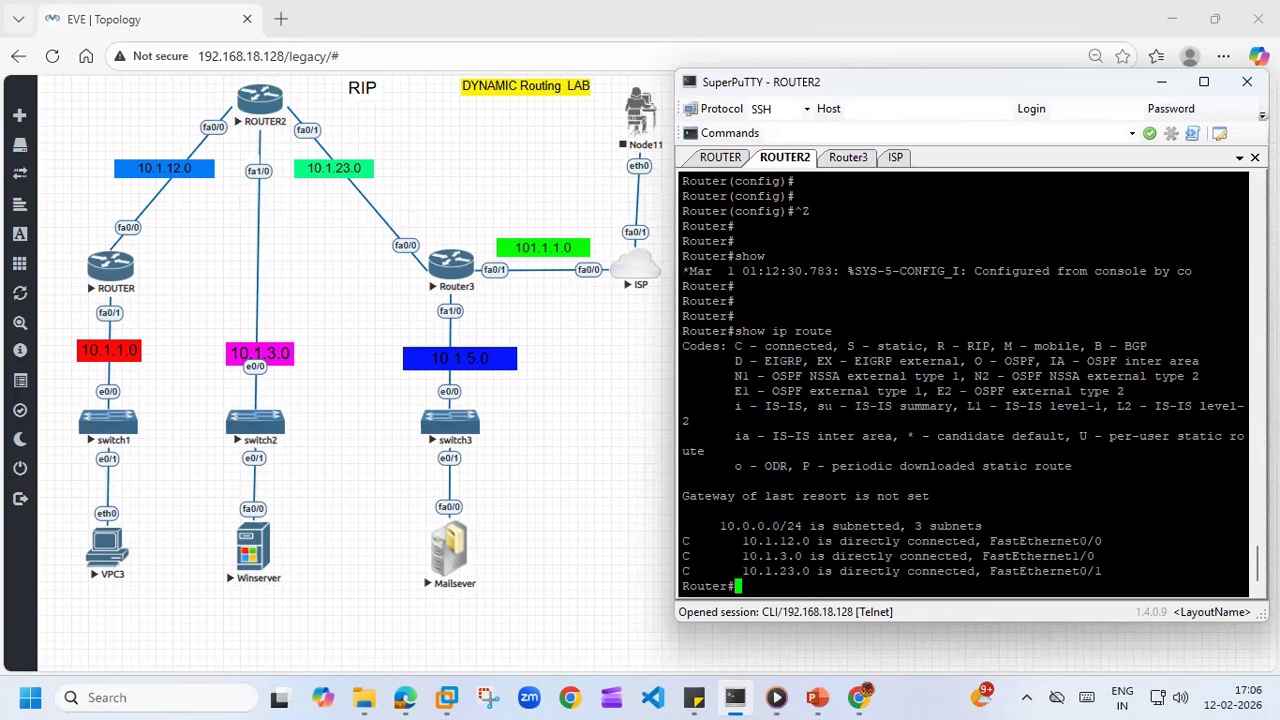
- Switch to the Router3 console and display its detailed IP interface information with show ip int
{"action": "left_click", "coordinate": [850, 160]}
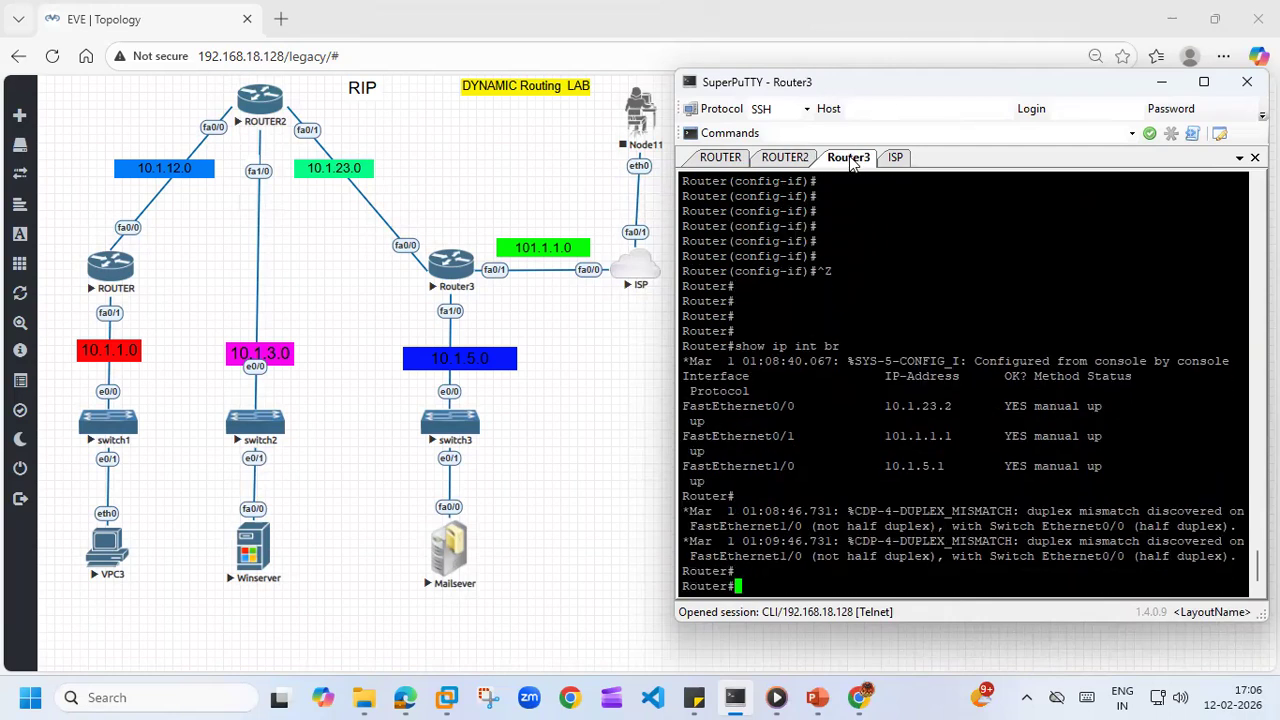
{"action": "key", "text": "ctrl+z"}
{"action": "key", "text": "Return"}
{"action": "key", "text": "Return"}
{"action": "key", "text": "Return"}
{"action": "type", "text": "show ip i"}
{"action": "type", "text": "nt"}
{"action": "key", "text": "Return"}
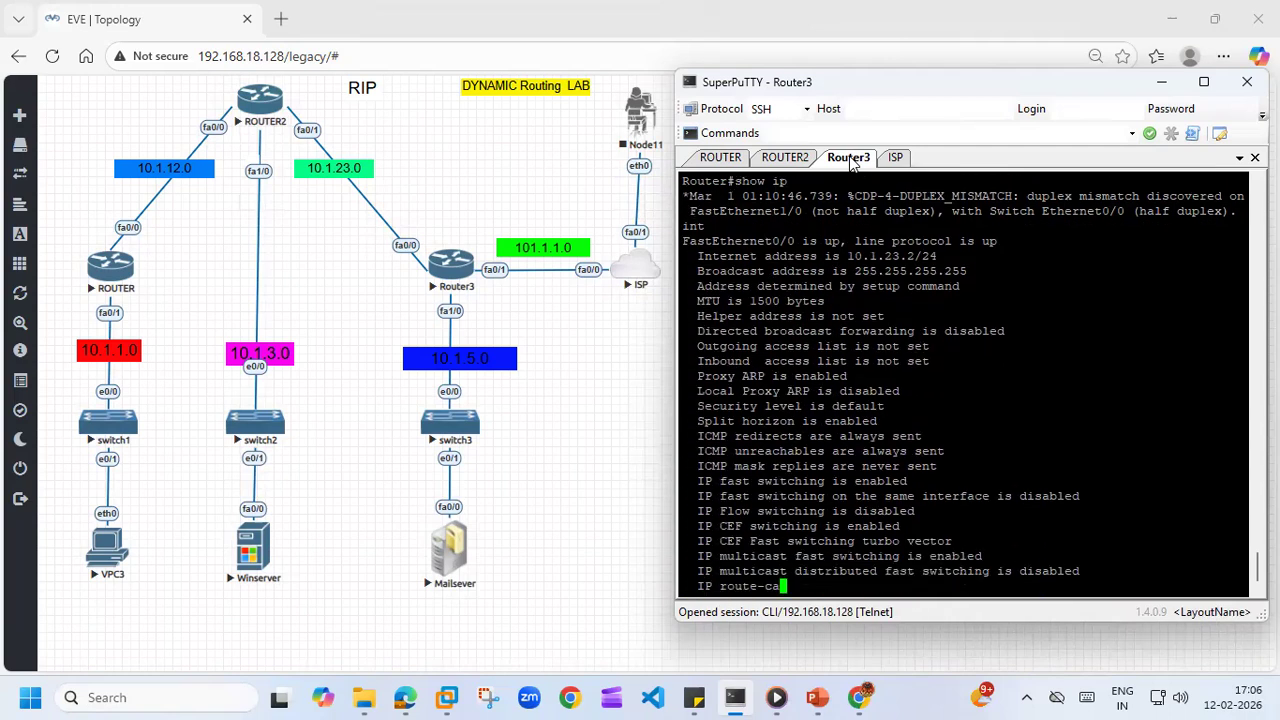
- Display the routing table of Router3 with show ip route
{"action": "type", "text": "show "}
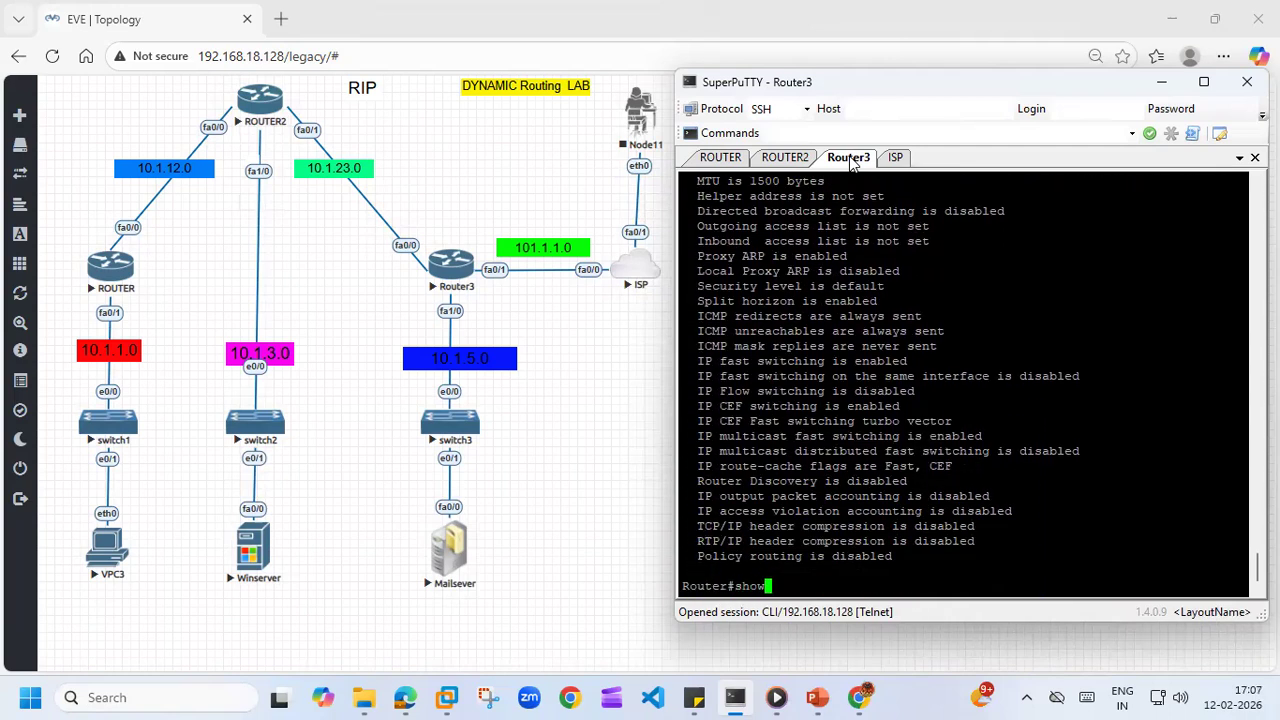
{"action": "type", "text": "ip route"}
{"action": "key", "text": "Return"}
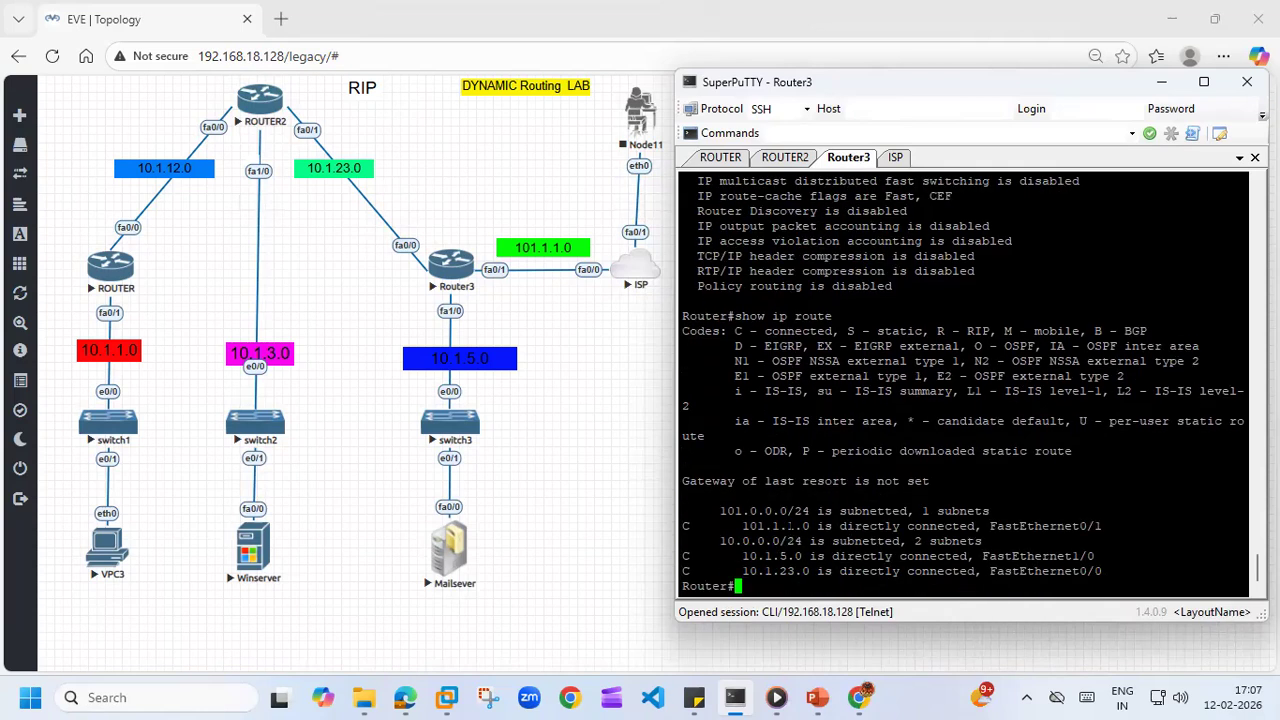
{"action": "type", "text": "ping 10"}
{"action": "key", "text": "BackSpace"}
{"action": "key", "text": "BackSpace"}
{"action": "key", "text": "BackSpace"}
{"action": "key", "text": "BackSpace"}
{"action": "key", "text": "BackSpace"}
{"action": "key", "text": "BackSpace"}
{"action": "key", "text": "BackSpace"}
- Open console sessions for VPC3, Winserver and Mailsever from the topology
{"action": "left_click", "coordinate": [107, 548]}
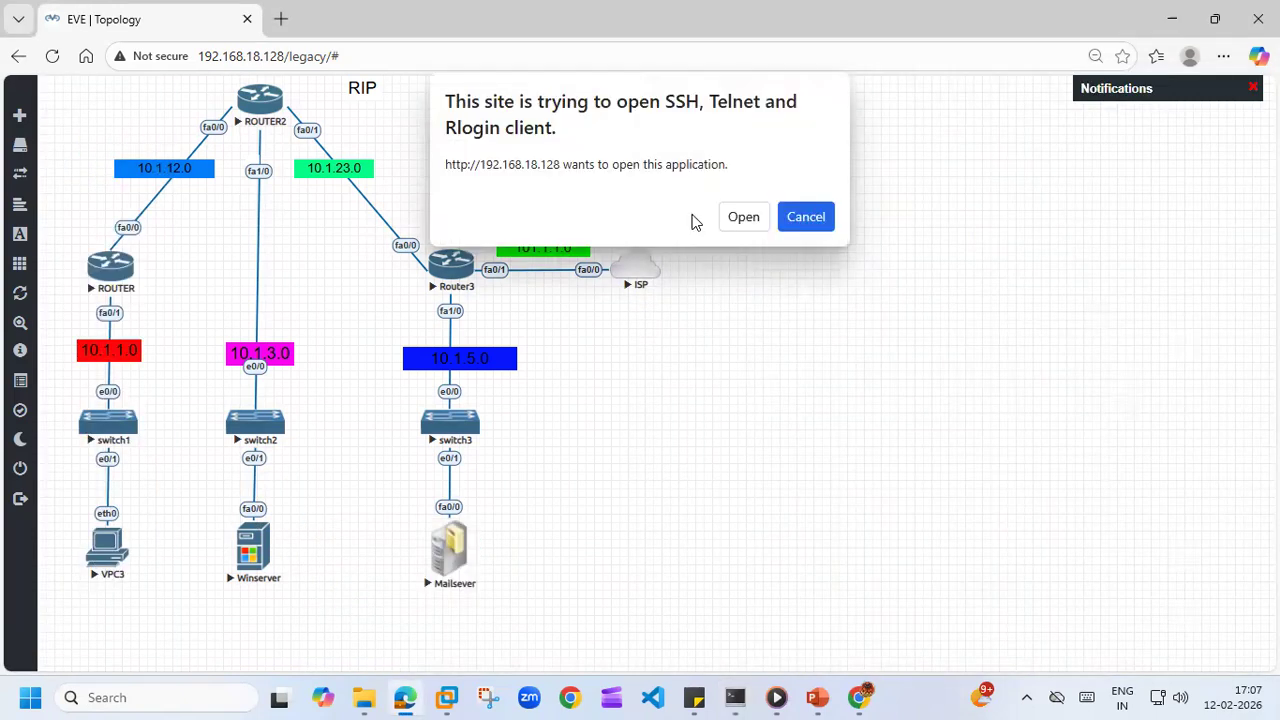
{"action": "left_click", "coordinate": [738, 216]}
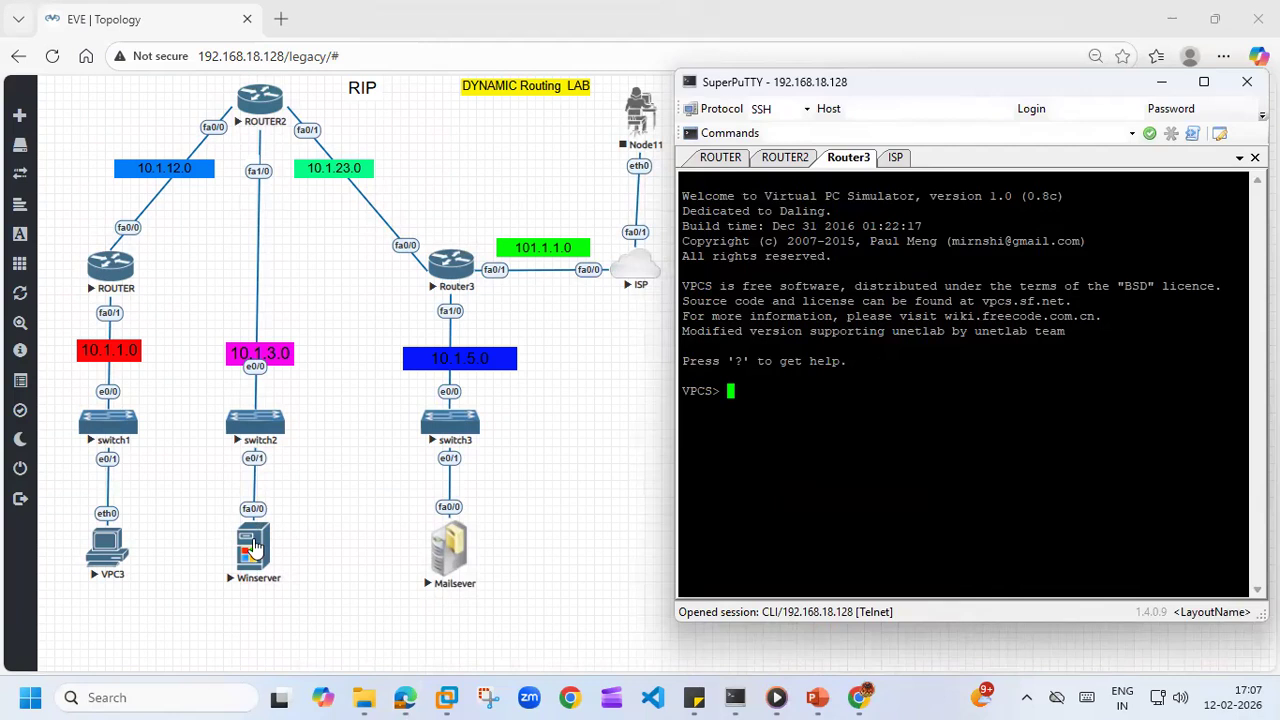
{"action": "left_click", "coordinate": [254, 546]}
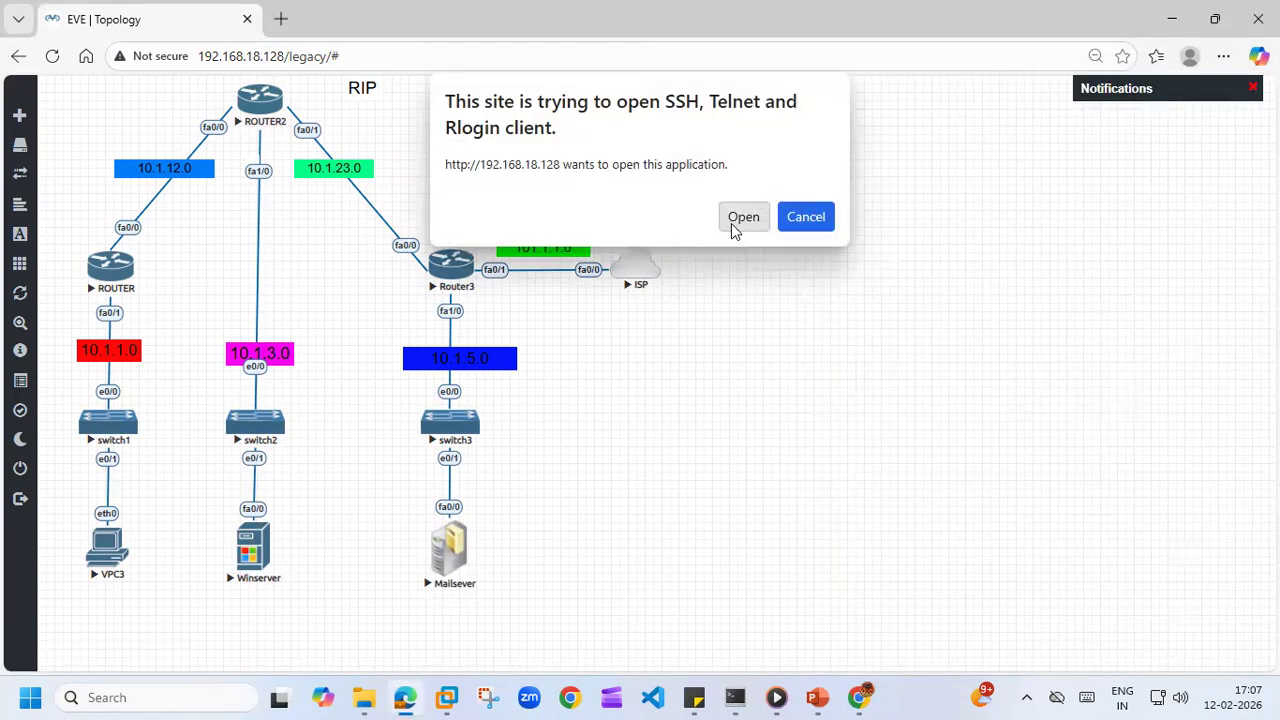
{"action": "left_click", "coordinate": [740, 218]}
{"action": "left_click", "coordinate": [455, 552]}
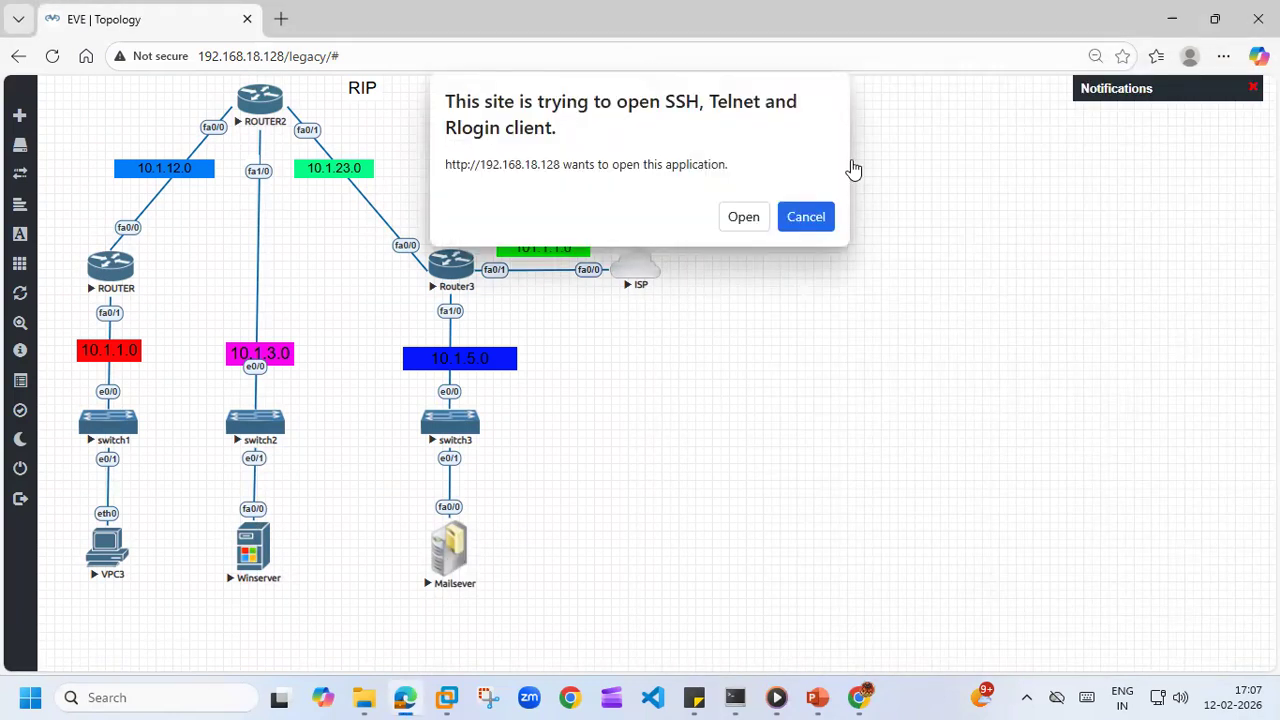
{"action": "left_click", "coordinate": [742, 219]}
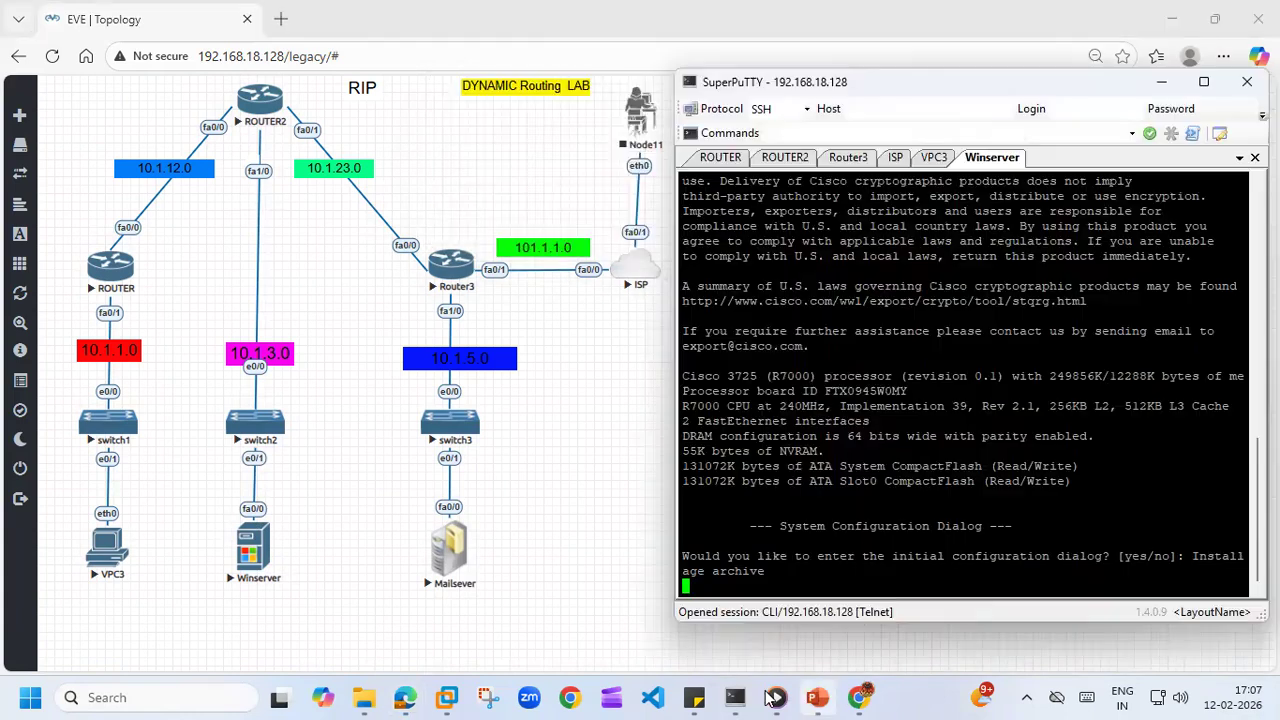
- On the VPC3 console, assign IP address 10.1.1.2/24 with gateway 10.1.1.1
{"action": "left_click", "coordinate": [934, 158]}
{"action": "type", "text": "ip 10.1.1.1"}
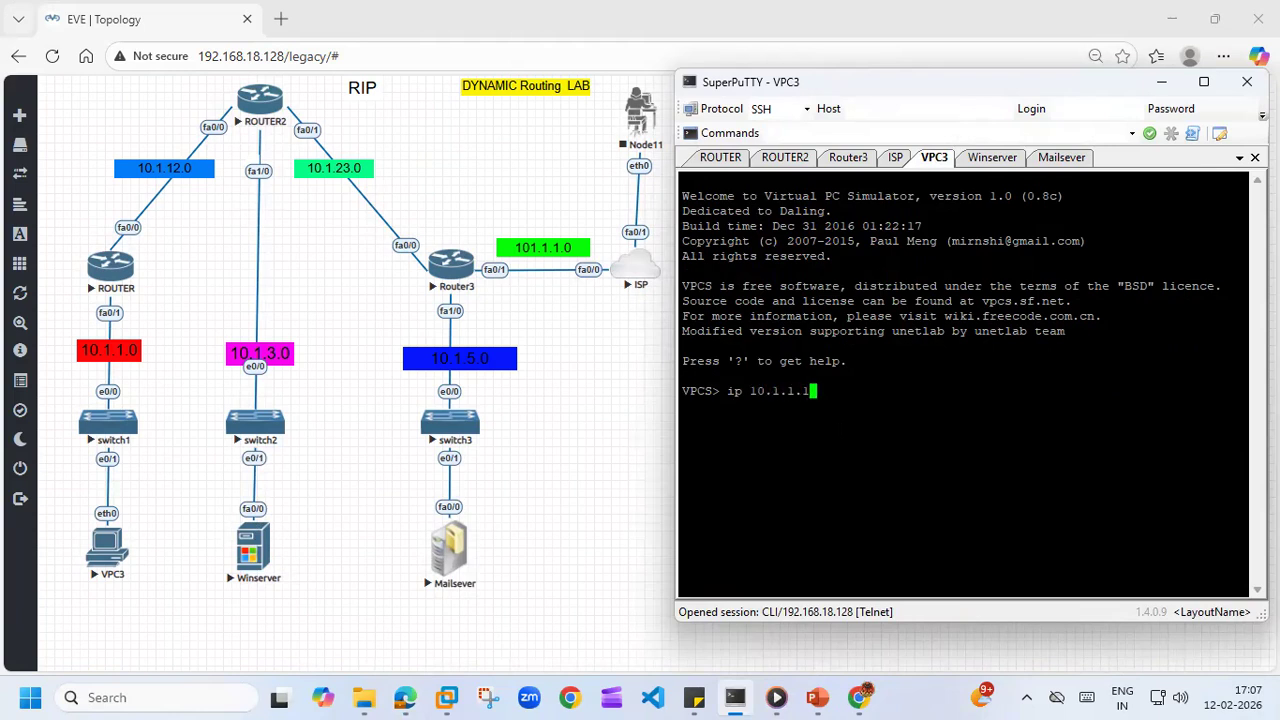
{"action": "key", "text": "BackSpace"}
{"action": "type", "text": "2"}
{"action": "key", "text": "BackSpace"}
{"action": "type", "text": "/24 10.1.1.1"}
{"action": "key", "text": "Return"}
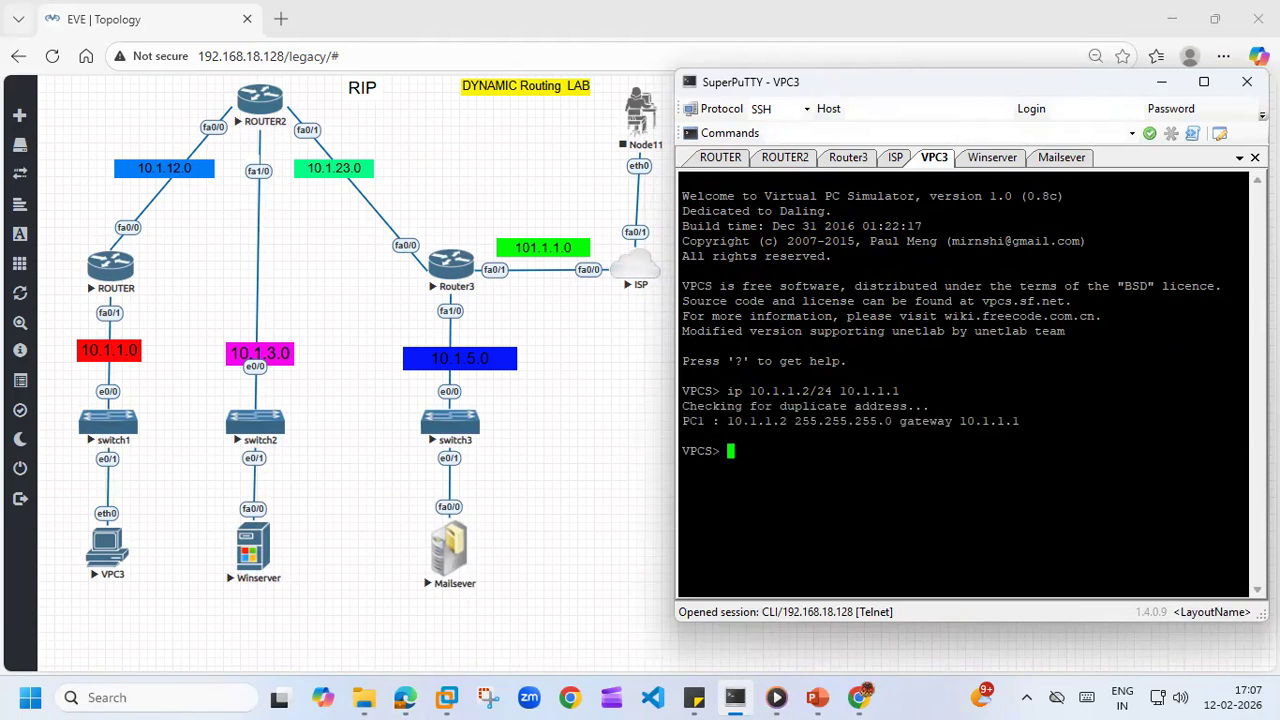
- Ping 10.1.1.1 and 10.1.12.1 from VPC3, and check the connected routes on the ROUTER console
{"action": "type", "text": "ping 10.1.1.1"}
{"action": "key", "text": "Return"}
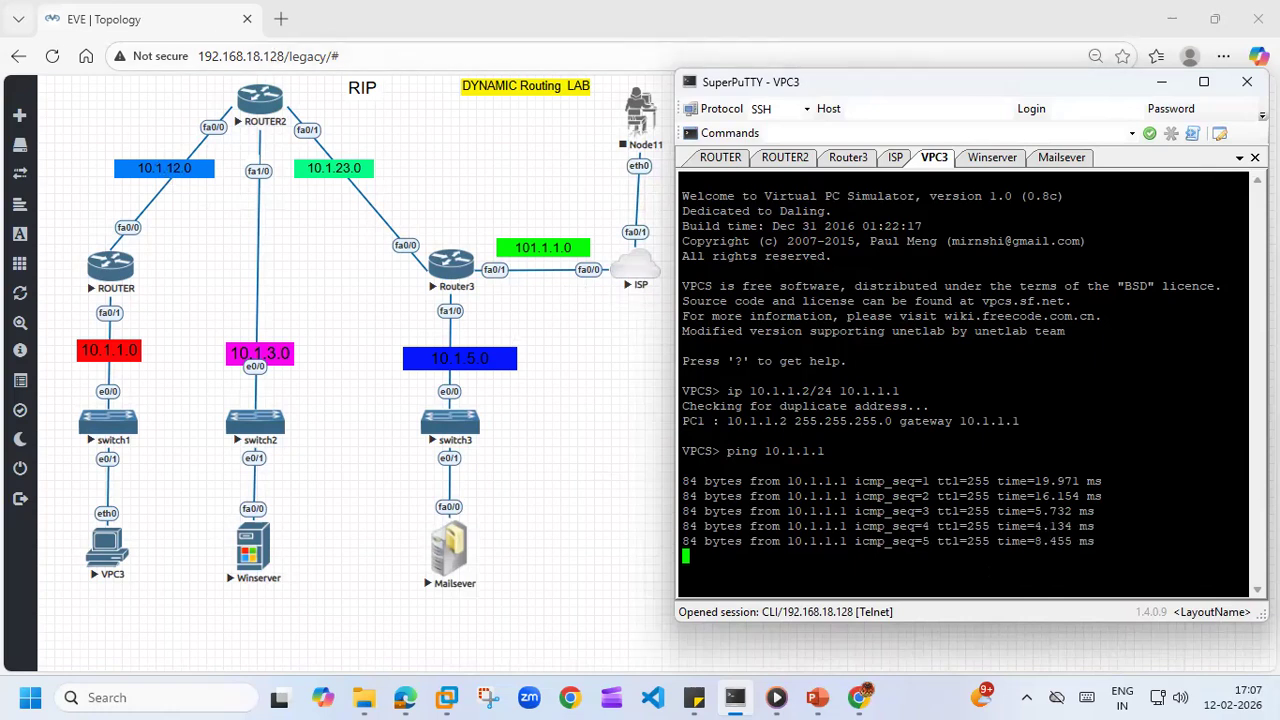
{"action": "type", "text": "ping 10.1.12.1"}
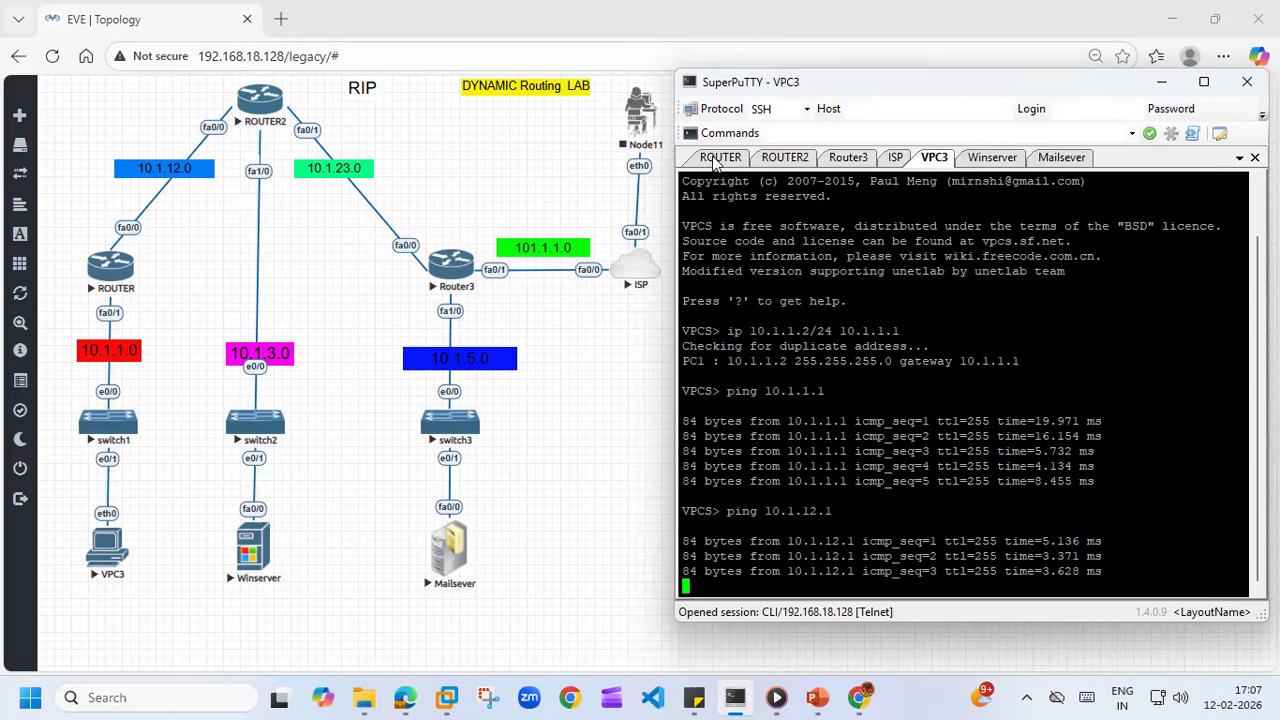
{"action": "left_click", "coordinate": [720, 157]}
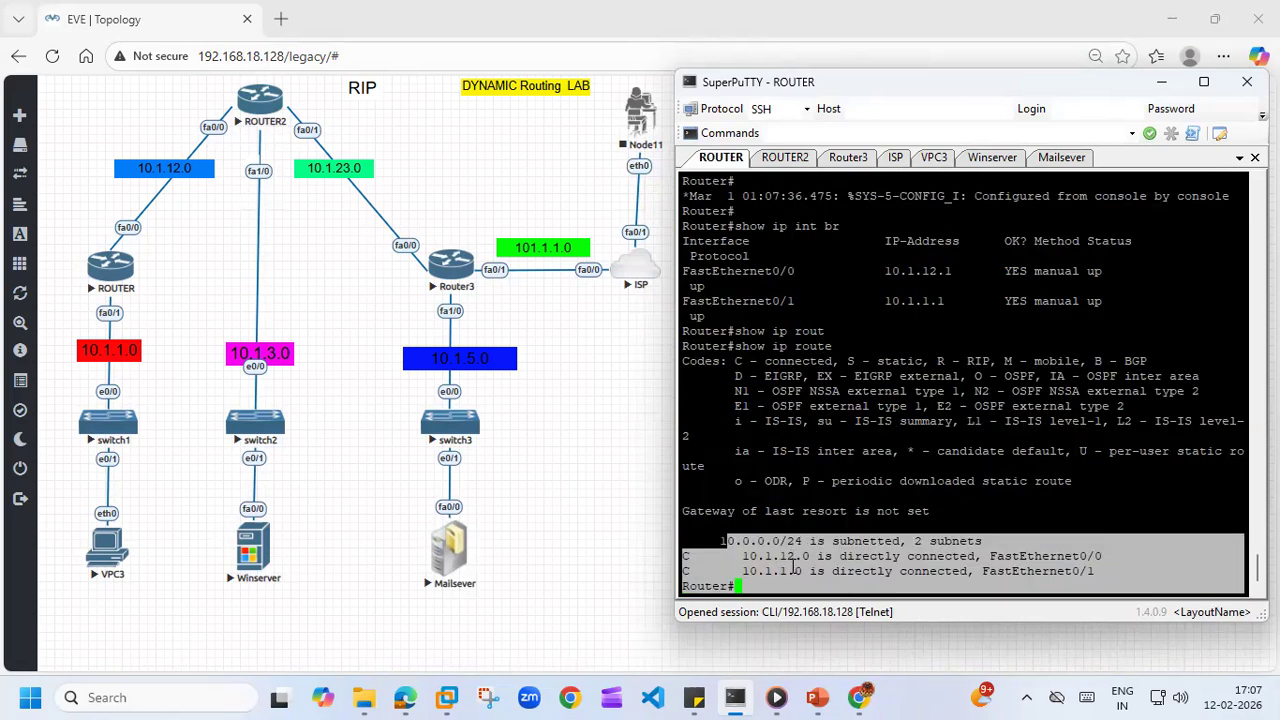
- Answer no to the initial configuration dialog on Winserver and Mailsever
{"action": "left_click", "coordinate": [975, 160]}
{"action": "key", "text": "Return"}
{"action": "key", "text": "Return"}
{"action": "key", "text": "Return"}
{"action": "key", "text": "Return"}
{"action": "type", "text": "no"}
{"action": "key", "text": "Return"}
{"action": "key", "text": "Return"}
{"action": "key", "text": "Return"}
{"action": "type", "text": "no"}
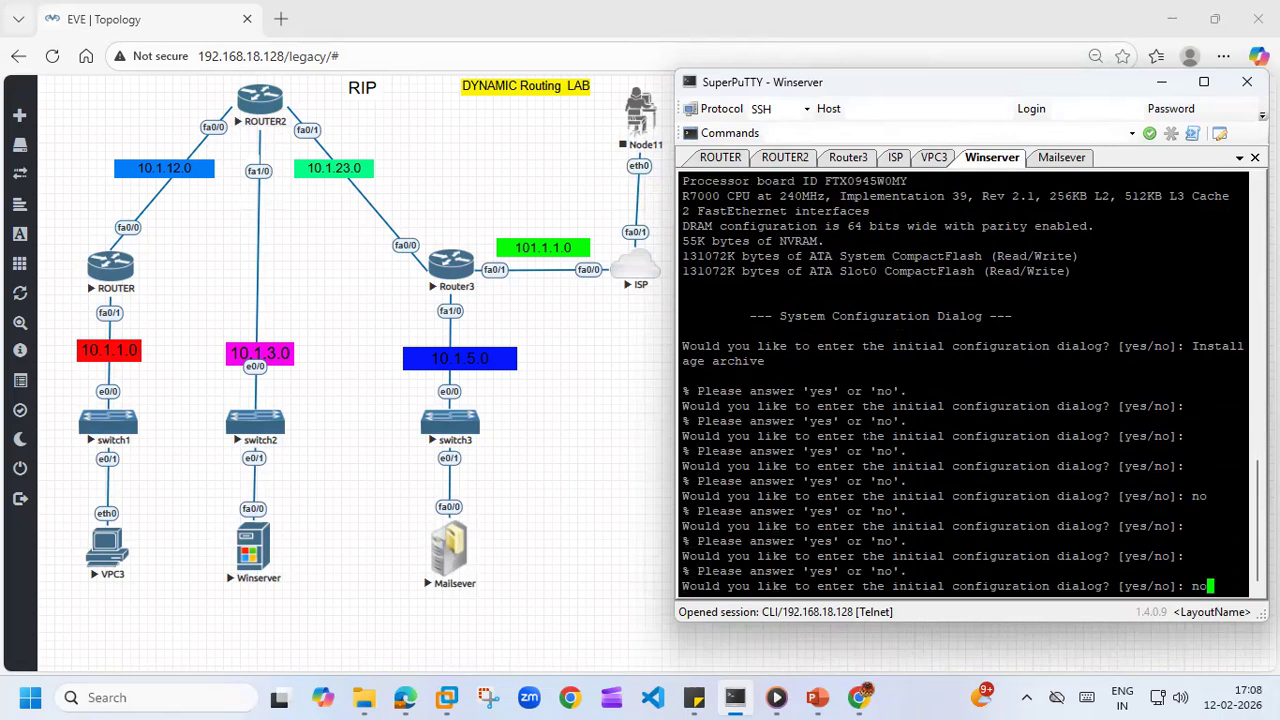
{"action": "key", "text": "Return"}
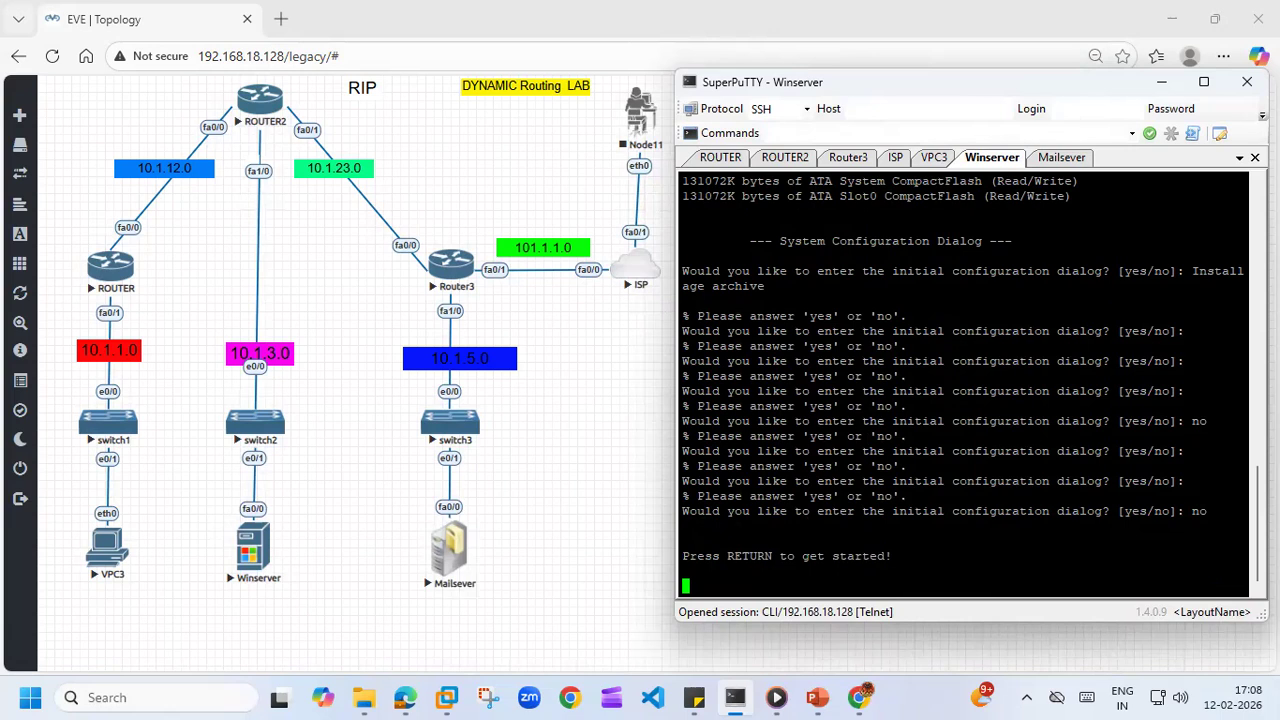
{"action": "left_click", "coordinate": [1062, 160]}
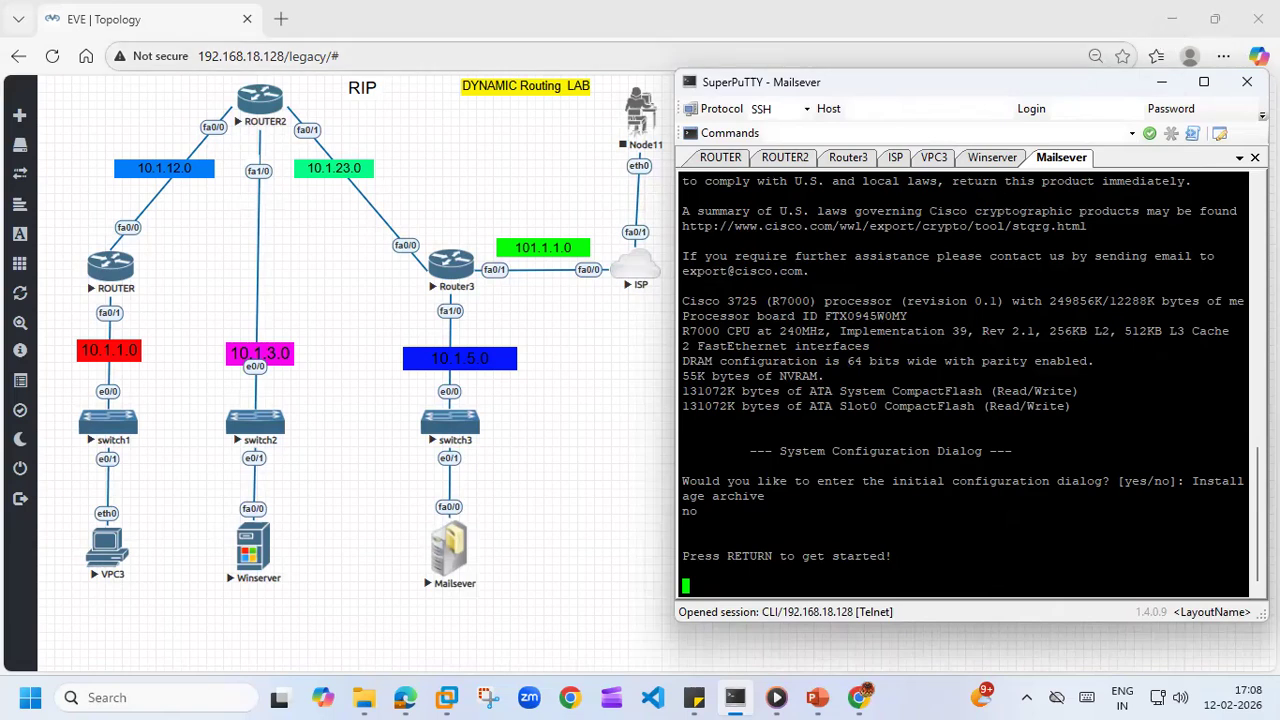
- Switch to the Winserver console and enter global configuration mode using enable and configure t
{"action": "left_click", "coordinate": [990, 164]}
{"action": "type", "text": "en"}
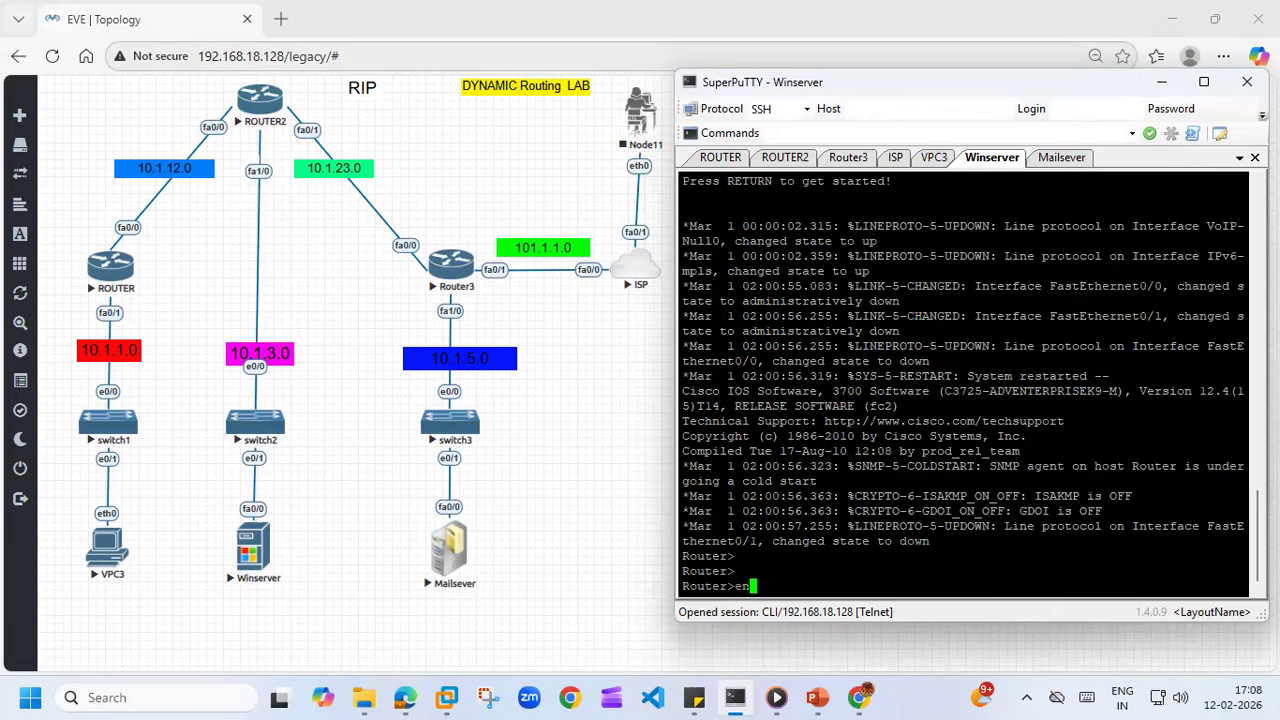
{"action": "key", "text": "Tab"}
{"action": "key", "text": "Return"}
{"action": "key", "text": "Return"}
{"action": "key", "text": "Return"}
{"action": "key", "text": "Return"}
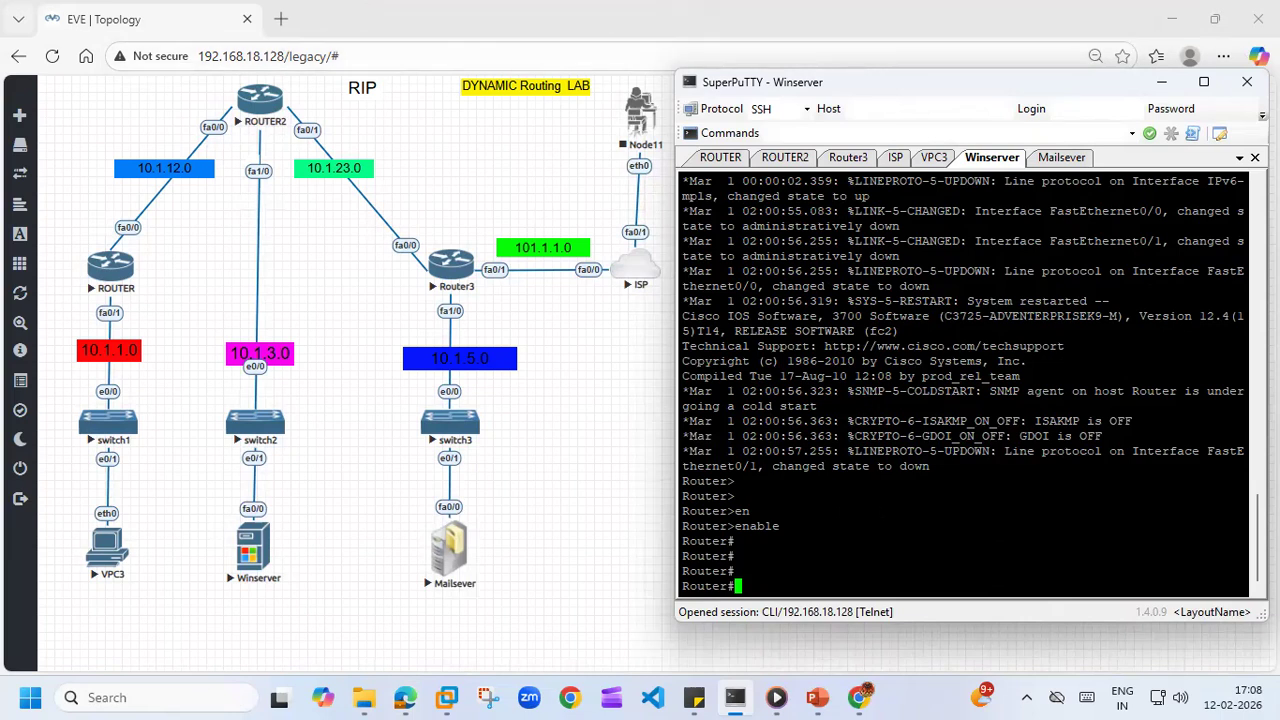
{"action": "type", "text": "conf"}
{"action": "key", "text": "Tab"}
{"action": "type", "text": "t"}
{"action": "key", "text": "Return"}
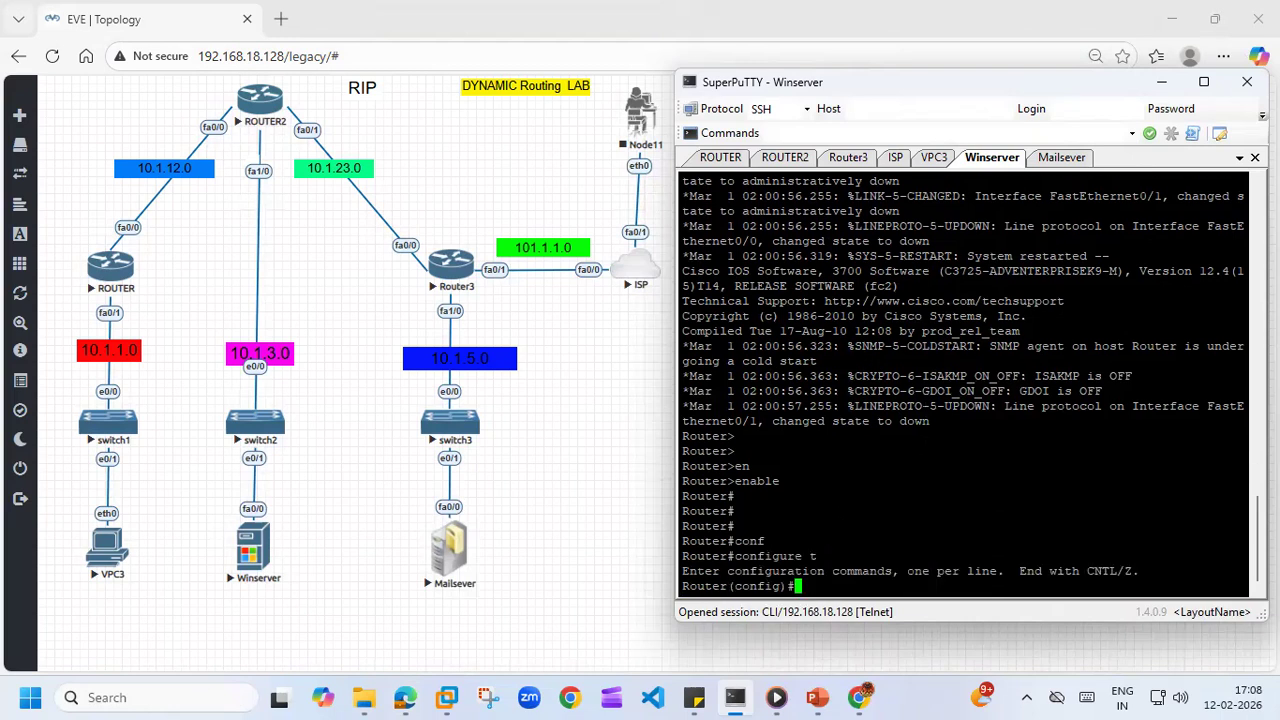
- Disable IP routing on Winserver with no ip routing
{"action": "key", "text": "Return"}
{"action": "key", "text": "Return"}
{"action": "type", "text": "no ip routing"}
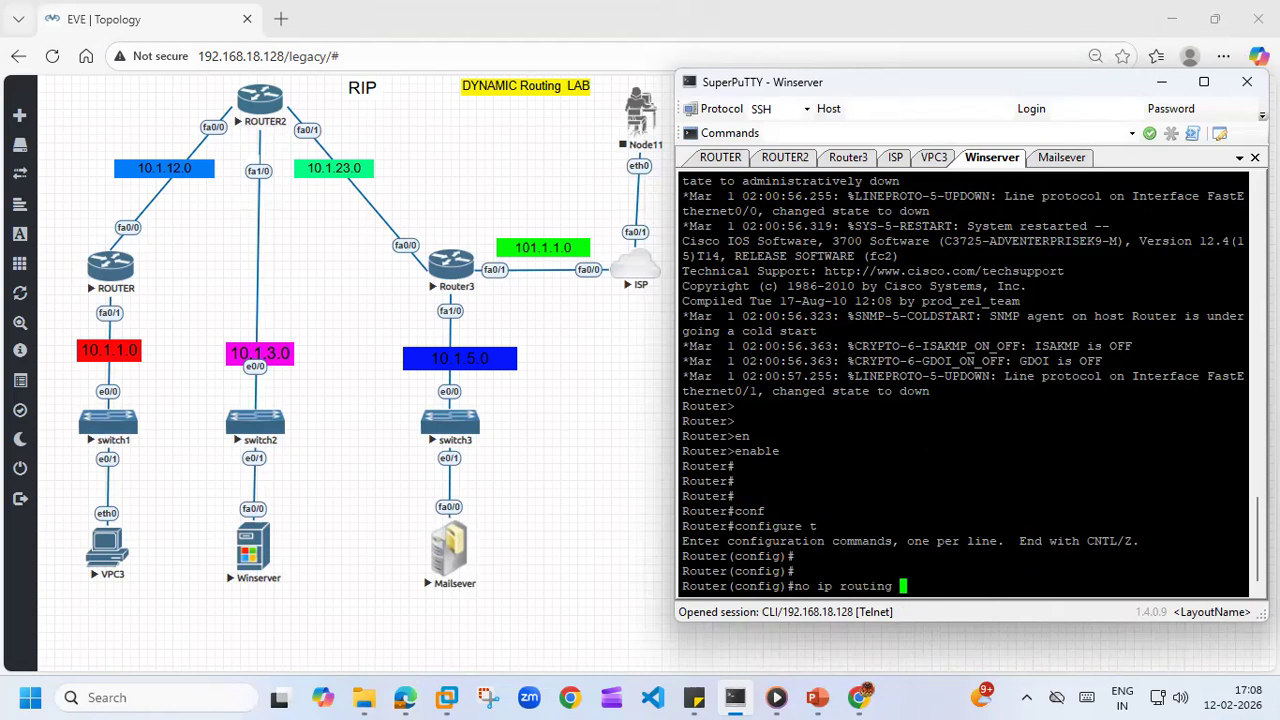
{"action": "key", "text": "Return"}
{"action": "key", "text": "Return"}
{"action": "key", "text": "Return"}
{"action": "key", "text": "Return"}
{"action": "key", "text": "Return"}
{"action": "key", "text": "Return"}
{"action": "key", "text": "Return"}
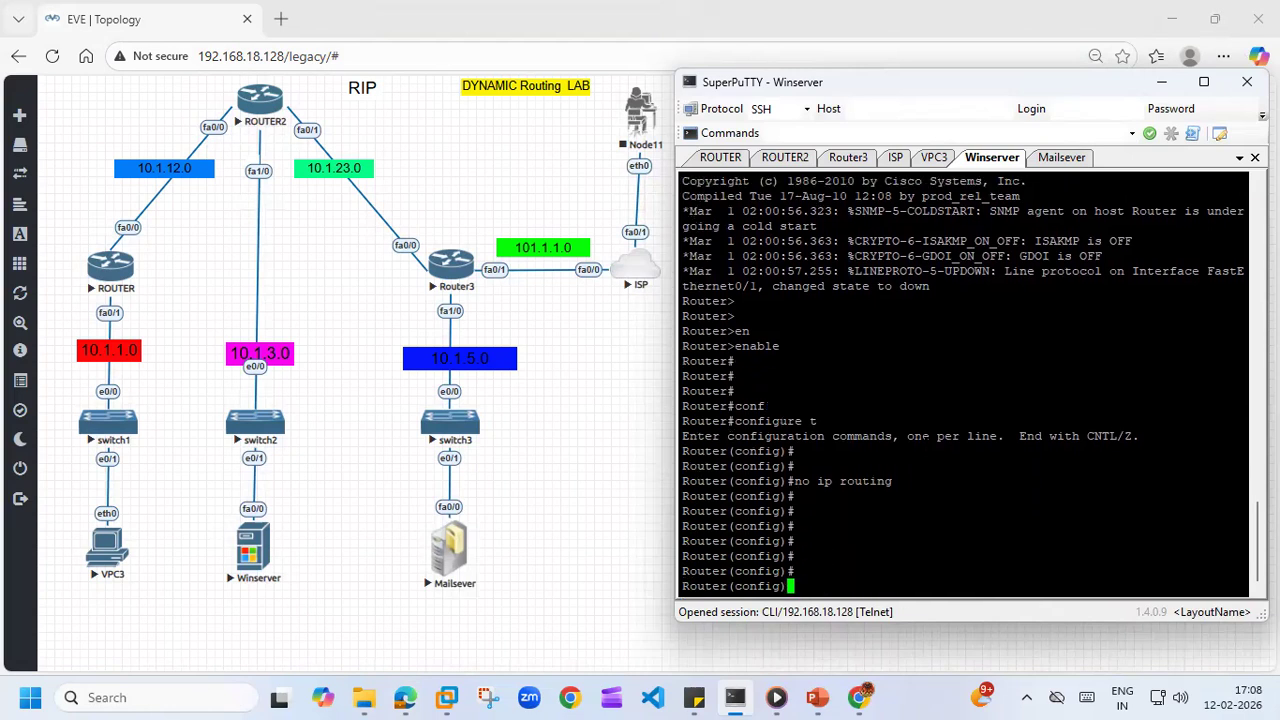
{"action": "key", "text": "Return"}
{"action": "key", "text": "Return"}
{"action": "key", "text": "Return"}
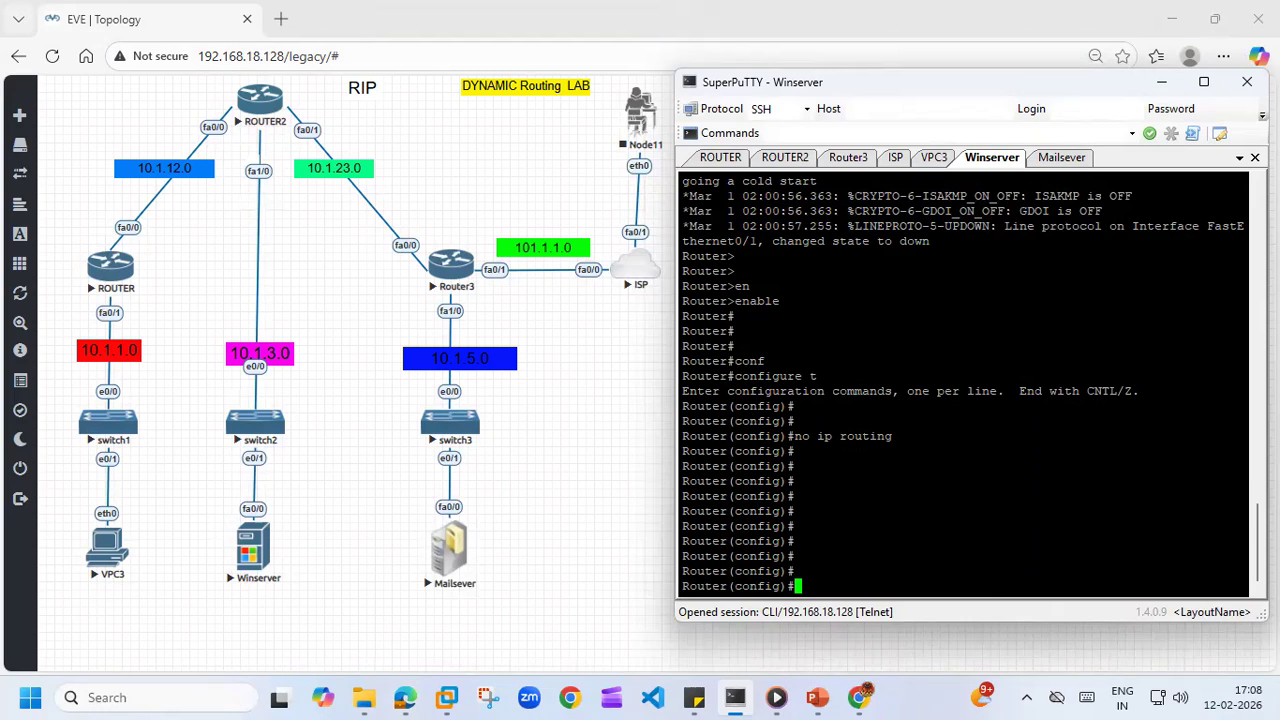
- Assign IP address 10.1.3.10 with mask 255.255.255.0 to interface f0/0 of Winserver
{"action": "type", "text": "int"}
{"action": "type", "text": "f0/0"}
{"action": "key", "text": "Return"}
{"action": "type", "text": "ip add 10"}
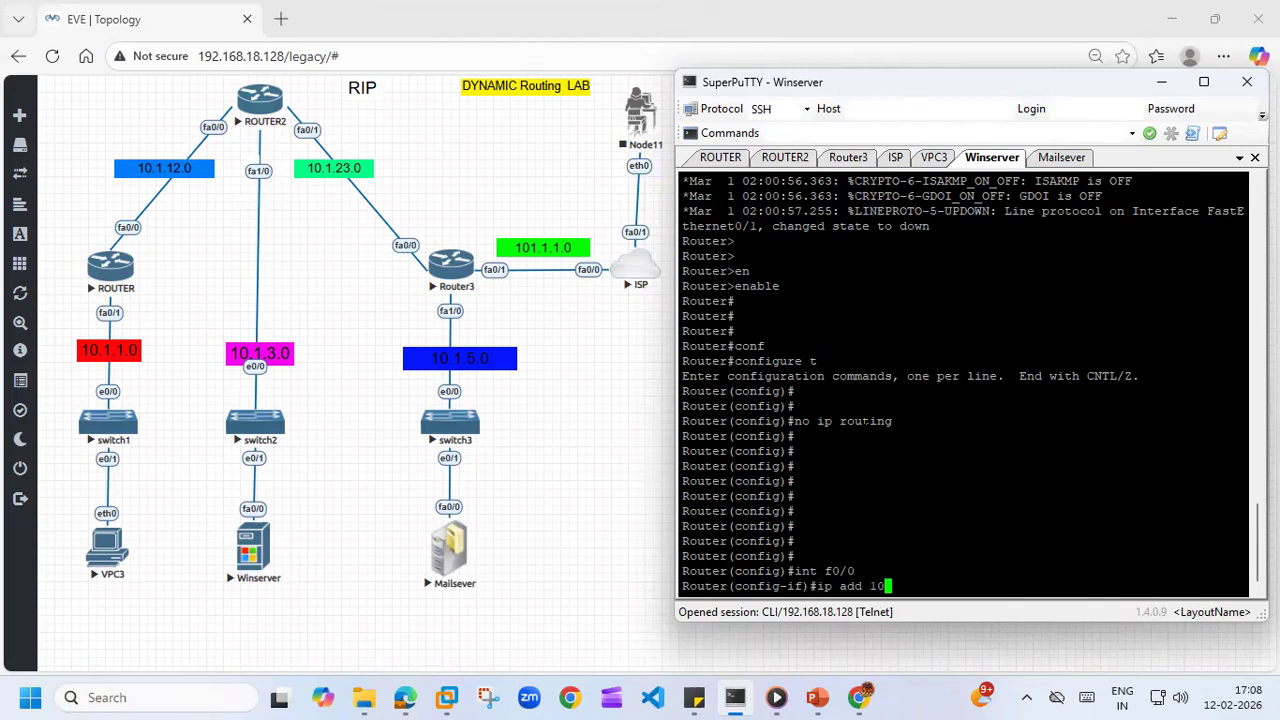
{"action": "type", "text": ".1.3.10 255."}
{"action": "key", "text": "Return"}
{"action": "key", "text": "Return"}
{"action": "key", "text": "Up"}
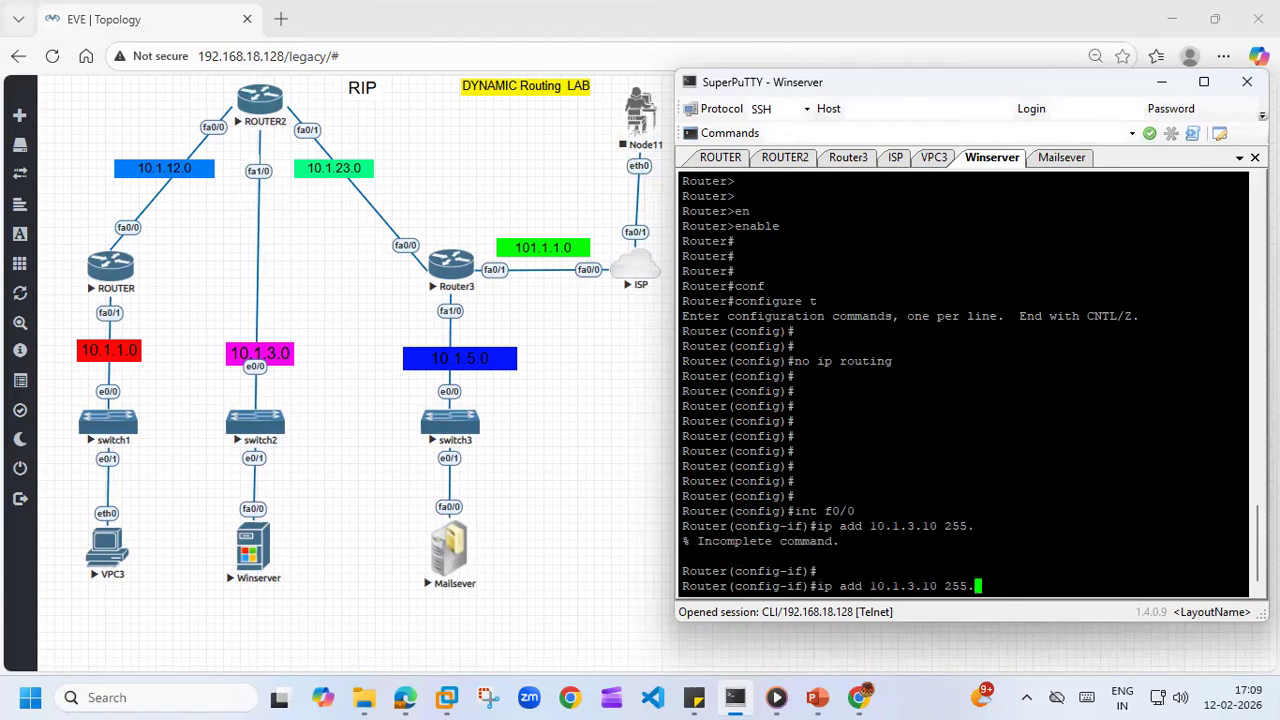
{"action": "type", "text": "255.255.0"}
{"action": "key", "text": "Return"}
- Run no shutdown on interface f0/0 of Winserver and exit to global configuration mode
{"action": "type", "text": "no shu"}
{"action": "key", "text": "Tab"}
{"action": "key", "text": "Return"}
{"action": "key", "text": "Return"}
{"action": "key", "text": "Return"}
{"action": "key", "text": "Return"}
{"action": "type", "text": "exi"}
{"action": "key", "text": "Tab"}
{"action": "key", "text": "Return"}
{"action": "key", "text": "Return"}
{"action": "key", "text": "Return"}
{"action": "key", "text": "Return"}
{"action": "key", "text": "Return"}
{"action": "key", "text": "Return"}
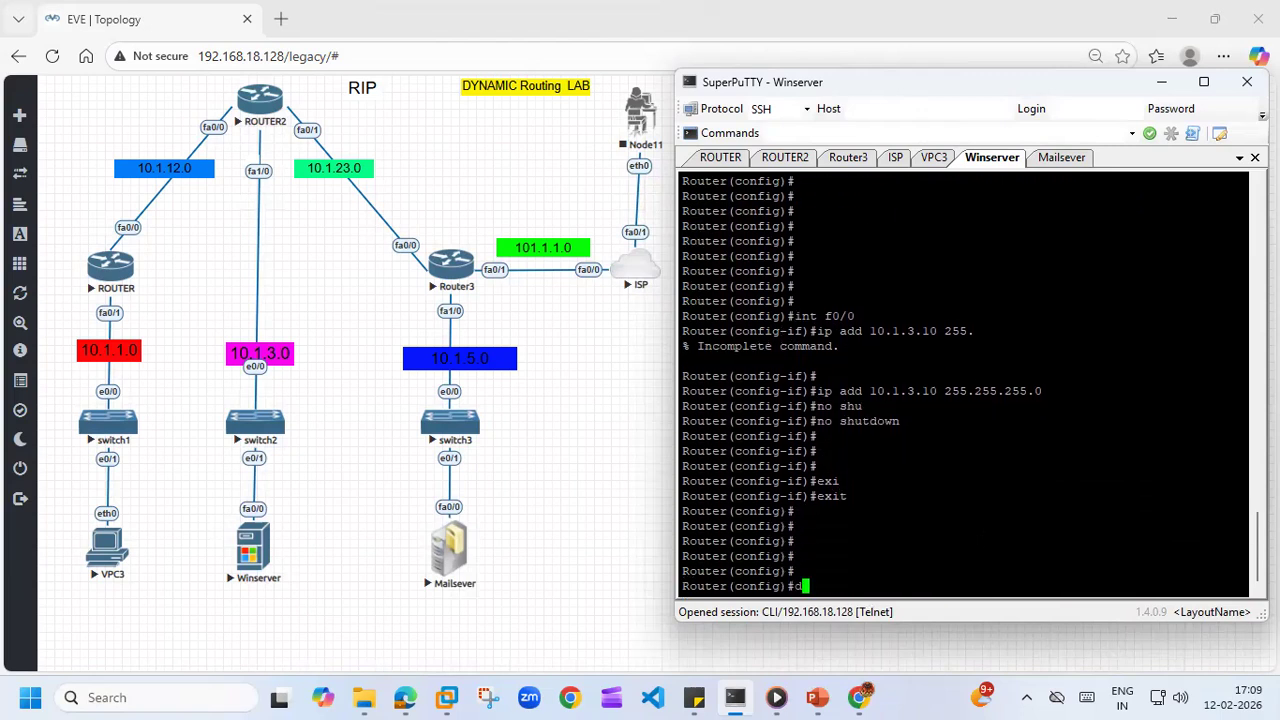
{"action": "type", "text": "de"}
{"action": "key", "text": "Return"}
{"action": "key", "text": "Return"}
{"action": "key", "text": "Return"}
{"action": "key", "text": "Return"}
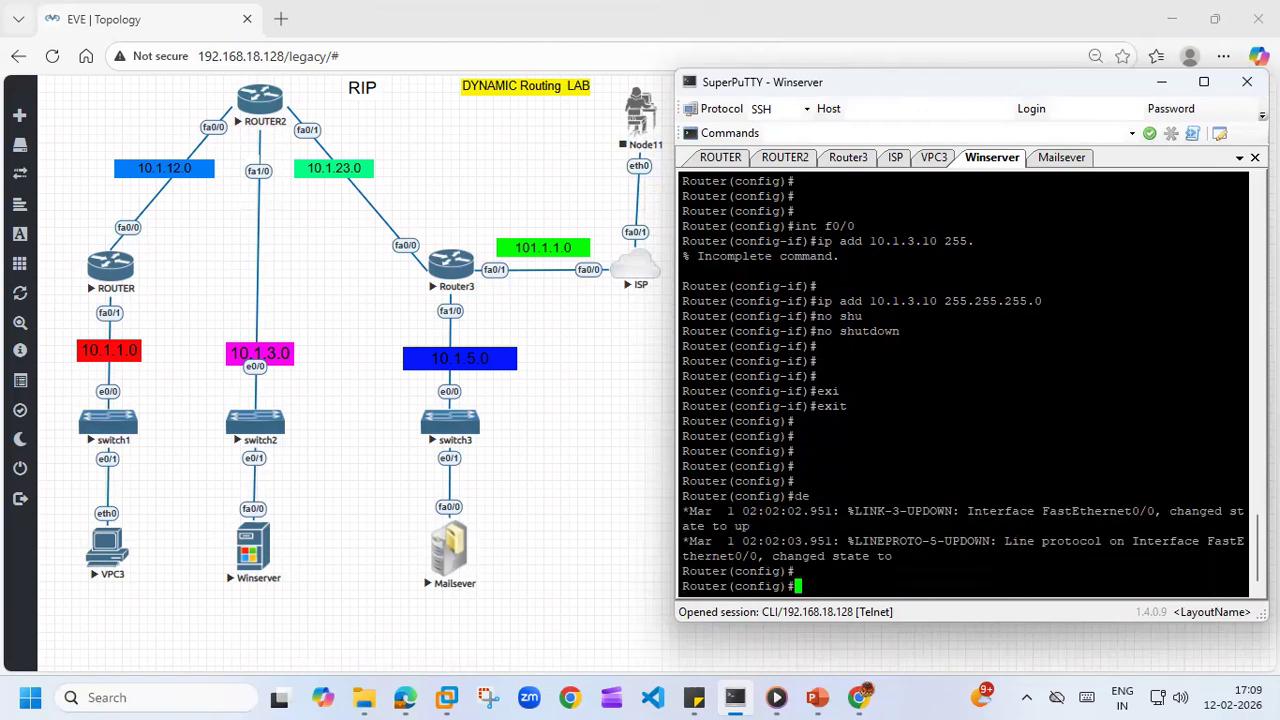
- Set the default gateway of Winserver to 10.1.3.1 with ip default-gateway
{"action": "type", "text": "ip de"}
{"action": "key", "text": "Tab"}
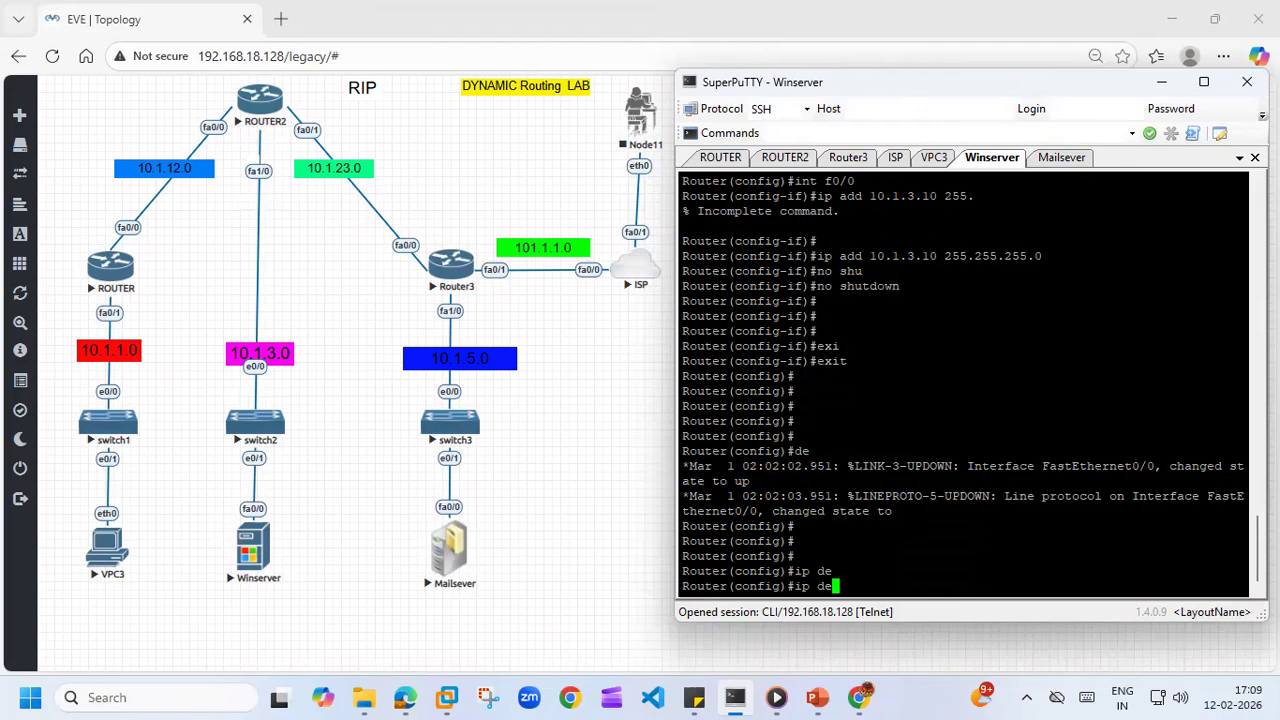
{"action": "type", "text": "f"}
{"action": "key", "text": "Tab"}
{"action": "type", "text": "ault-ge"}
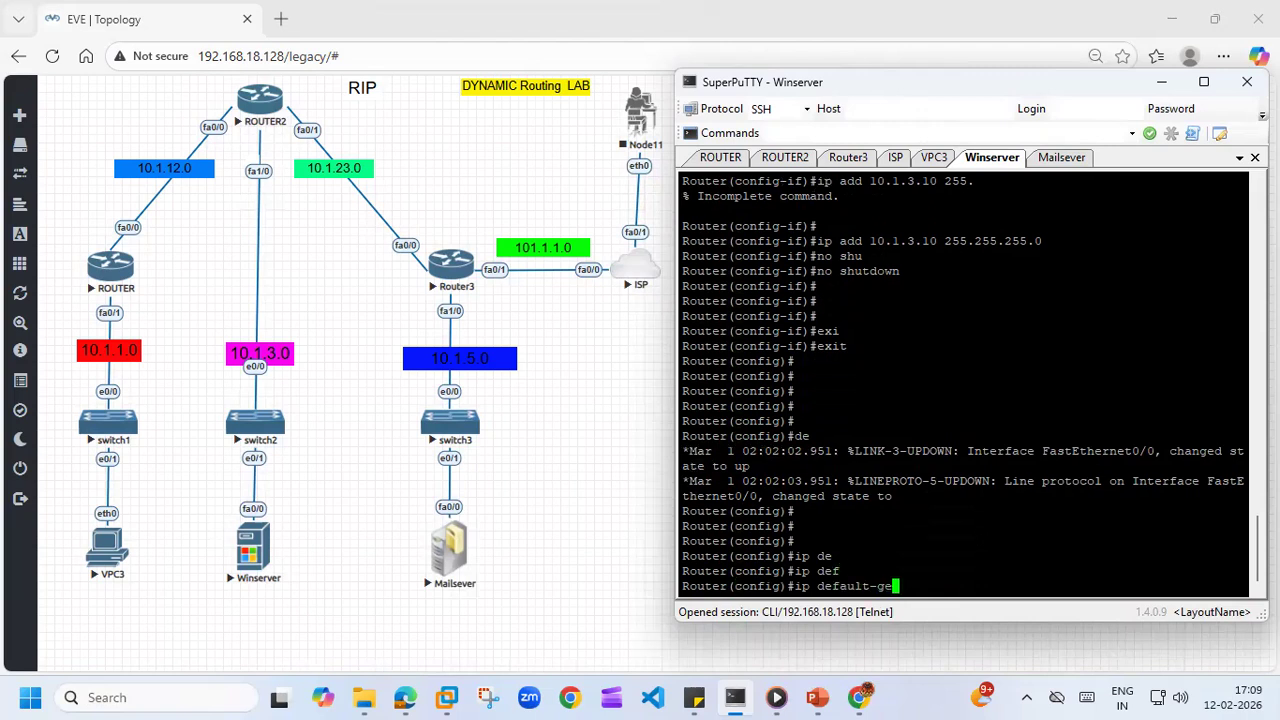
{"action": "key", "text": "Tab"}
{"action": "type", "text": "t"}
{"action": "key", "text": "Tab"}
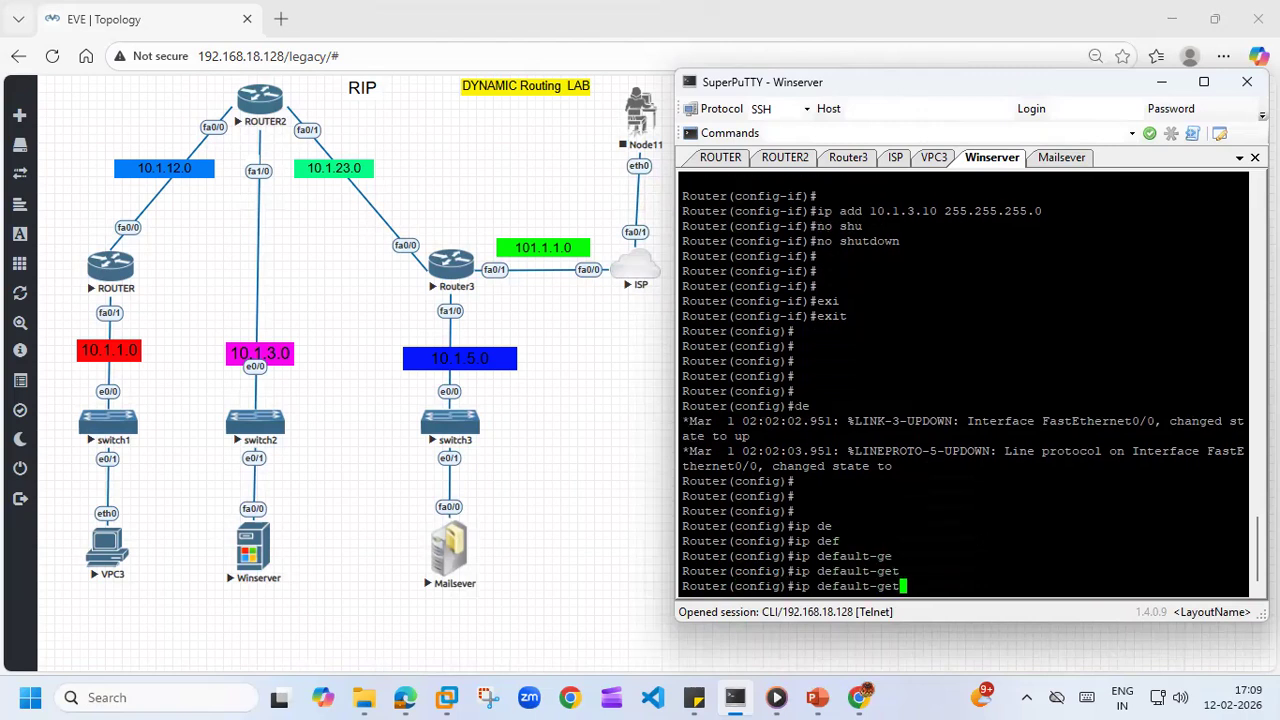
{"action": "key", "text": "BackSpace"}
{"action": "key", "text": "BackSpace"}
{"action": "type", "text": "at"}
{"action": "key", "text": "Tab"}
{"action": "type", "text": "l0.1.3."}
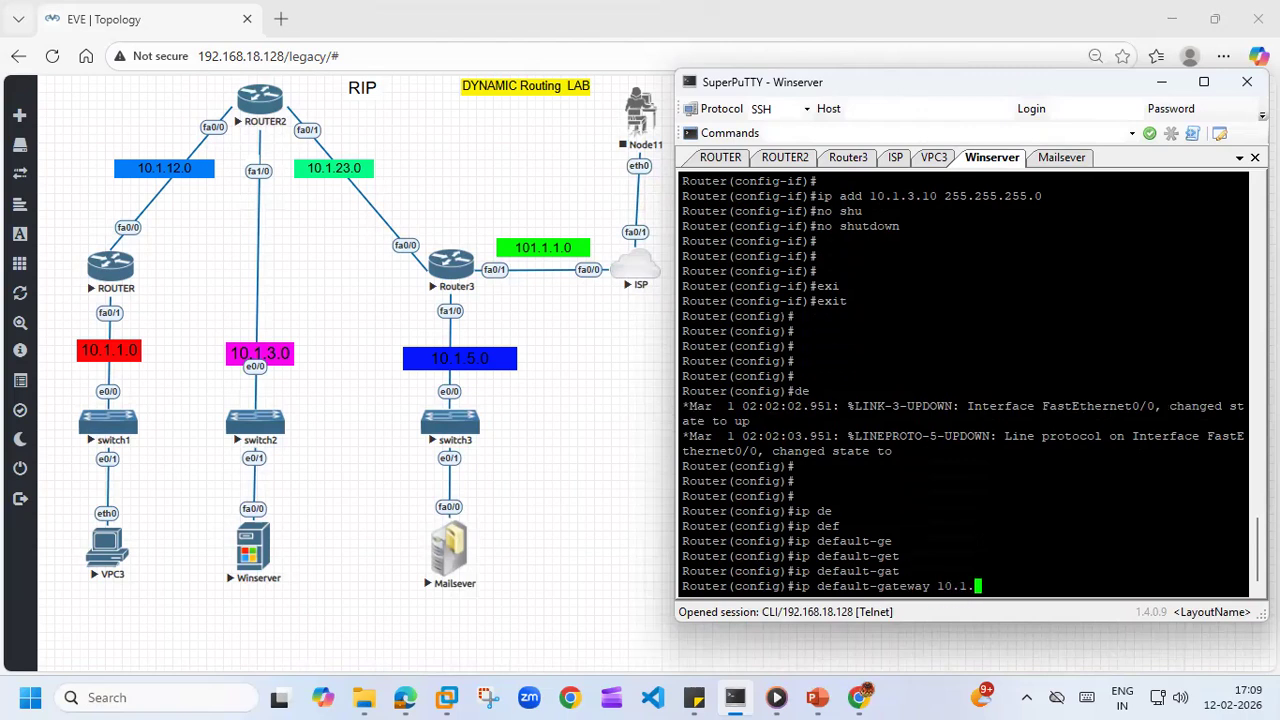
{"action": "type", "text": "1"}
{"action": "key", "text": "Return"}
{"action": "key", "text": "Return"}
{"action": "key", "text": "Return"}
{"action": "key", "text": "Return"}
{"action": "key", "text": "Return"}
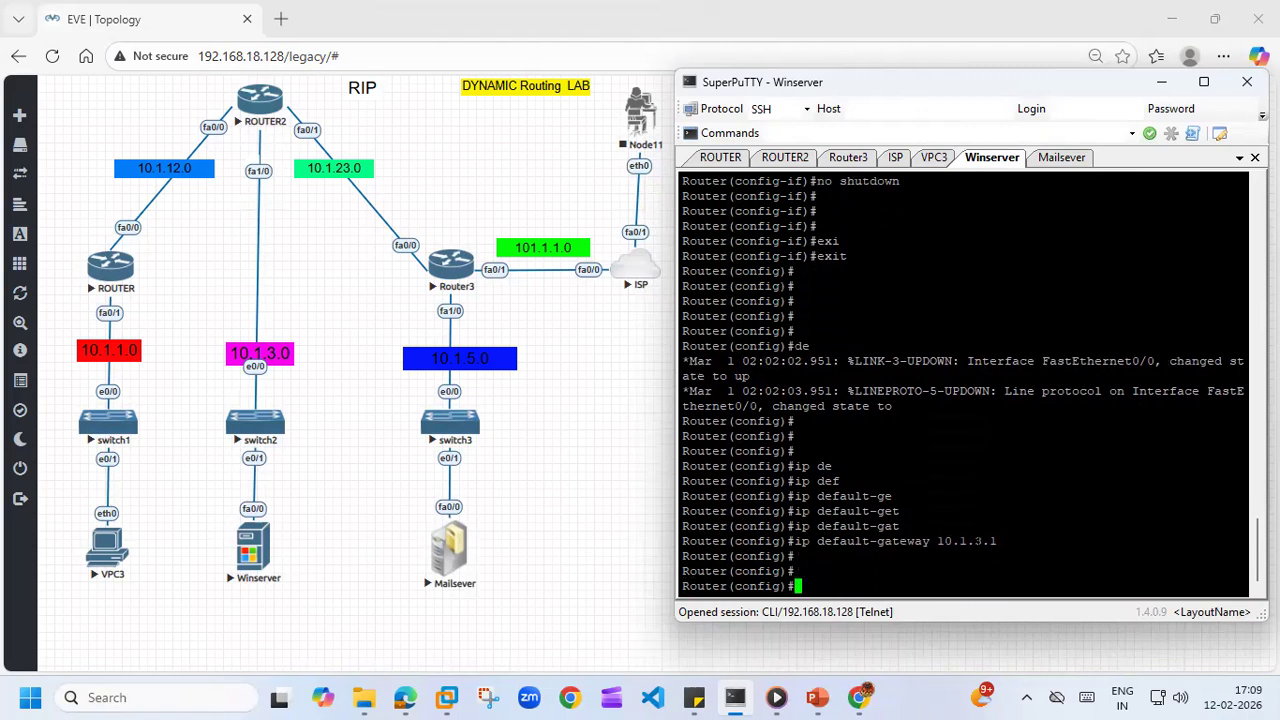
- Leave configuration mode on Winserver and ping its default gateway 10.1.3.1
{"action": "key", "text": "ctrl+z"}
{"action": "key", "text": "Return"}
{"action": "key", "text": "Return"}
{"action": "key", "text": "Return"}
{"action": "type", "text": "ping"}
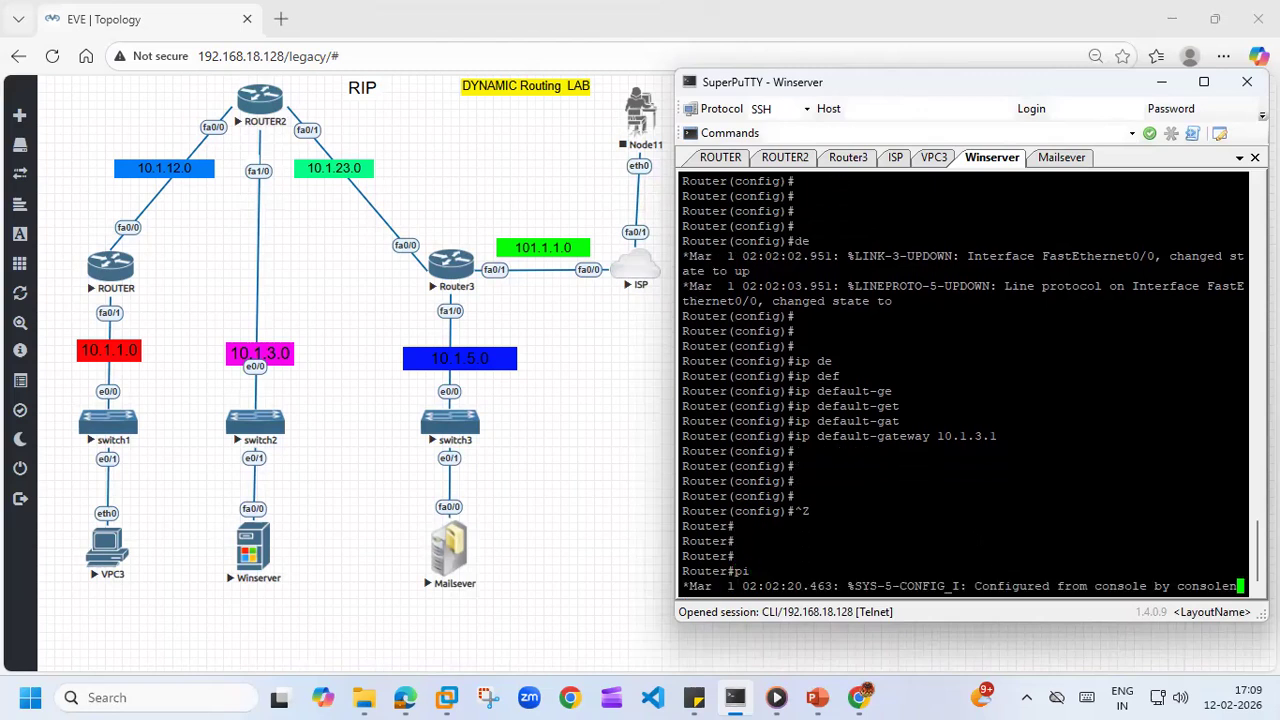
{"action": "key", "text": "Return"}
{"action": "key", "text": "Return"}
{"action": "key", "text": "Return"}
{"action": "key", "text": "Return"}
{"action": "key", "text": "Return"}
{"action": "type", "text": "ping 10.1."}
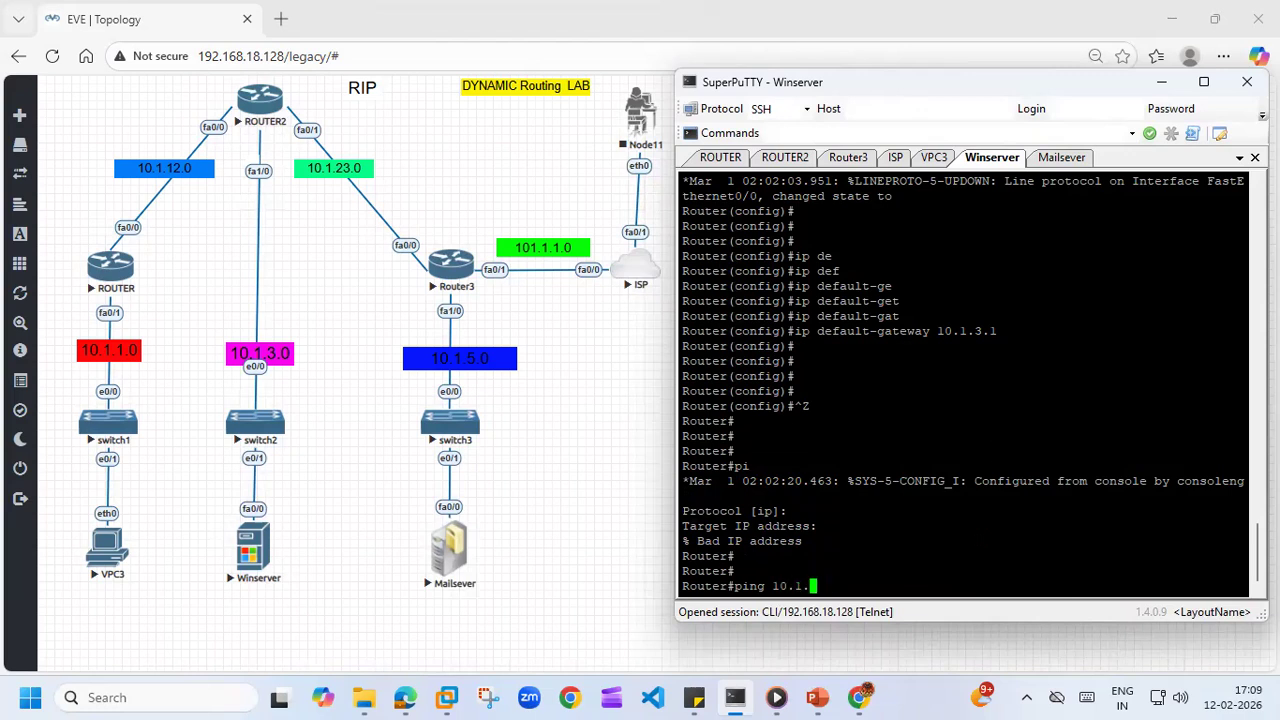
{"action": "type", "text": "3.1"}
{"action": "key", "text": "Return"}
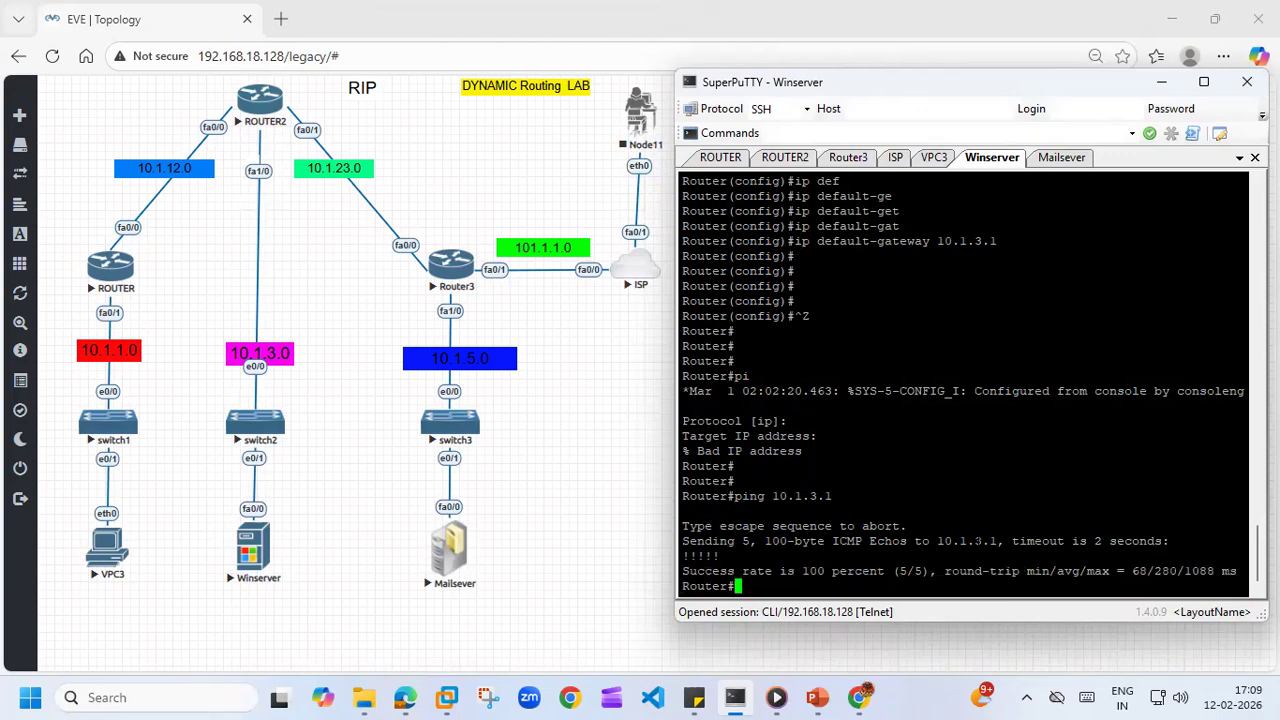
- Ping 10.1.12.2 from Winserver and highlight the connected routes in ROUTER2's routing table
{"action": "type", "text": "ping 10.1.12.2"}
{"action": "key", "text": "Return"}
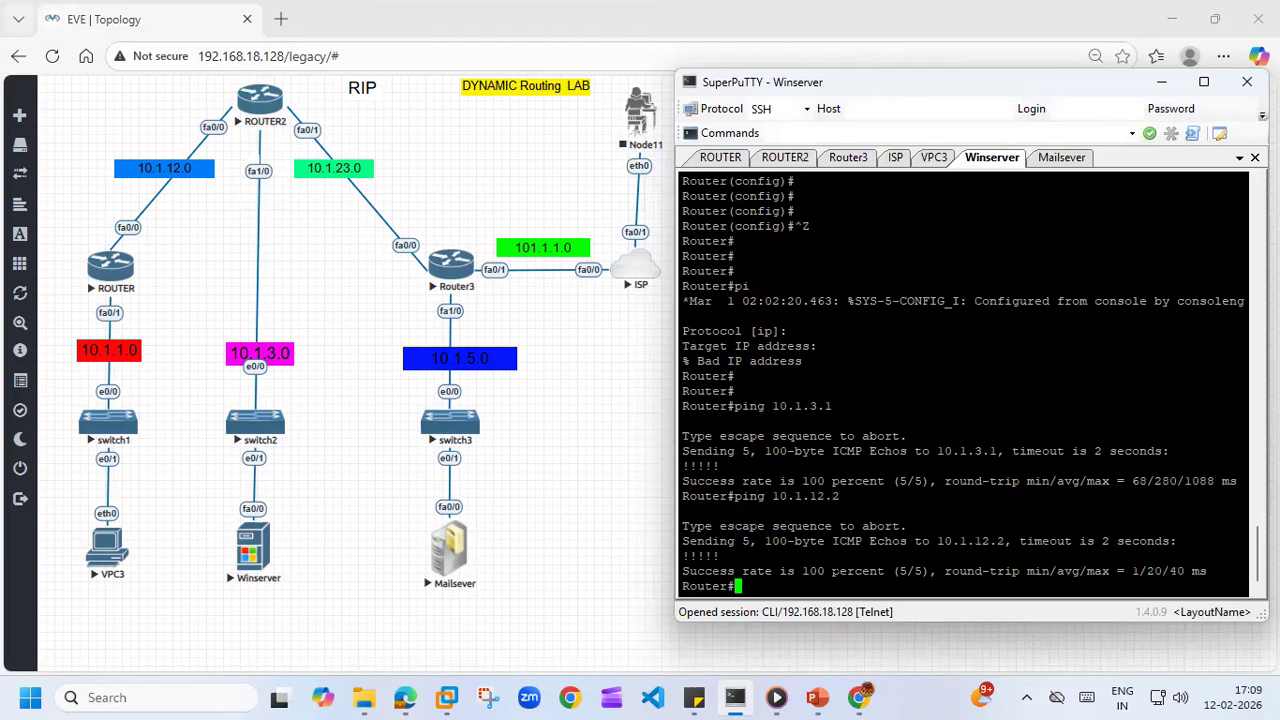
{"action": "left_click", "coordinate": [785, 157]}
{"action": "left_click_drag", "start_coordinate": [722, 436], "coordinate": [817, 482]}
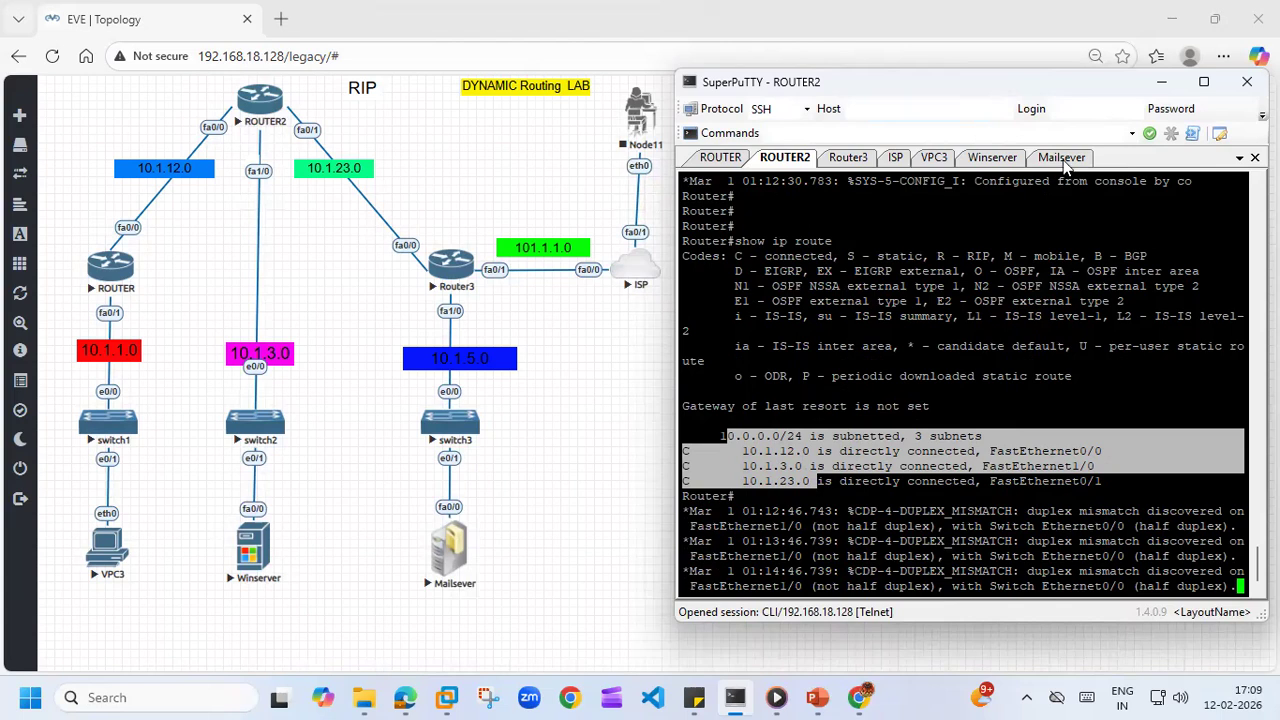
- Ping 10.1.23.1 from Winserver and review ROUTER2's connected routes again
{"action": "left_click", "coordinate": [992, 158]}
{"action": "type", "text": "ping 1"}
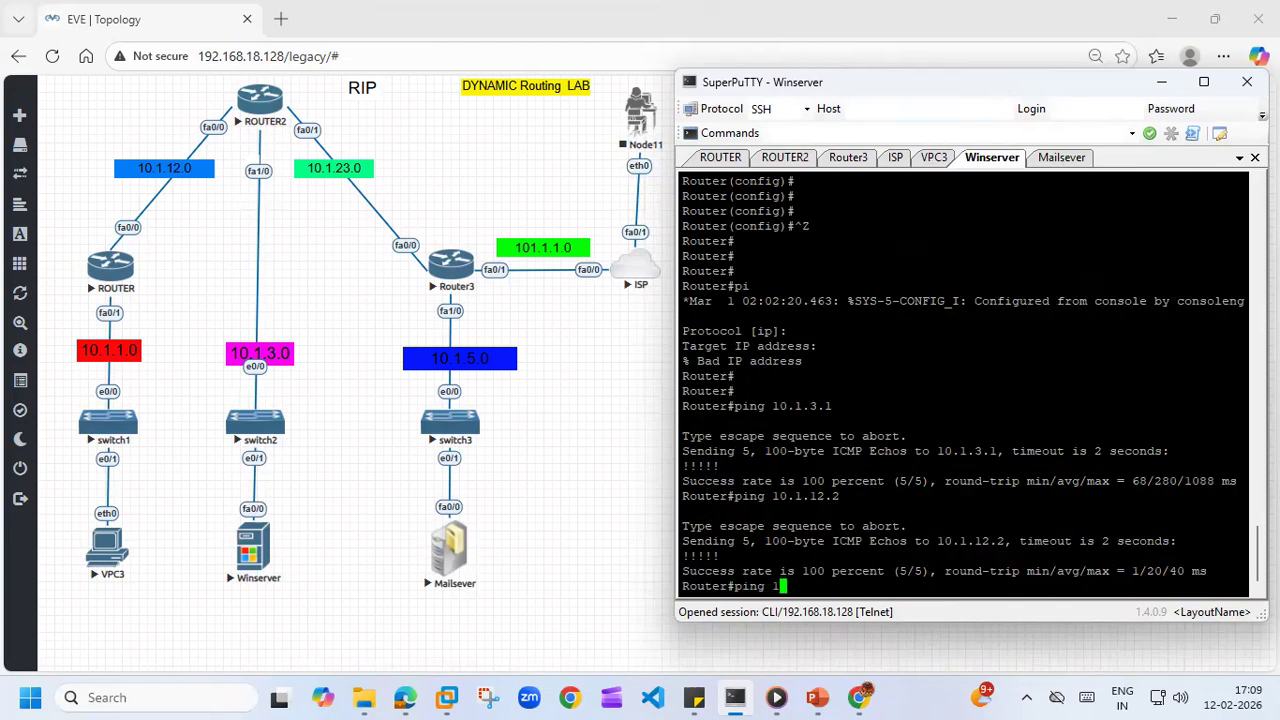
{"action": "type", "text": "0.1.23.1"}
{"action": "key", "text": "Return"}
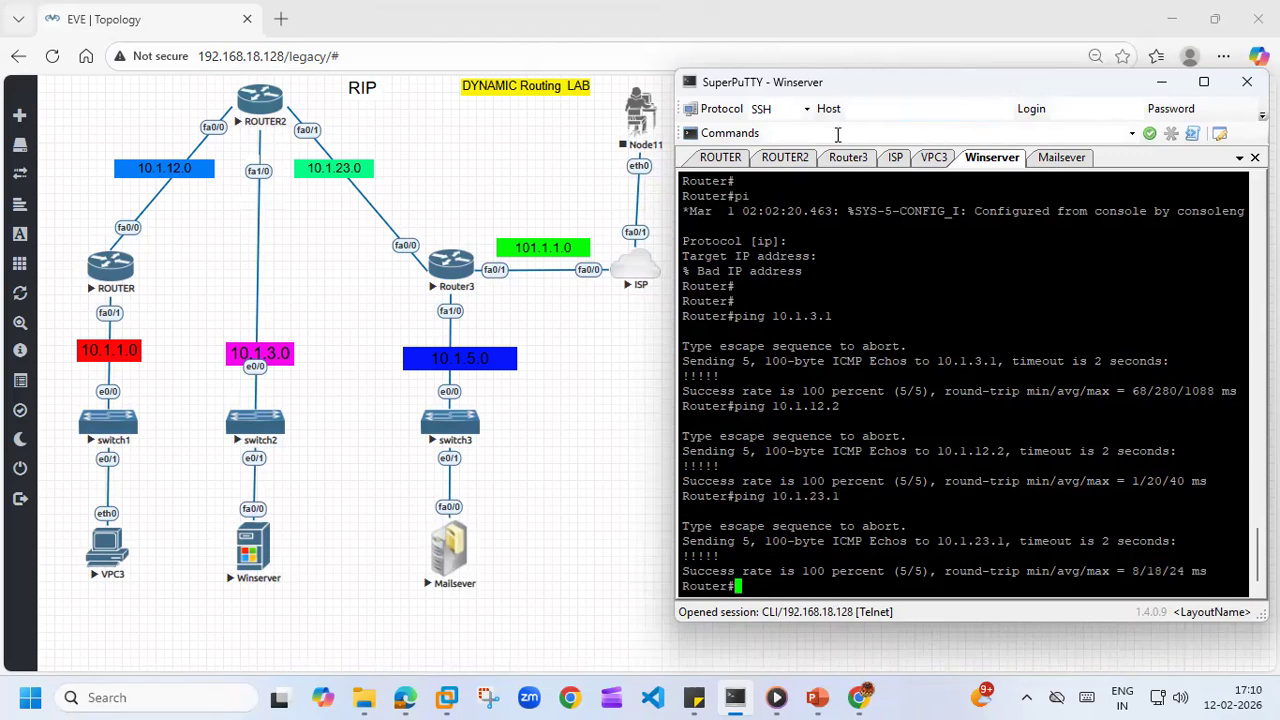
{"action": "left_click", "coordinate": [785, 157]}
{"action": "left_click_drag", "start_coordinate": [722, 406], "coordinate": [818, 449]}
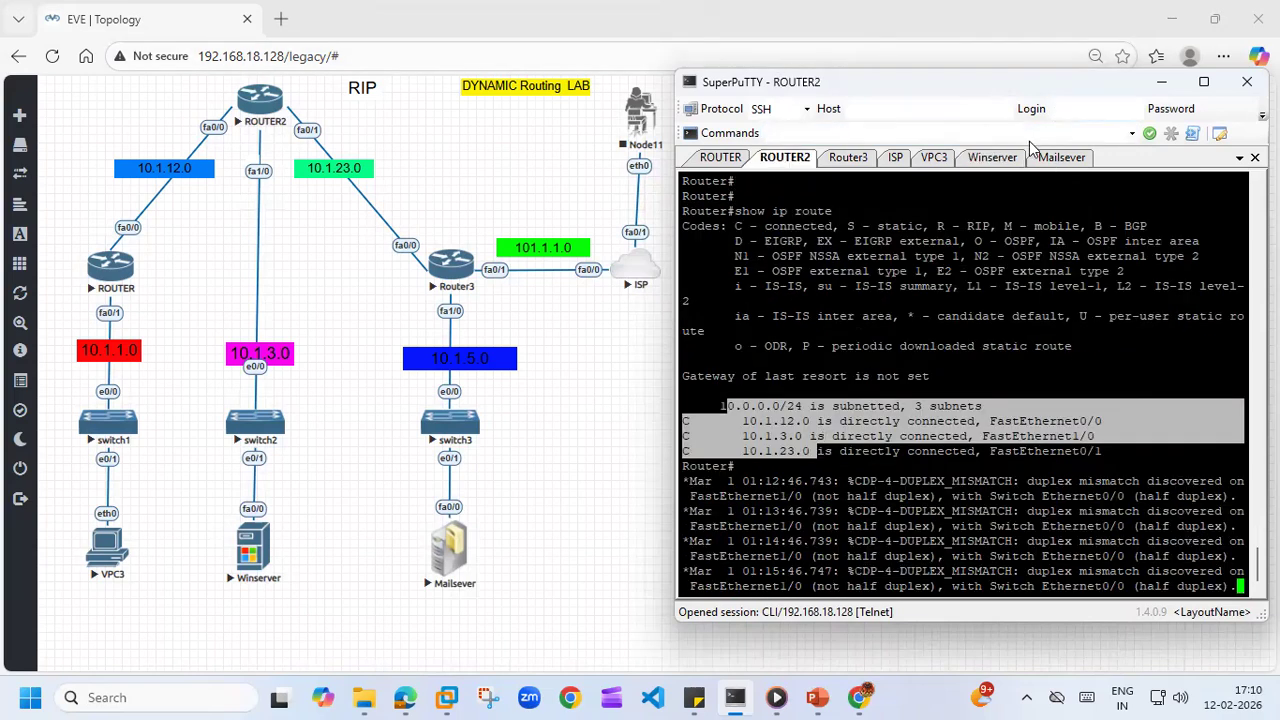
- Enable privileged mode on Mailsever and enter global configuration mode with configure t
{"action": "left_click", "coordinate": [1062, 160]}
{"action": "type", "text": "en"}
{"action": "key", "text": "Tab"}
{"action": "key", "text": "Return"}
{"action": "key", "text": "Return"}
{"action": "type", "text": "conf"}
{"action": "key", "text": "Tab"}
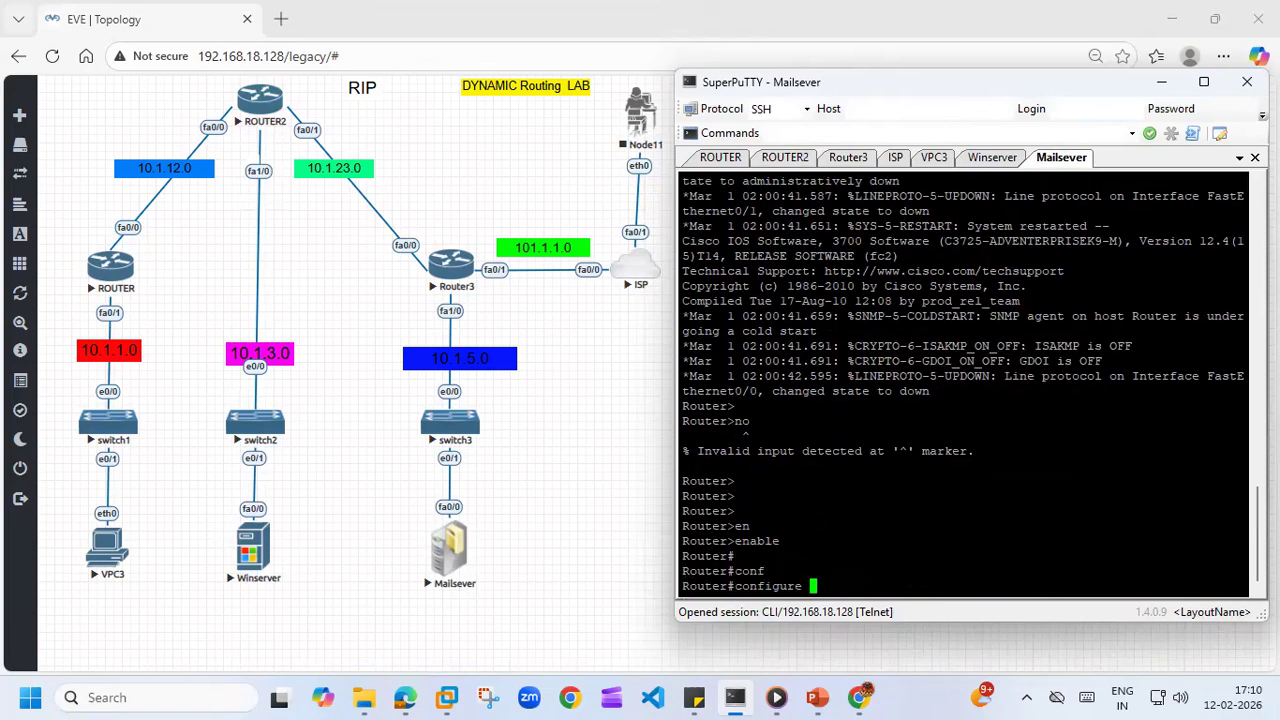
{"action": "type", "text": "t"}
{"action": "key", "text": "Return"}
{"action": "key", "text": "Return"}
{"action": "key", "text": "Return"}
- Disable IP routing on Mailsever with no ip routing
{"action": "type", "text": "int"}
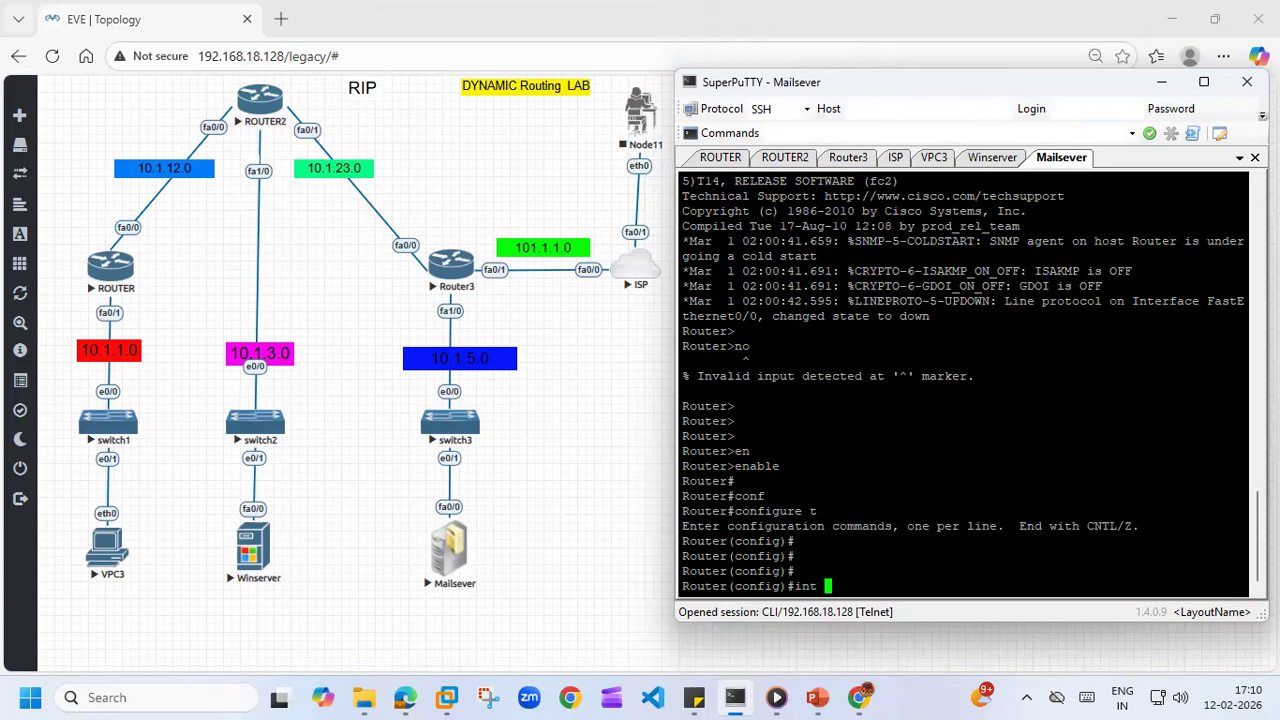
{"action": "key", "text": "BackSpace"}
{"action": "key", "text": "BackSpace"}
{"action": "key", "text": "BackSpace"}
{"action": "key", "text": "BackSpace"}
{"action": "type", "text": "no ip routing"}
{"action": "key", "text": "Return"}
- Assign IP address 10.1.5.10 with mask 255.255.255.0 to interface f0/0 of Mailsever
{"action": "type", "text": "int f0/0"}
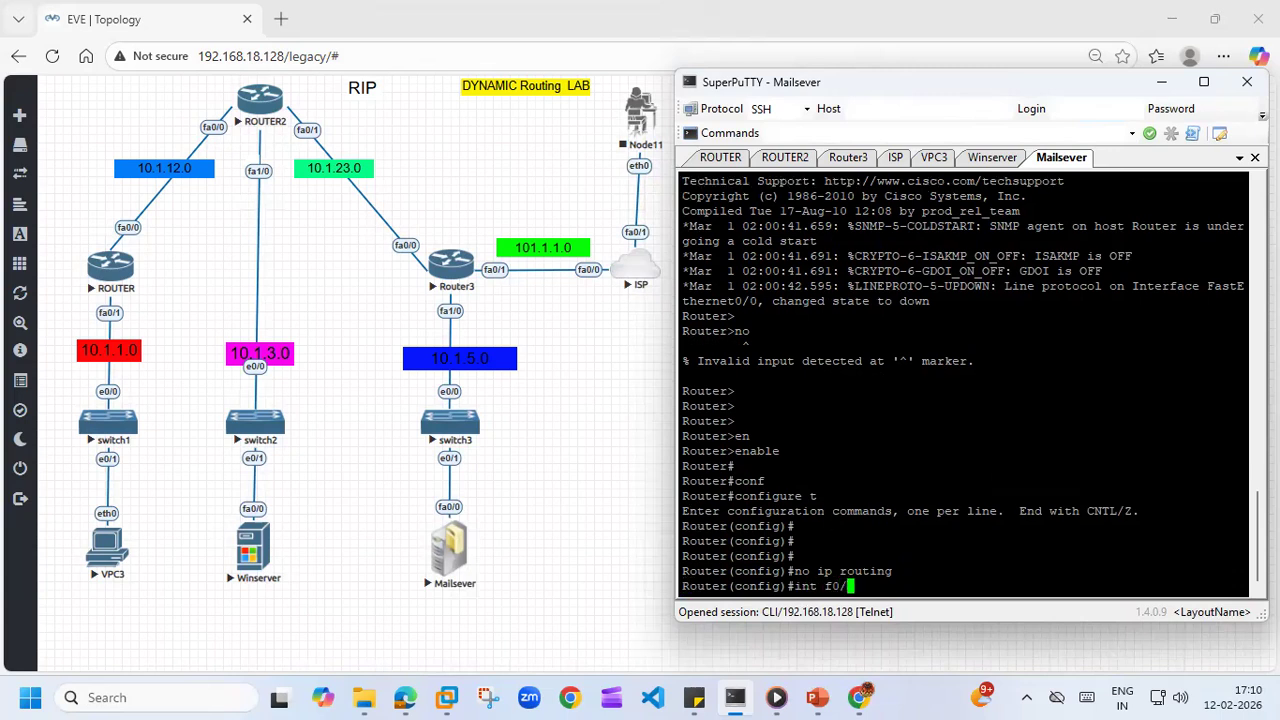
{"action": "key", "text": "Return"}
{"action": "type", "text": "ip add "}
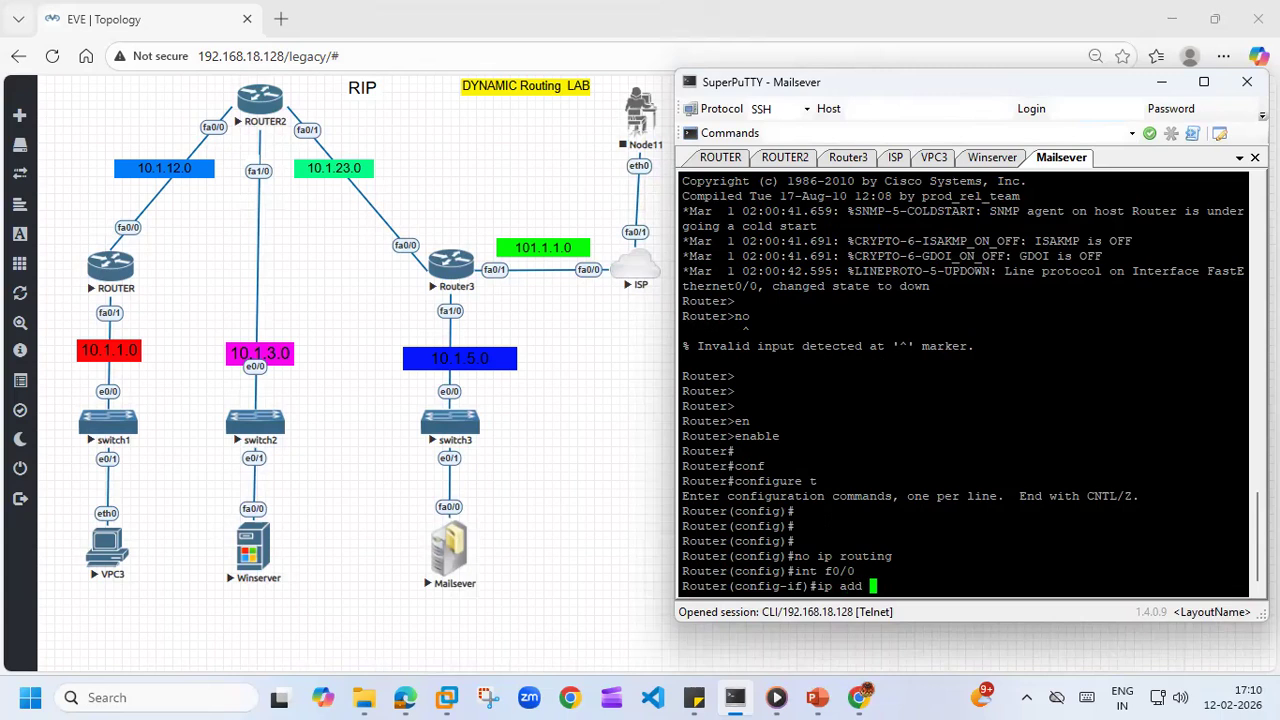
{"action": "type", "text": "10.1.5.1"}
{"action": "type", "text": "-"}
{"action": "key", "text": "BackSpace"}
{"action": "type", "text": "0 255.255.255.0"}
{"action": "key", "text": "Return"}
- Run no shutdown on interface f0/0 of Mailsever and exit to global configuration mode
{"action": "type", "text": "no shu"}
{"action": "key", "text": "Tab"}
{"action": "key", "text": "Return"}
{"action": "key", "text": "Return"}
{"action": "key", "text": "Return"}
{"action": "type", "text": "exi"}
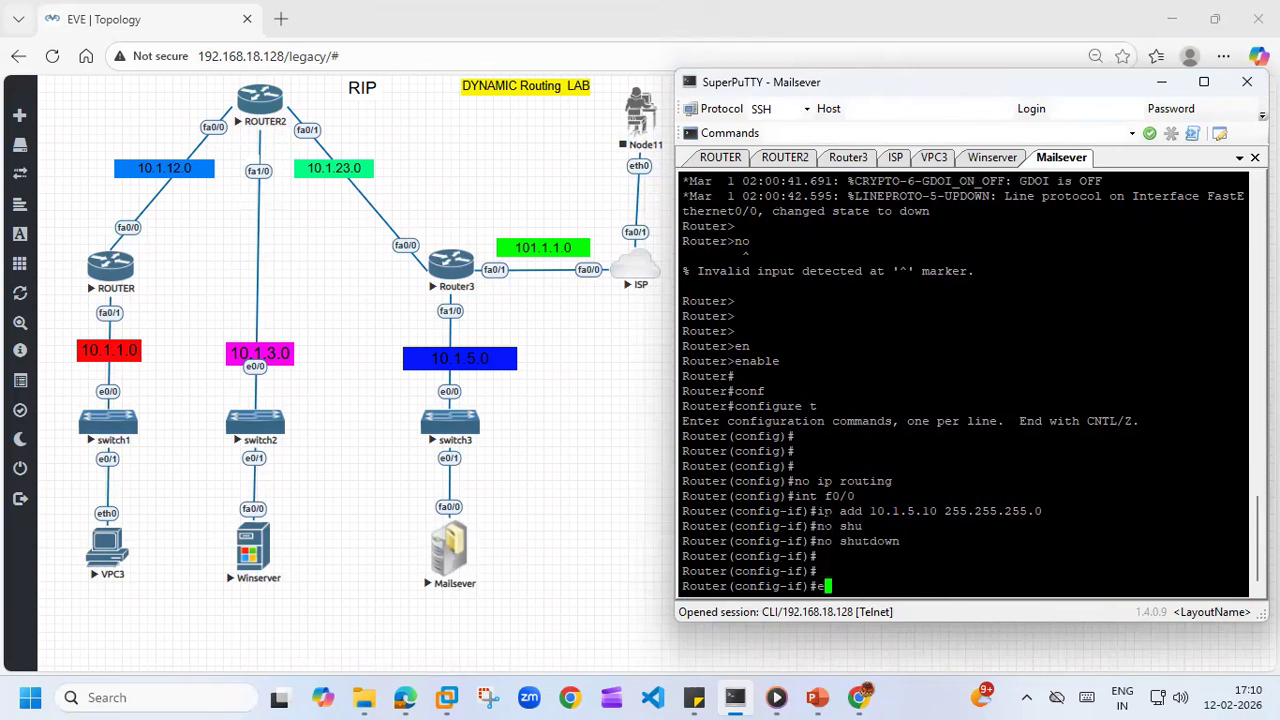
{"action": "key", "text": "Tab"}
{"action": "key", "text": "Return"}
{"action": "key", "text": "Return"}
{"action": "key", "text": "Return"}
- Set the default gateway of Mailsever to 10.1.5.1 with ip default-gateway
{"action": "type", "text": "ip"}
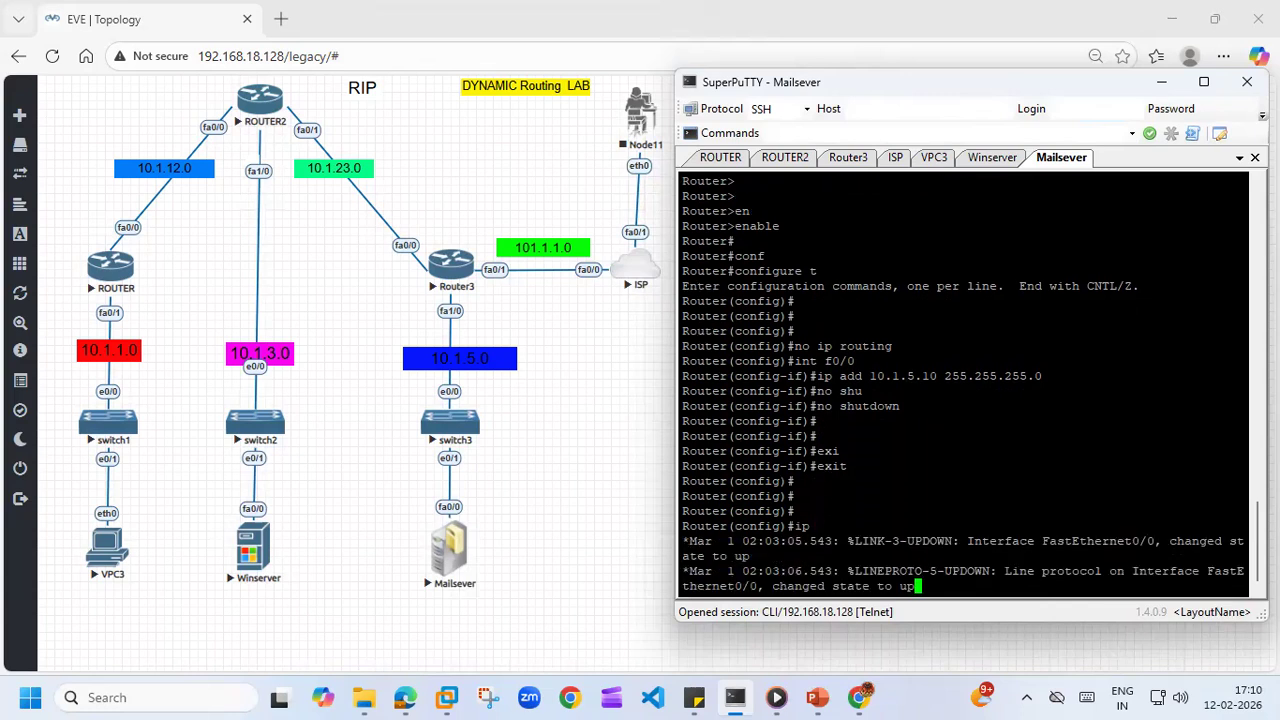
{"action": "key", "text": "Return"}
{"action": "key", "text": "Return"}
{"action": "key", "text": "Return"}
{"action": "type", "text": "ip e"}
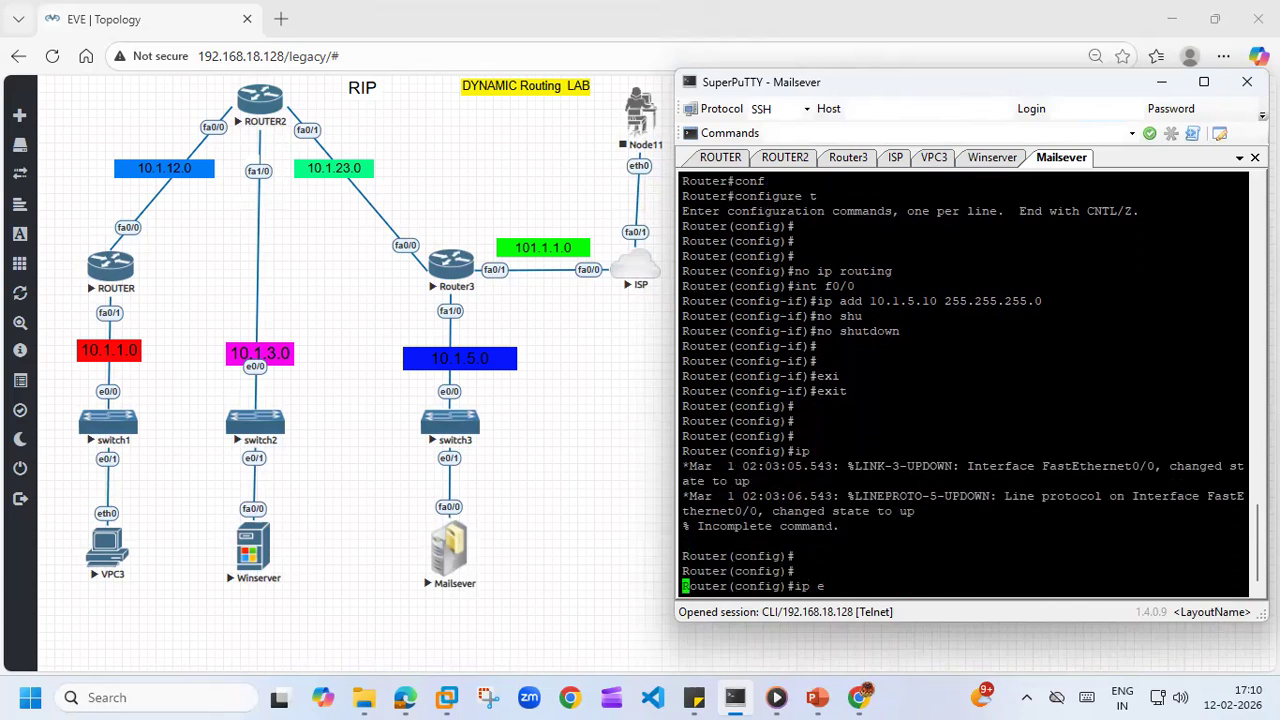
{"action": "key", "text": "Return"}
{"action": "type", "text": "ip de"}
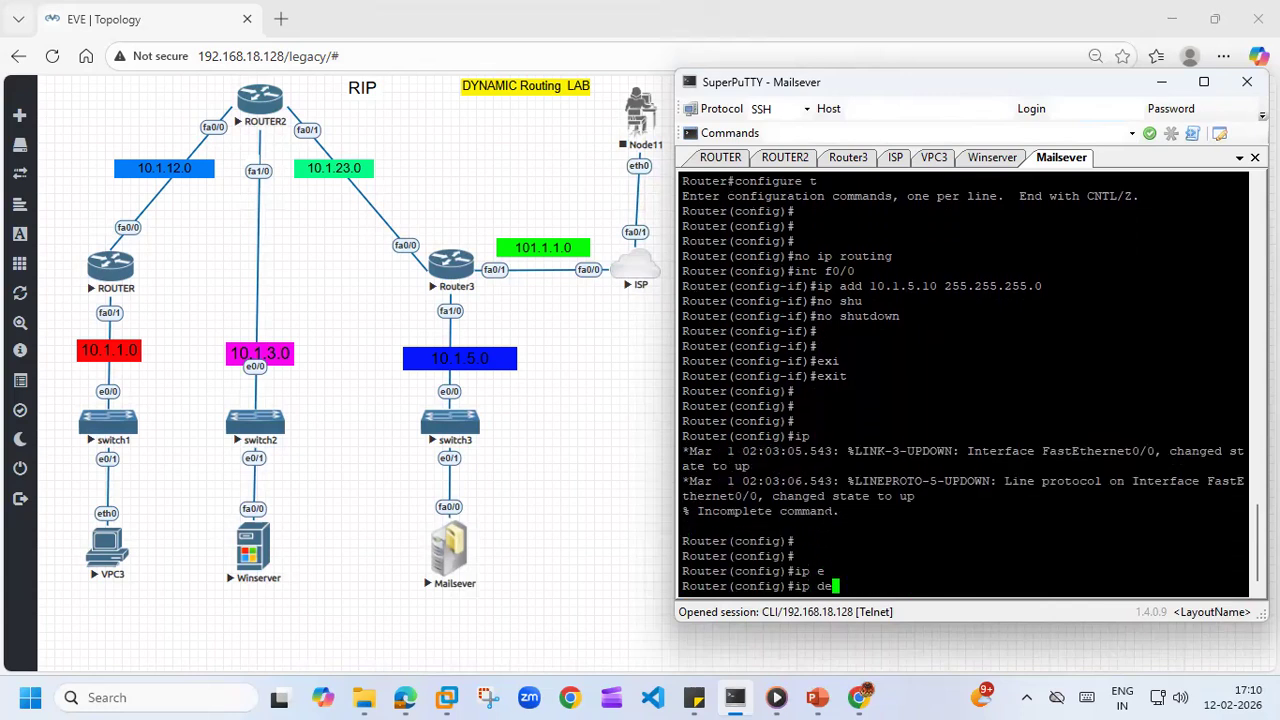
{"action": "key", "text": "Tab"}
{"action": "type", "text": "f"}
{"action": "key", "text": "Tab"}
{"action": "type", "text": "ault-ga"}
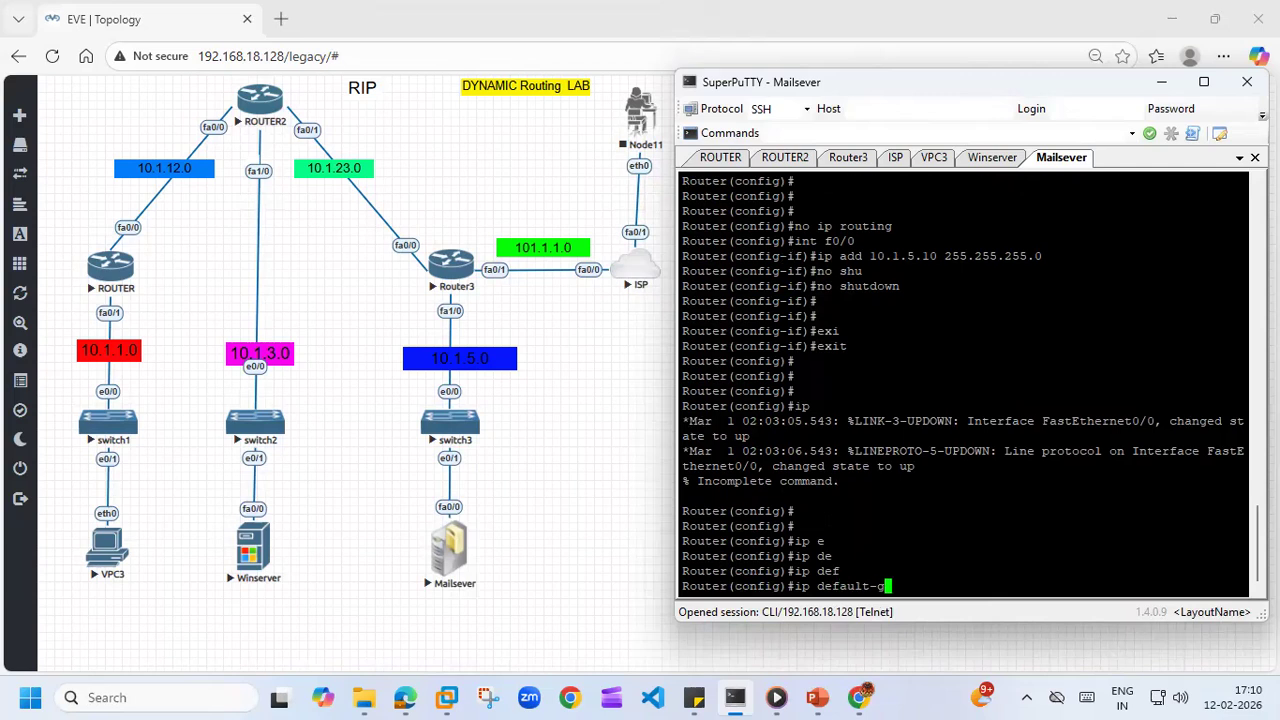
{"action": "key", "text": "Tab"}
{"action": "type", "text": "t"}
{"action": "key", "text": "BackSpace"}
{"action": "type", "text": "10.1.5.1"}
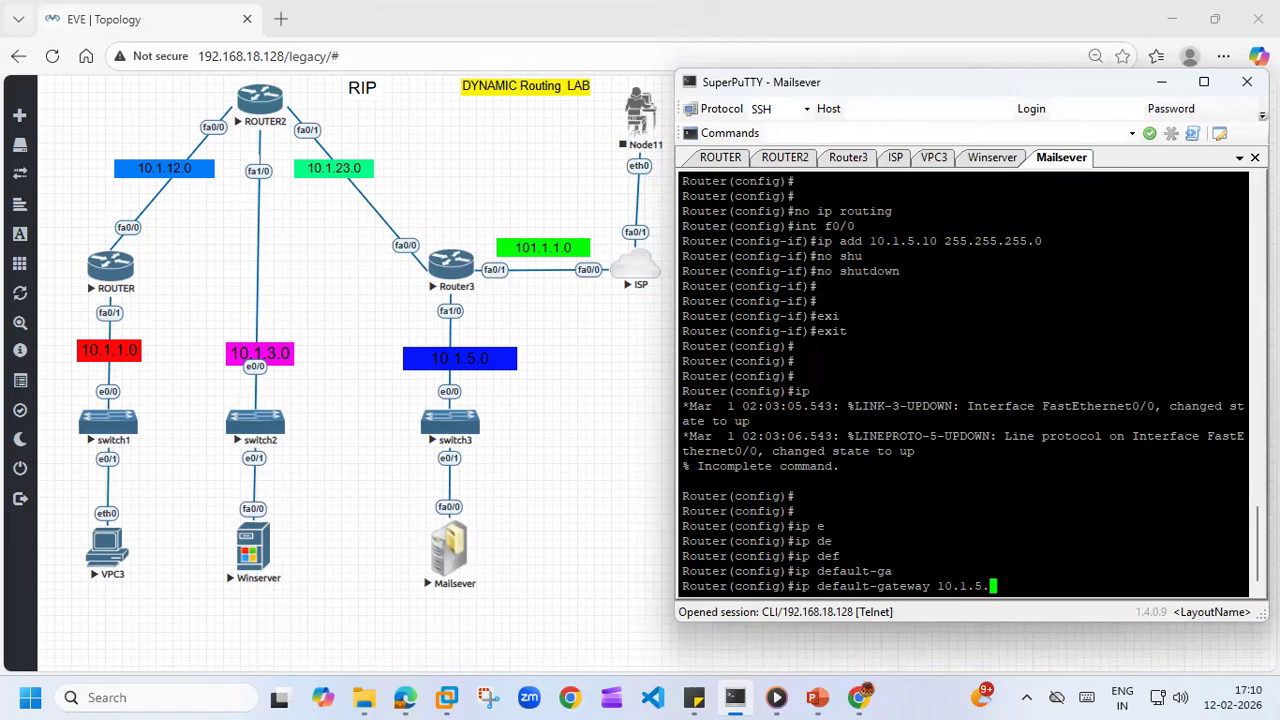
{"action": "key", "text": "Return"}
{"action": "key", "text": "Return"}
{"action": "key", "text": "Return"}
- Leave configuration mode on Mailsever and ping its default gateway 10.1.5.1
{"action": "key", "text": "ctrl+z"}
{"action": "key", "text": "Return"}
{"action": "key", "text": "Return"}
{"action": "type", "text": "pin"}
{"action": "type", "text": "g 10"}
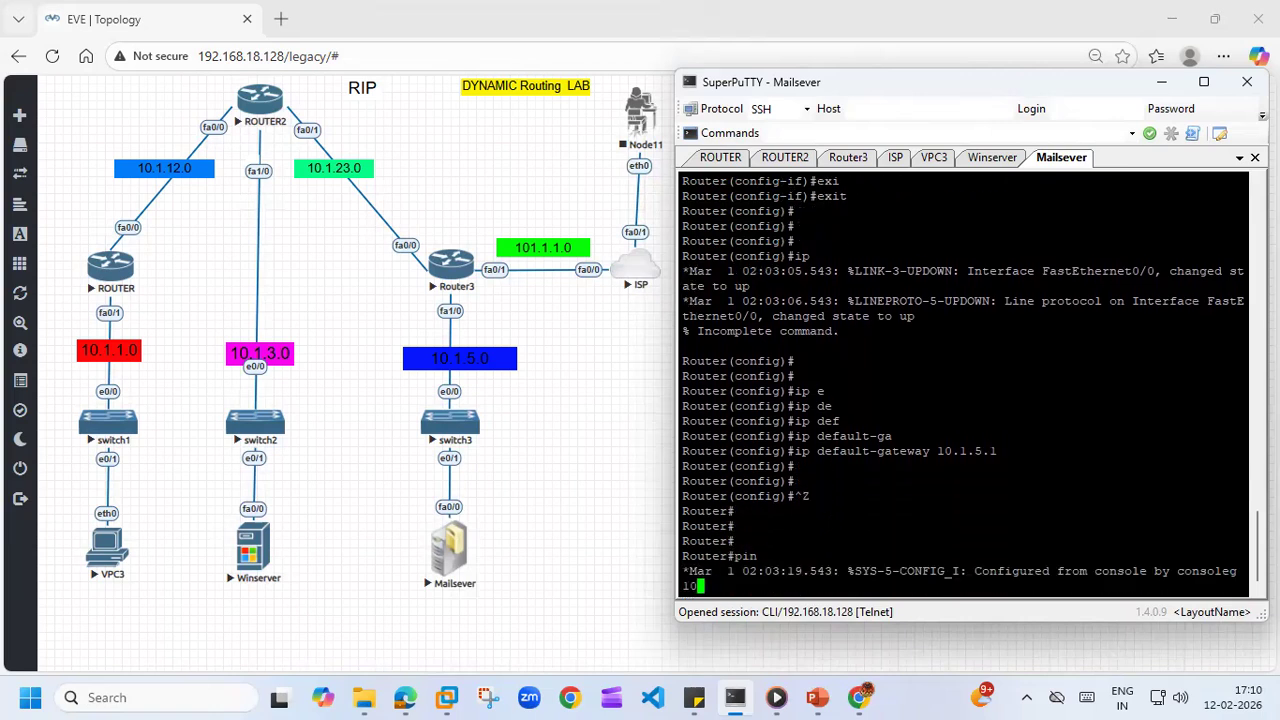
{"action": "key", "text": "Return"}
{"action": "key", "text": "Return"}
{"action": "key", "text": "Return"}
{"action": "key", "text": "Return"}
{"action": "type", "text": "ping"}
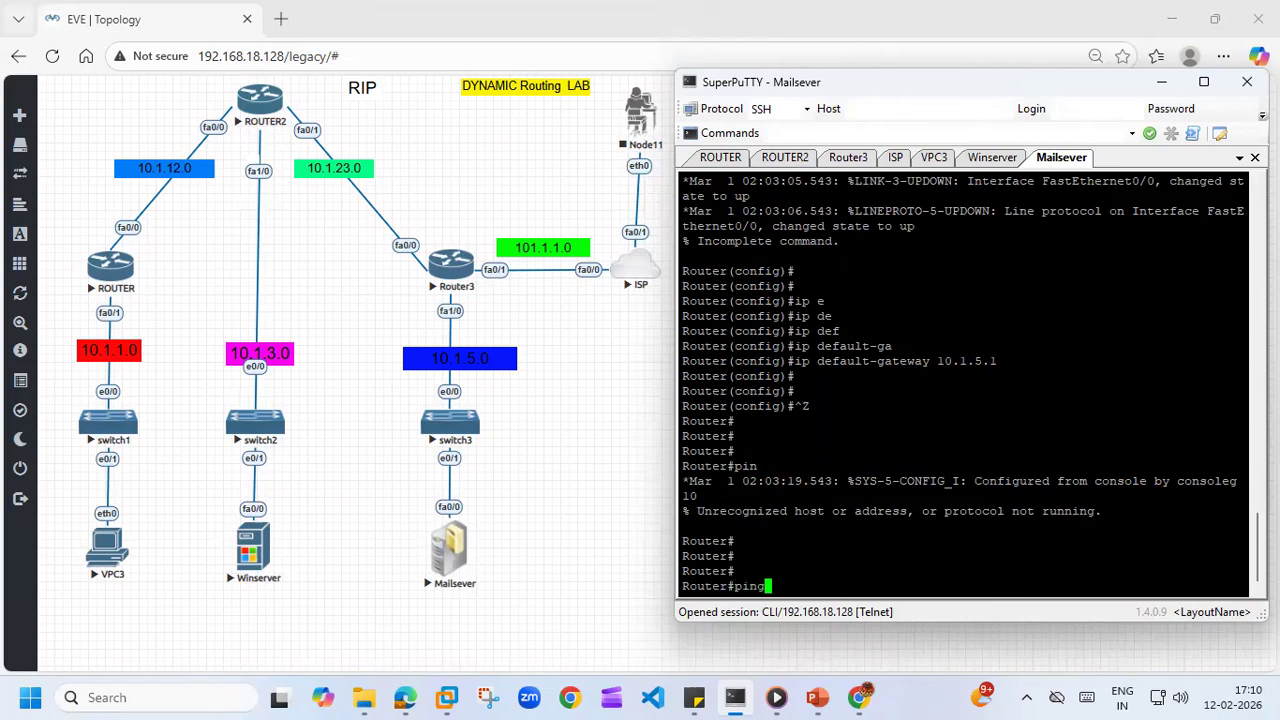
{"action": "type", "text": " 10.1.5.1"}
{"action": "key", "text": "Return"}
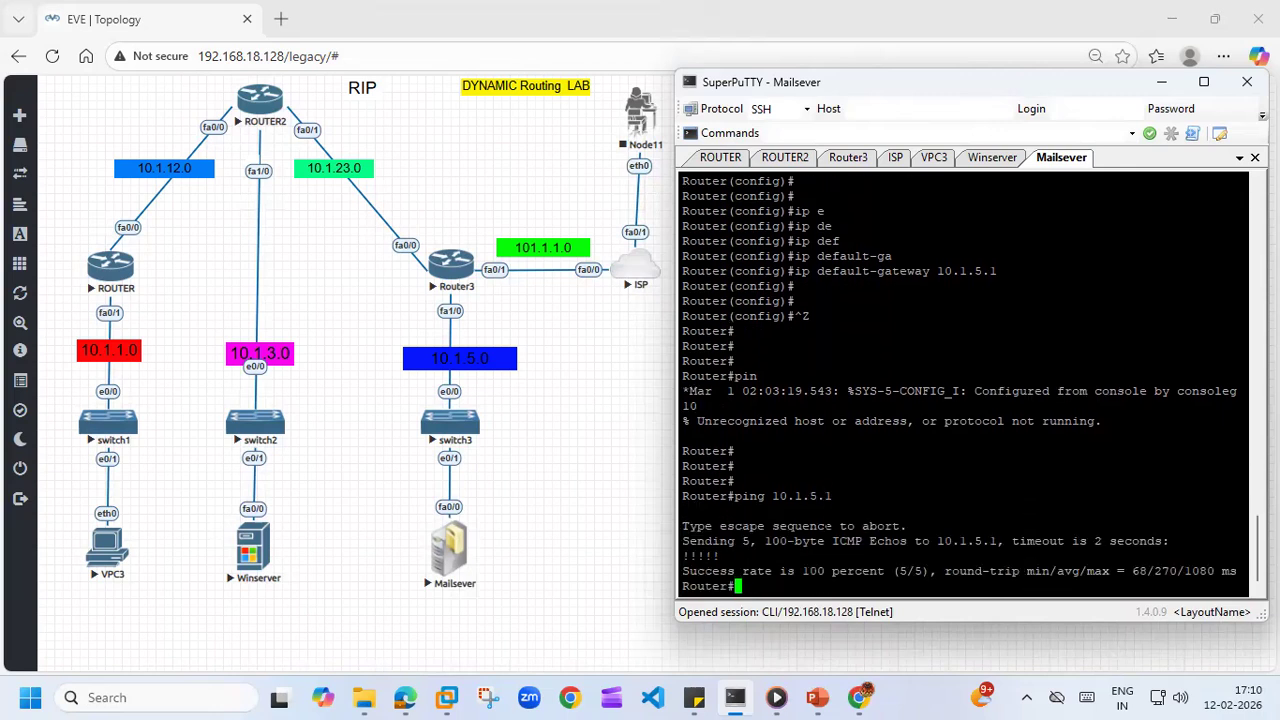
- Ping Router3's address 10.1.23.2 from Mailsever
{"action": "key", "text": "Up"}
{"action": "key", "text": "BackSpace"}
{"action": "key", "text": "BackSpace"}
{"action": "key", "text": "BackSpace"}
{"action": "type", "text": "23.2"}
{"action": "key", "text": "Return"}
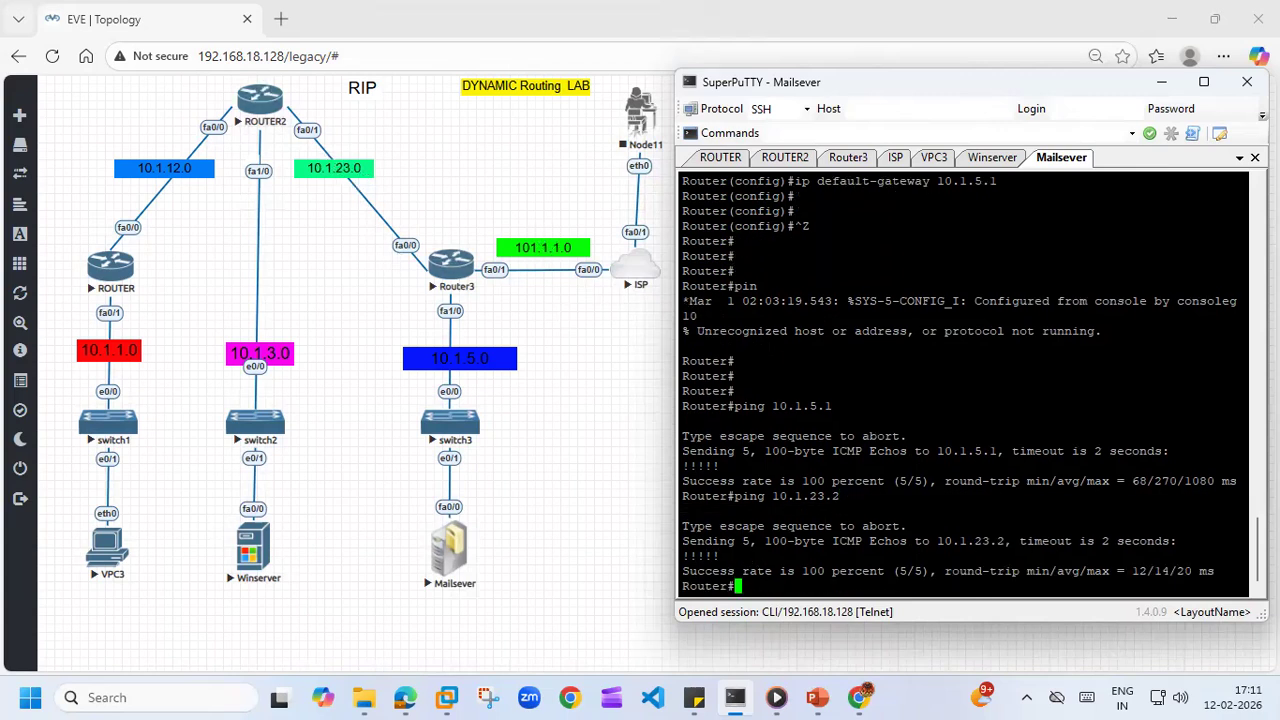
- Ping 101.1.1.1 and 101.1.1.2 on the Router3–ISP link from Mailsever
{"action": "type", "text": "ping 101."}
{"action": "type", "text": "1.1.1"}
{"action": "key", "text": "Return"}
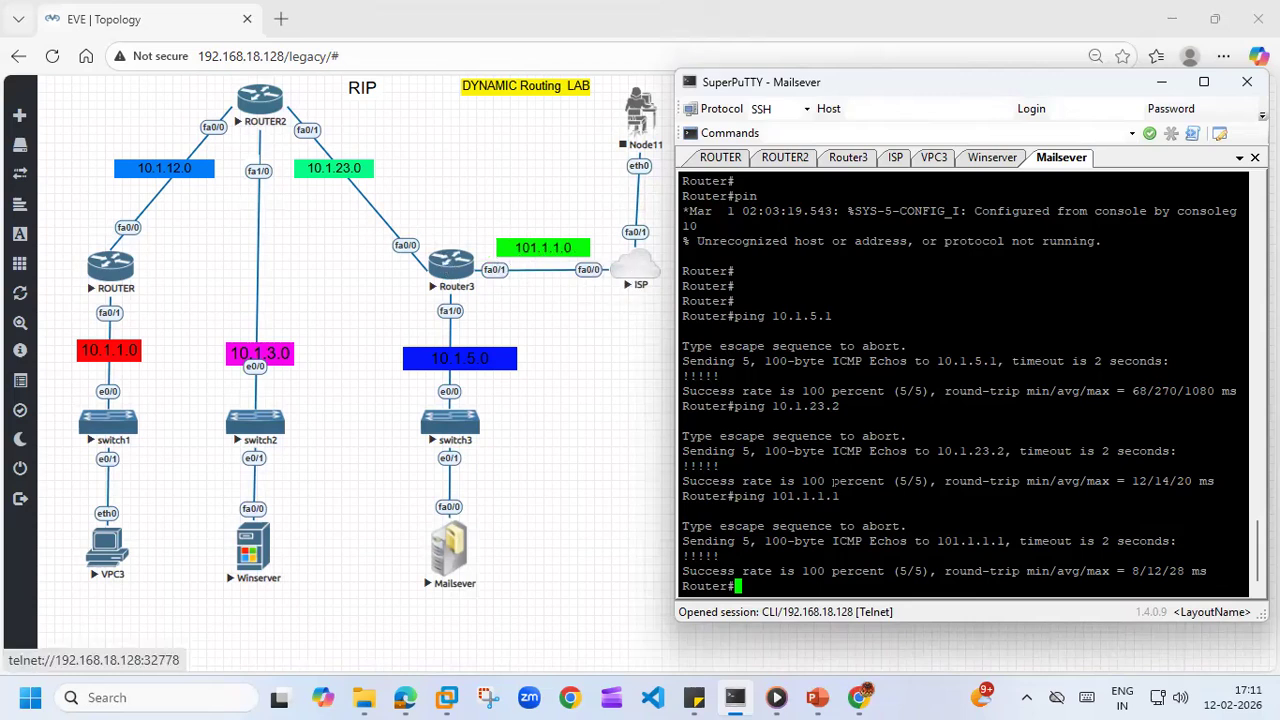
{"action": "key", "text": "Up"}
{"action": "key", "text": "BackSpace"}
{"action": "type", "text": "2"}
{"action": "key", "text": "Return"}
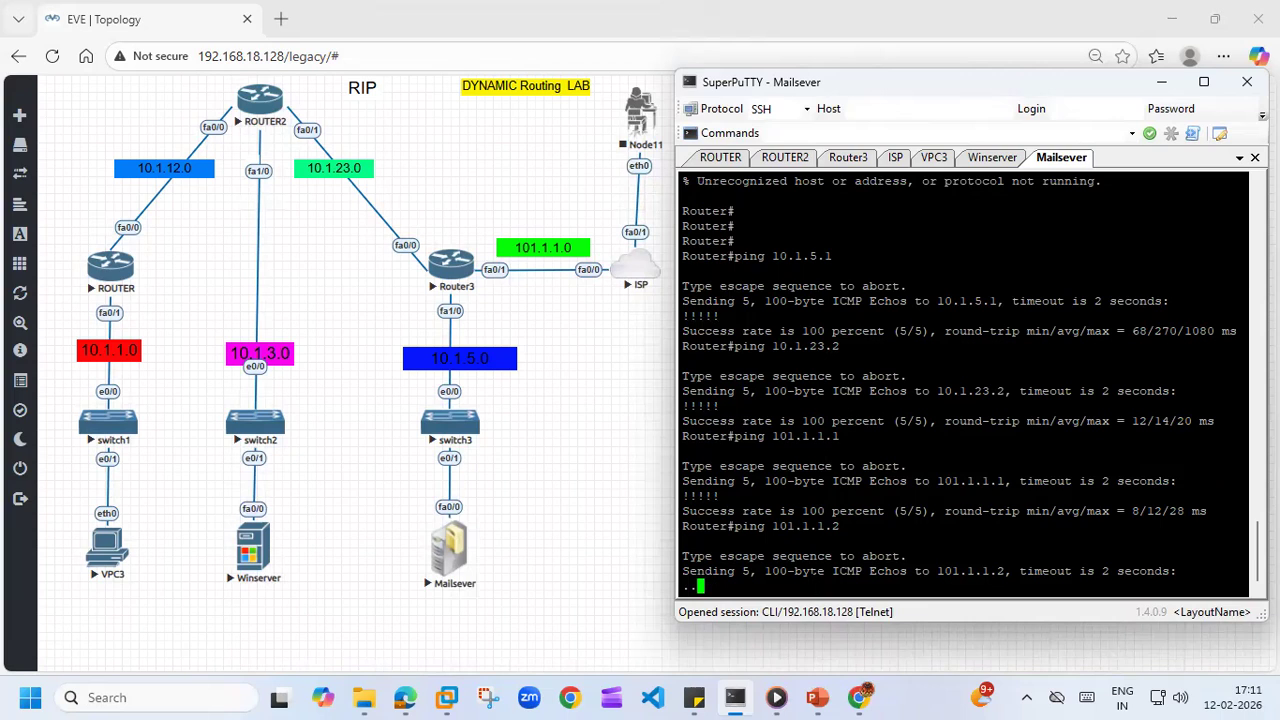
- Ping Winserver's address 10.1.3.10 from VPC3
{"action": "left_click", "coordinate": [936, 159]}
{"action": "type", "text": "ping 10.1.3.10"}
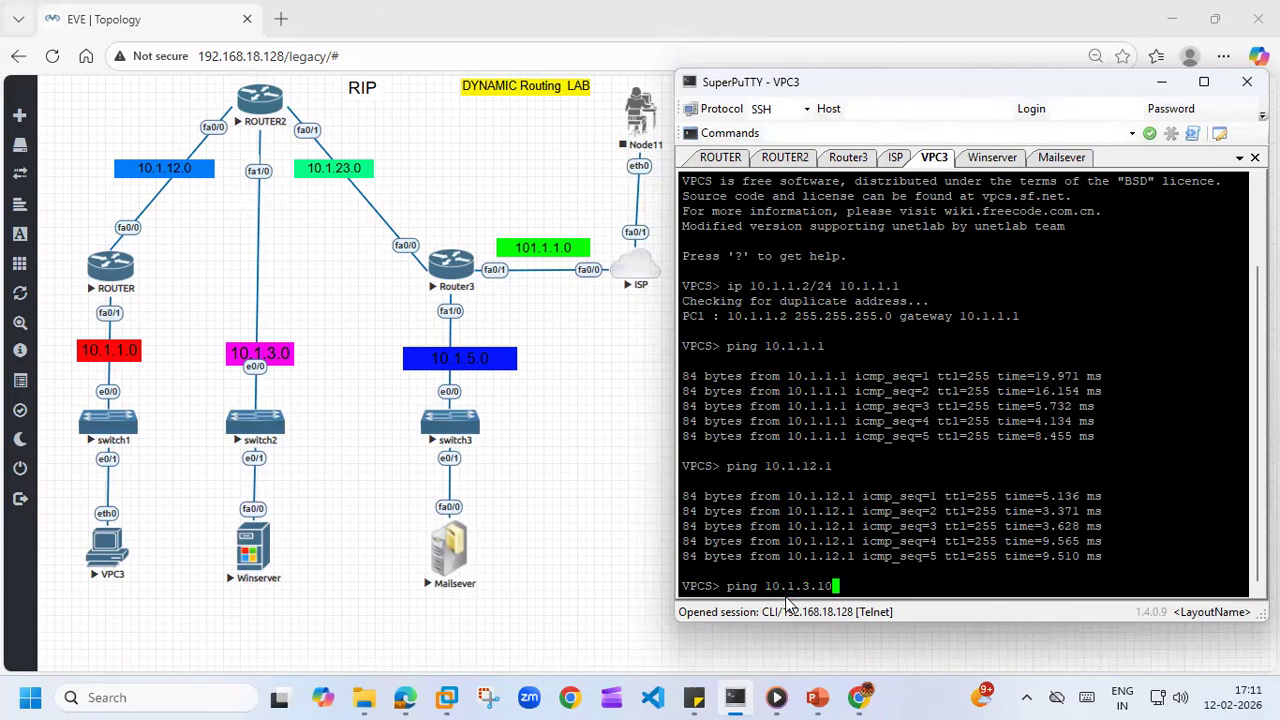
{"action": "key", "text": "Return"}
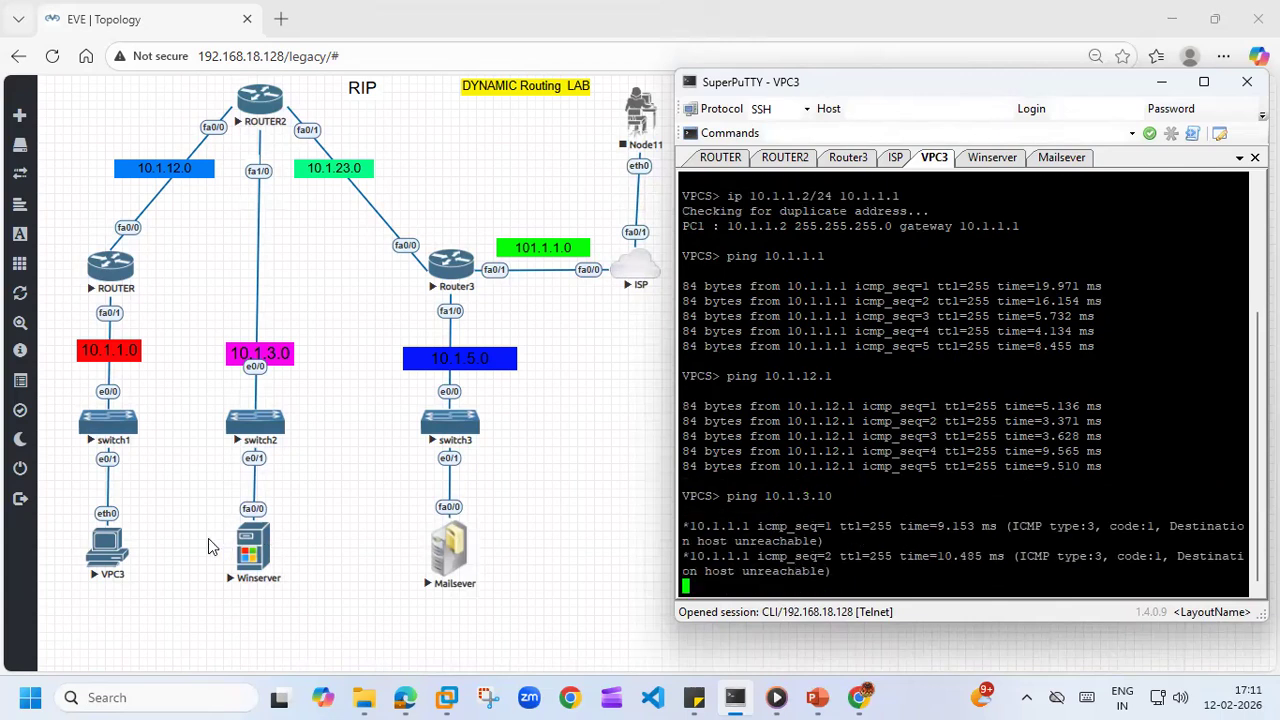
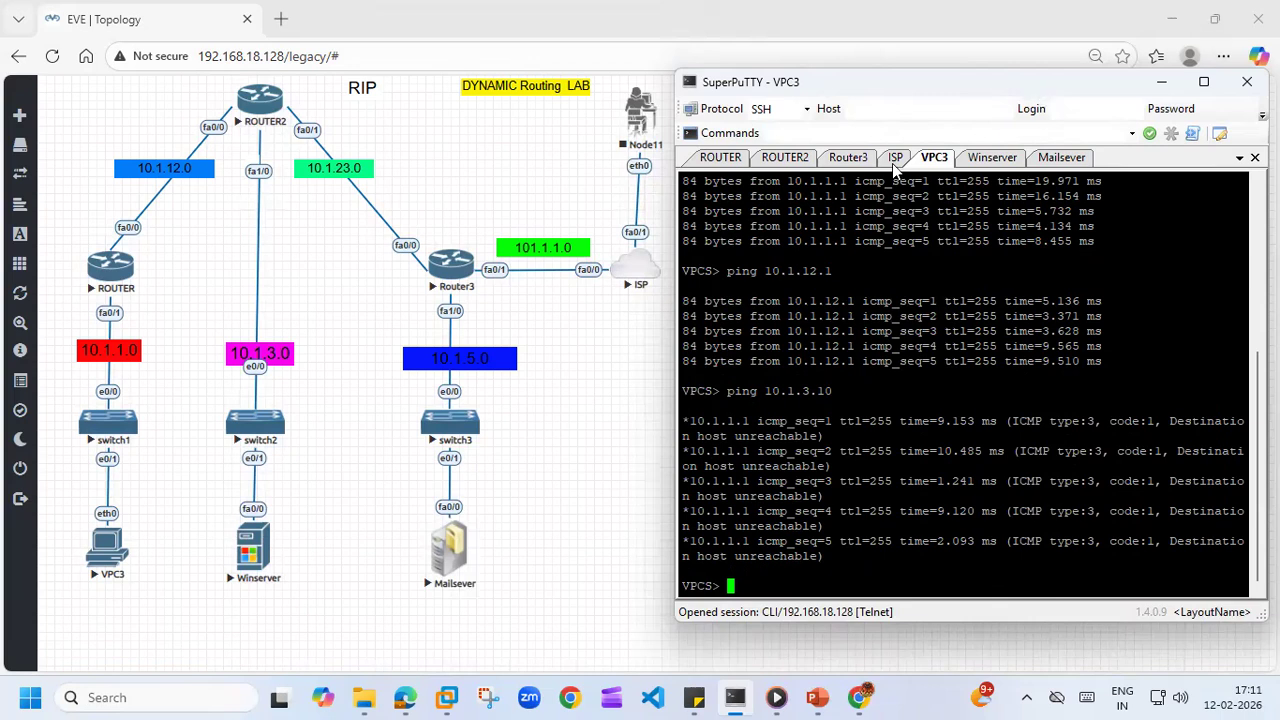
- Enter global configuration mode on Router3 with configure t
{"action": "left_click", "coordinate": [860, 160]}
{"action": "key", "text": "Return"}
{"action": "key", "text": "Return"}
{"action": "key", "text": "Return"}
{"action": "key", "text": "Return"}
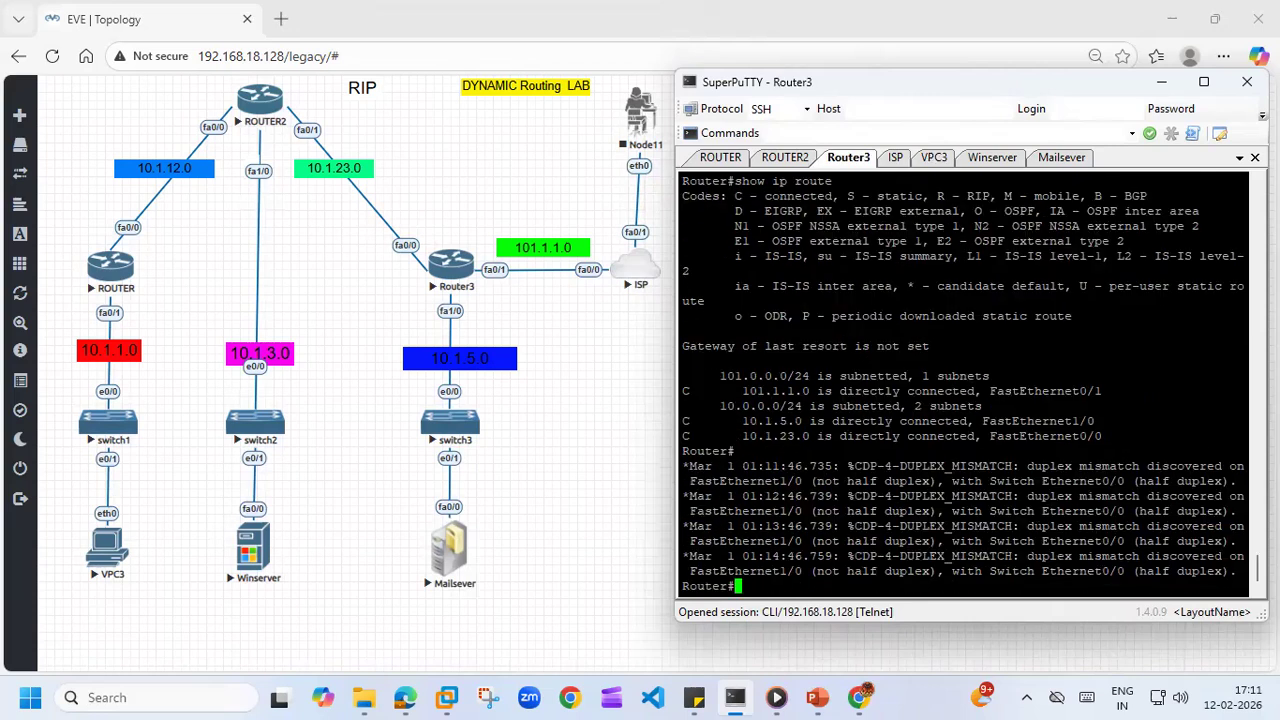
{"action": "type", "text": "conf"}
{"action": "key", "text": "Tab"}
{"action": "type", "text": "t"}
{"action": "key", "text": "Return"}
{"action": "key", "text": "Return"}
{"action": "key", "text": "Return"}
{"action": "key", "text": "Return"}
{"action": "key", "text": "Return"}
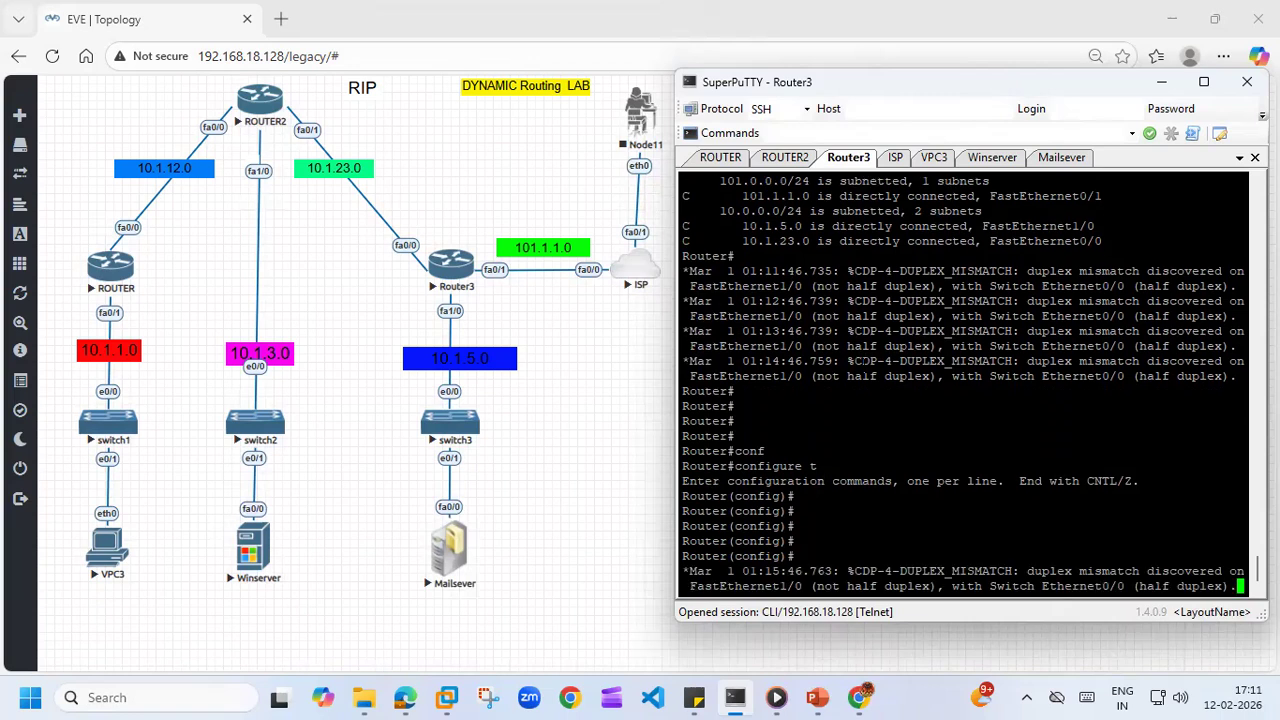
{"action": "key", "text": "Return"}
{"action": "key", "text": "Return"}
{"action": "key", "text": "Return"}
{"action": "key", "text": "Return"}
{"action": "key", "text": "Return"}
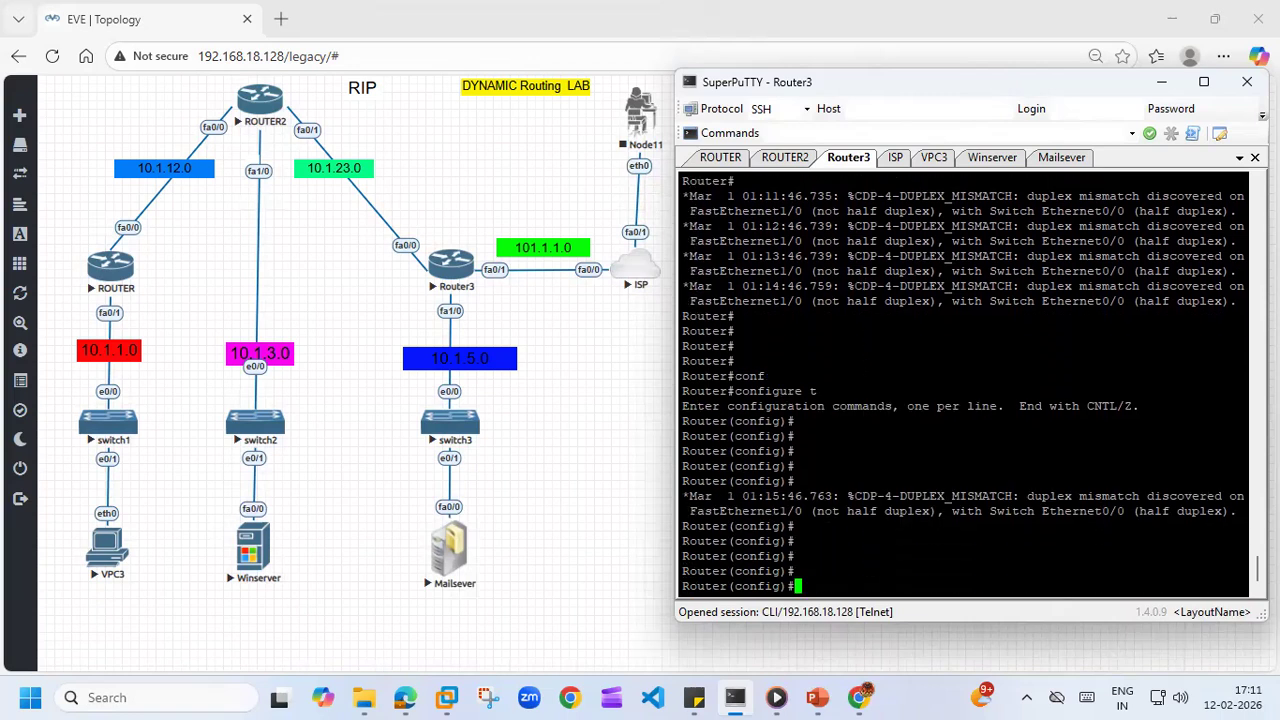
- Add a default static route on Router3 with ip route 0.0.0.0 0.0.0.0 101.1.1.2
{"action": "type", "text": "int"}
{"action": "key", "text": "BackSpace"}
{"action": "key", "text": "BackSpace"}
{"action": "key", "text": "BackSpace"}
{"action": "key", "text": "BackSpace"}
{"action": "type", "text": "in"}
{"action": "key", "text": "BackSpace"}
{"action": "key", "text": "BackSpace"}
{"action": "type", "text": "ip route 0.0.0.0 0.0.0.0 101.1.1.2"}
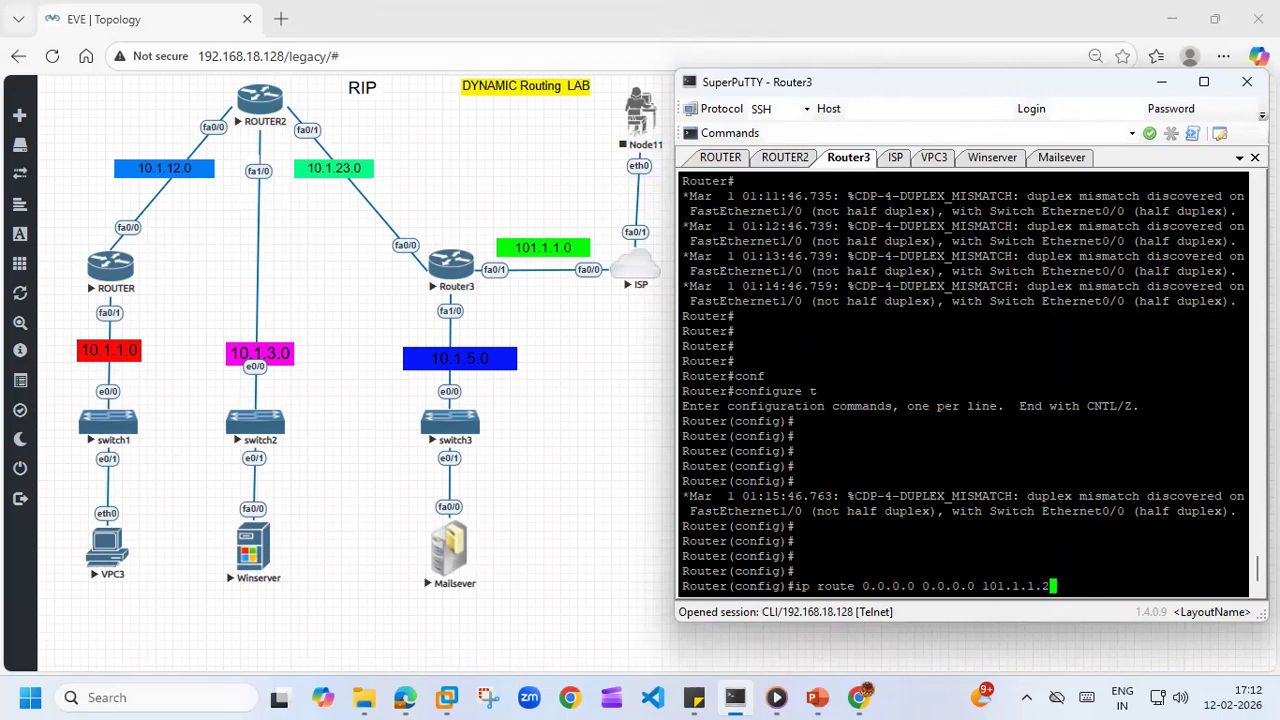
{"action": "key", "text": "Return"}
{"action": "key", "text": "Return"}
{"action": "key", "text": "Return"}
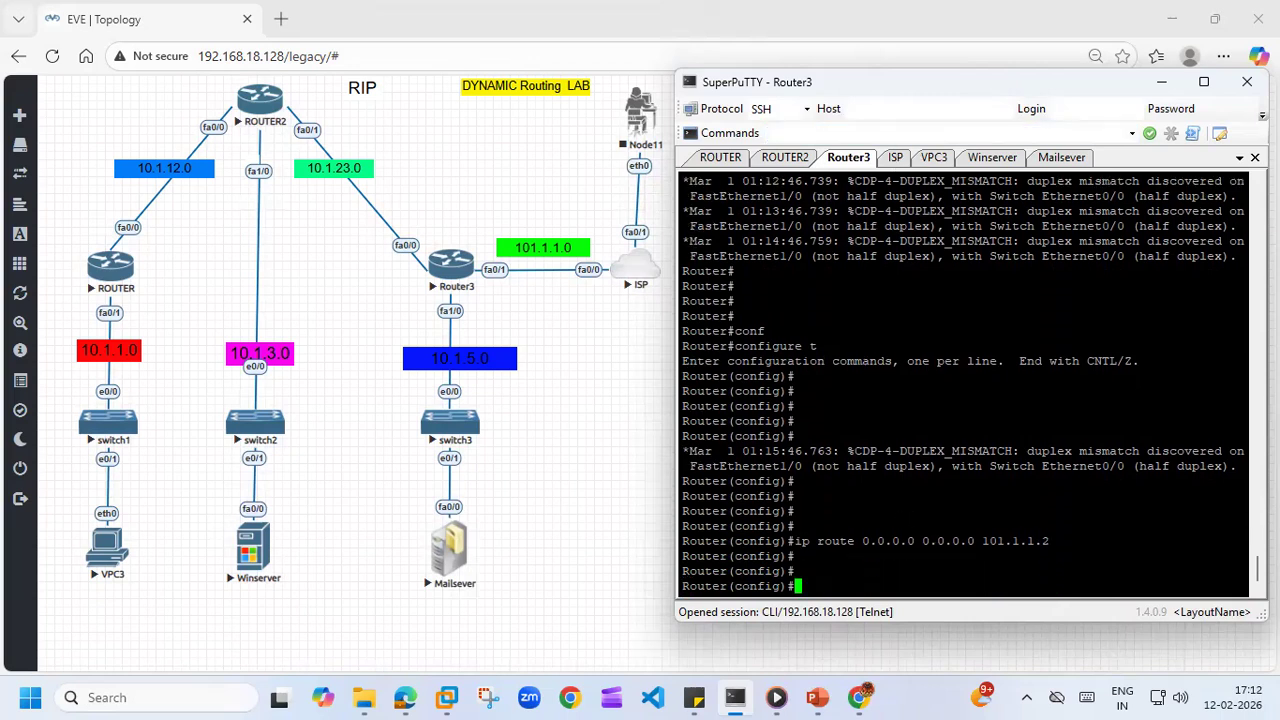
- Enter global configuration mode on the ISP router with configure t
{"action": "left_click", "coordinate": [896, 160]}
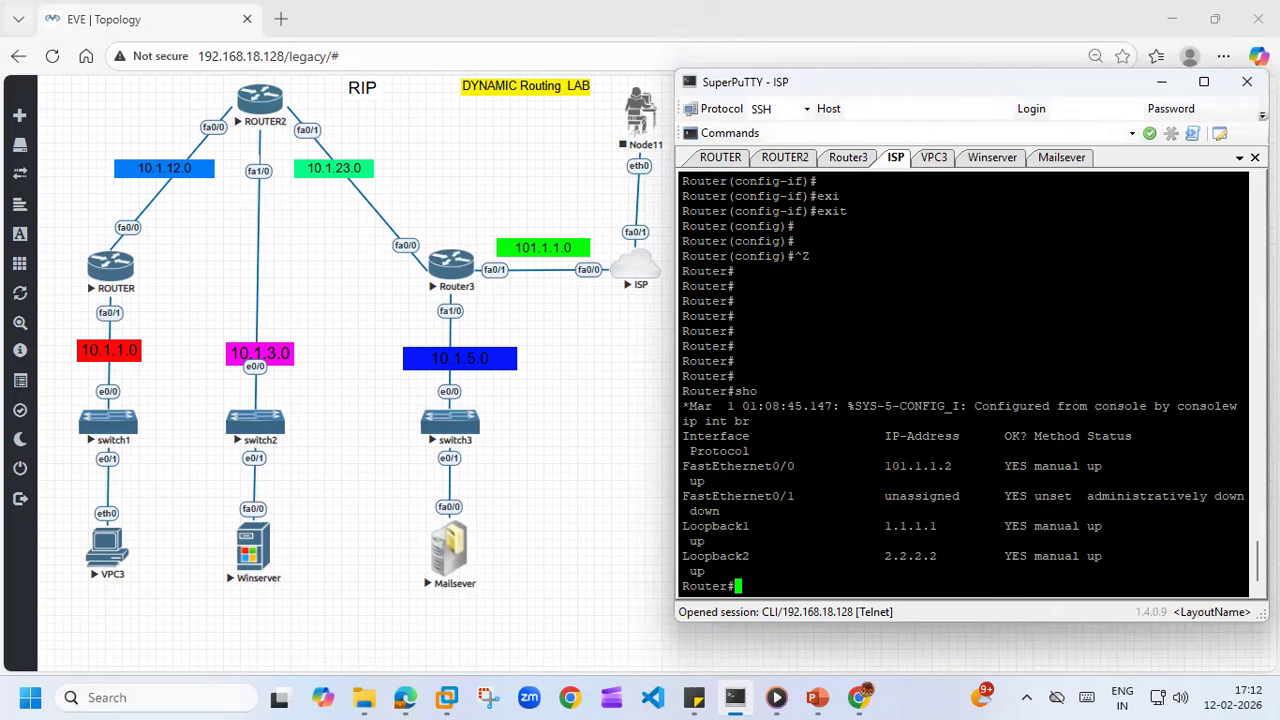
{"action": "type", "text": "conf"}
{"action": "key", "text": "Tab"}
{"action": "type", "text": "t"}
{"action": "key", "text": "Return"}
{"action": "key", "text": "Return"}
{"action": "key", "text": "Return"}
{"action": "key", "text": "Return"}
- Add a default static route on the ISP router with ip route 0.0.0.0 0.0.0.0 101.1.1.1
{"action": "type", "text": "int"}
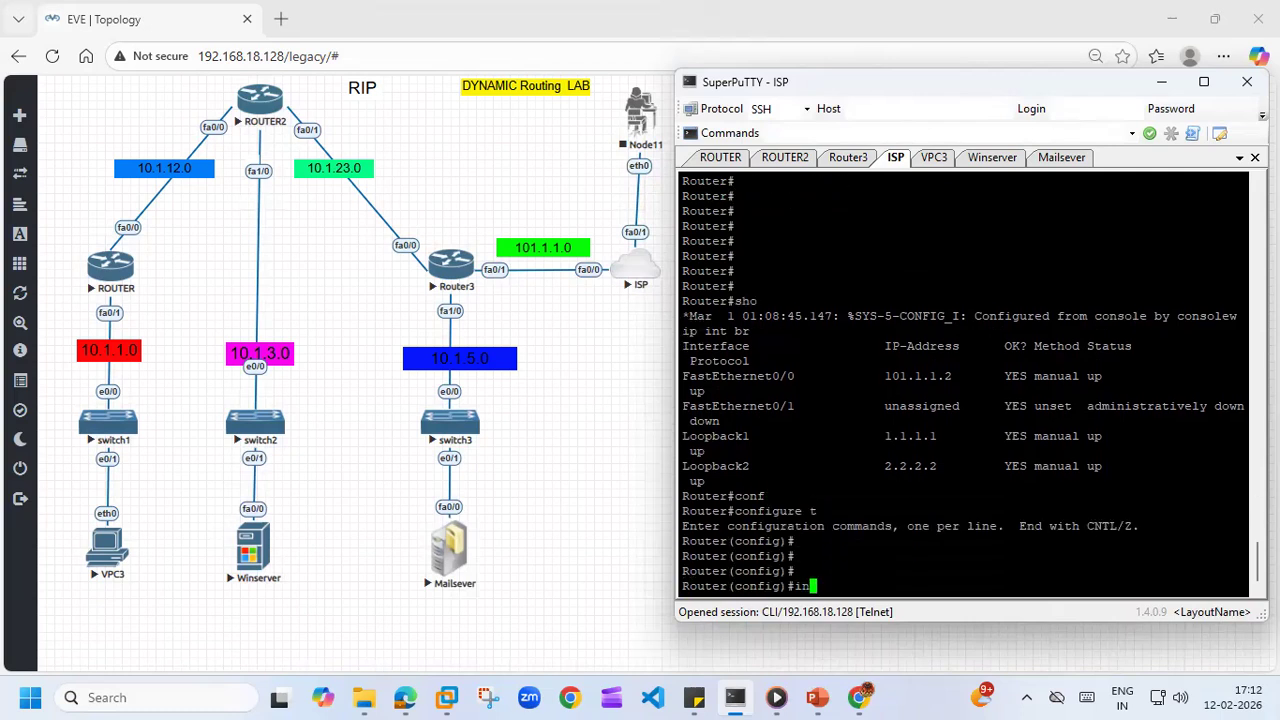
{"action": "key", "text": "BackSpace"}
{"action": "key", "text": "BackSpace"}
{"action": "key", "text": "BackSpace"}
{"action": "key", "text": "BackSpace"}
{"action": "type", "text": "ip route 0.0.0.0 "}
{"action": "type", "text": ".0.0.0"}
{"action": "key", "text": "BackSpace"}
{"action": "key", "text": "BackSpace"}
{"action": "key", "text": "BackSpace"}
{"action": "key", "text": "BackSpace"}
{"action": "key", "text": "BackSpace"}
{"action": "key", "text": "BackSpace"}
{"action": "type", "text": "0.0.0.0 101.1.1.1"}
{"action": "key", "text": "Return"}
{"action": "key", "text": "Return"}
{"action": "key", "text": "Return"}
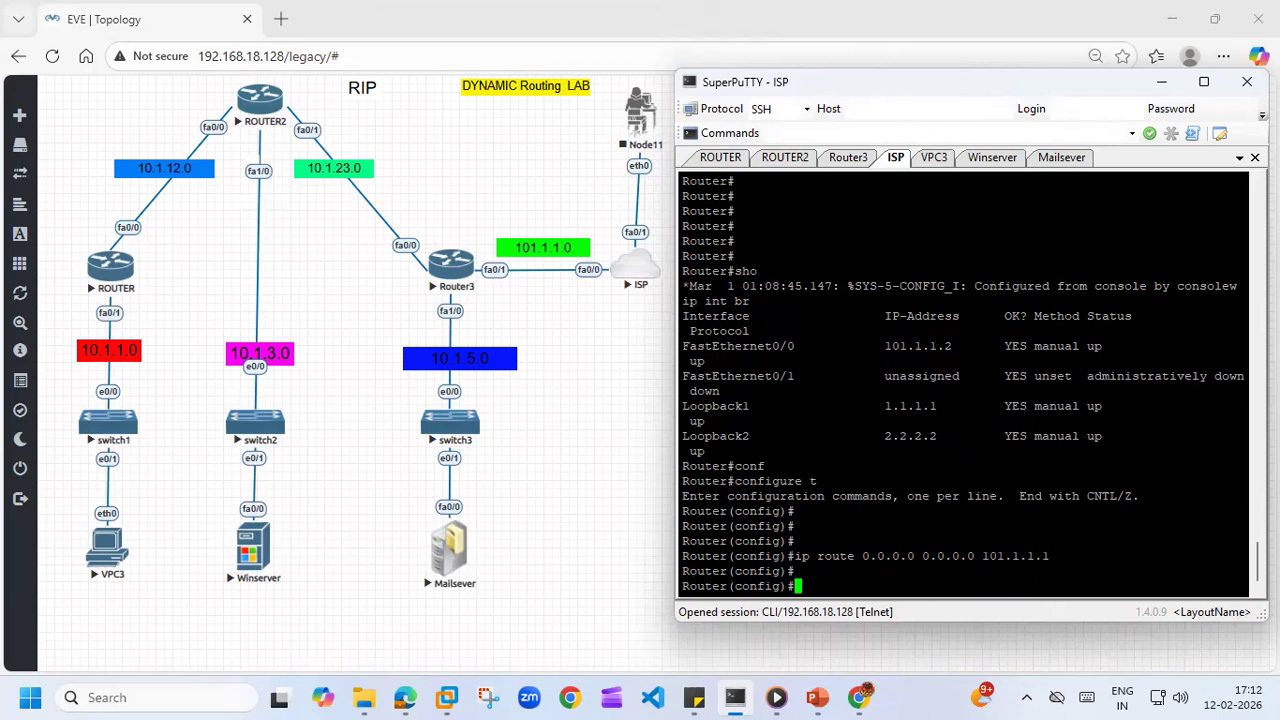
- Leave configuration mode on the ISP router and return to a clean privileged prompt
{"action": "key", "text": "ctrl+z"}
{"action": "key", "text": "Return"}
{"action": "key", "text": "Return"}
{"action": "key", "text": "Return"}
{"action": "type", "text": "ping"}
{"action": "key", "text": "Return"}
{"action": "key", "text": "Return"}
{"action": "key", "text": "Return"}
{"action": "key", "text": "Return"}
{"action": "key", "text": "Return"}
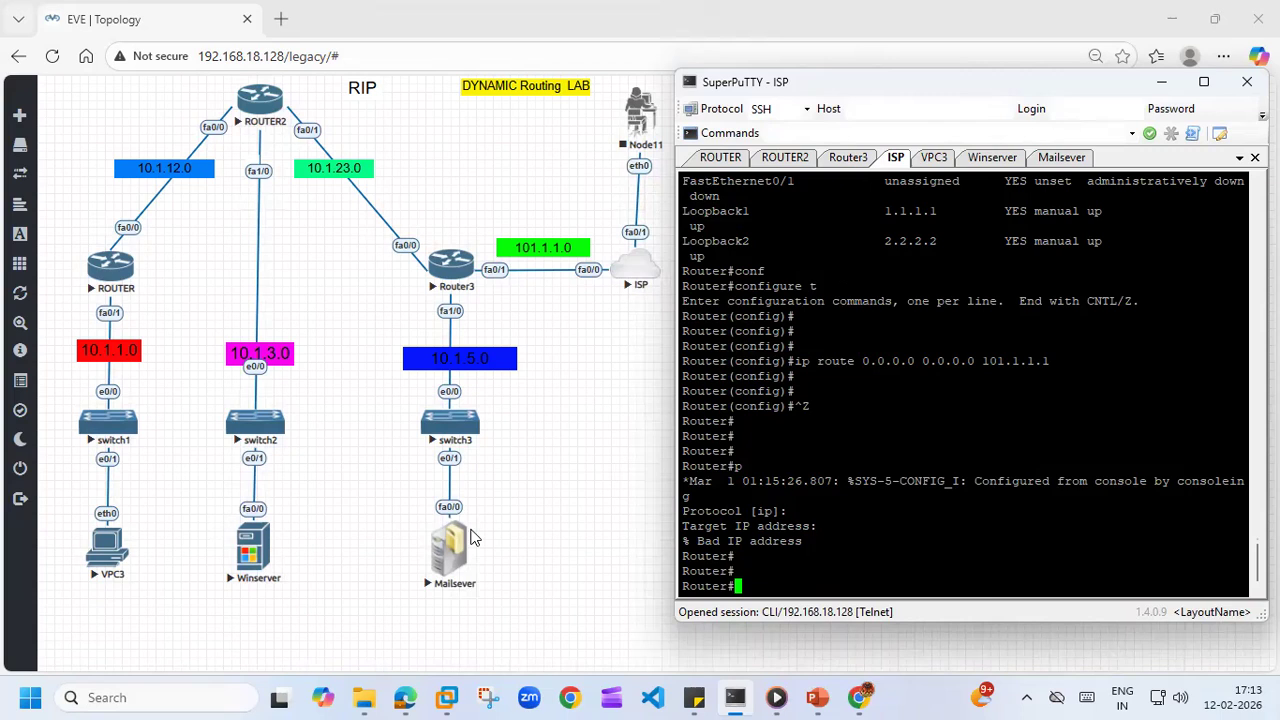
- Test reachability of the ISP loopbacks from Mailsever by pinging 1.1.1.1 and 2.2.2.2
{"action": "left_click", "coordinate": [1063, 158]}
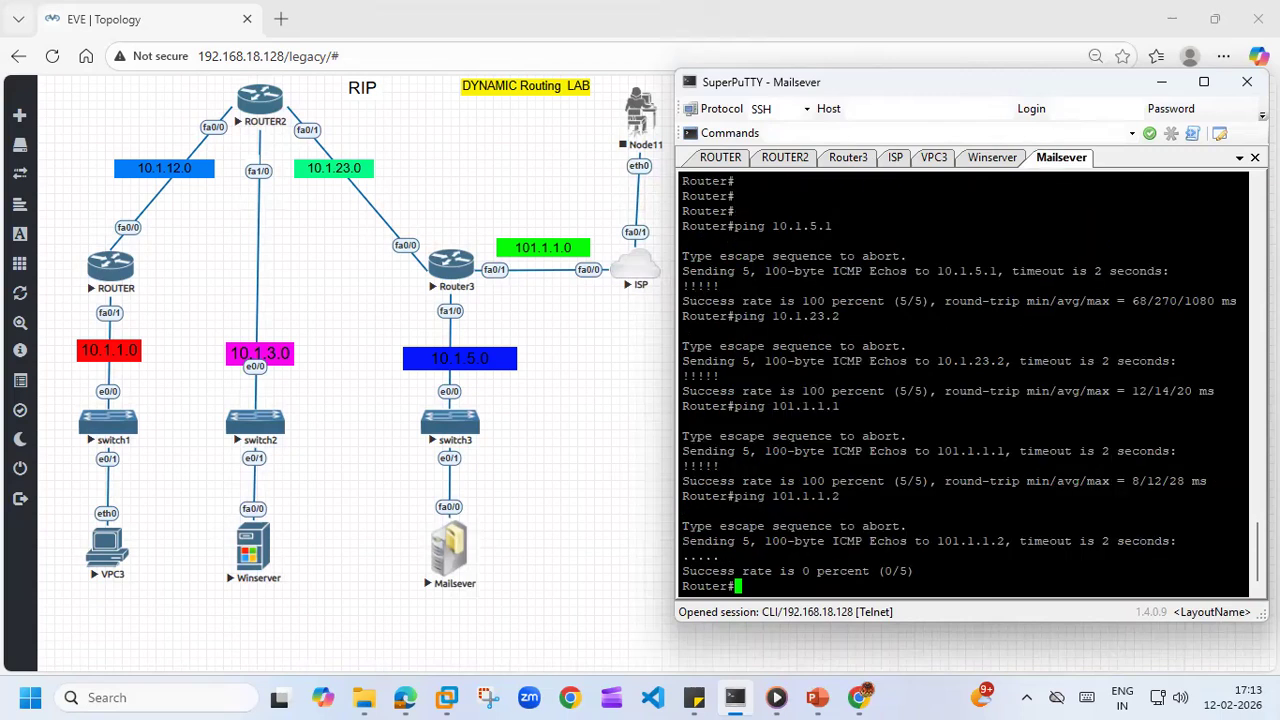
{"action": "type", "text": "ping 1.1.1.1"}
{"action": "key", "text": "Return"}
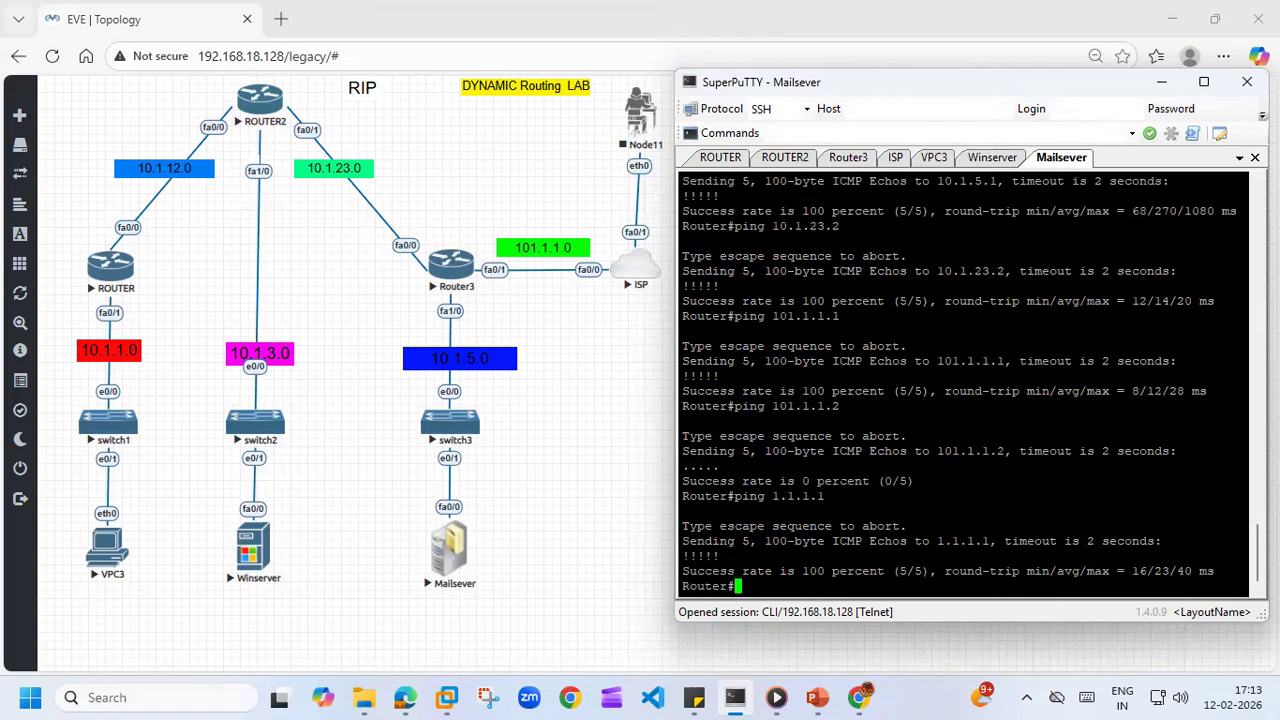
{"action": "type", "text": "ping 2.2.2.2"}
{"action": "key", "text": "Return"}
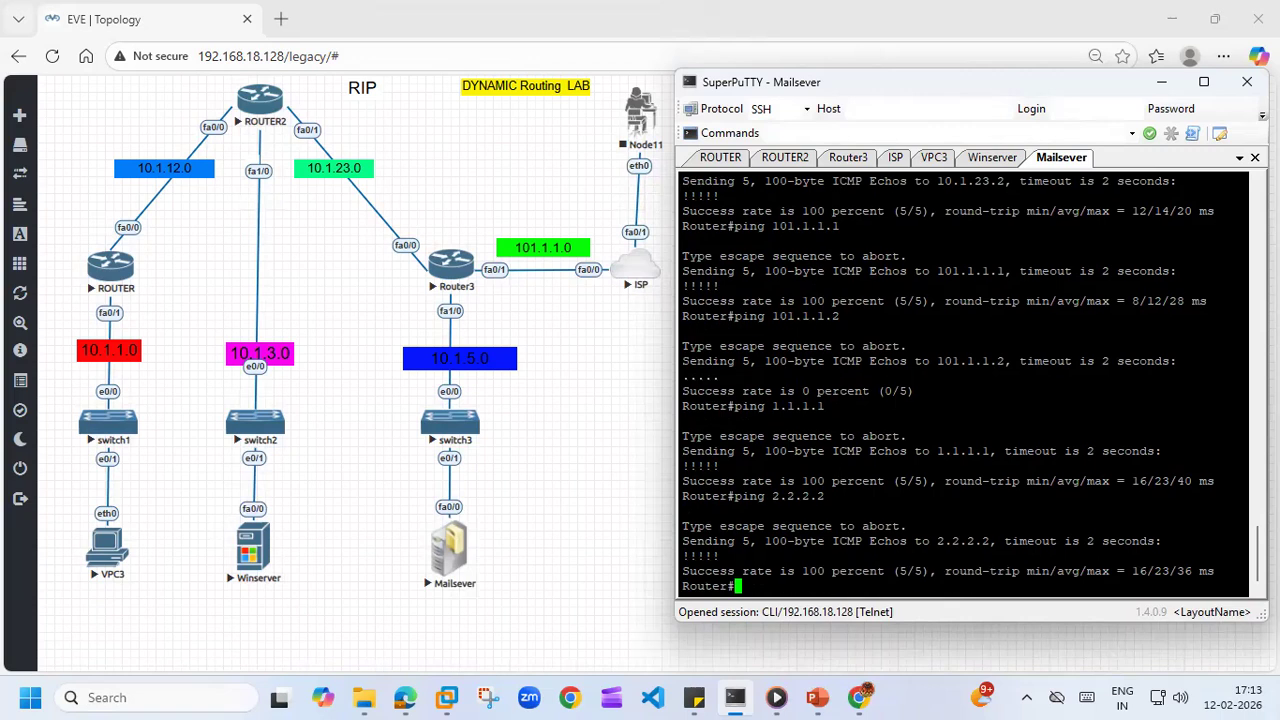
- Test reachability of the ISP loopbacks by pinging 1.1.1.1 from VPC3 and 2.2.2.2 from Winserver
{"action": "left_click", "coordinate": [934, 160]}
{"action": "type", "text": "ping 1.1.1.1"}
{"action": "key", "text": "Return"}
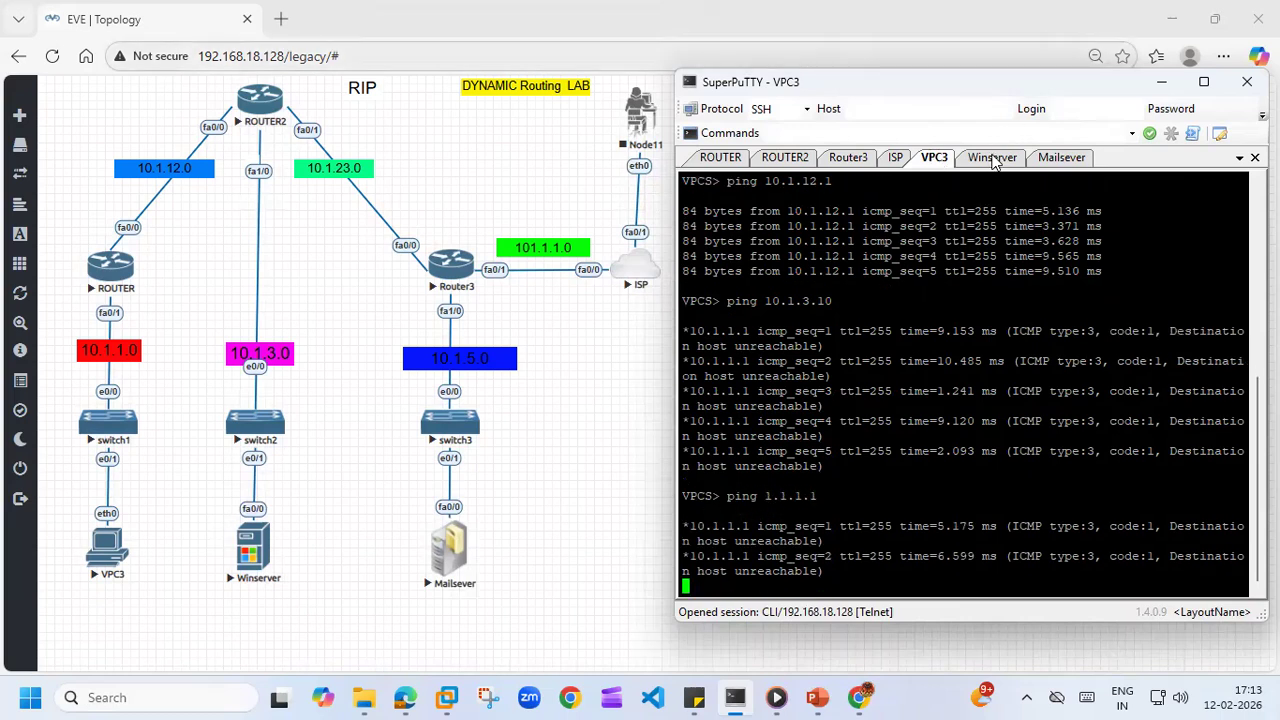
{"action": "left_click", "coordinate": [993, 160]}
{"action": "type", "text": "ping 2.2.2.2"}
{"action": "key", "text": "Return"}
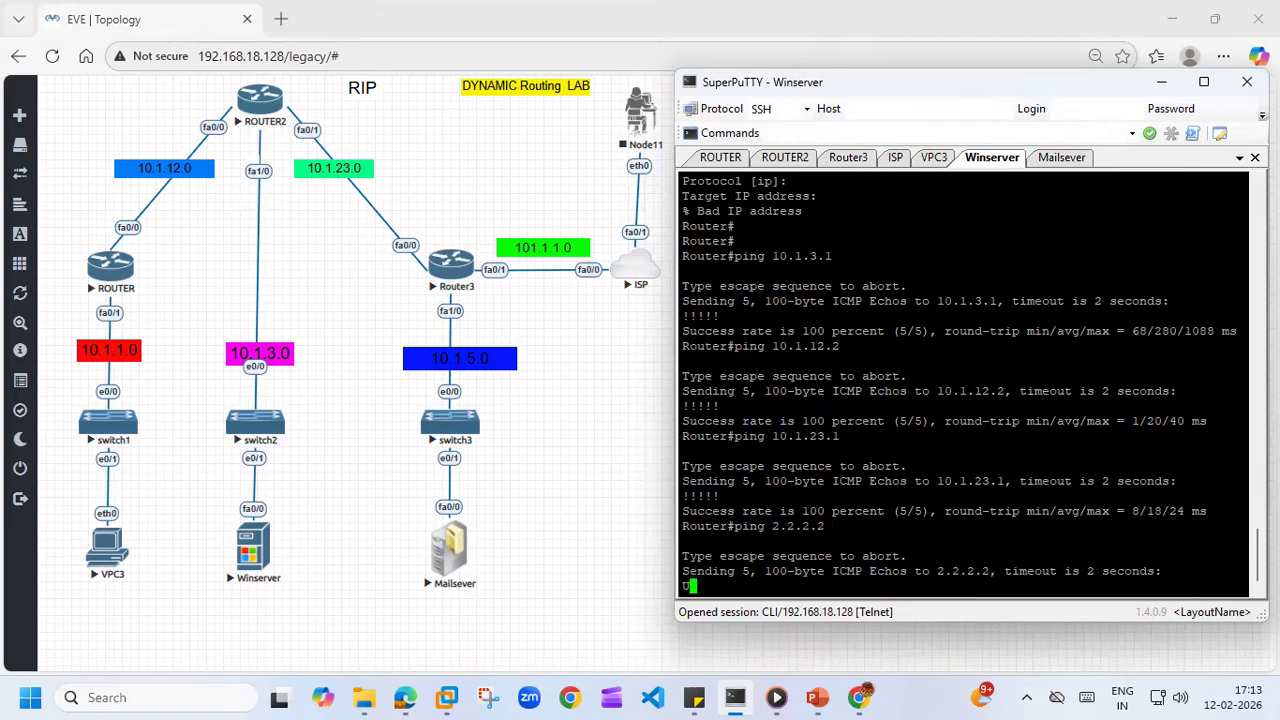
{"action": "left_click", "coordinate": [924, 162]}
{"action": "left_click", "coordinate": [988, 163]}
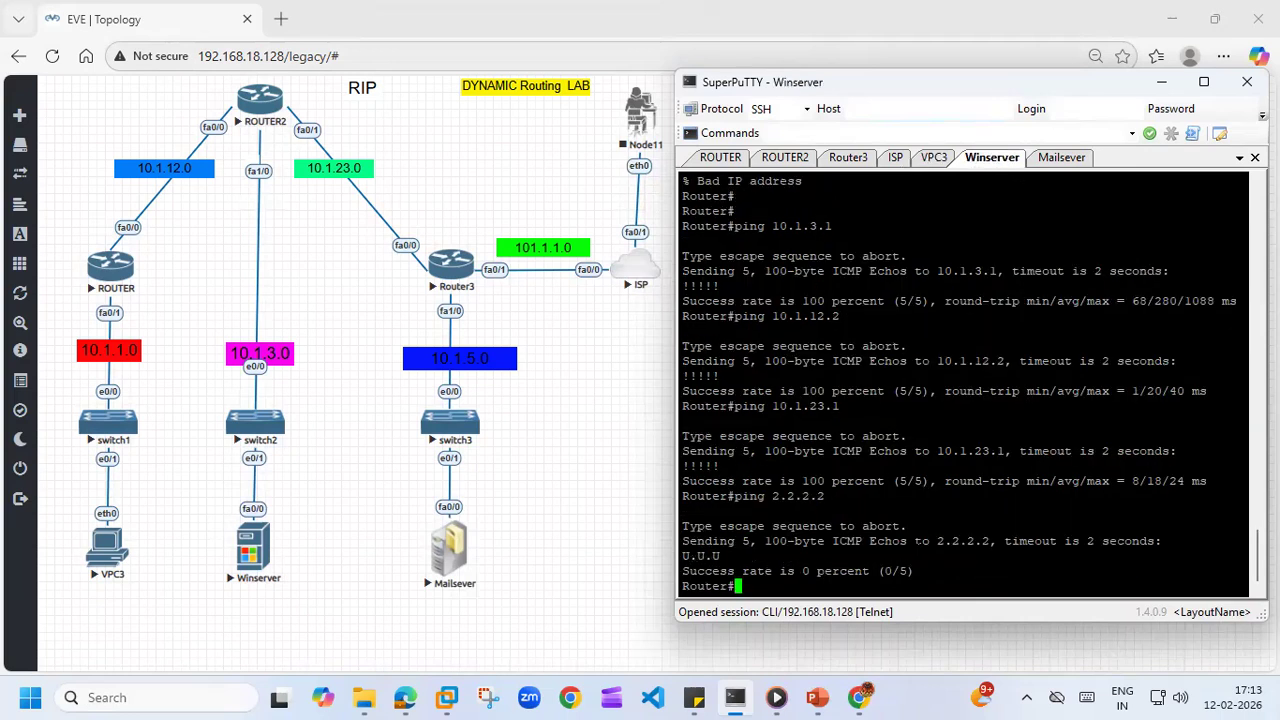
{"action": "left_click", "coordinate": [896, 160]}
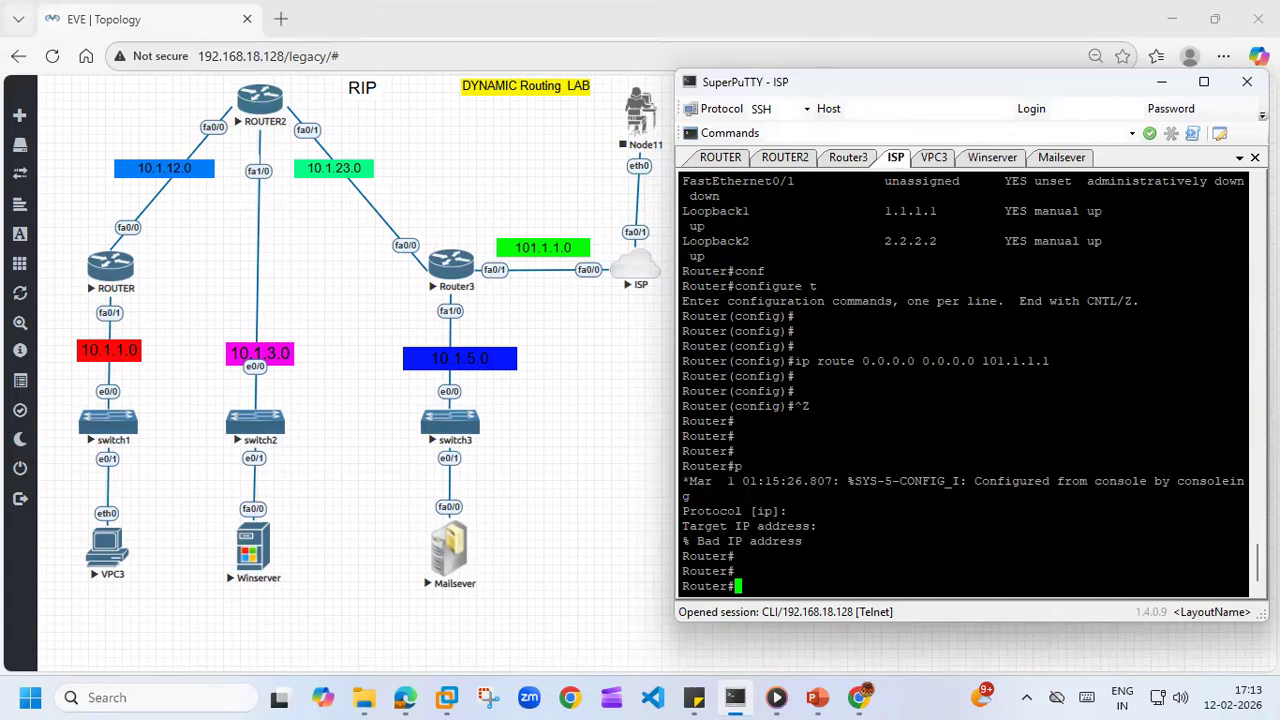
{"action": "left_click", "coordinate": [847, 160]}
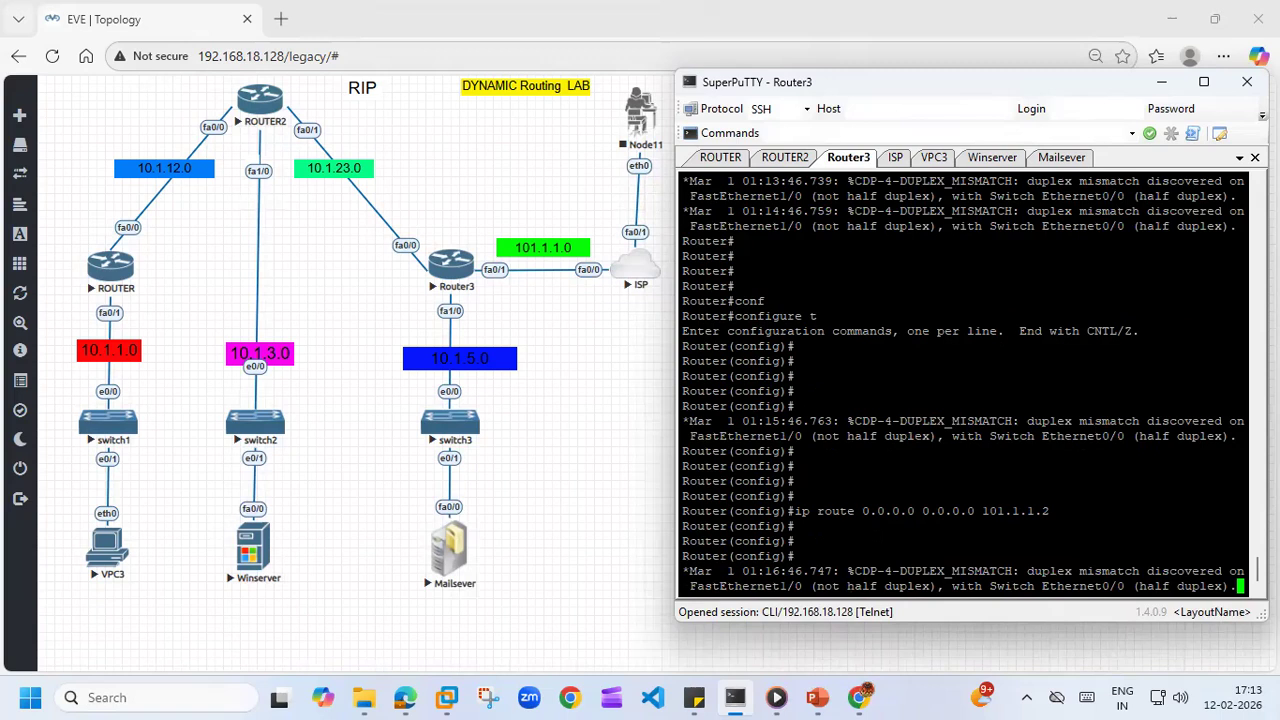
{"action": "key", "text": "Return"}
{"action": "key", "text": "Return"}
{"action": "key", "text": "Return"}
{"action": "key", "text": "Return"}
{"action": "key", "text": "Return"}
{"action": "key", "text": "Return"}
{"action": "key", "text": "Return"}
{"action": "type", "text": "ip"}
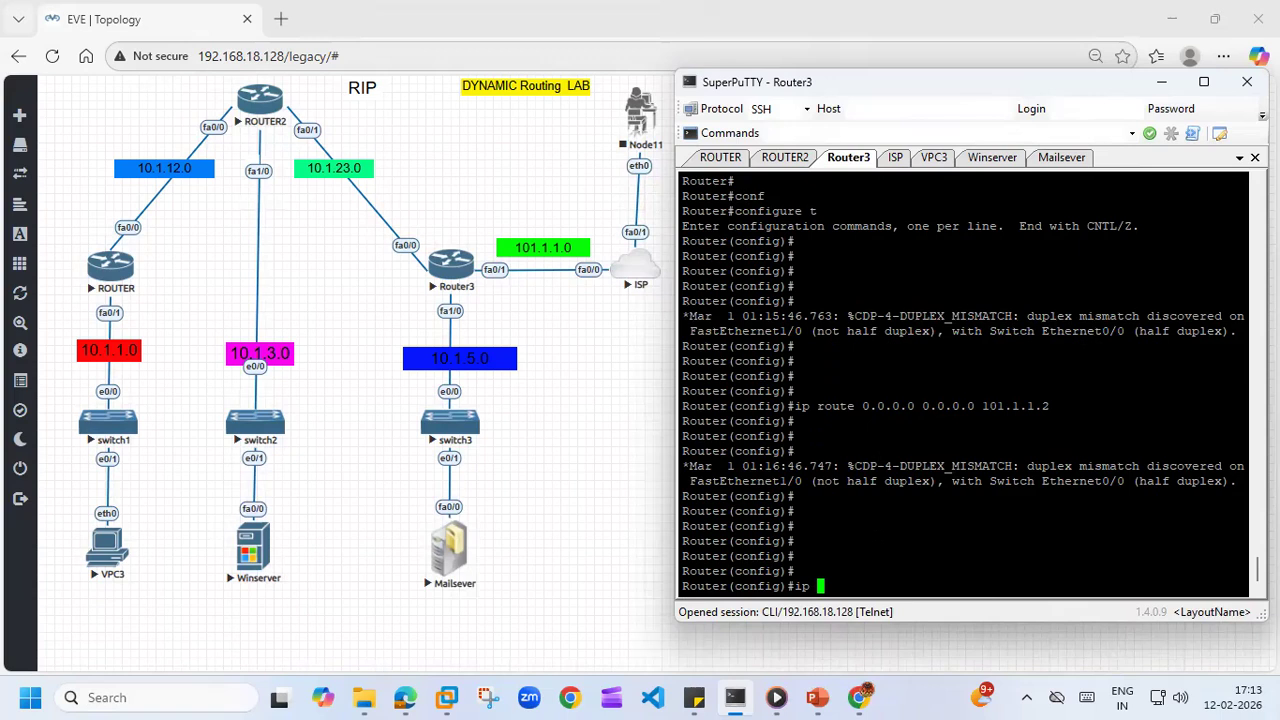
{"action": "key", "text": "BackSpace"}
{"action": "key", "text": "BackSpace"}
{"action": "key", "text": "BackSpace"}
- Enter global configuration mode on ROUTER with configure terminal
{"action": "left_click", "coordinate": [728, 160]}
{"action": "key", "text": "Return"}
{"action": "key", "text": "Return"}
{"action": "key", "text": "Return"}
{"action": "key", "text": "Return"}
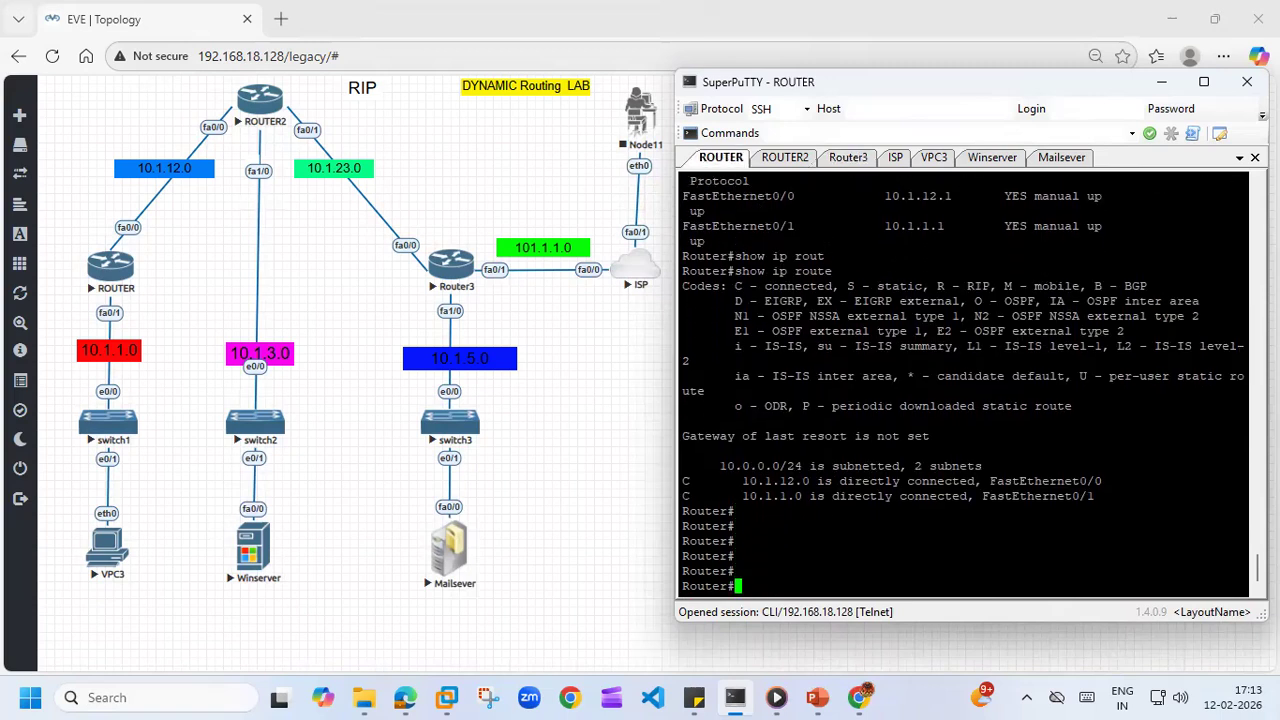
{"action": "type", "text": "conf"}
{"action": "key", "text": "Tab"}
{"action": "type", "text": "t"}
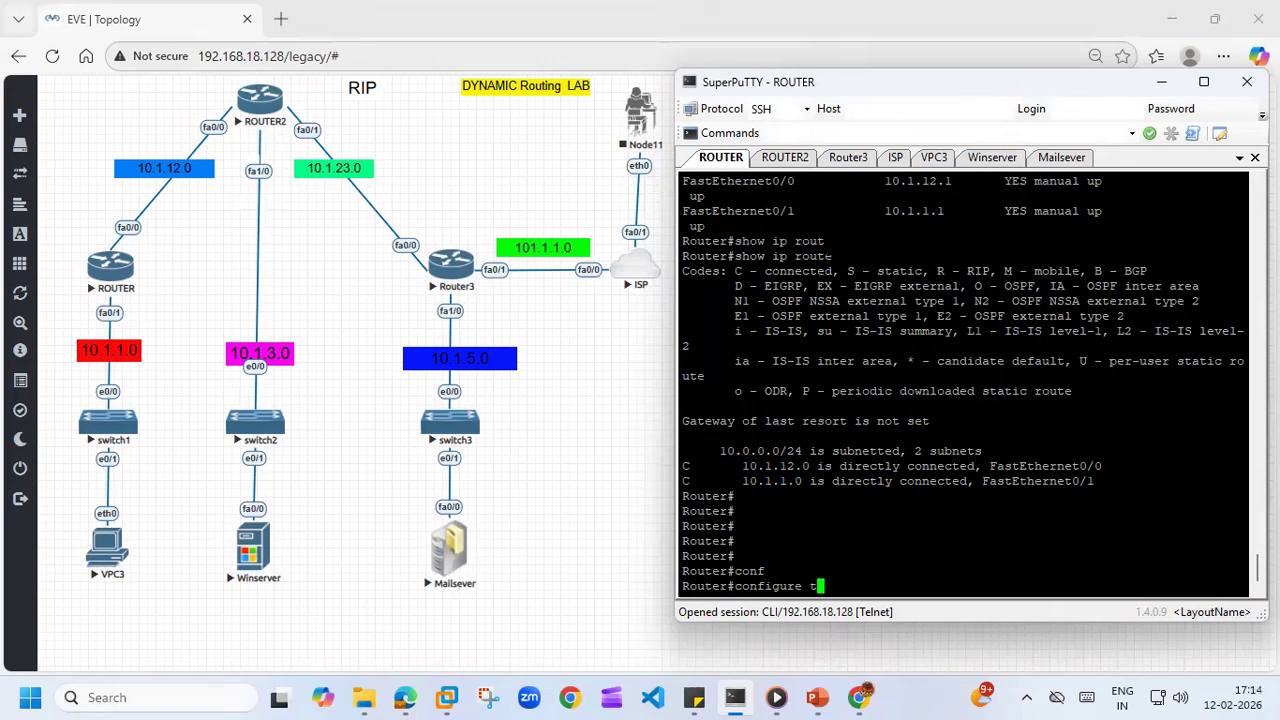
{"action": "key", "text": "Tab"}
{"action": "key", "text": "Return"}
{"action": "key", "text": "Return"}
{"action": "key", "text": "Return"}
- Open the RIP routing process configuration on ROUTER with router rip
{"action": "type", "text": "rout"}
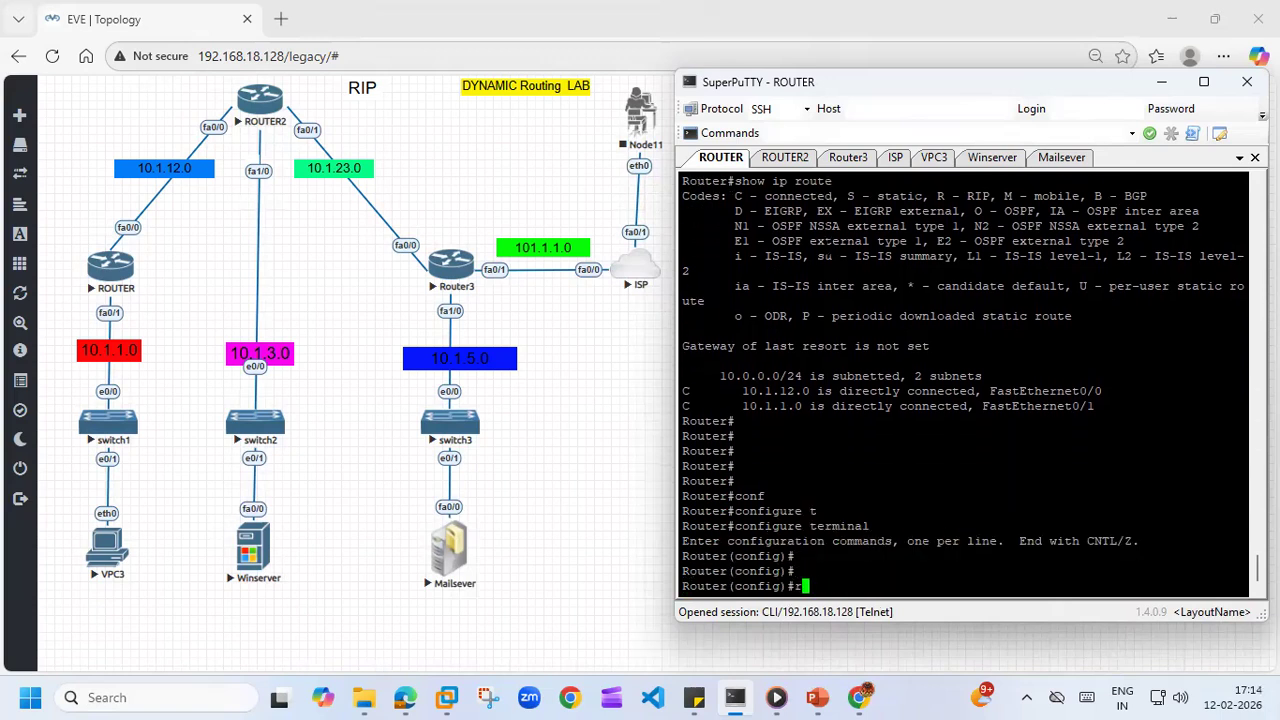
{"action": "key", "text": "Tab"}
{"action": "type", "text": "r"}
{"action": "key", "text": "Tab"}
{"action": "type", "text": "rip"}
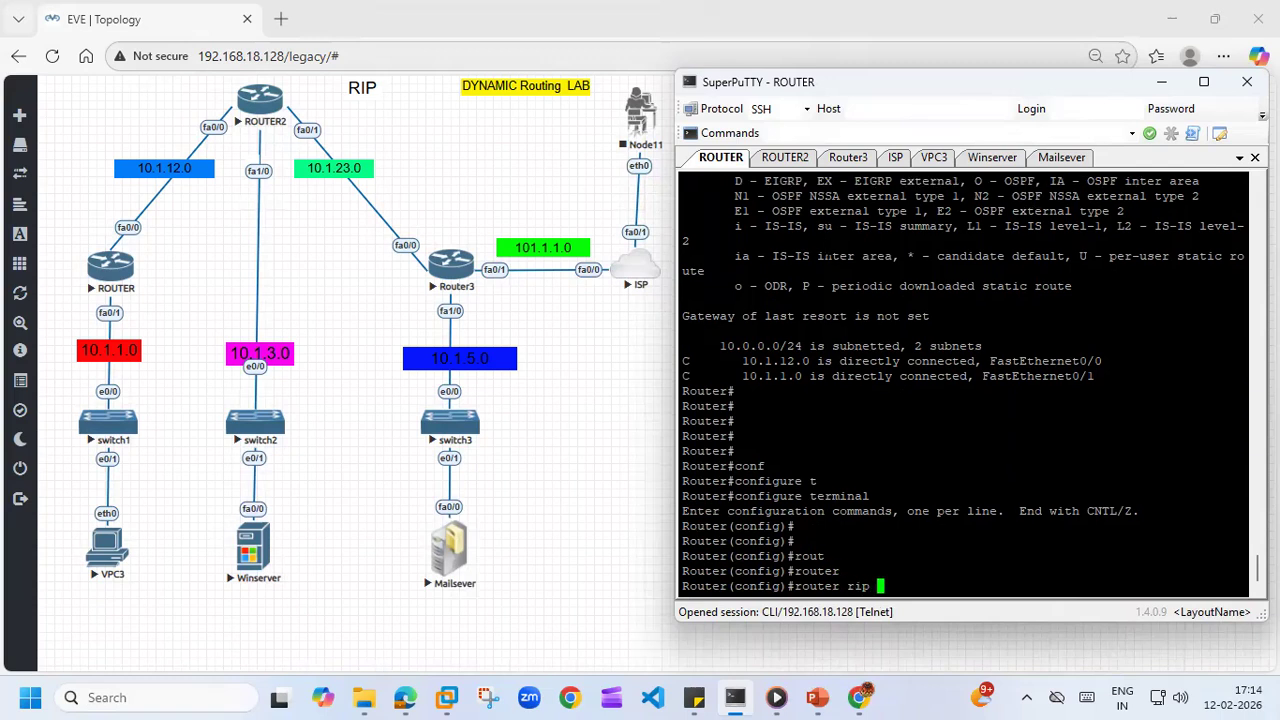
{"action": "key", "text": "Return"}
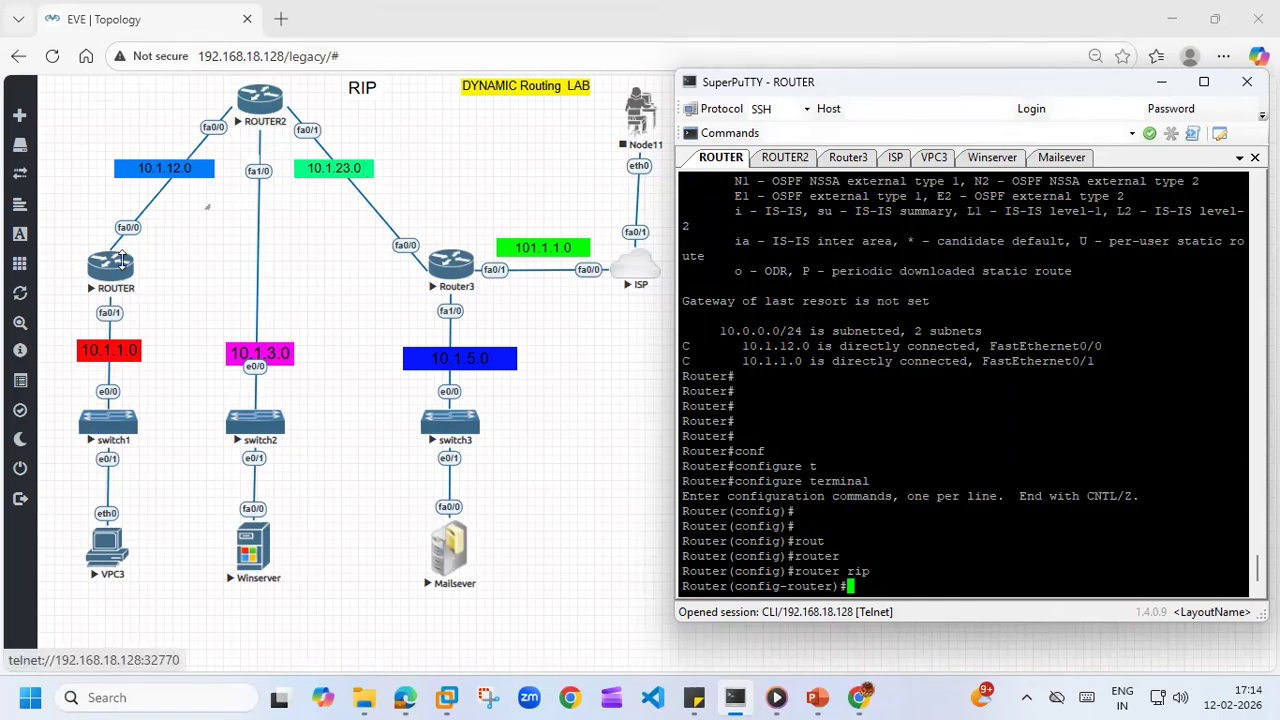
- Advertise the networks 10.1.1.0 and 10.1.12.0 in RIP on ROUTER
{"action": "type", "text": "net"}
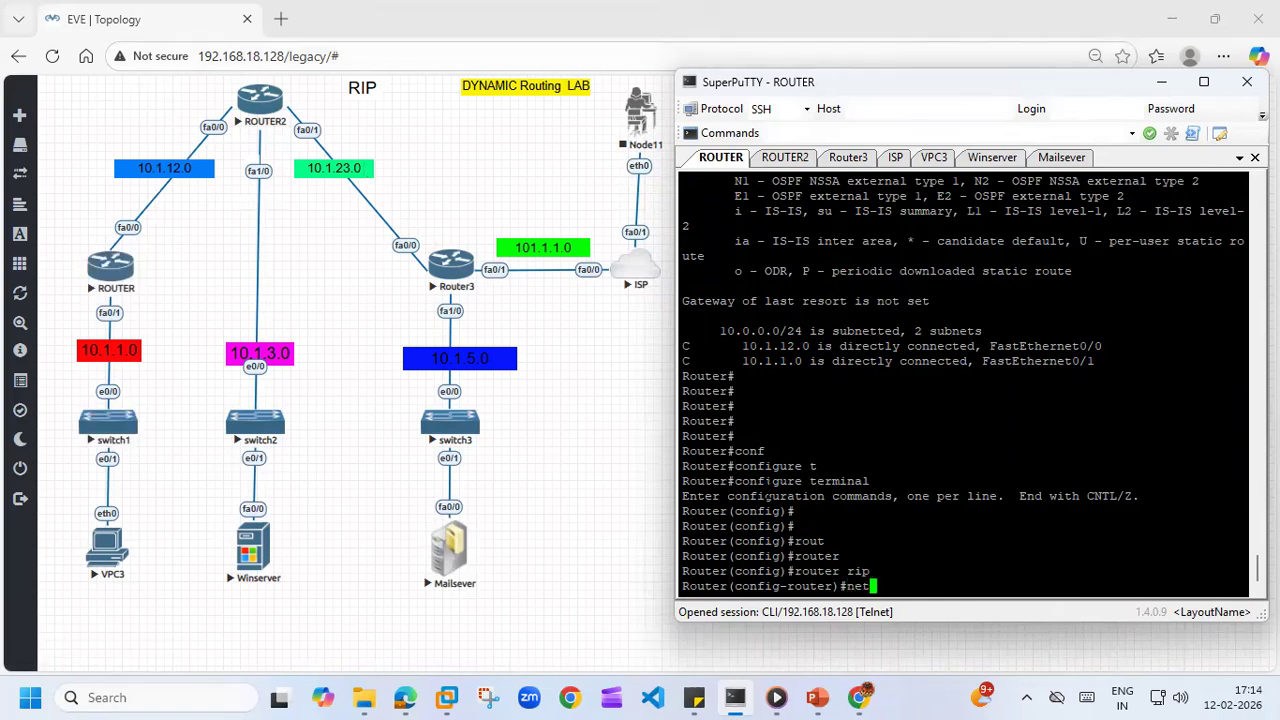
{"action": "key", "text": "Tab"}
{"action": "type", "text": "10.1.1.0"}
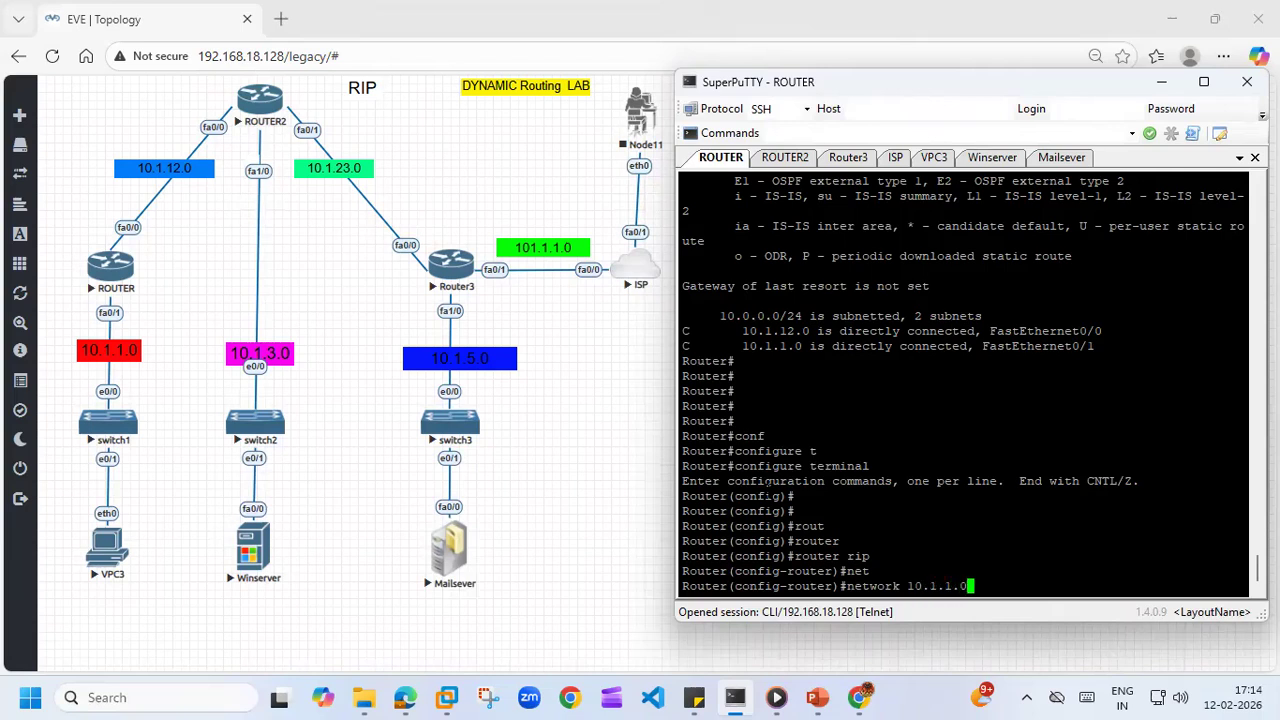
{"action": "key", "text": "Return"}
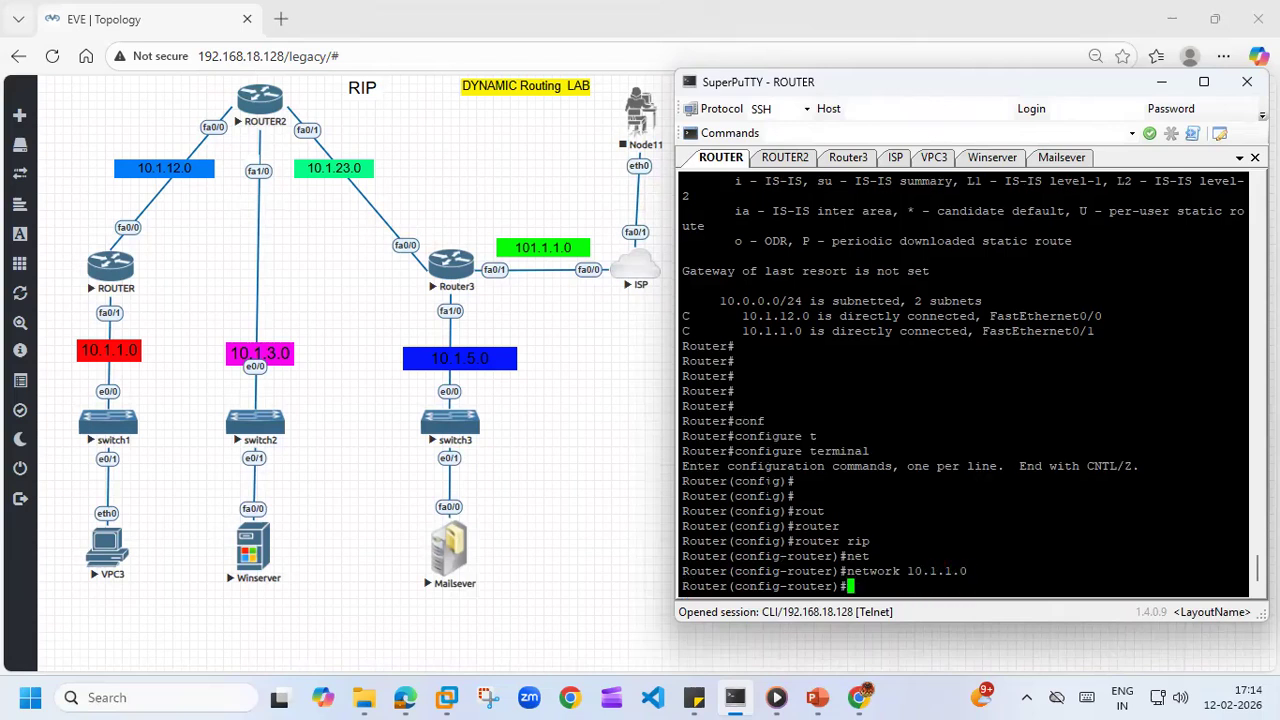
{"action": "type", "text": "net"}
{"action": "key", "text": "Tab"}
{"action": "type", "text": "10.1.12.-"}
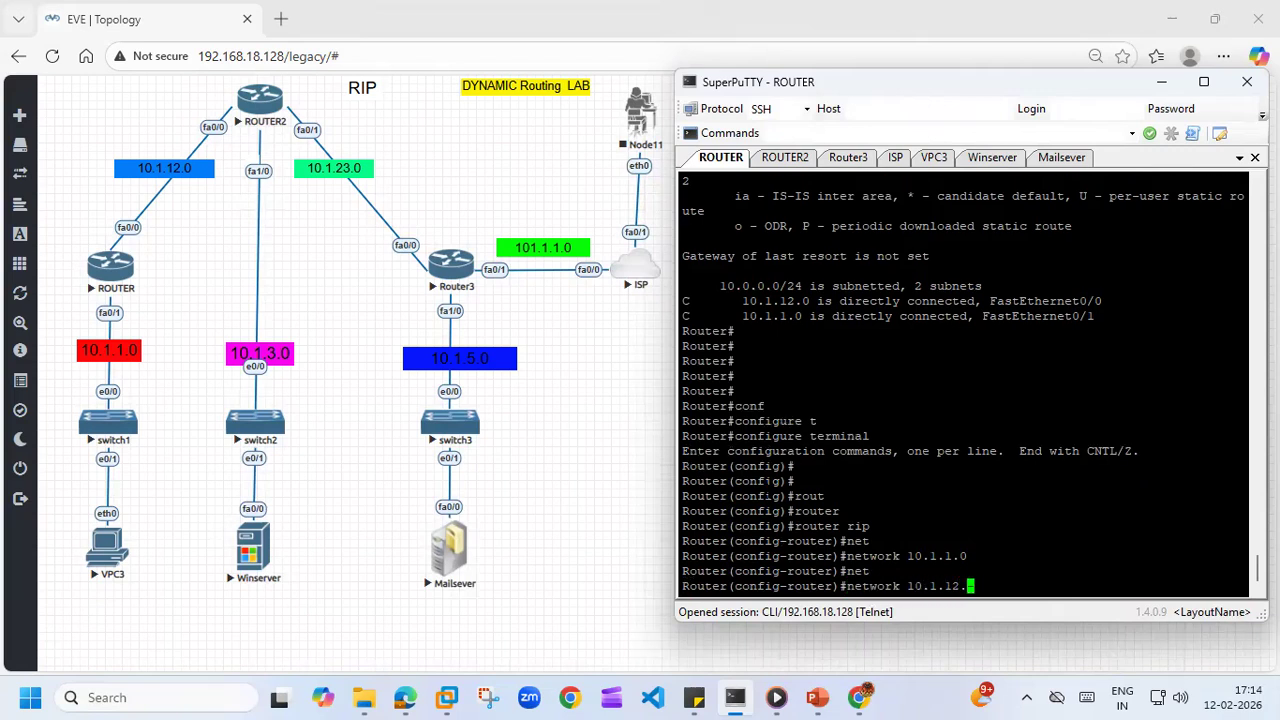
{"action": "key", "text": "Return"}
{"action": "key", "text": "Return"}
{"action": "key", "text": "Return"}
{"action": "key", "text": "Return"}
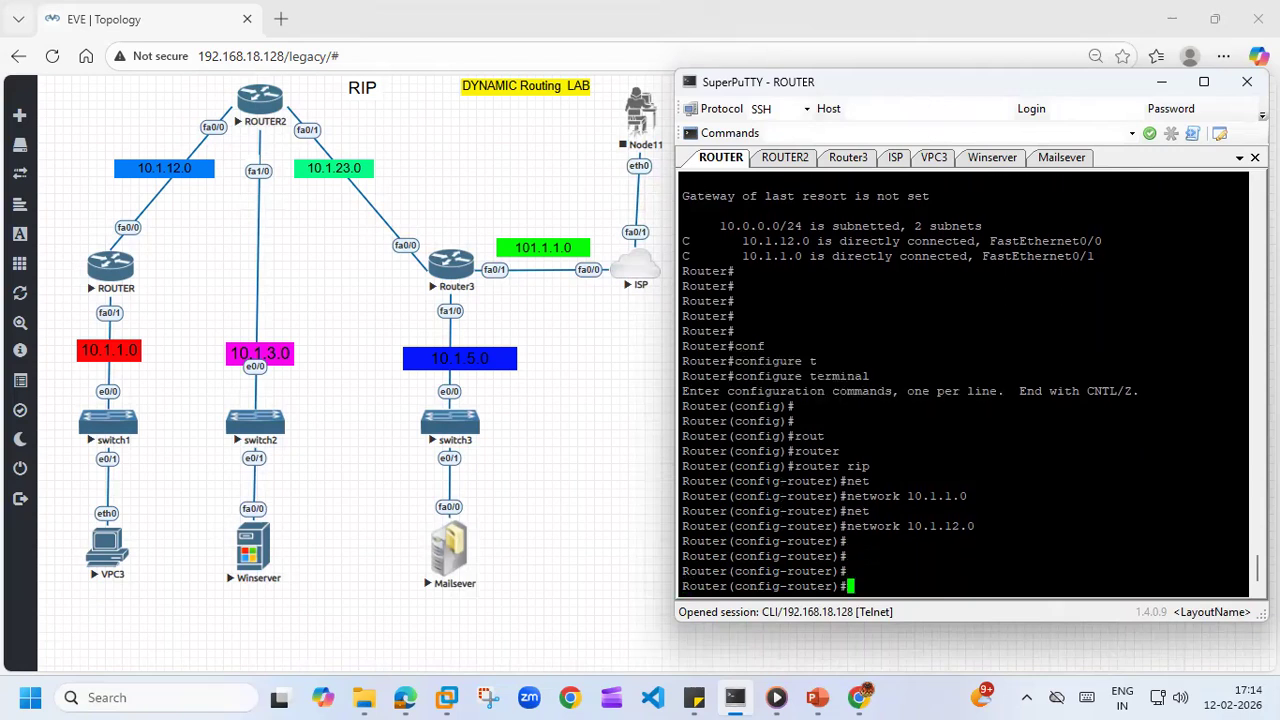
- Leave RIP configuration mode on ROUTER and return to the privileged prompt
{"action": "key", "text": "ctrl+z"}
{"action": "key", "text": "Return"}
{"action": "key", "text": "Return"}
{"action": "key", "text": "Return"}
{"action": "key", "text": "Return"}
{"action": "key", "text": "Return"}
- Display the RIP database on ROUTER with show ip rip database
{"action": "type", "text": "show"}
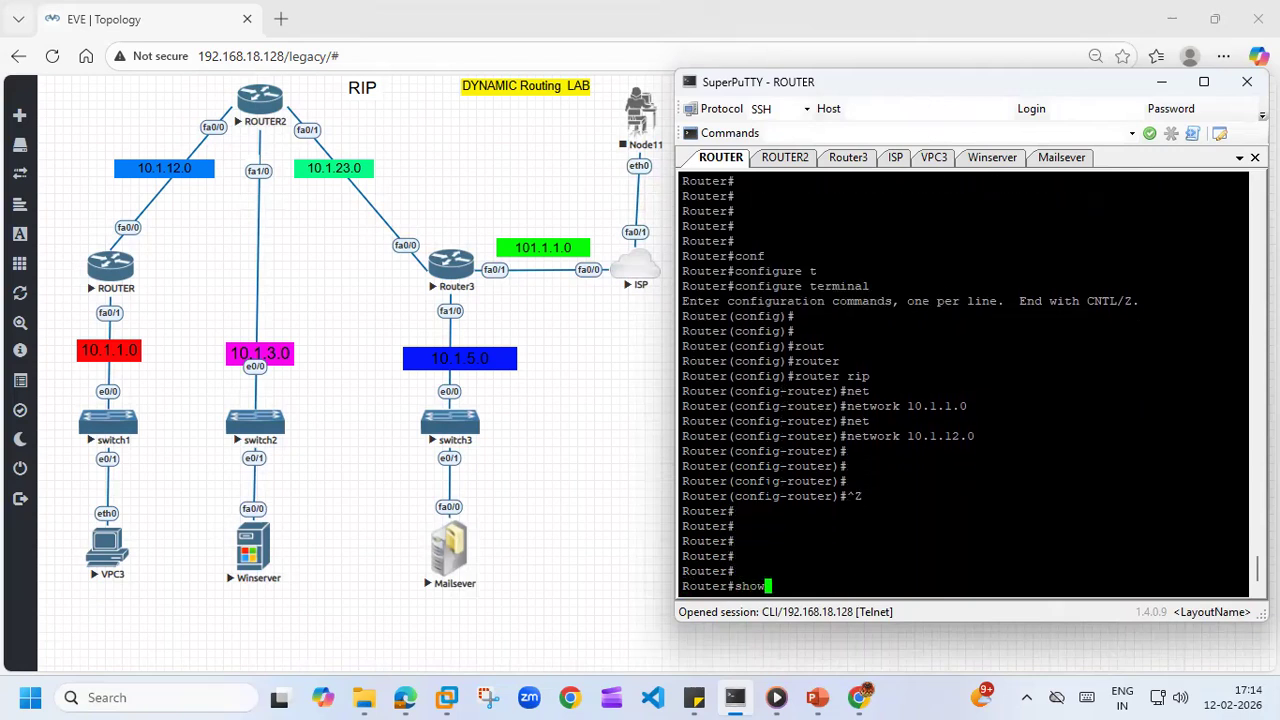
{"action": "key", "text": "Return"}
{"action": "key", "text": "Return"}
{"action": "key", "text": "Return"}
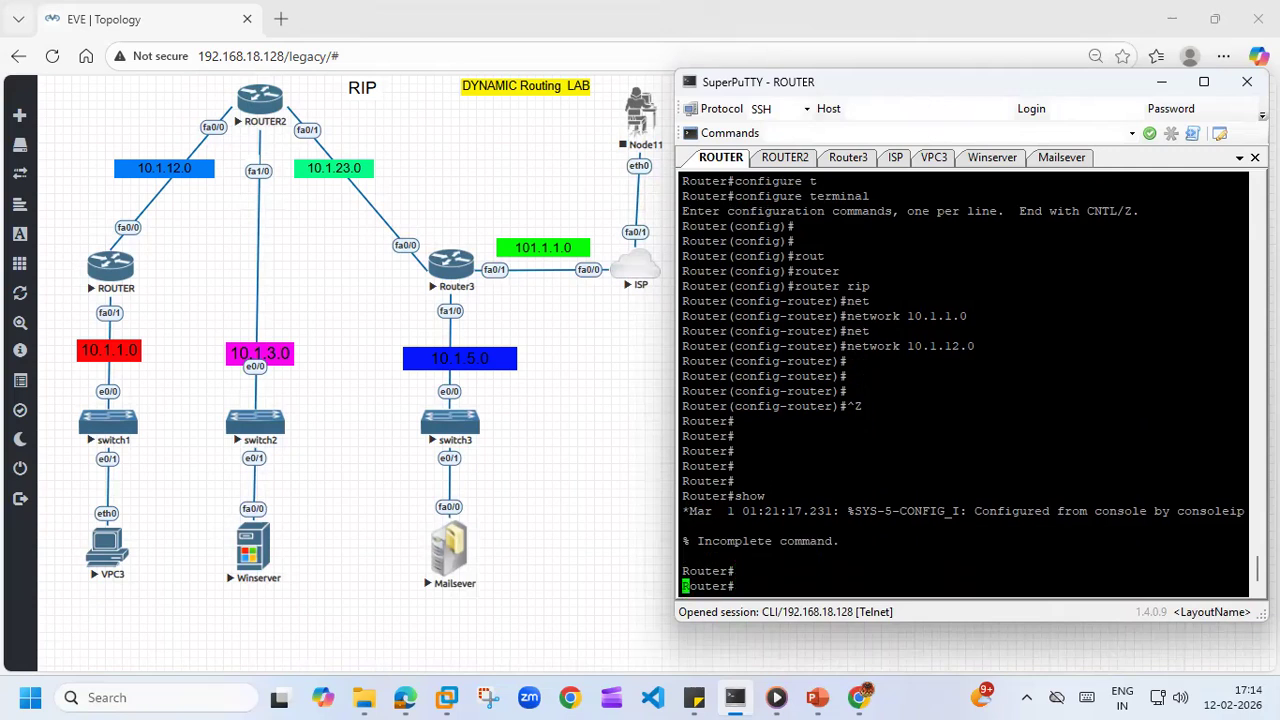
{"action": "type", "text": "show ip"}
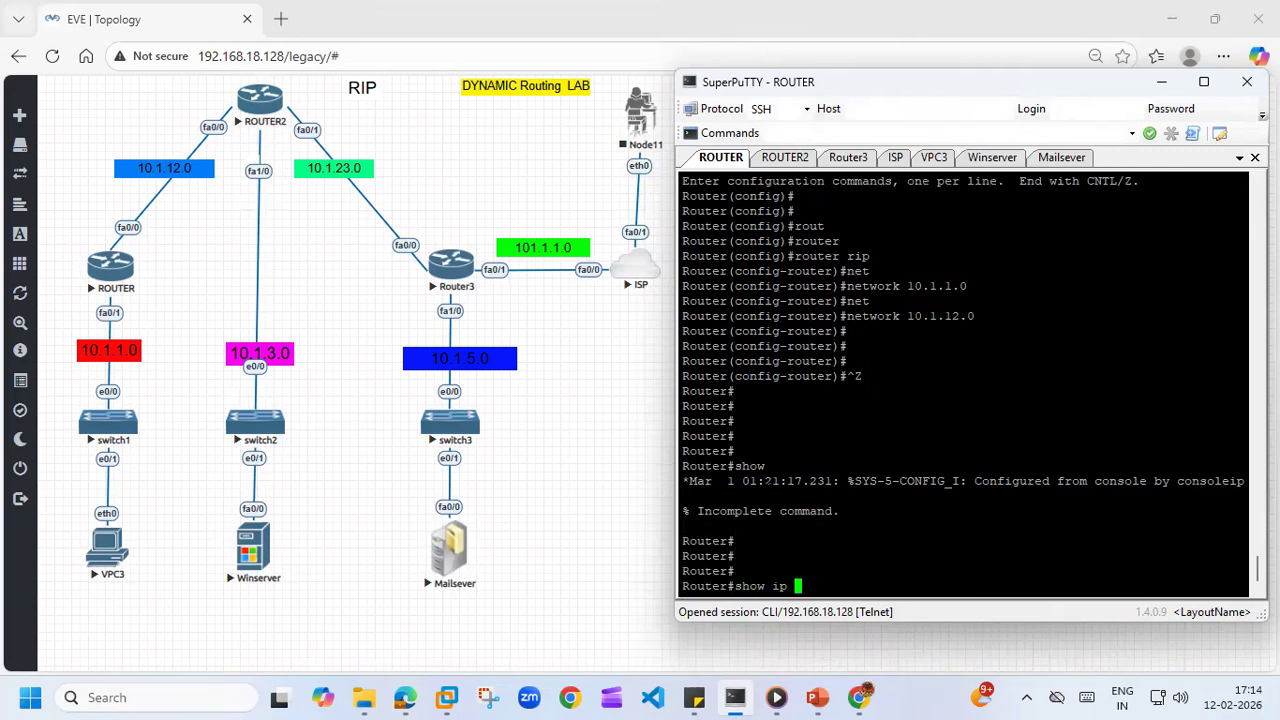
{"action": "type", "text": "rip dt"}
{"action": "key", "text": "Return"}
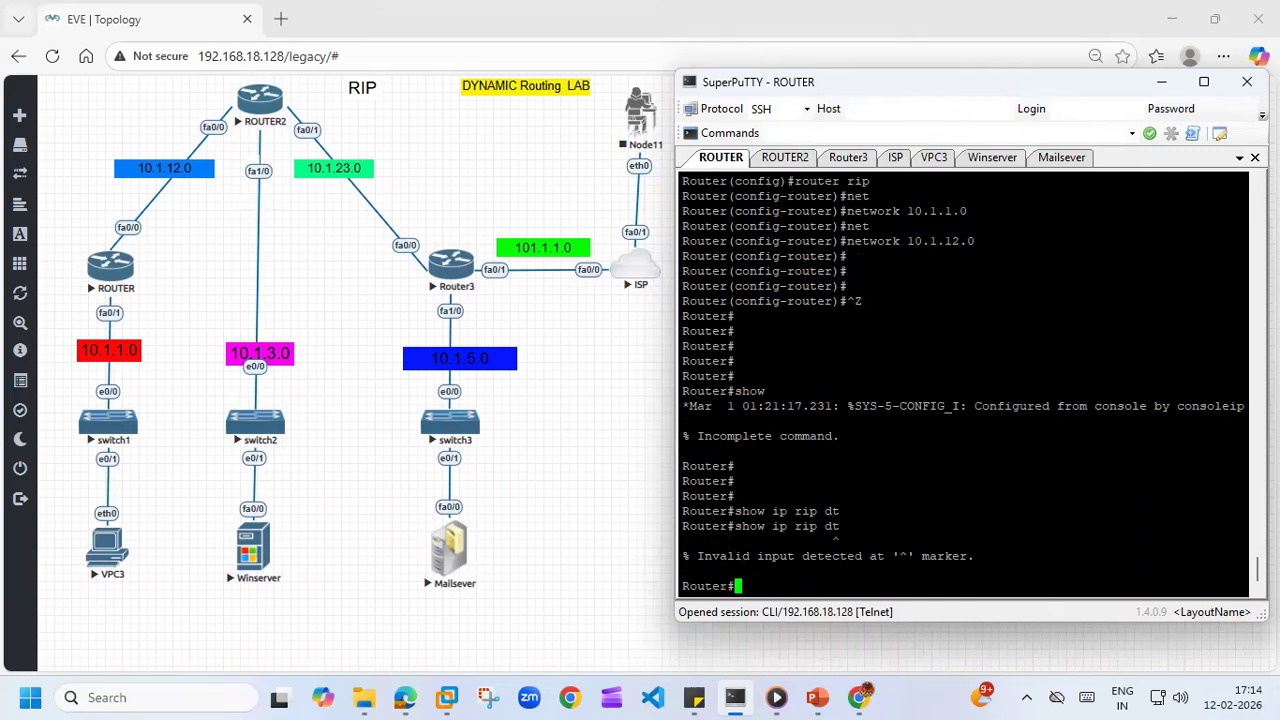
{"action": "key", "text": "Up"}
{"action": "key", "text": "BackSpace"}
{"action": "key", "text": "BackSpace"}
{"action": "type", "text": "da"}
{"action": "key", "text": "Tab"}
{"action": "key", "text": "Return"}
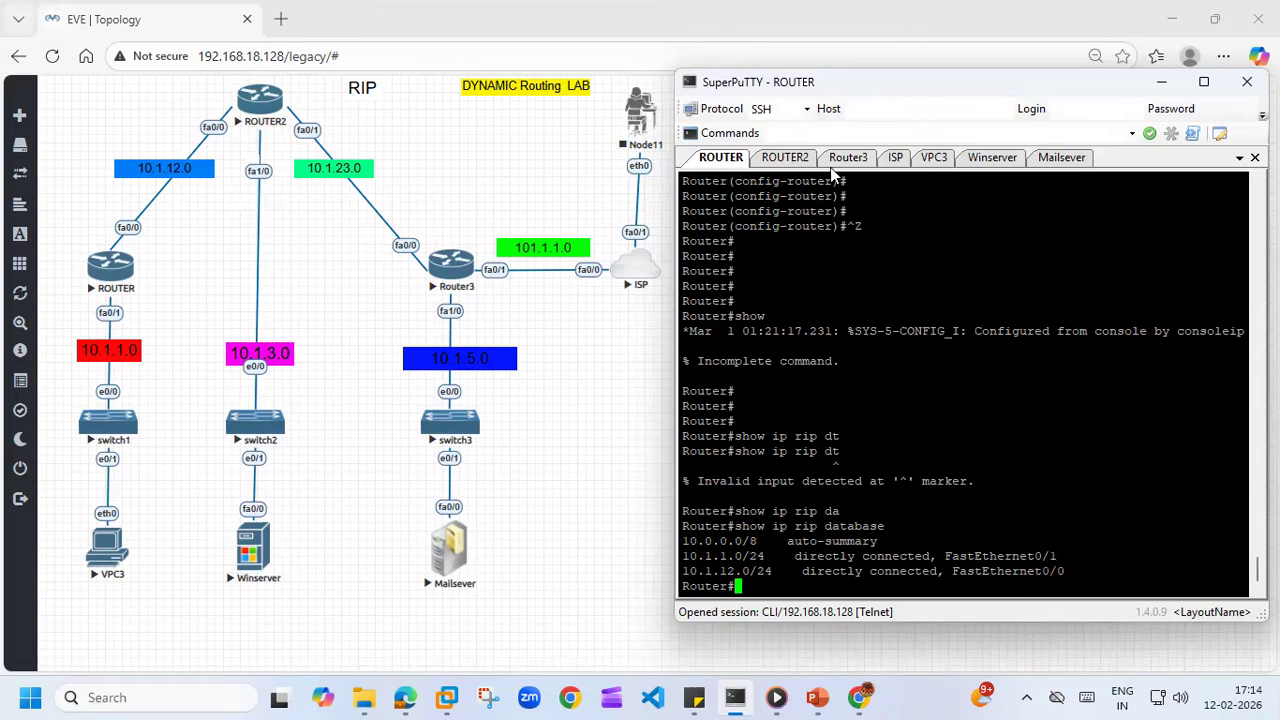
- Switch to the ROUTER2 console and bring up a fresh privileged prompt
{"action": "left_click", "coordinate": [790, 160]}
{"action": "key", "text": "Return"}
{"action": "key", "text": "Return"}
{"action": "key", "text": "Return"}
{"action": "key", "text": "Return"}
{"action": "key", "text": "Return"}
{"action": "key", "text": "Return"}
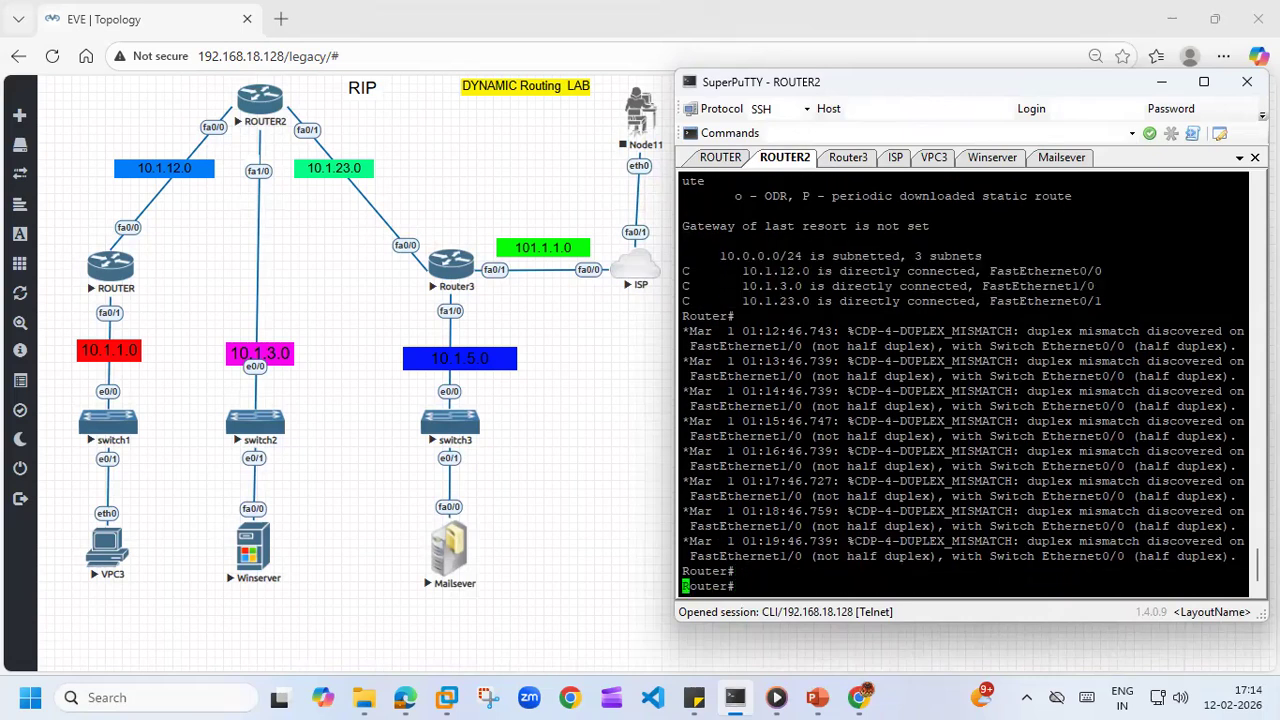
{"action": "type", "text": "con"}
{"action": "key", "text": "BackSpace"}
{"action": "key", "text": "BackSpace"}
{"action": "key", "text": "Return"}
{"action": "key", "text": "Return"}
{"action": "key", "text": "Return"}
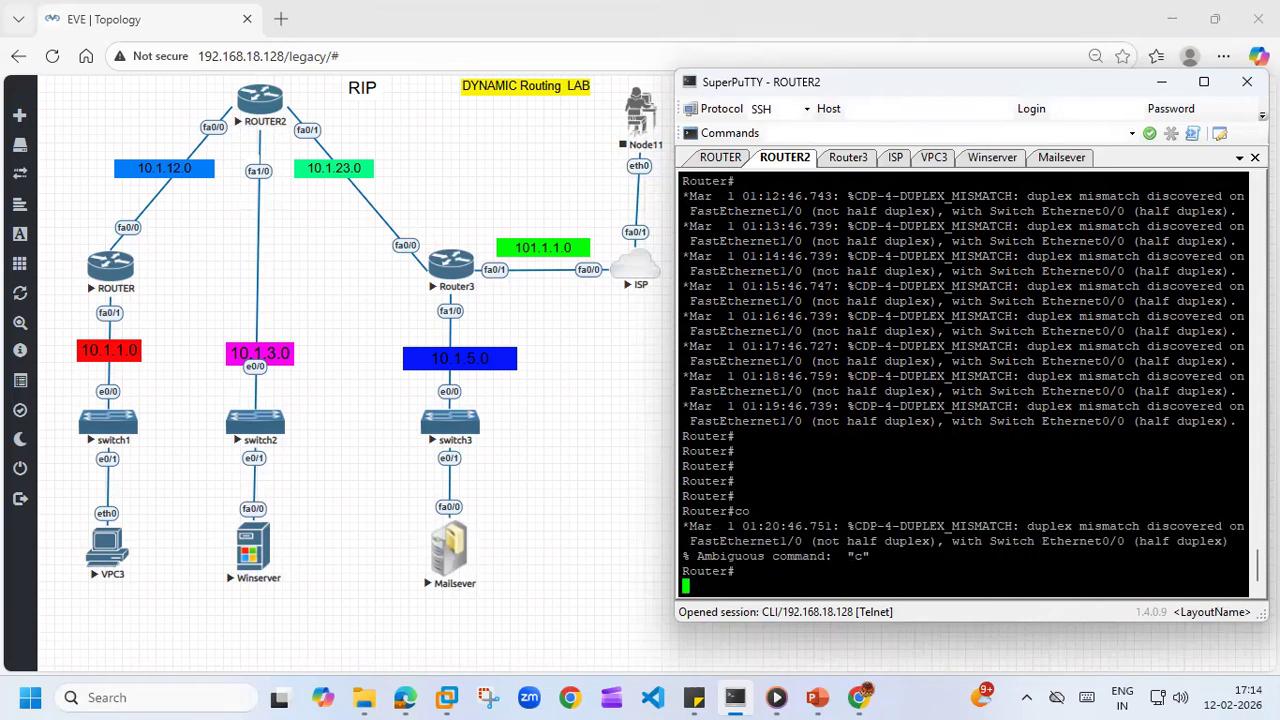
- Display the RIP database on ROUTER2 with show ip rip database
{"action": "type", "text": "show ip rip"}
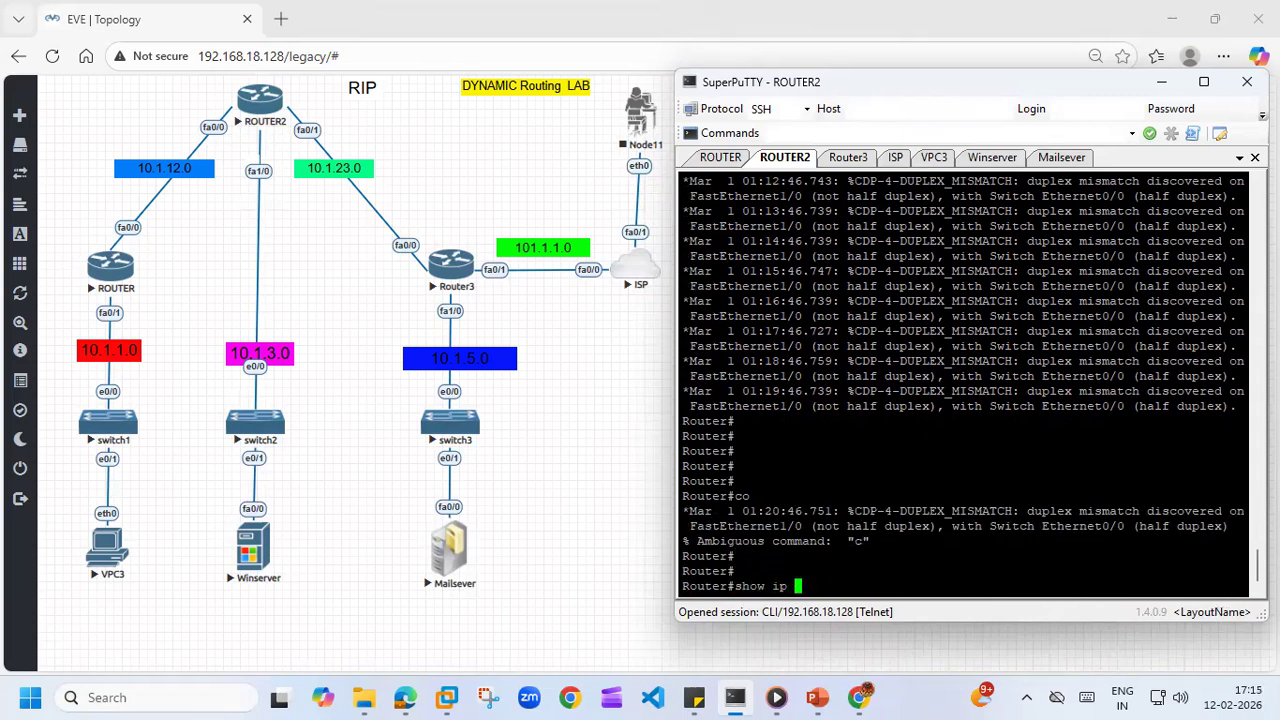
{"action": "key", "text": "Return"}
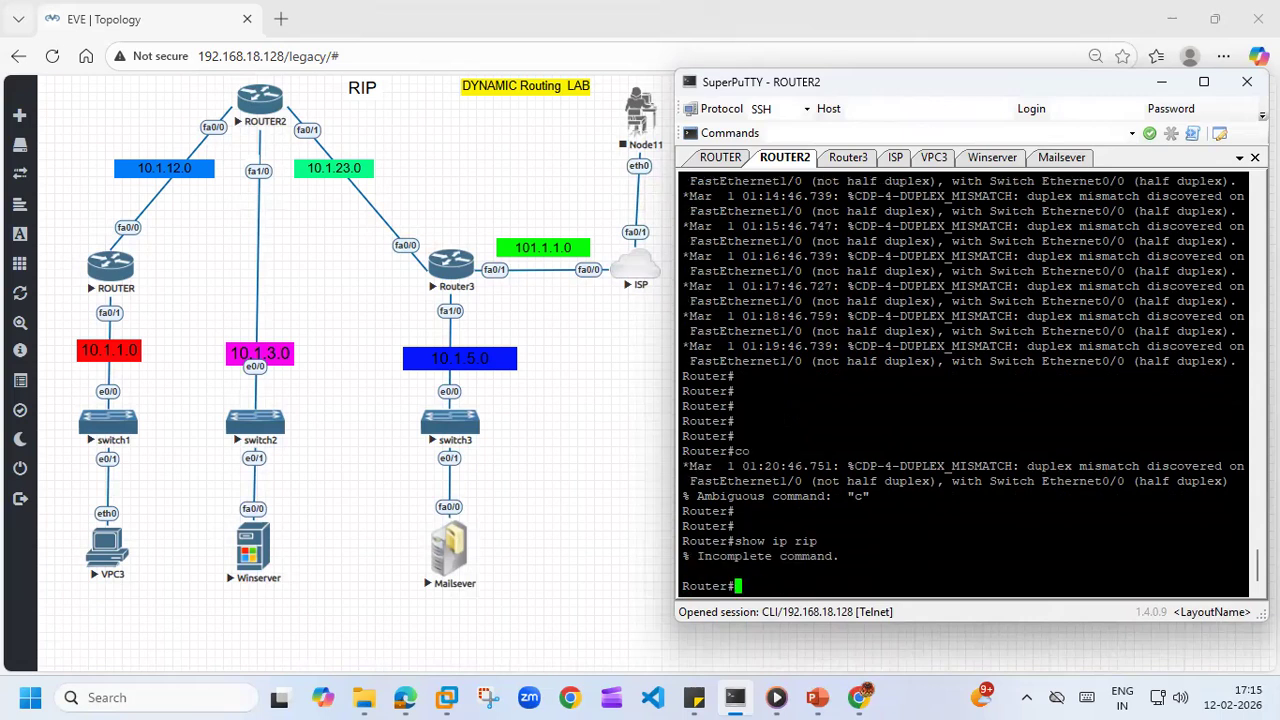
{"action": "key", "text": "Up"}
{"action": "type", "text": "dat"}
{"action": "key", "text": "Tab"}
{"action": "key", "text": "Return"}
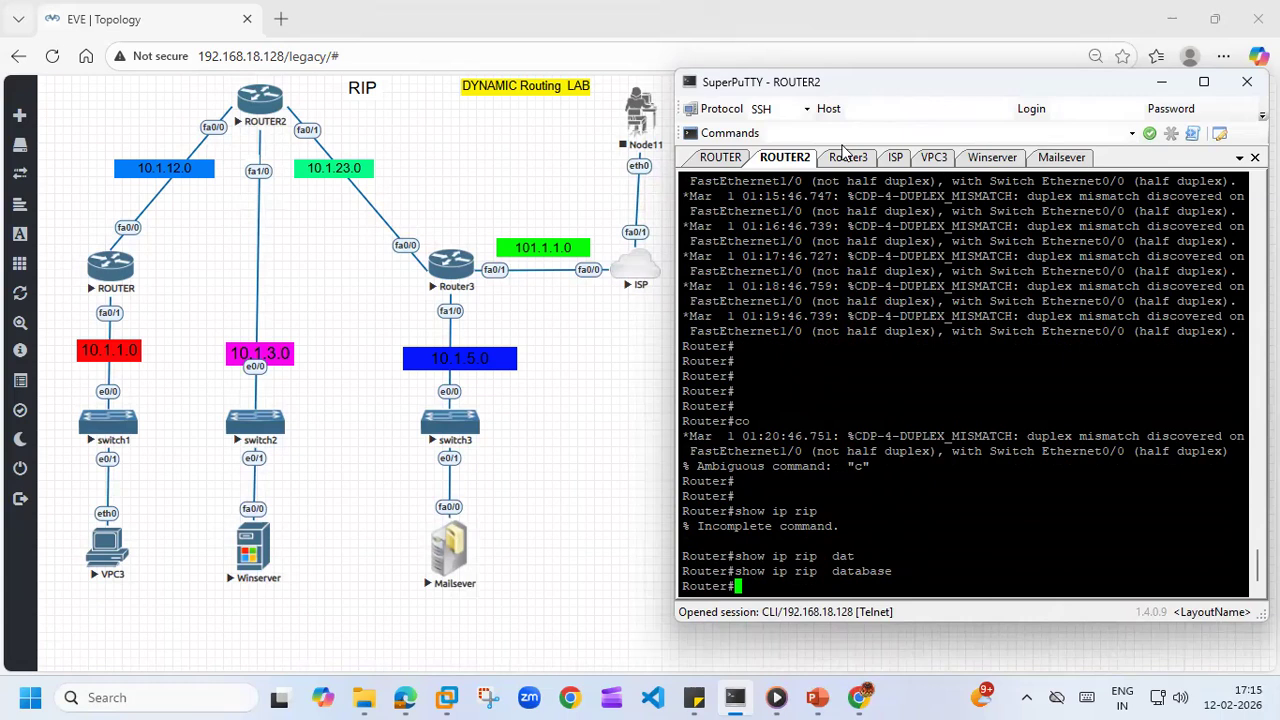
- Enter global configuration mode on ROUTER2 with configure t
{"action": "key", "text": "Return"}
{"action": "type", "text": "configure t"}
{"action": "key", "text": "Tab"}
{"action": "type", "text": "t"}
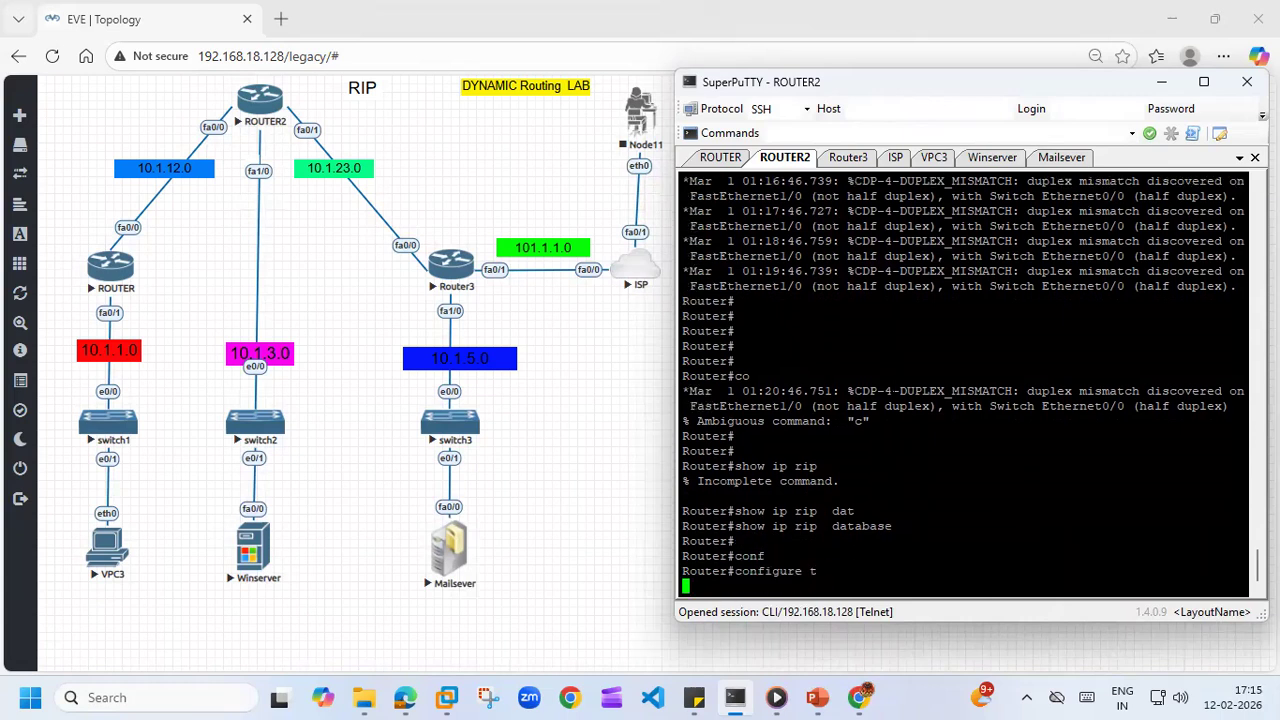
{"action": "key", "text": "Return"}
{"action": "key", "text": "Return"}
{"action": "type", "text": "int"}
{"action": "key", "text": "BackSpace"}
{"action": "key", "text": "BackSpace"}
{"action": "key", "text": "BackSpace"}
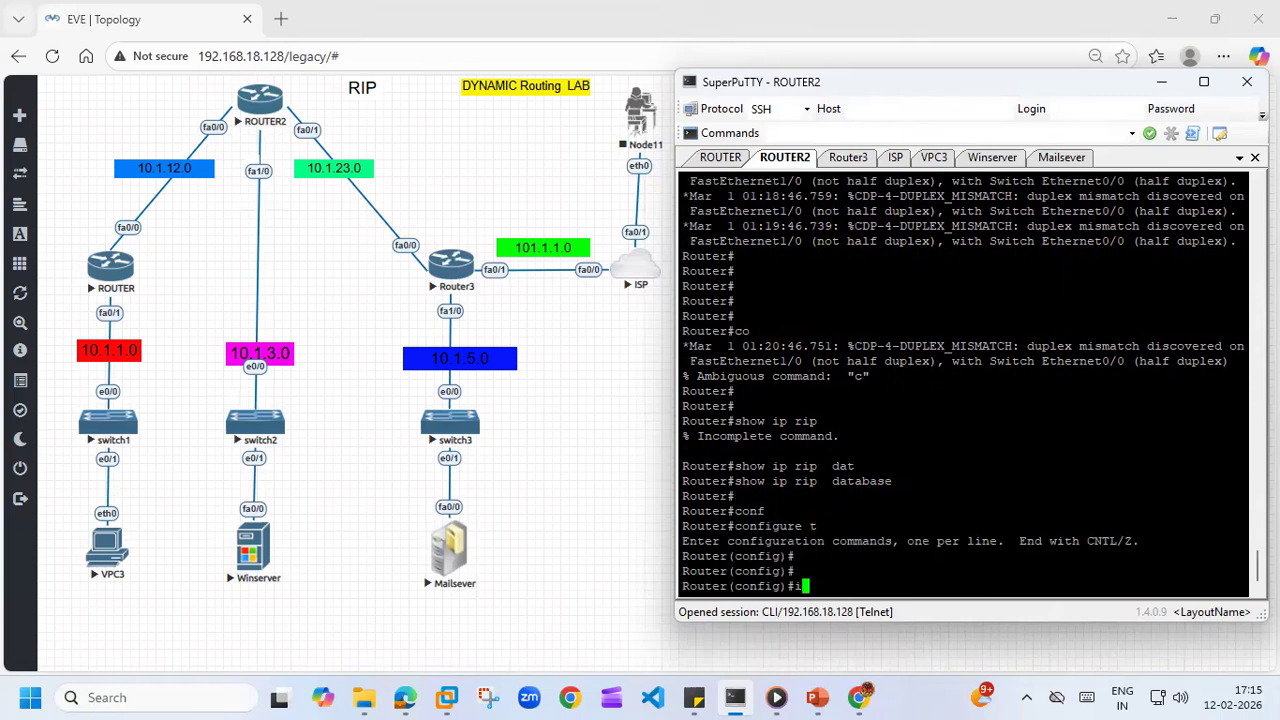
{"action": "type", "text": "rout"}
{"action": "key", "text": "Tab"}
{"action": "type", "text": "e"}
{"action": "key", "text": "Return"}
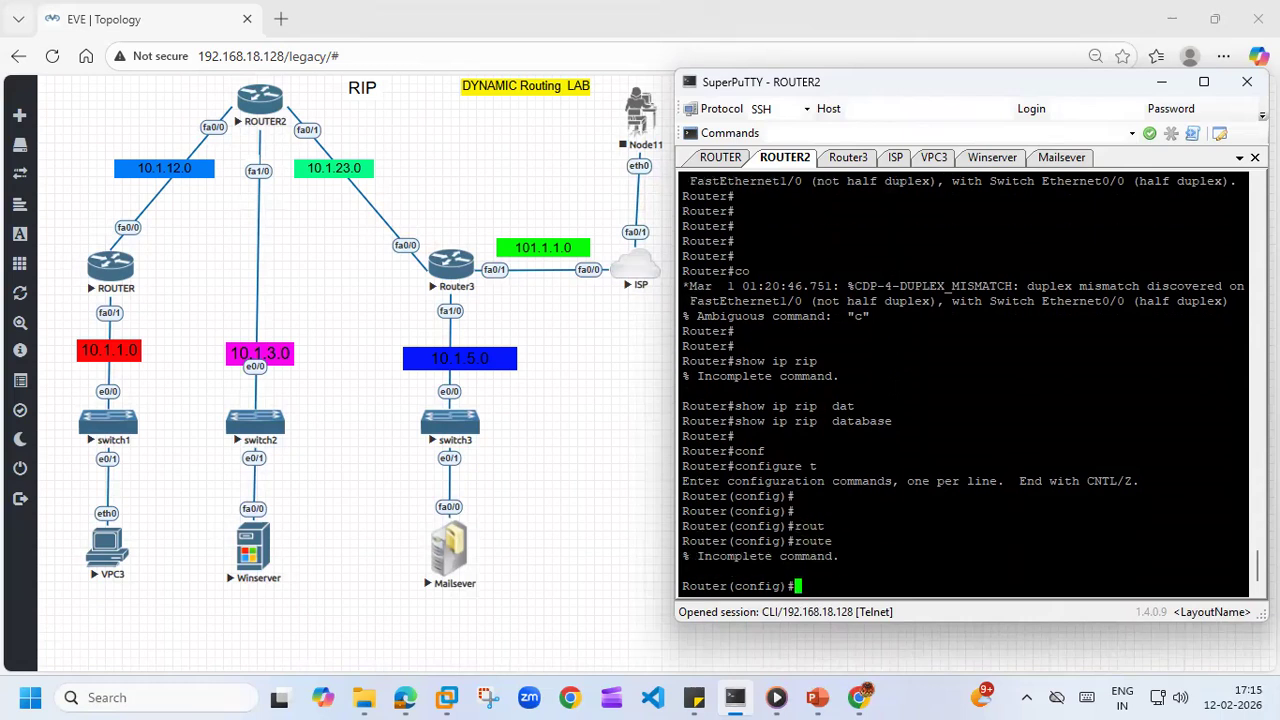
{"action": "key", "text": "Up"}
{"action": "left_click", "coordinate": [931, 160]}
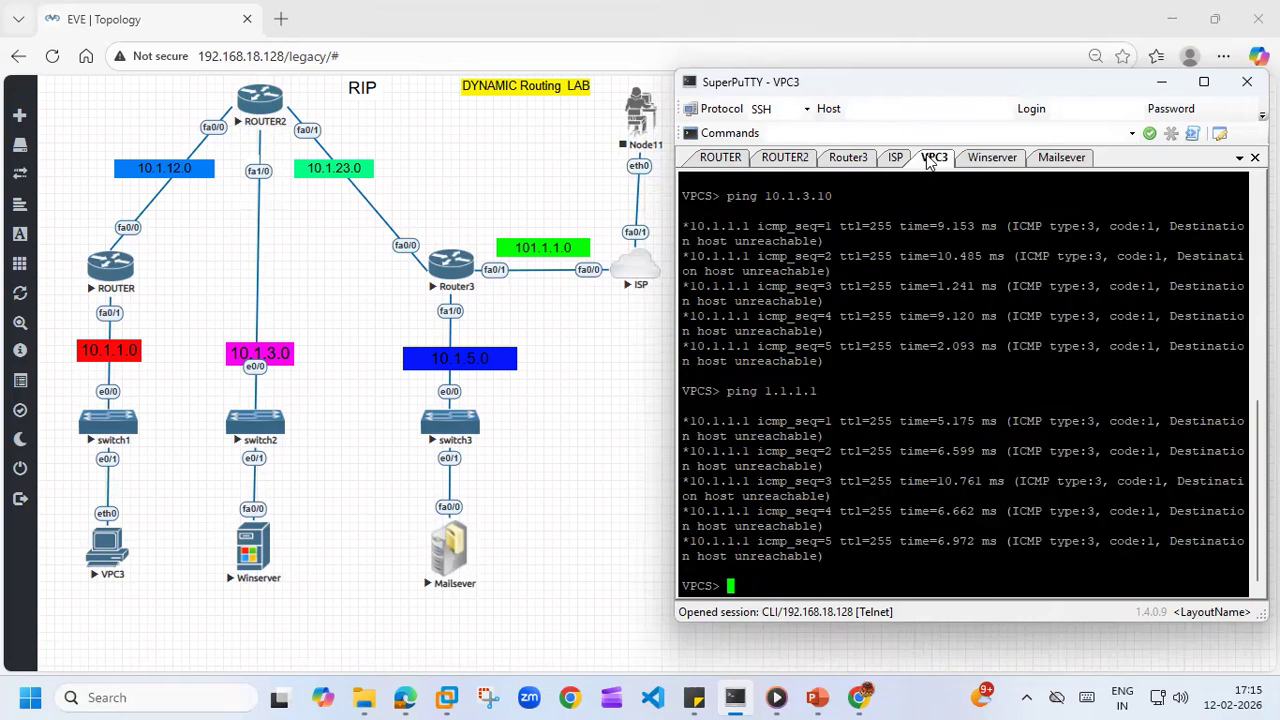
{"action": "left_click", "coordinate": [994, 160]}
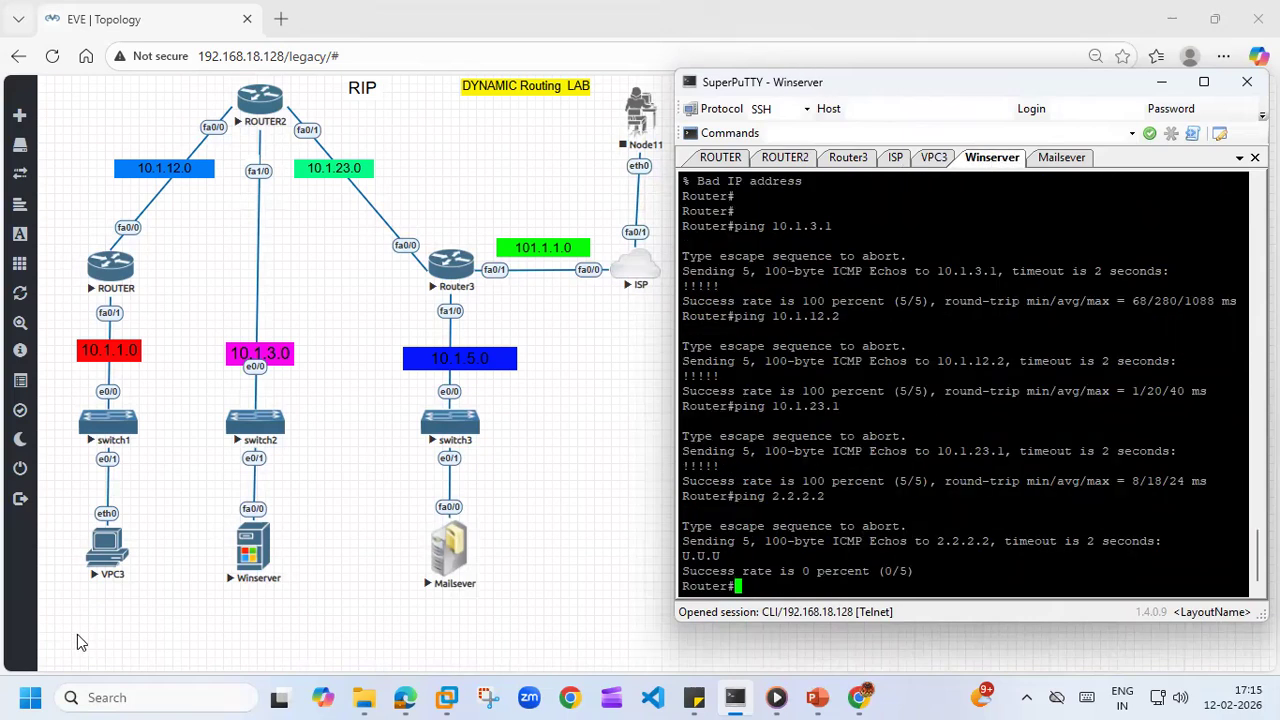
- Ping 10.1.1.2 from the Winserver console and check the IP address configured on VPC3
{"action": "type", "text": "ping 10.1.1.1"}
{"action": "key", "text": "BackSpace"}
{"action": "type", "text": "2"}
{"action": "key", "text": "Return"}
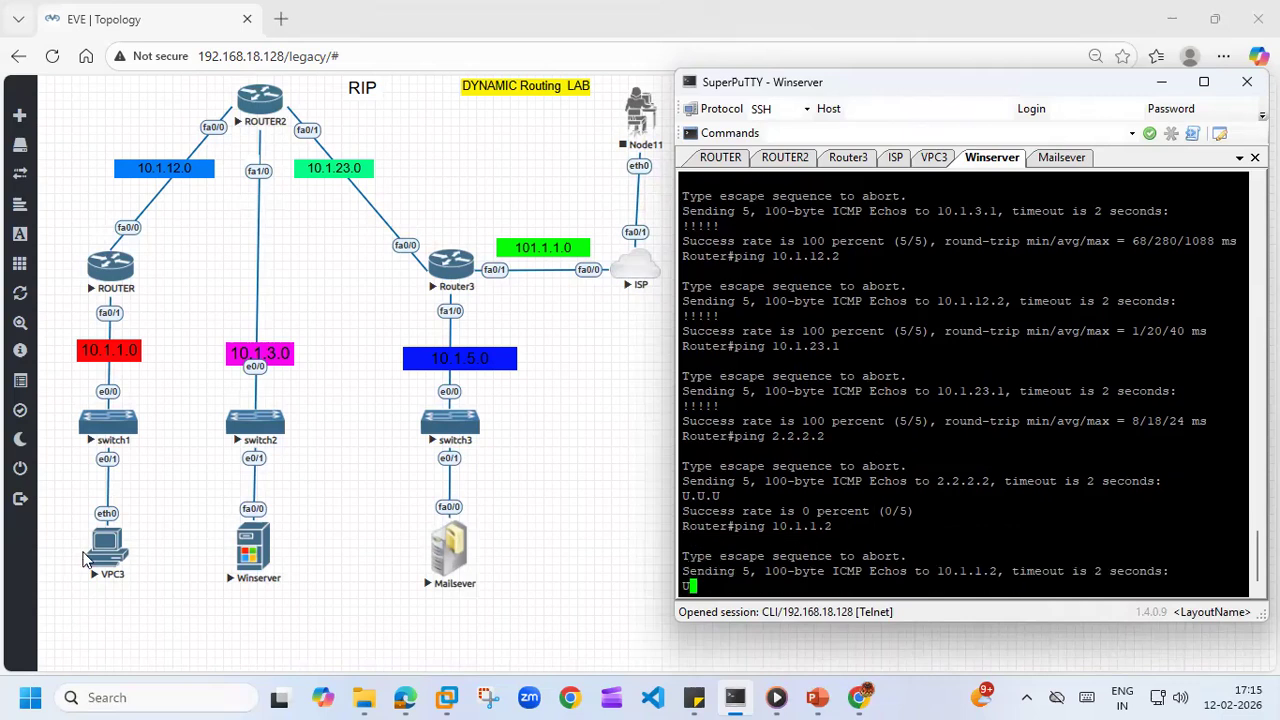
{"action": "left_click", "coordinate": [933, 157]}
{"action": "scroll", "coordinate": [845, 391], "scroll_direction": "up", "scroll_amount": 10}
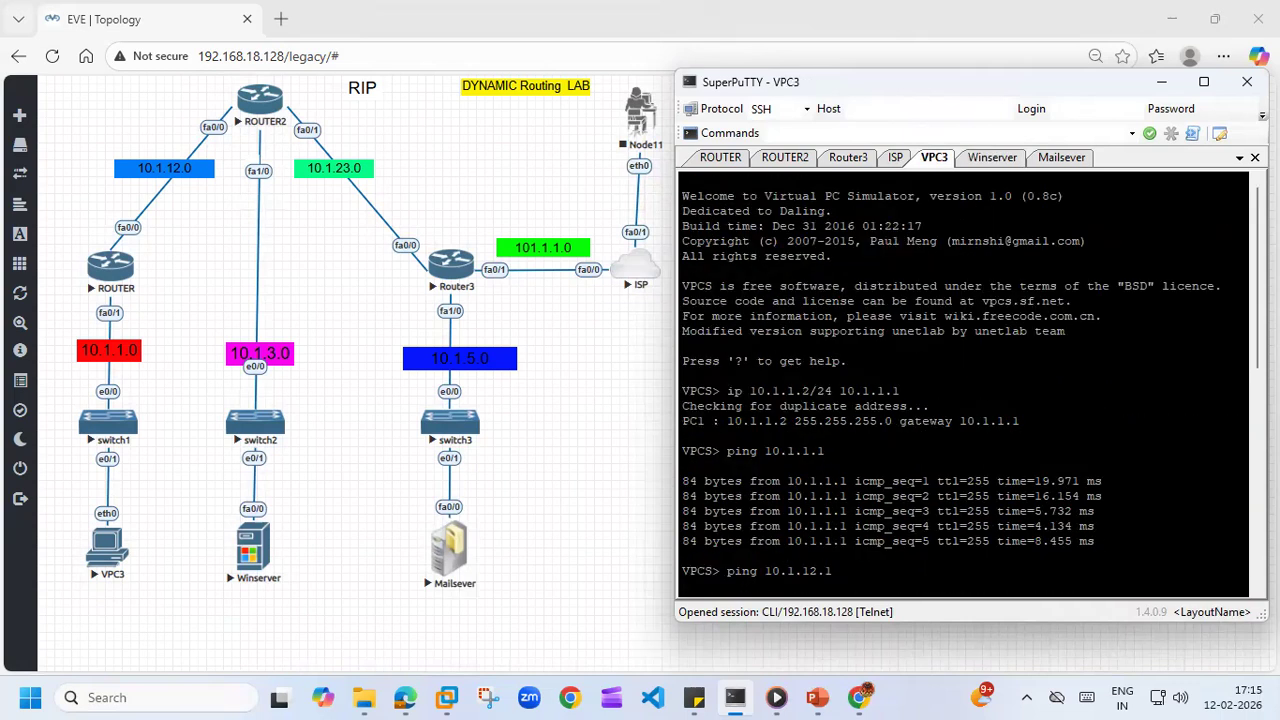
{"action": "left_click", "coordinate": [992, 160]}
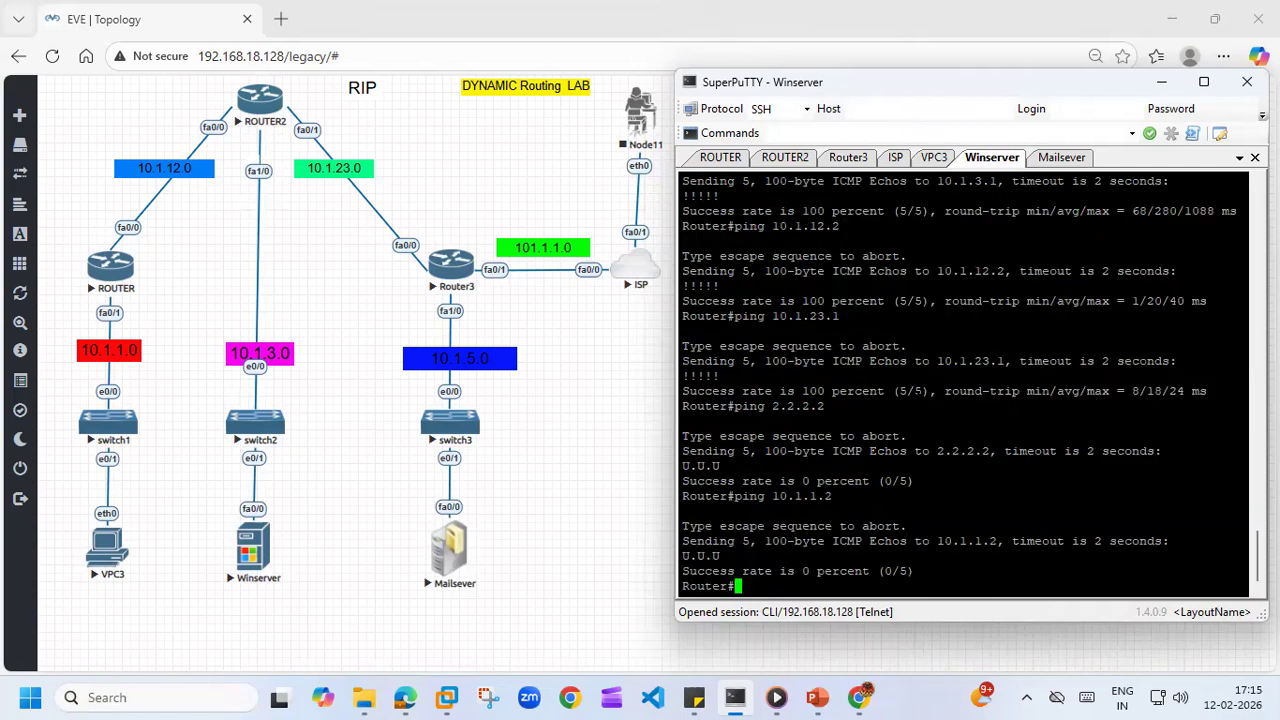
- Ping VPC3 at 10.1.1.2 from the Mailsever console
{"action": "left_click", "coordinate": [1076, 160]}
{"action": "type", "text": "ping 101."}
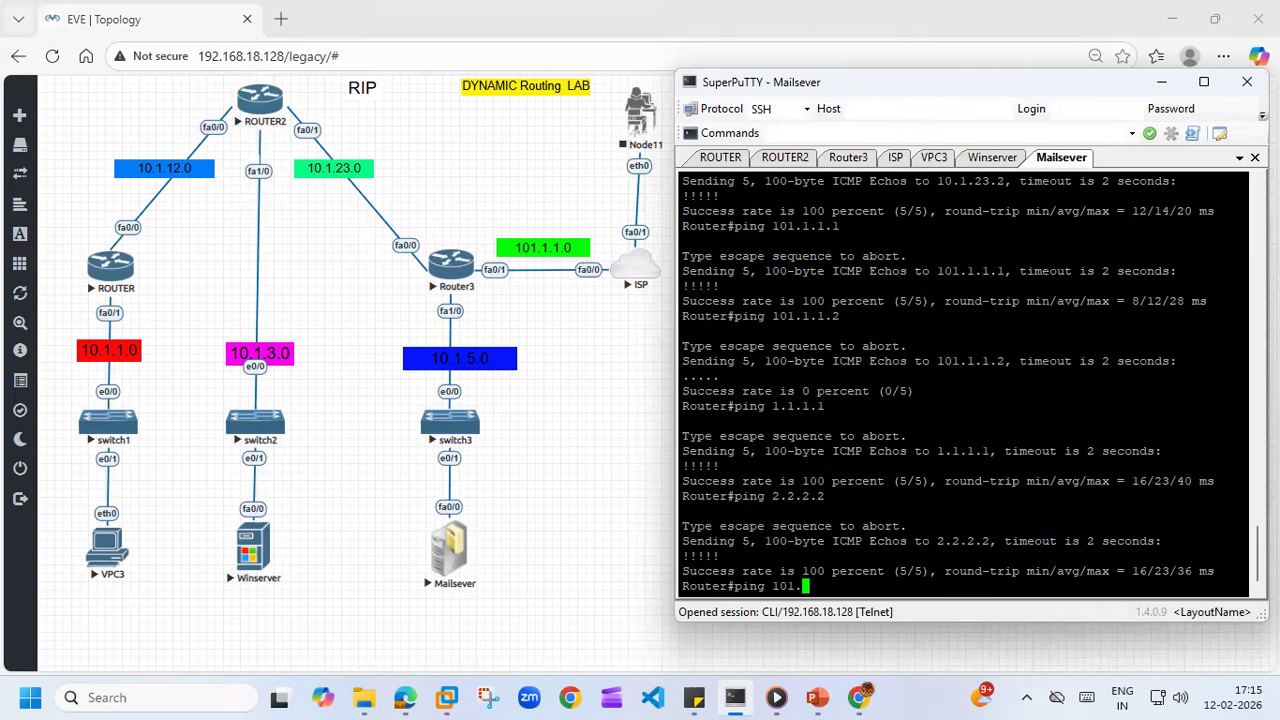
{"action": "key", "text": "BackSpace"}
{"action": "key", "text": "BackSpace"}
{"action": "type", "text": ".1.1.2"}
{"action": "key", "text": "Return"}
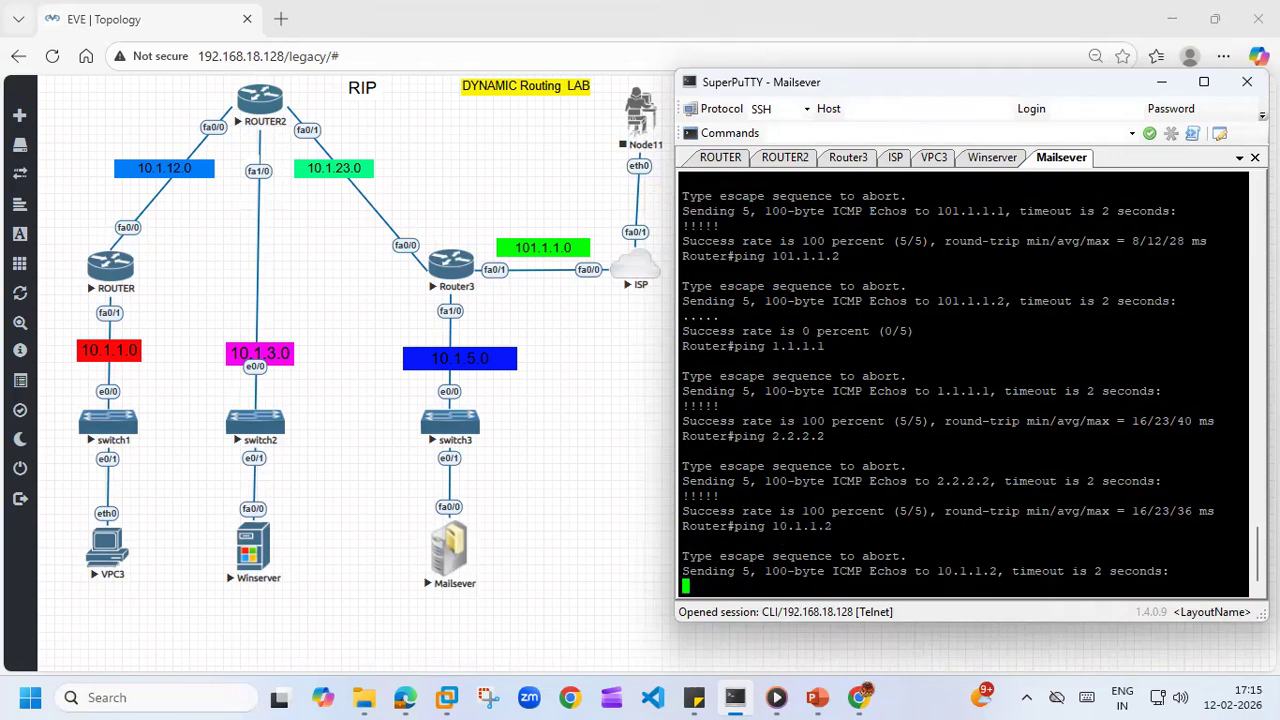
- Ping 10.1.5.10 from the Winserver console
{"action": "left_click", "coordinate": [987, 161]}
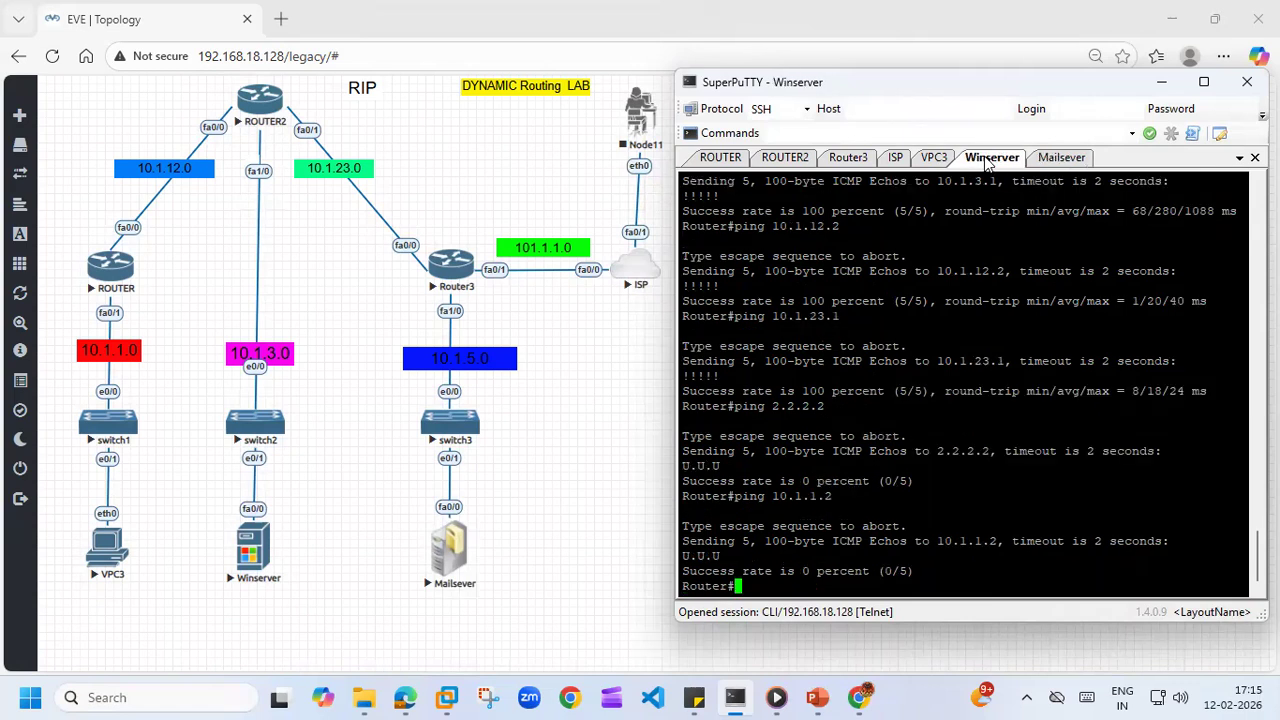
{"action": "type", "text": "ping 10.1.5.10"}
{"action": "key", "text": "Return"}
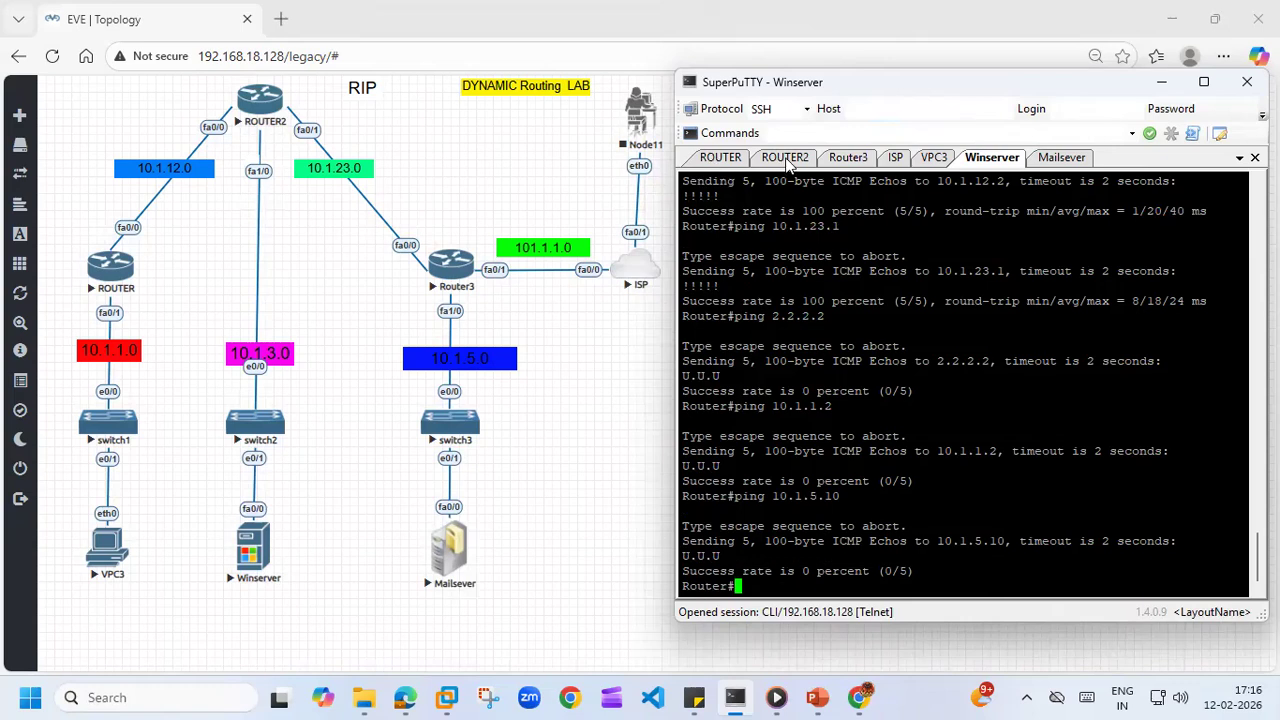
- Enter RIP configuration mode on ROUTER2 with router rip
{"action": "left_click", "coordinate": [786, 160]}
{"action": "key", "text": "Return"}
{"action": "key", "text": "Return"}
{"action": "type", "text": "route"}
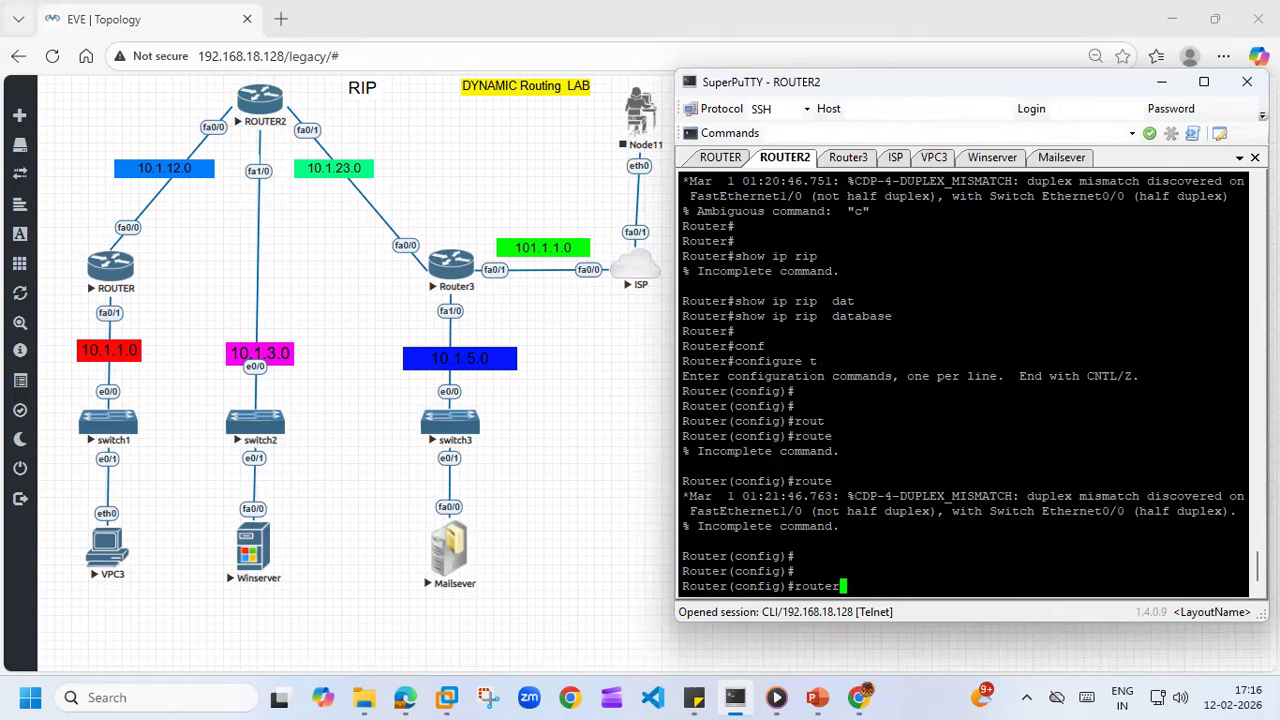
{"action": "type", "text": "r"}
{"action": "key", "text": "Tab"}
{"action": "type", "text": "rip"}
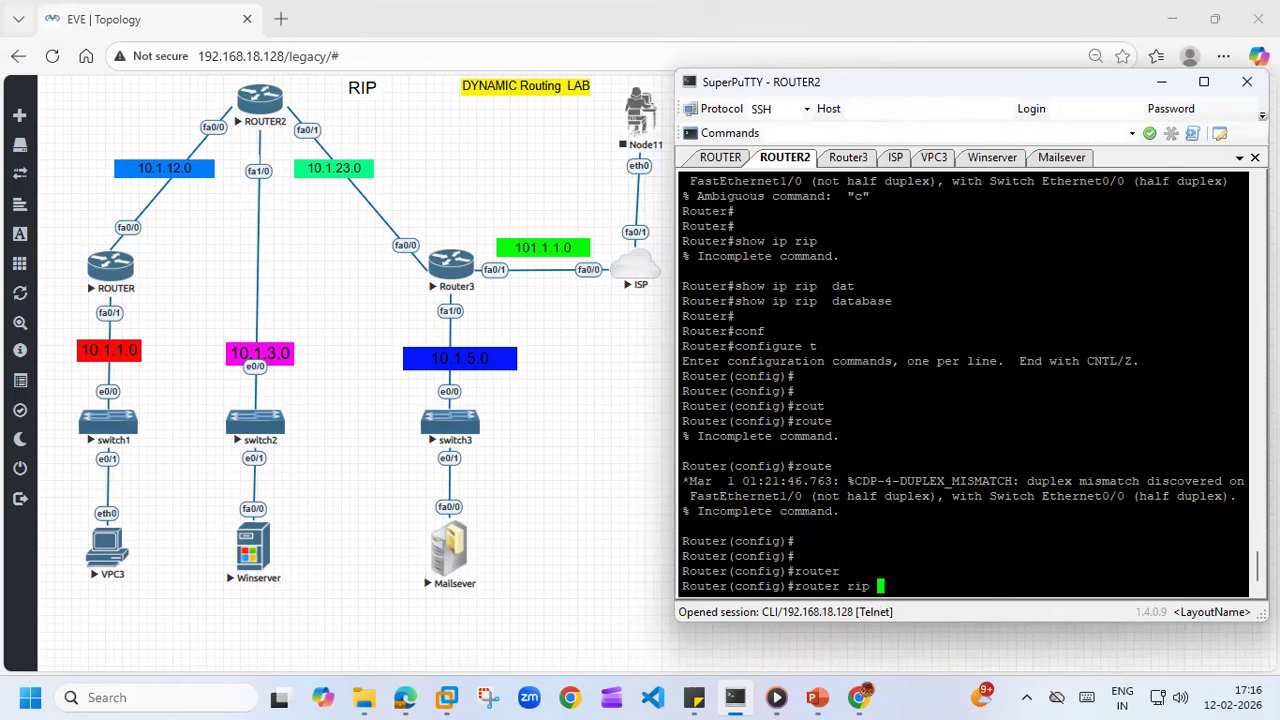
{"action": "key", "text": "Return"}
- Advertise network 10.1.12.0 in RIP on ROUTER2
{"action": "type", "text": "net"}
{"action": "key", "text": "Tab"}
{"action": "key", "text": "Return"}
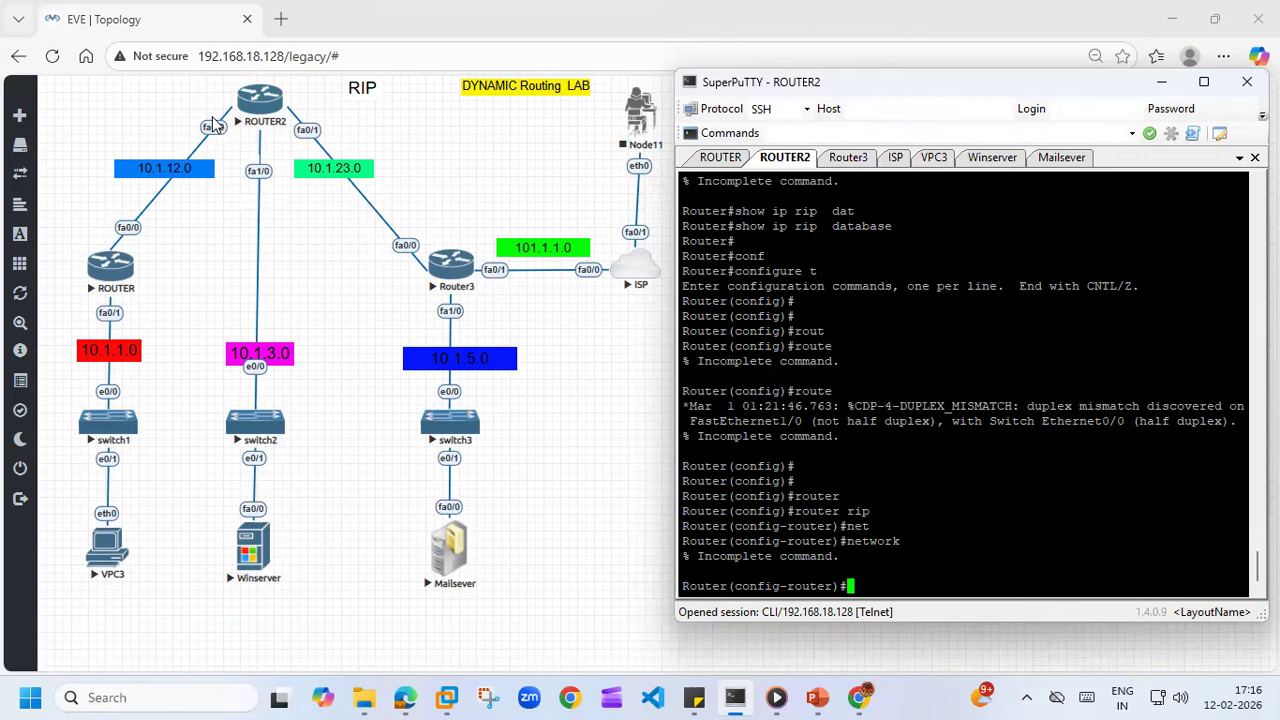
{"action": "type", "text": "net"}
{"action": "key", "text": "Tab"}
{"action": "type", "text": "10."}
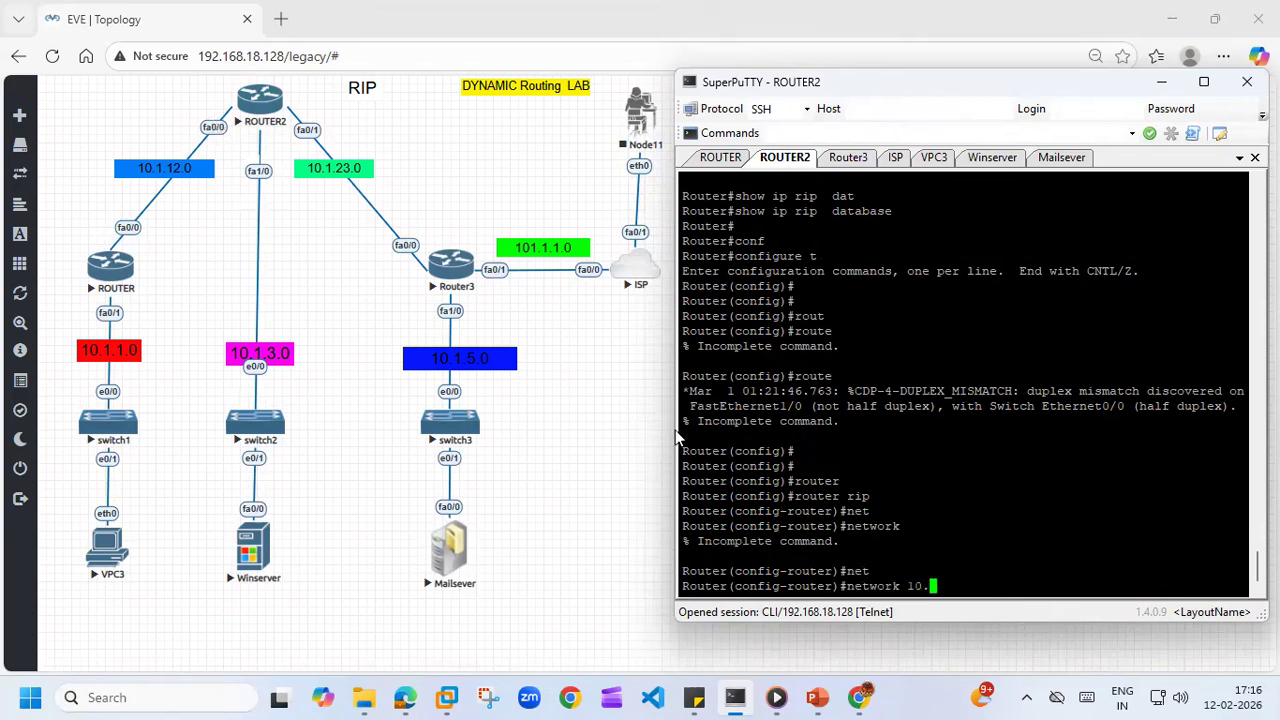
{"action": "type", "text": "1.12.0"}
{"action": "key", "text": "Return"}
- Add network 10.1.3.0 to the RIP configuration on ROUTER2
{"action": "key", "text": "Up"}
{"action": "key", "text": "BackSpace"}
{"action": "key", "text": "BackSpace"}
{"action": "key", "text": "BackSpace"}
{"action": "key", "text": "BackSpace"}
{"action": "key", "text": "BackSpace"}
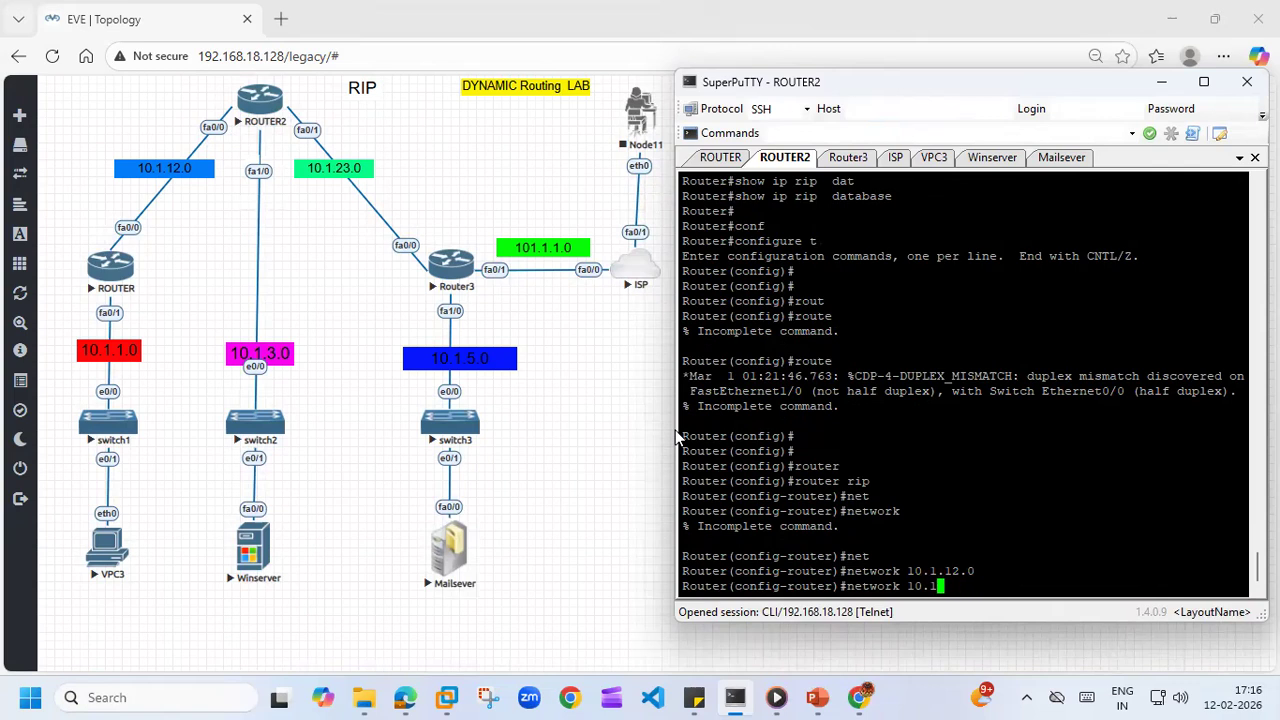
{"action": "type", "text": ".3.0"}
{"action": "key", "text": "Return"}
- Add network 10.1.23.0 to RIP on ROUTER2 and return to privileged mode
{"action": "key", "text": "Up"}
{"action": "key", "text": "BackSpace"}
{"action": "key", "text": "BackSpace"}
{"action": "key", "text": "BackSpace"}
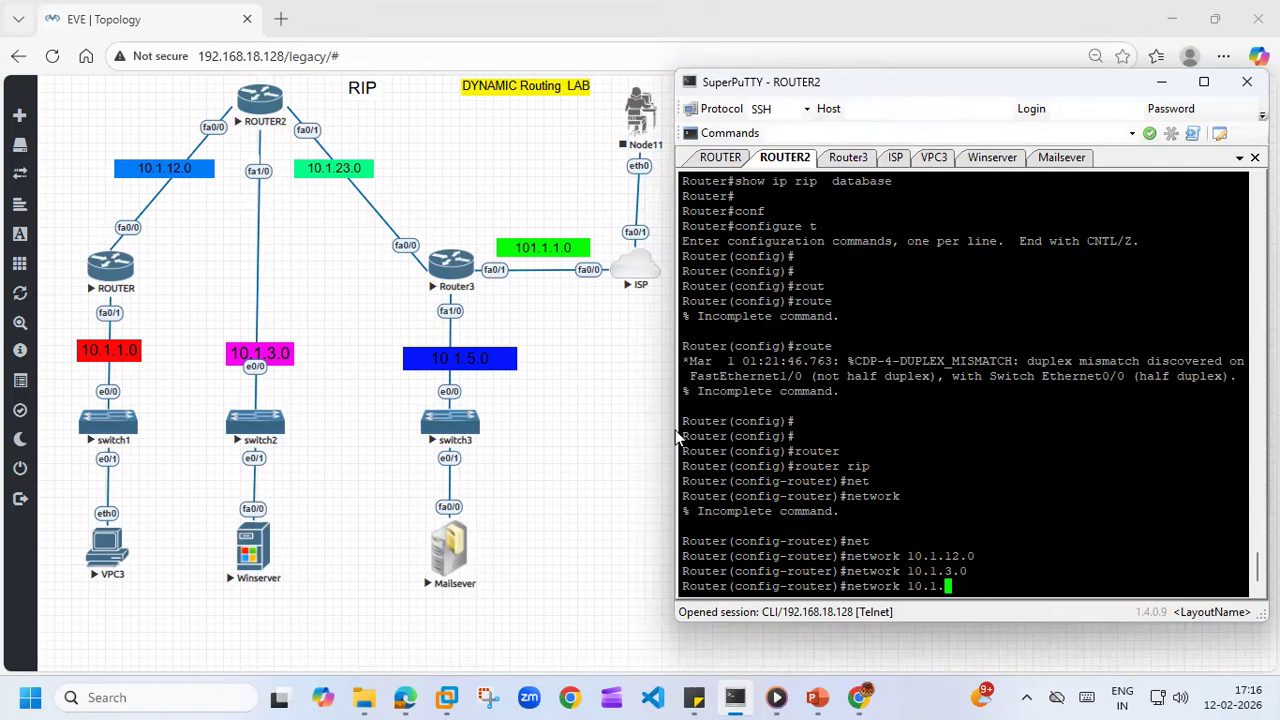
{"action": "type", "text": "23.0"}
{"action": "key", "text": "Return"}
{"action": "key", "text": "Return"}
{"action": "key", "text": "Return"}
{"action": "key", "text": "ctrl+z"}
{"action": "key", "text": "Return"}
- Display ROUTER2's RIP database with show ip rip database and examine its summary and directly connected entries
{"action": "type", "text": "s"}
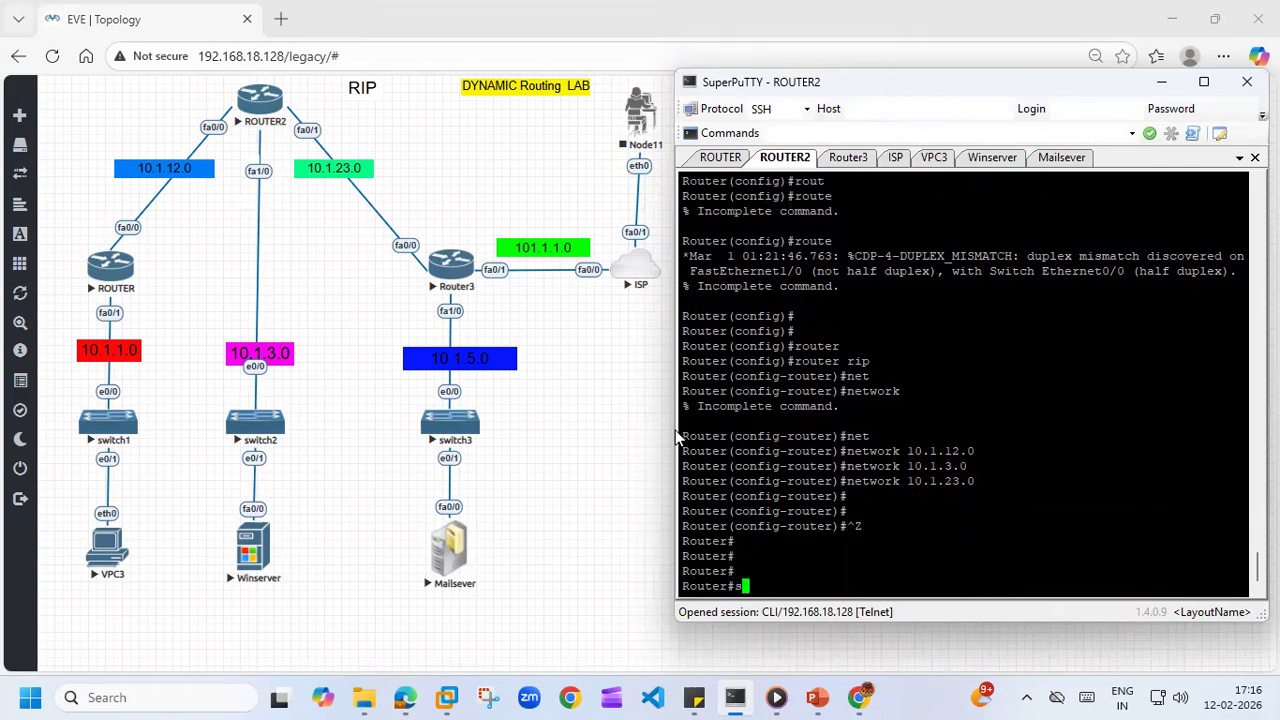
{"action": "type", "text": "howip rip"}
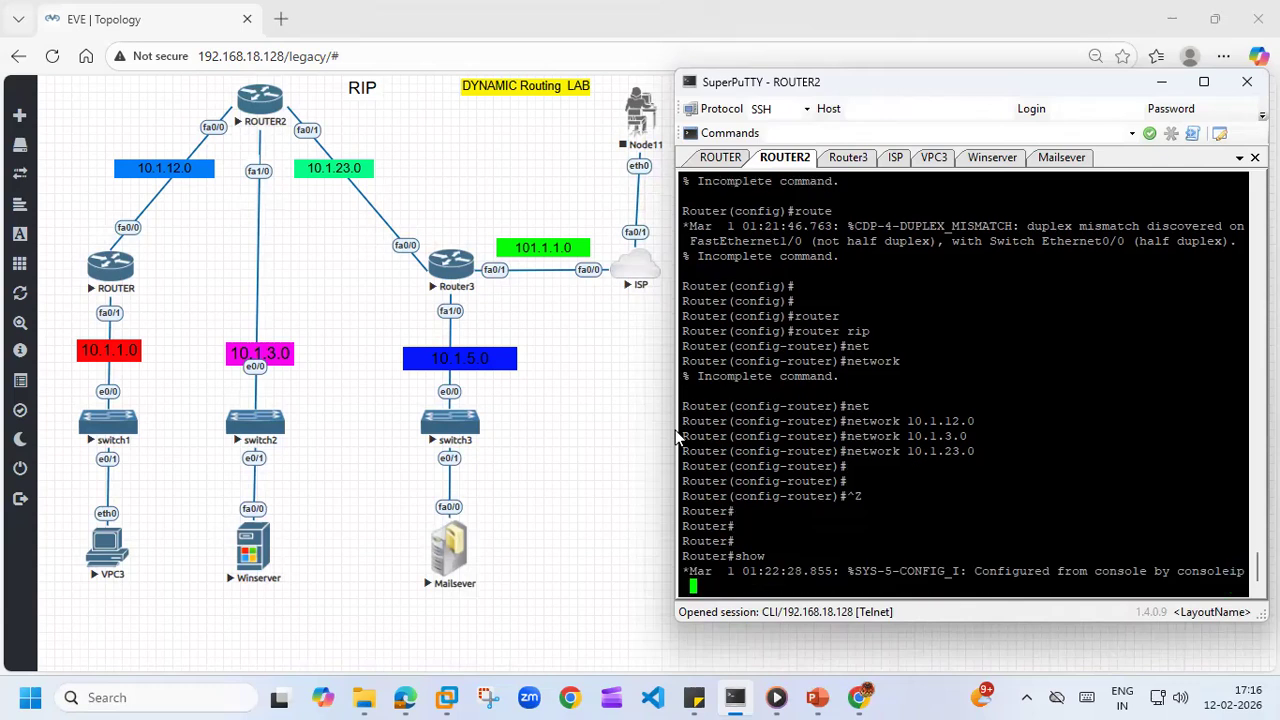
{"action": "key", "text": "Return"}
{"action": "key", "text": "Up"}
{"action": "type", "text": "dat"}
{"action": "key", "text": "Tab"}
{"action": "key", "text": "Return"}
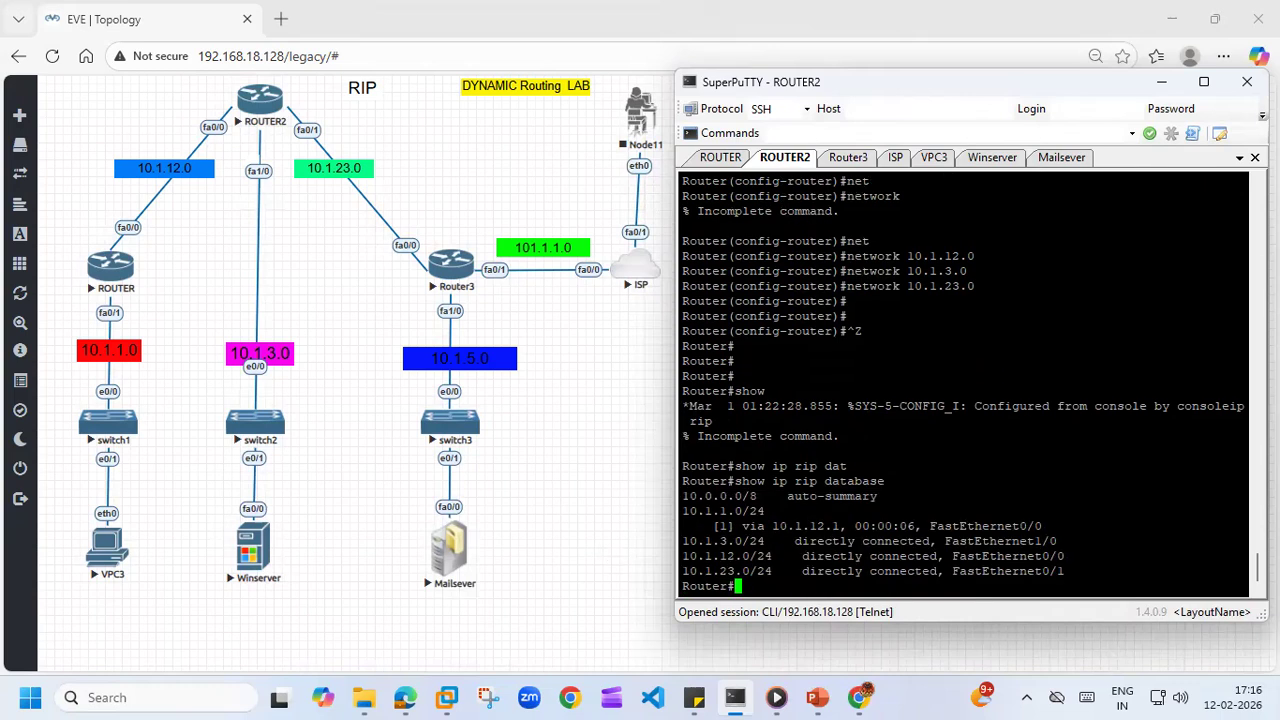
{"action": "left_click_drag", "start_coordinate": [684, 496], "coordinate": [824, 506]}
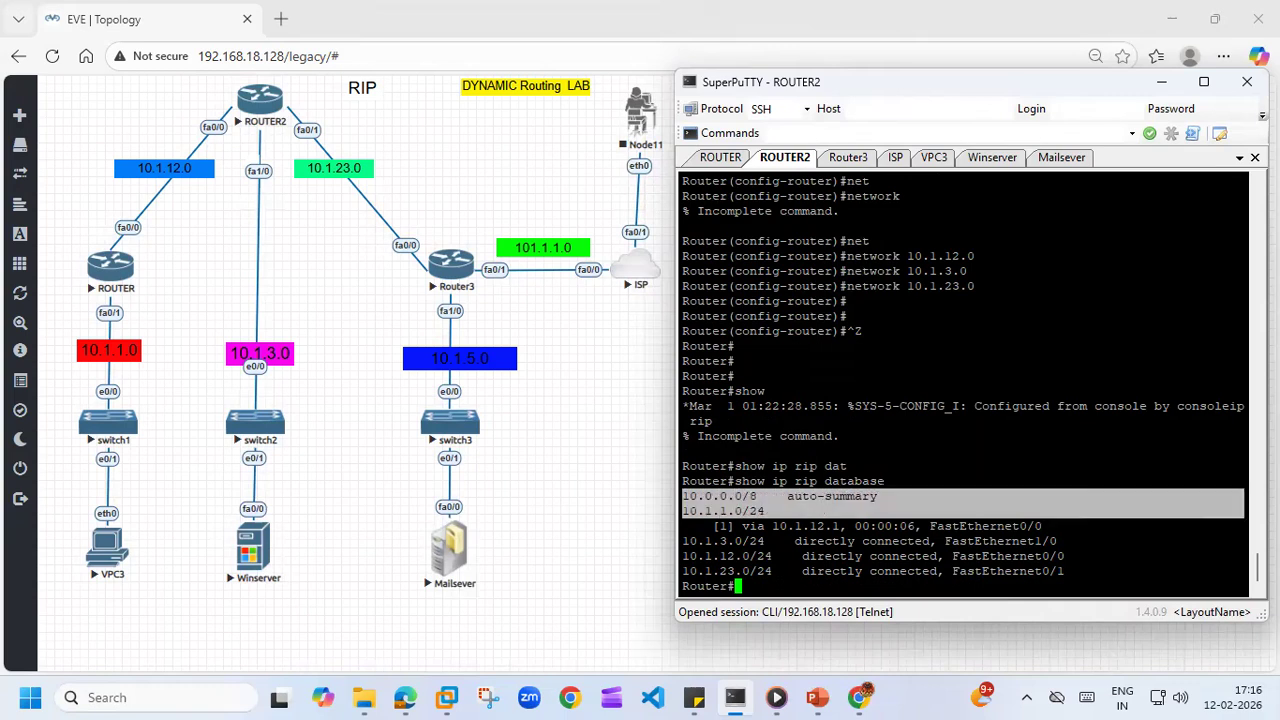
{"action": "left_click", "coordinate": [826, 530]}
{"action": "left_click_drag", "start_coordinate": [683, 541], "coordinate": [778, 556]}
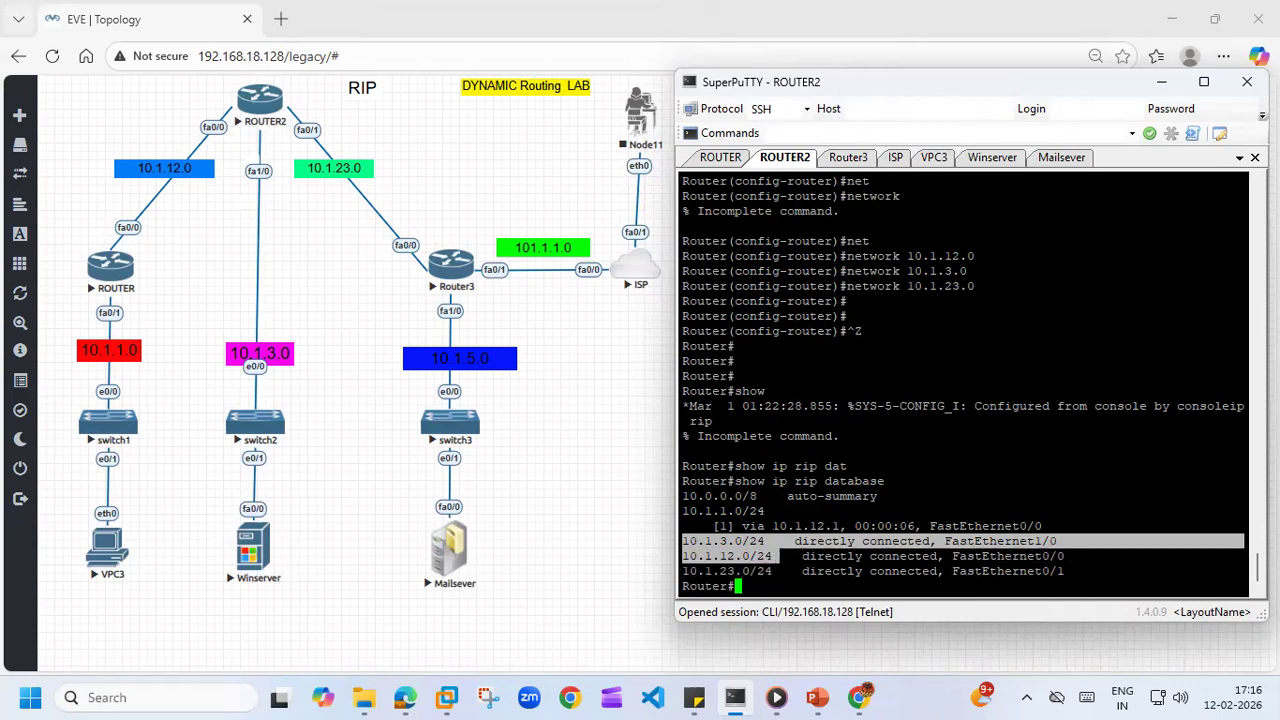
- Switch to the Router3 console and bring up a fresh global configuration prompt
{"action": "left_click", "coordinate": [846, 159]}
{"action": "key", "text": "Return"}
{"action": "key", "text": "Return"}
{"action": "key", "text": "Return"}
{"action": "key", "text": "Return"}
{"action": "key", "text": "Return"}
{"action": "key", "text": "Return"}
{"action": "key", "text": "Return"}
{"action": "key", "text": "Return"}
{"action": "key", "text": "Return"}
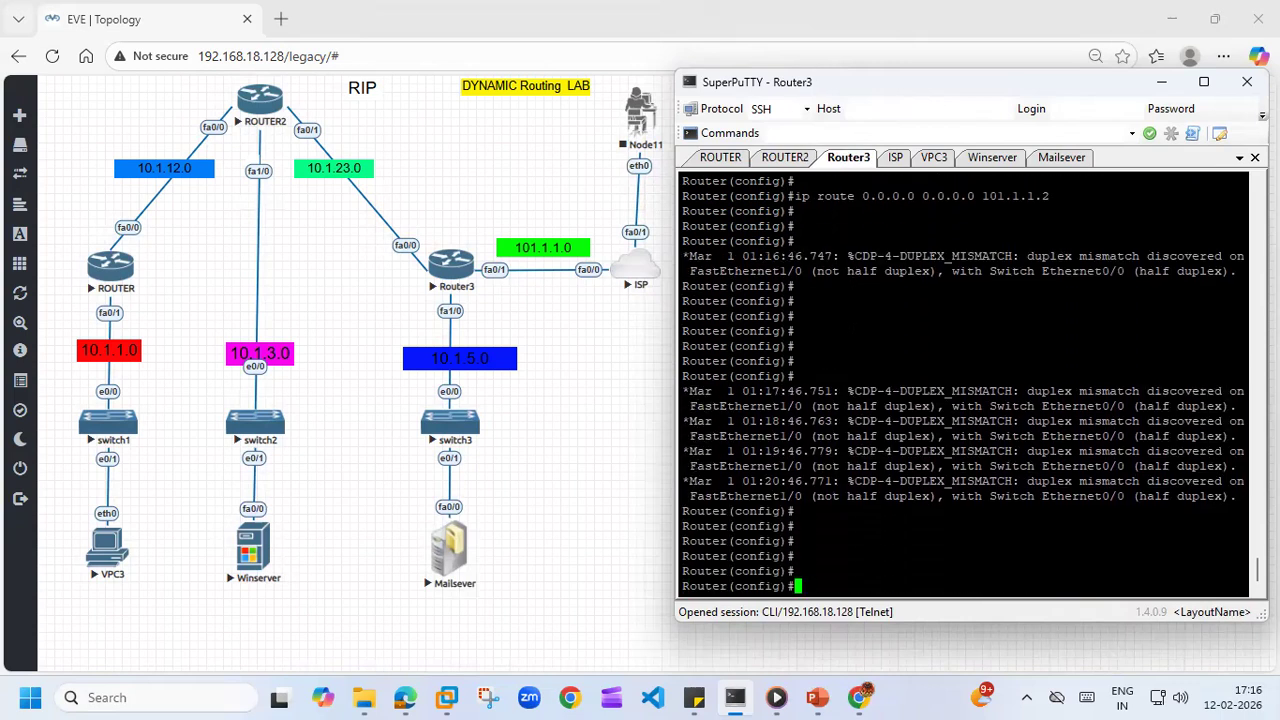
{"action": "key", "text": "Return"}
{"action": "key", "text": "Return"}
{"action": "key", "text": "Return"}
{"action": "key", "text": "Return"}
{"action": "key", "text": "Return"}
{"action": "key", "text": "Return"}
{"action": "key", "text": "Return"}
{"action": "key", "text": "Return"}
{"action": "key", "text": "Return"}
{"action": "key", "text": "Return"}
{"action": "key", "text": "Return"}
{"action": "key", "text": "Return"}
{"action": "key", "text": "Return"}
{"action": "key", "text": "Return"}
{"action": "key", "text": "Return"}
{"action": "key", "text": "Return"}
{"action": "key", "text": "Return"}
{"action": "key", "text": "Return"}
{"action": "key", "text": "Return"}
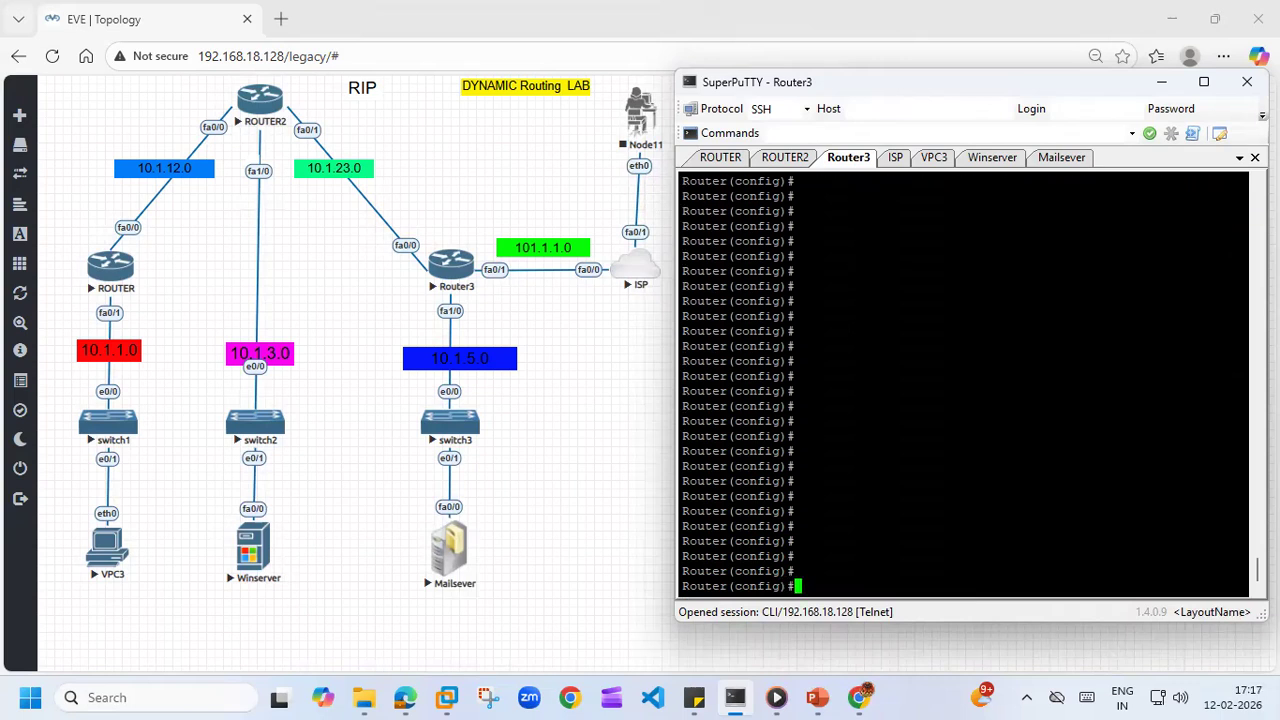
- Enter RIP configuration mode on Router3 with router rip
{"action": "type", "text": "rou"}
{"action": "key", "text": "Tab"}
{"action": "type", "text": "tetr"}
{"action": "key", "text": "Tab"}
{"action": "key", "text": "BackSpace"}
{"action": "key", "text": "BackSpace"}
{"action": "key", "text": "BackSpace"}
{"action": "key", "text": "BackSpace"}
{"action": "type", "text": "e"}
{"action": "key", "text": "BackSpace"}
{"action": "type", "text": "ter"}
{"action": "key", "text": "Tab"}
{"action": "type", "text": "rip"}
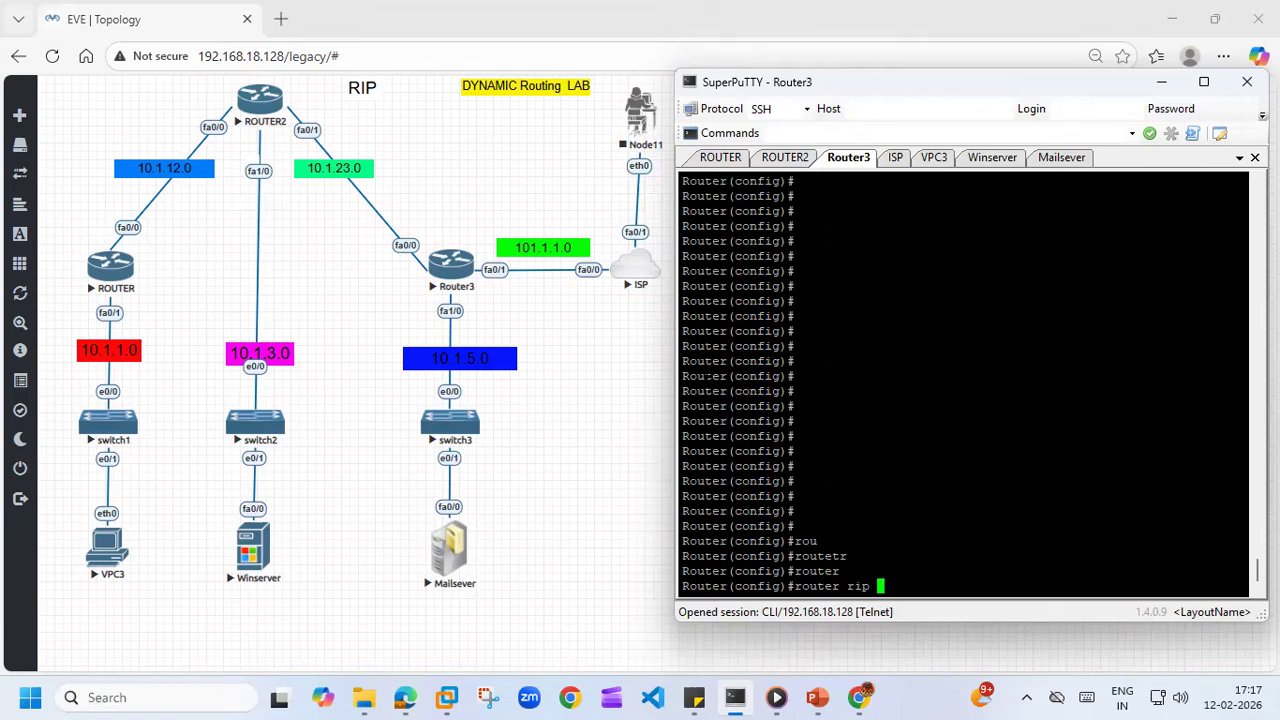
{"action": "key", "text": "Return"}
- Advertise network 10.1.5.0 in RIP on Router3
{"action": "type", "text": "net"}
{"action": "key", "text": "Tab"}
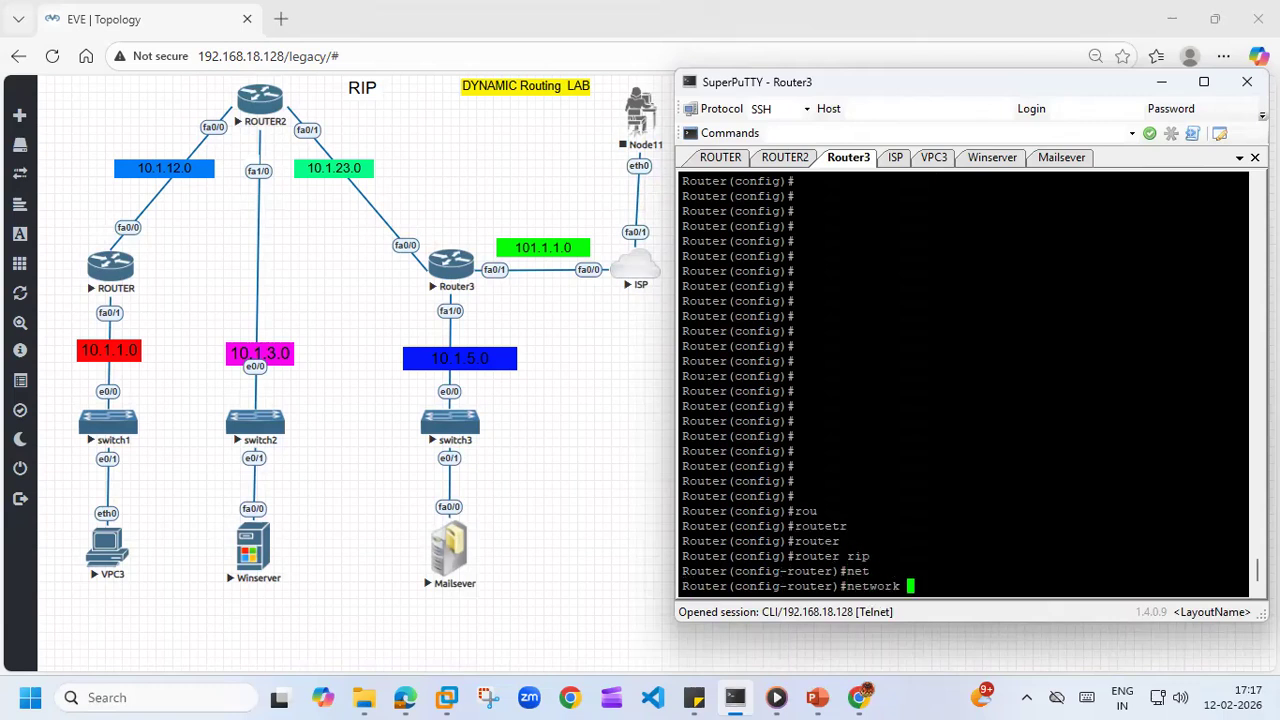
{"action": "key", "text": "Return"}
{"action": "key", "text": "Up"}
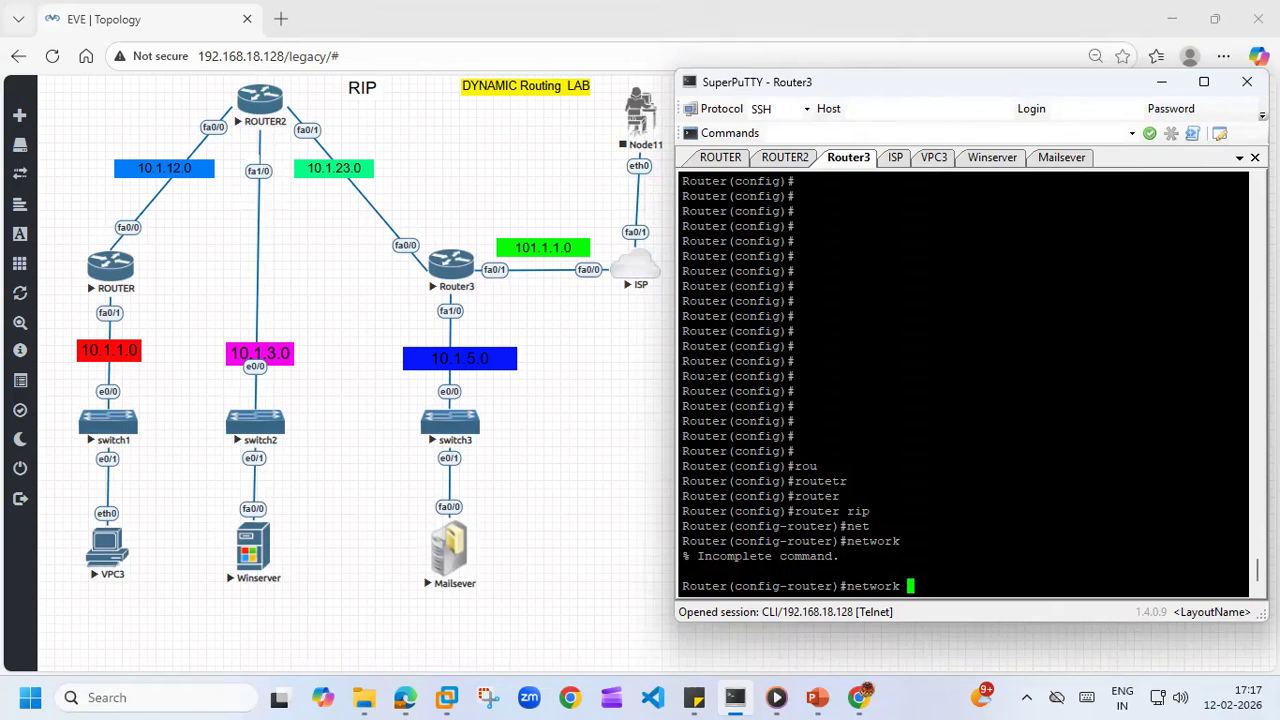
{"action": "type", "text": "10.1.5.0"}
{"action": "key", "text": "Return"}
- Add network 10.1.23.0 to RIP on Router3 and return to privileged mode
{"action": "key", "text": "Up"}
{"action": "key", "text": "BackSpace"}
{"action": "key", "text": "BackSpace"}
{"action": "key", "text": "BackSpace"}
{"action": "key", "text": "BackSpace"}
{"action": "key", "text": "BackSpace"}
{"action": "type", "text": "1.23.0"}
{"action": "key", "text": "Return"}
{"action": "key", "text": "Return"}
{"action": "key", "text": "Return"}
{"action": "key", "text": "Return"}
{"action": "key", "text": "ctrl+z"}
{"action": "key", "text": "Return"}
{"action": "key", "text": "Return"}
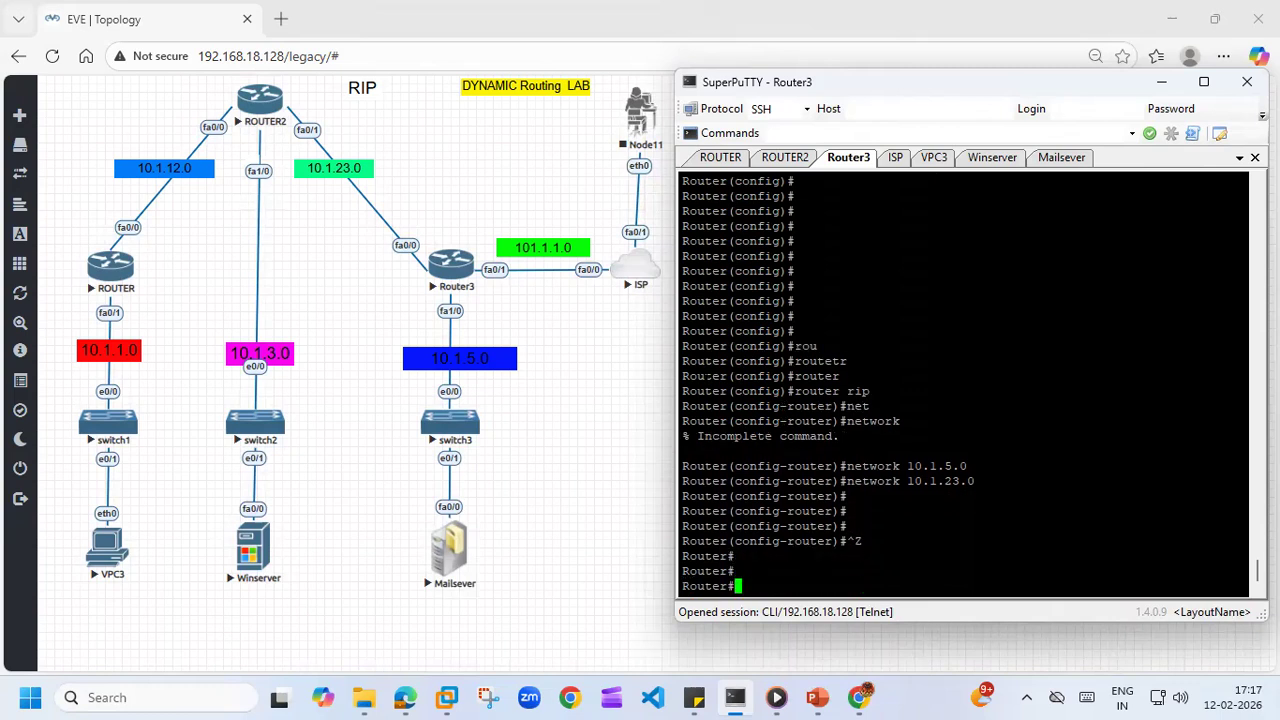
- Display the RIP database on Router3 with show ip rip database
{"action": "key", "text": "Return"}
{"action": "type", "text": "show ip "}
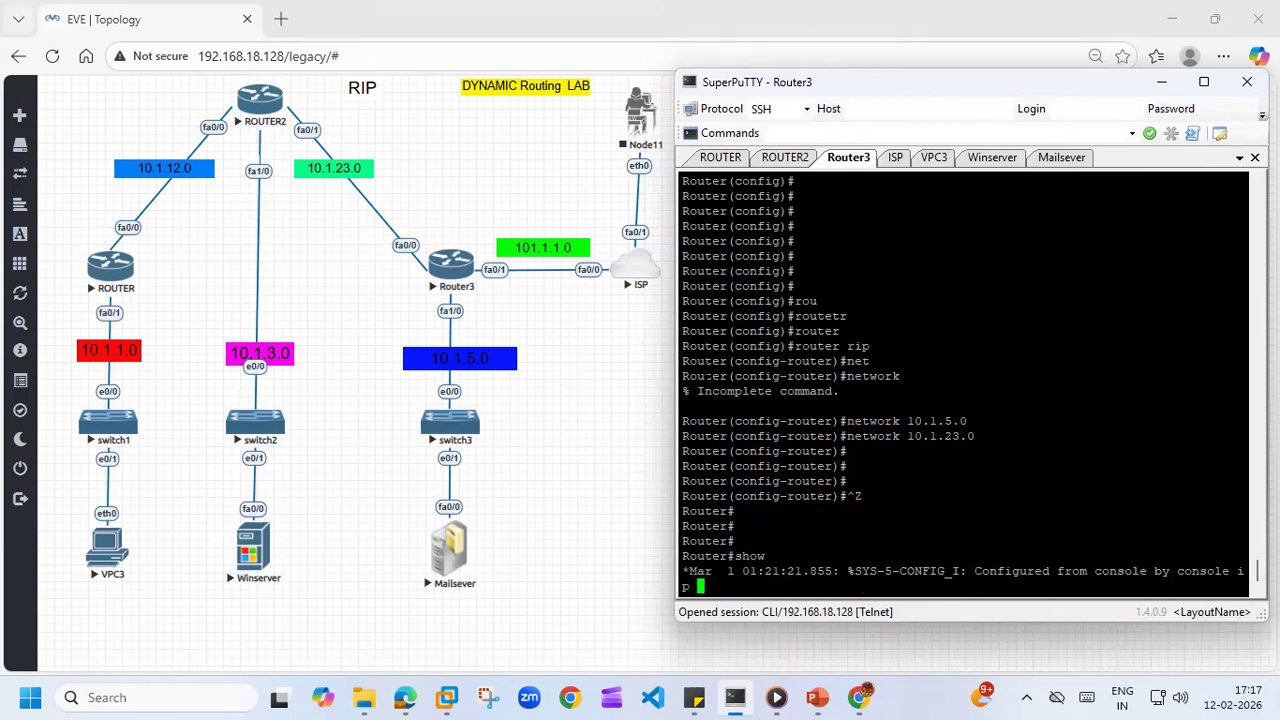
{"action": "type", "text": "rip"}
{"action": "key", "text": "Return"}
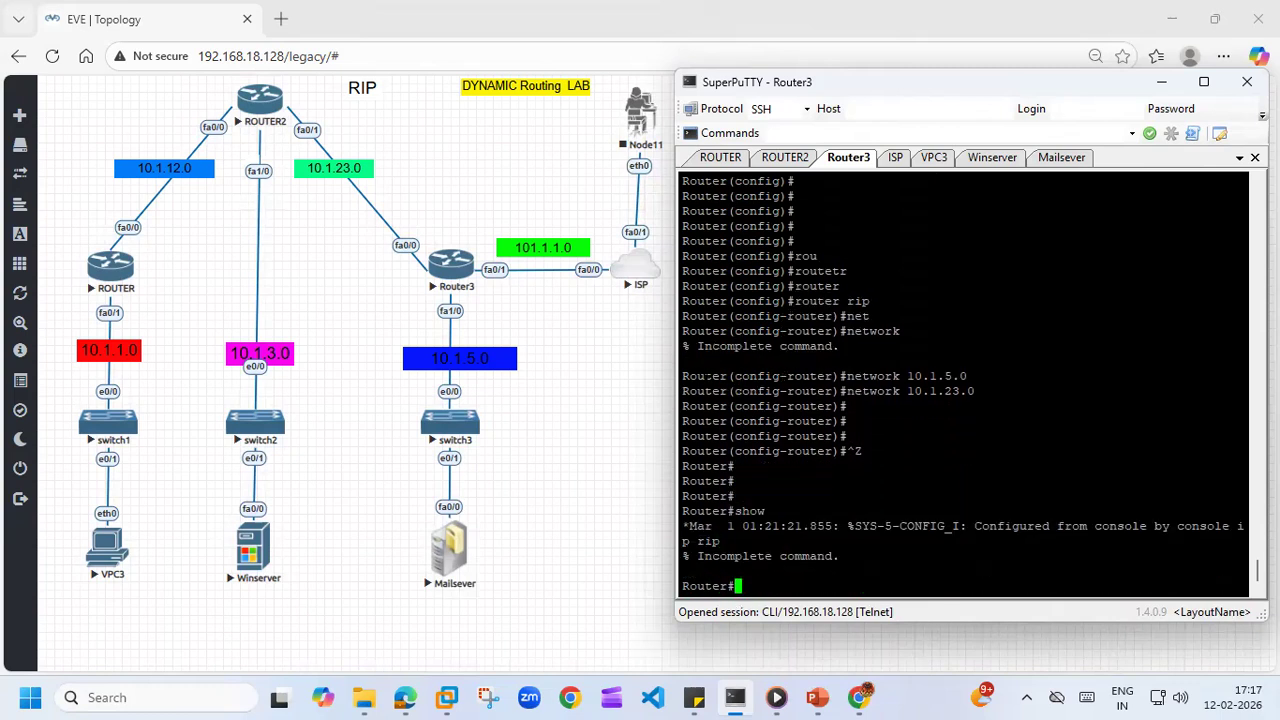
{"action": "type", "text": "show ip rip dat"}
{"action": "key", "text": "Tab"}
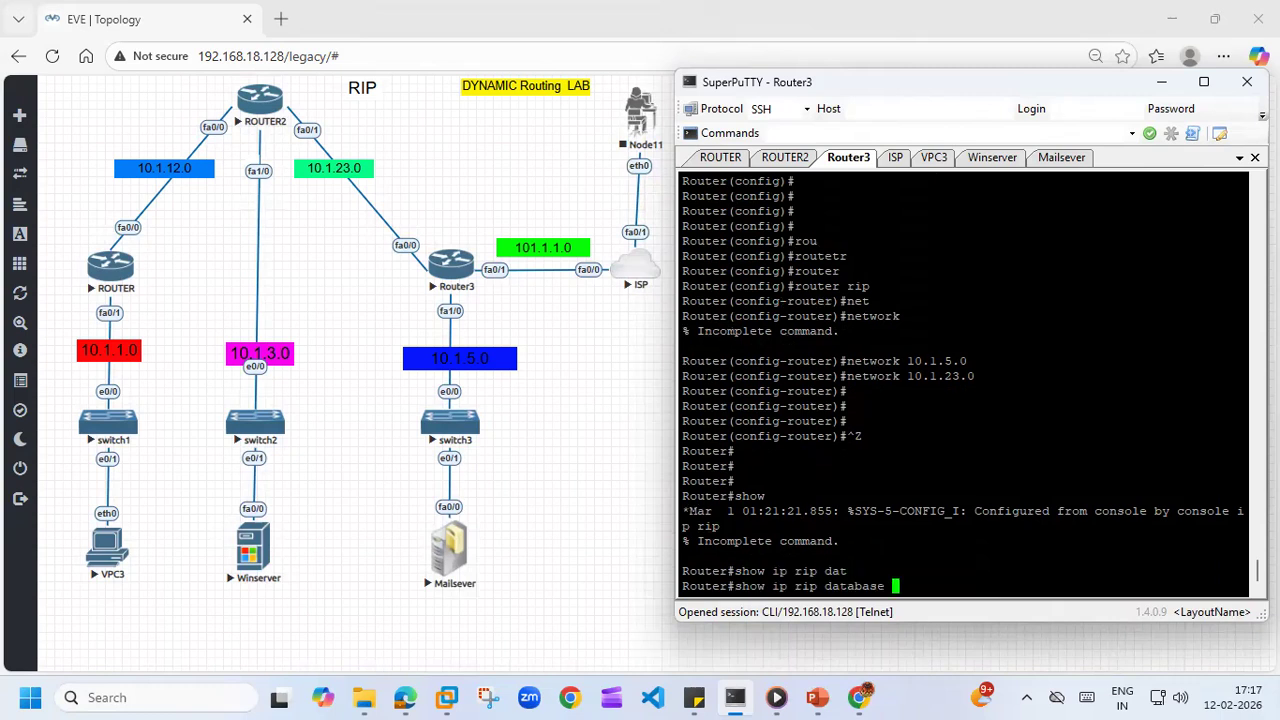
{"action": "key", "text": "Return"}
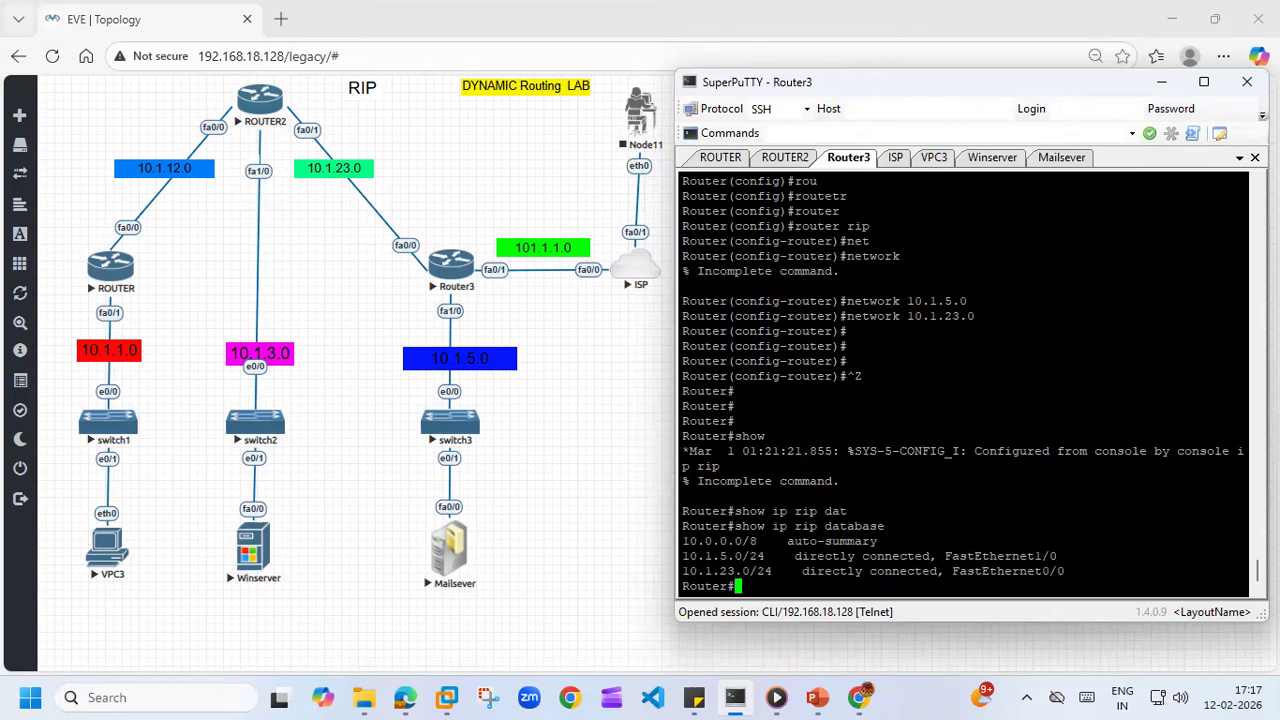
- Ping 1.1.1.1 again from the VPC3 console
{"action": "left_click", "coordinate": [934, 157]}
{"action": "key", "text": "Return"}
{"action": "key", "text": "Return"}
{"action": "key", "text": "Return"}
{"action": "key", "text": "Return"}
{"action": "key", "text": "Up"}
{"action": "key", "text": "Return"}
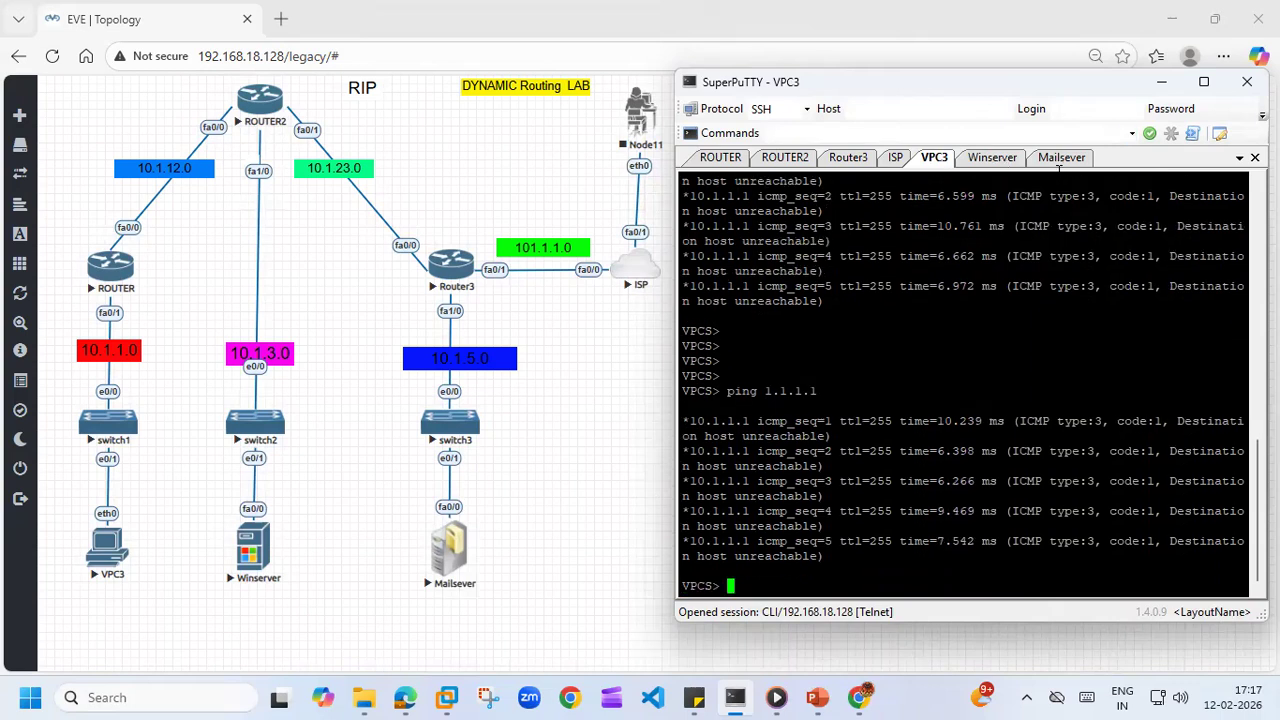
- Ping Winserver at 10.1.3.10 from the VPC3 console
{"action": "type", "text": "pig 10.1"}
{"action": "key", "text": "BackSpace"}
{"action": "key", "text": "BackSpace"}
{"action": "key", "text": "BackSpace"}
{"action": "key", "text": "BackSpace"}
{"action": "key", "text": "BackSpace"}
{"action": "key", "text": "BackSpace"}
{"action": "key", "text": "BackSpace"}
{"action": "type", "text": "ng 10.1.3.10"}
{"action": "key", "text": "Return"}
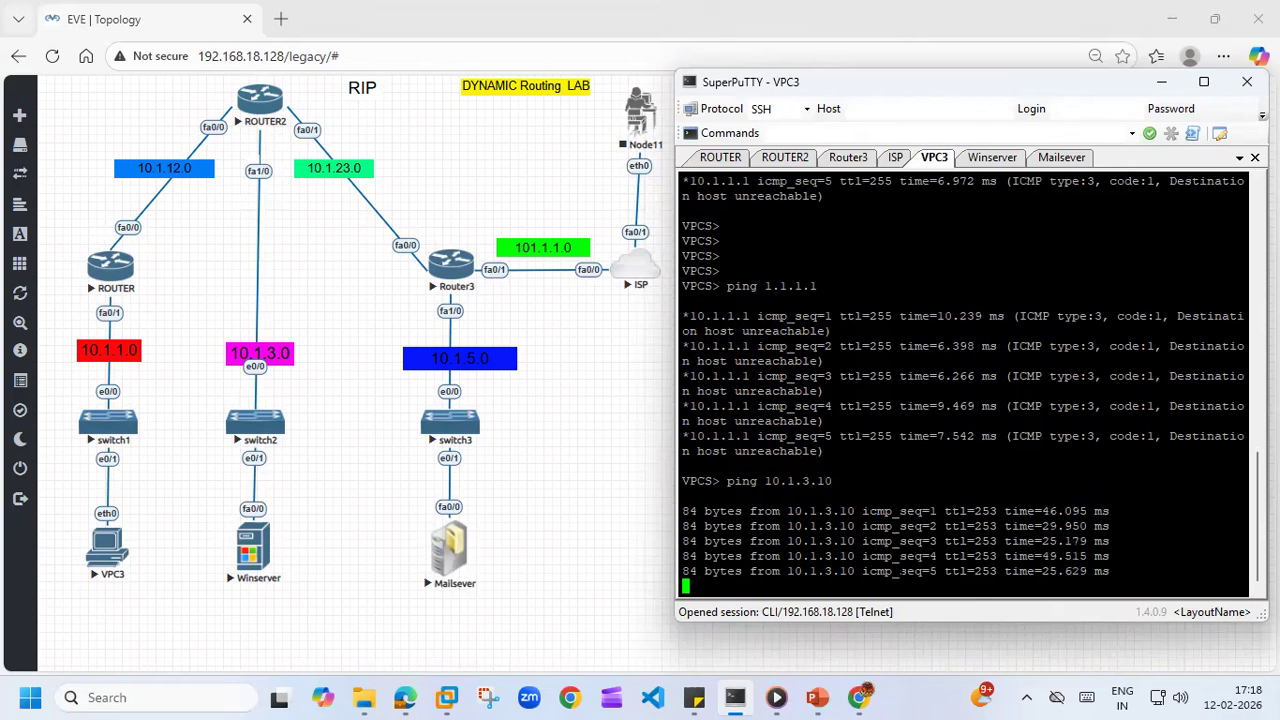
- Ping Mailsever at 10.1.5.10 from the VPC3 console
{"action": "key", "text": "Up"}
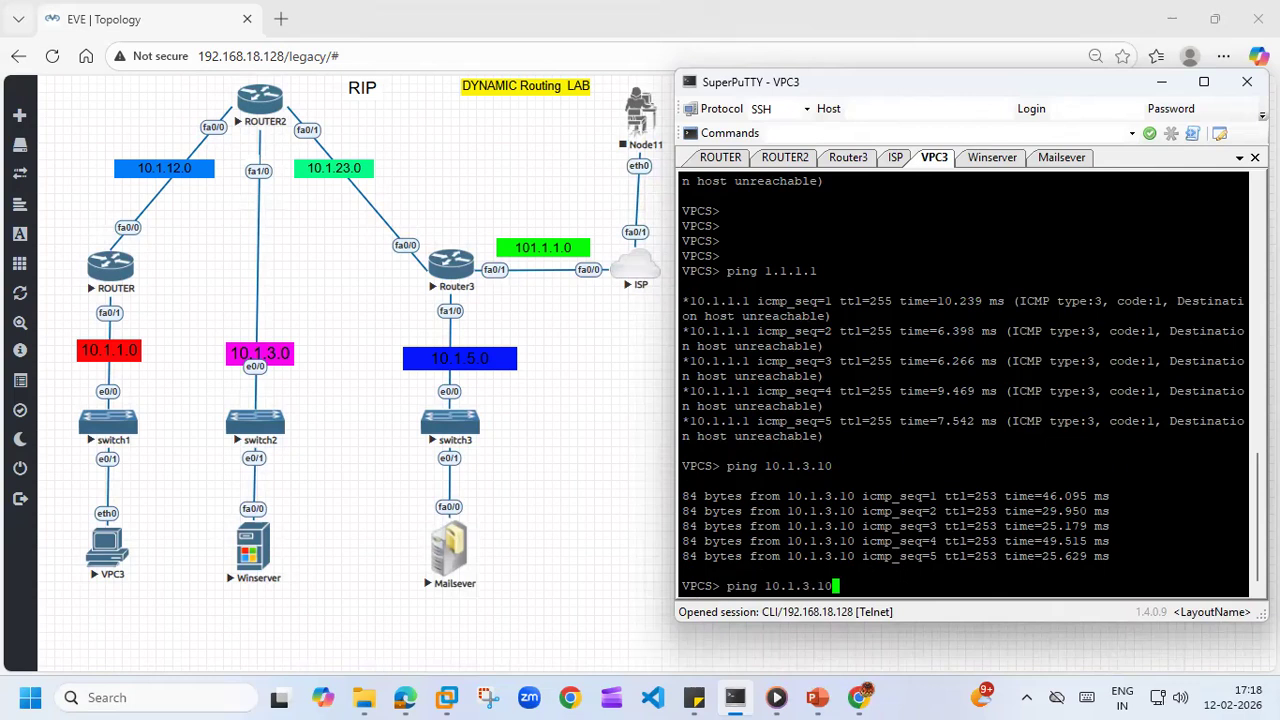
{"action": "key", "text": "BackSpace"}
{"action": "key", "text": "BackSpace"}
{"action": "key", "text": "BackSpace"}
{"action": "key", "text": "BackSpace"}
{"action": "type", "text": "5.10"}
{"action": "key", "text": "Return"}
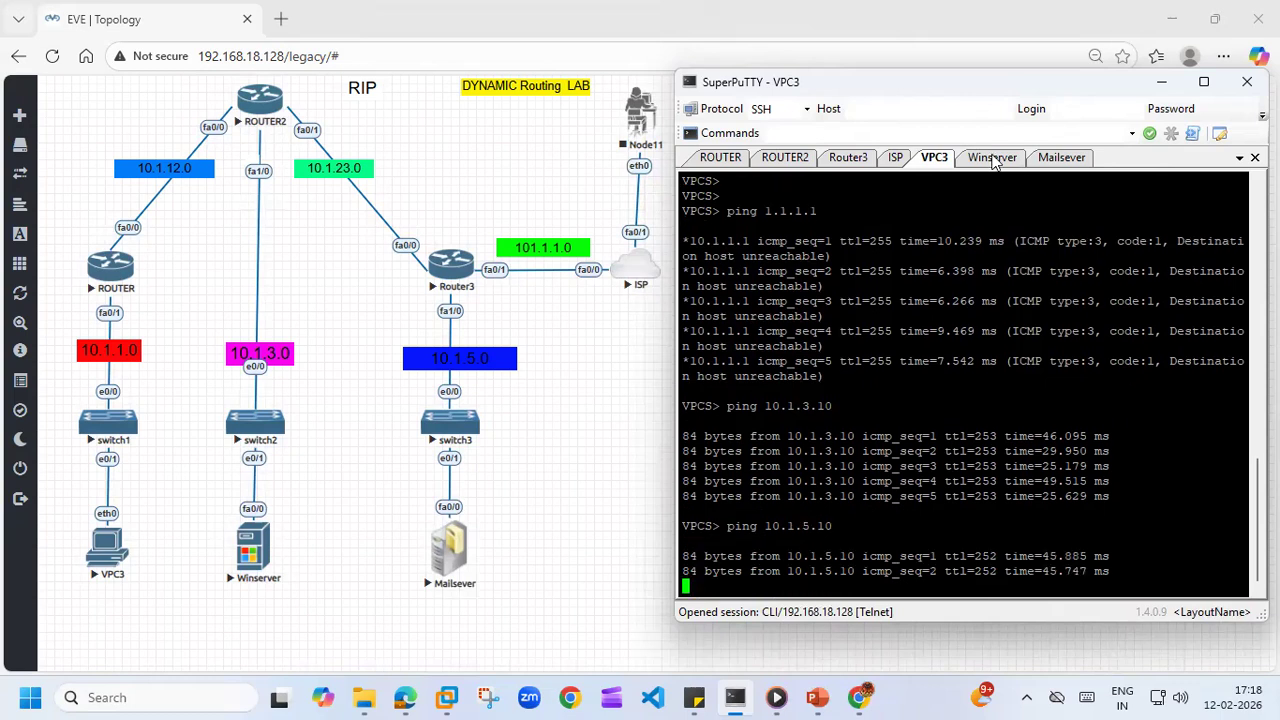
- Repeat the ping to 10.1.5.10 from the Winserver console
{"action": "left_click", "coordinate": [994, 160]}
{"action": "key", "text": "Up"}
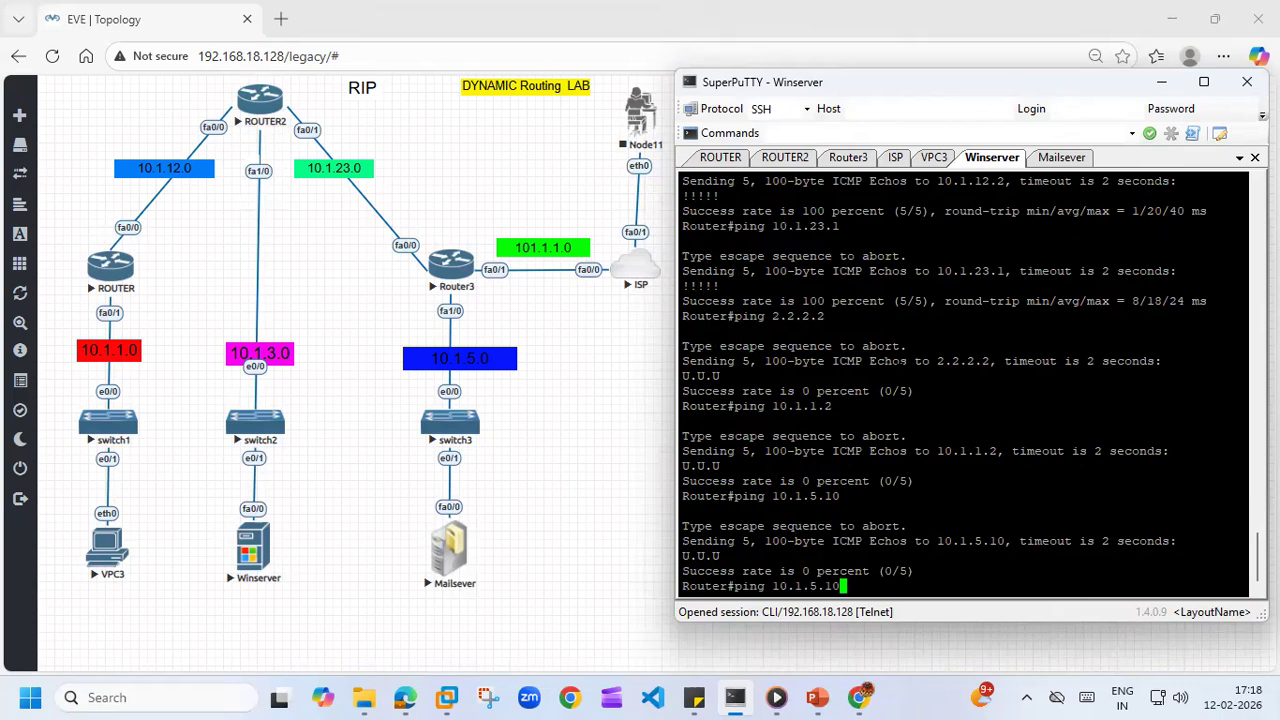
{"action": "key", "text": "Return"}
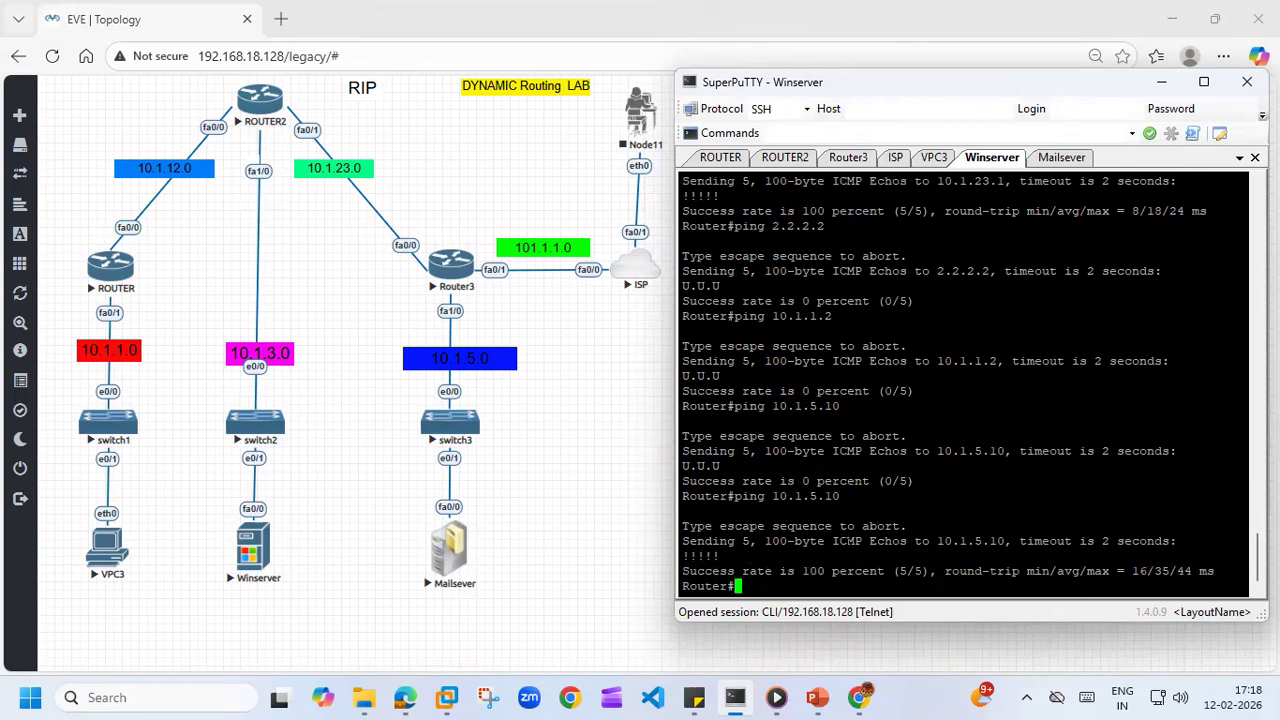
- Ping VPC3 at 10.1.1.2 from the Winserver console
{"action": "key", "text": "Up"}
{"action": "key", "text": "BackSpace"}
{"action": "key", "text": "BackSpace"}
{"action": "key", "text": "BackSpace"}
{"action": "key", "text": "BackSpace"}
{"action": "type", "text": "1.2"}
{"action": "key", "text": "Return"}
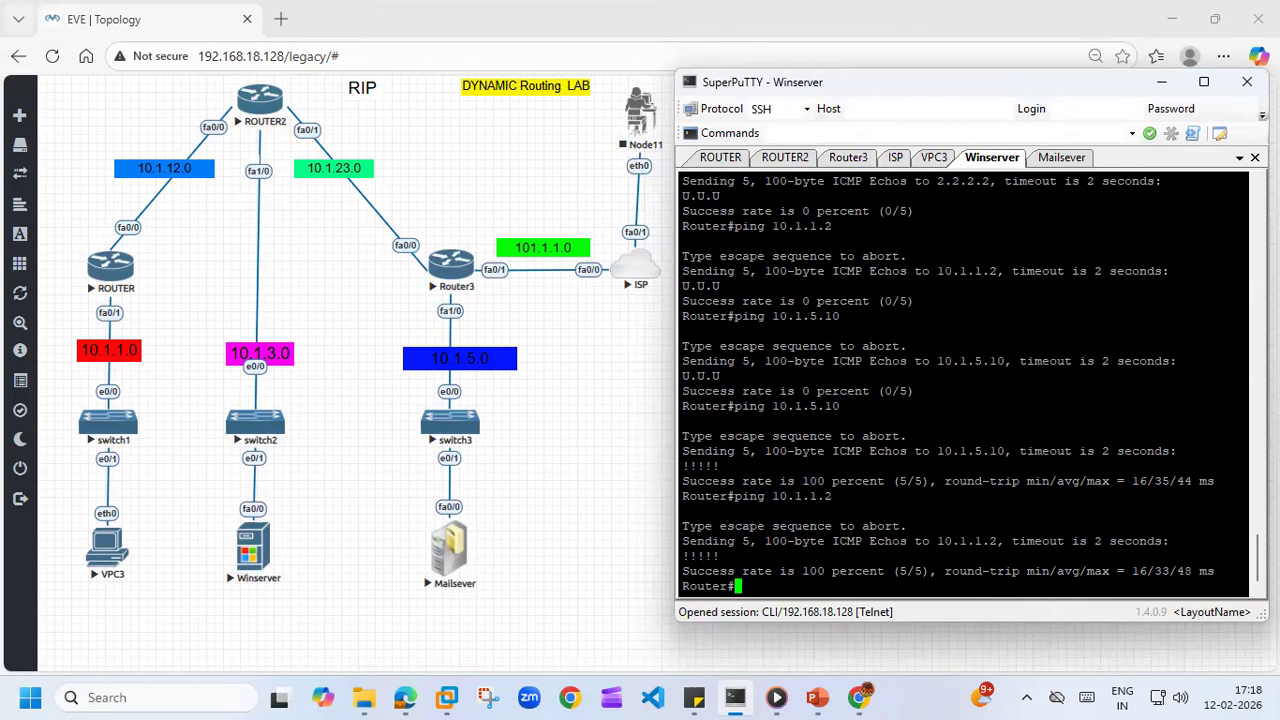
- Ping VPC3 at 10.1.1.2 and Winserver at 10.1.3.10 from the Mailsever console
{"action": "left_click", "coordinate": [1073, 158]}
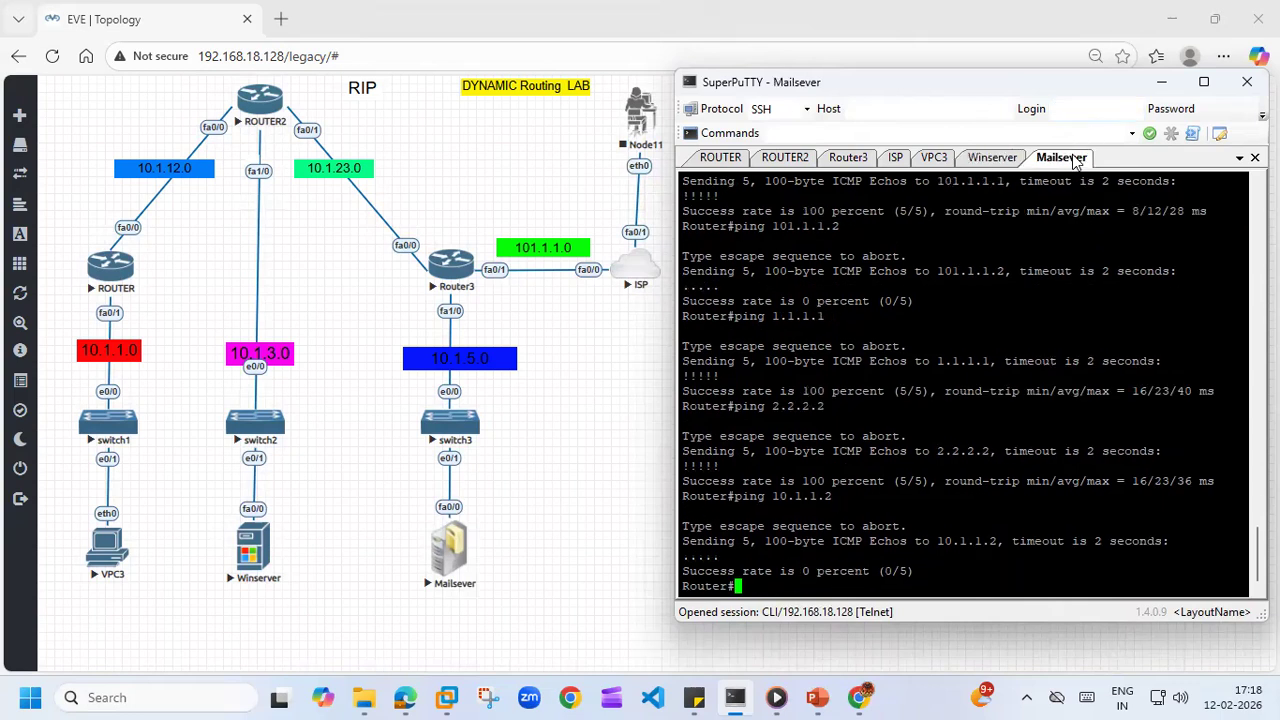
{"action": "key", "text": "Up"}
{"action": "key", "text": "Return"}
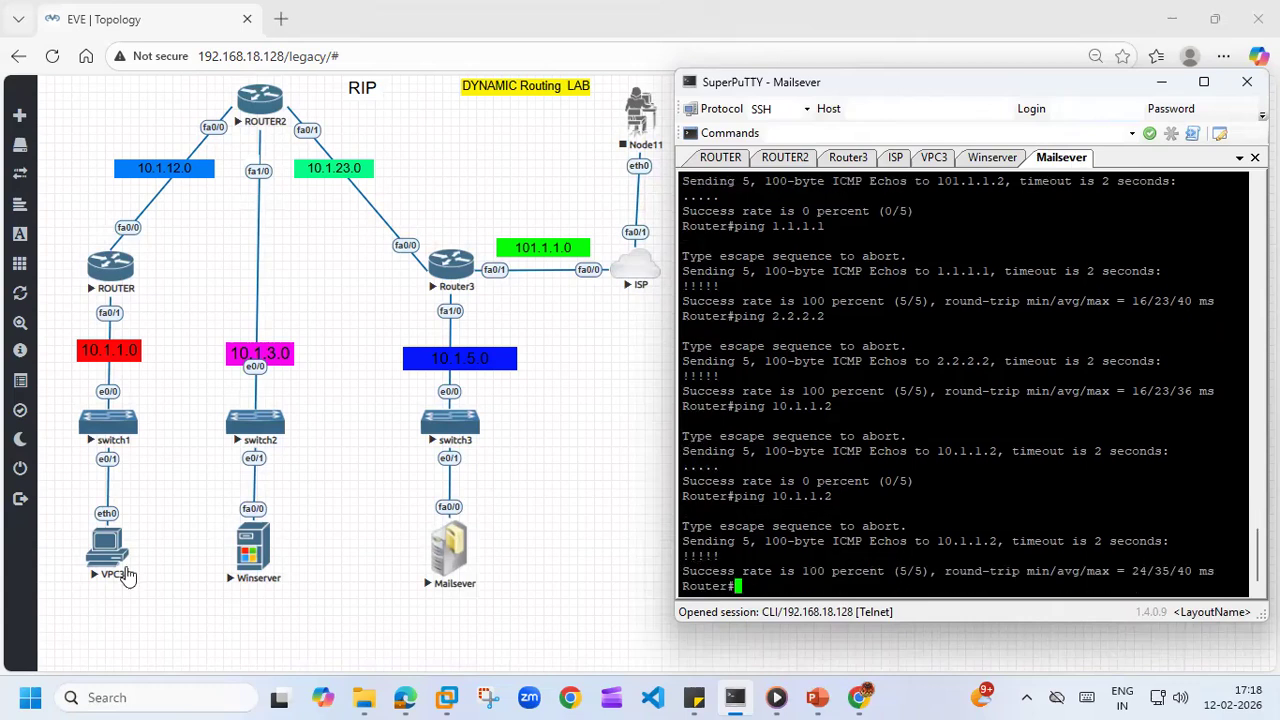
{"action": "type", "text": "ping 10.1.3.10"}
{"action": "key", "text": "Return"}
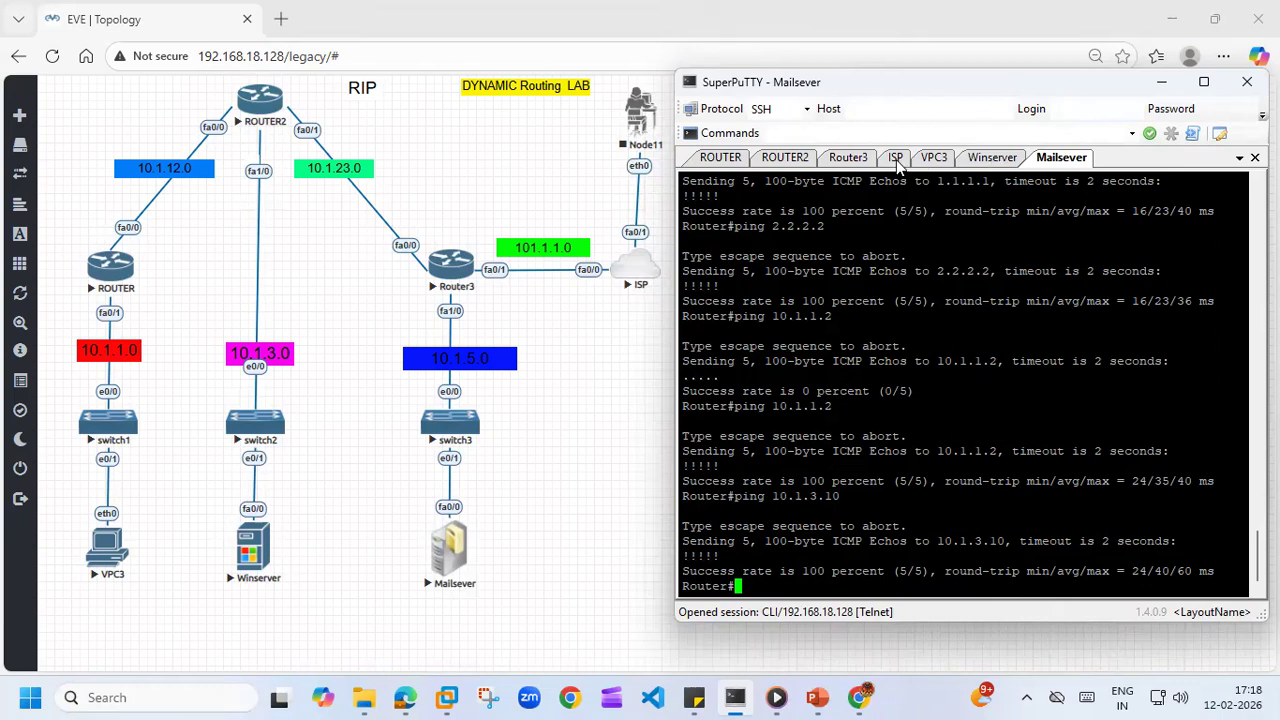
- Enter global configuration mode on Router3
{"action": "left_click", "coordinate": [848, 157]}
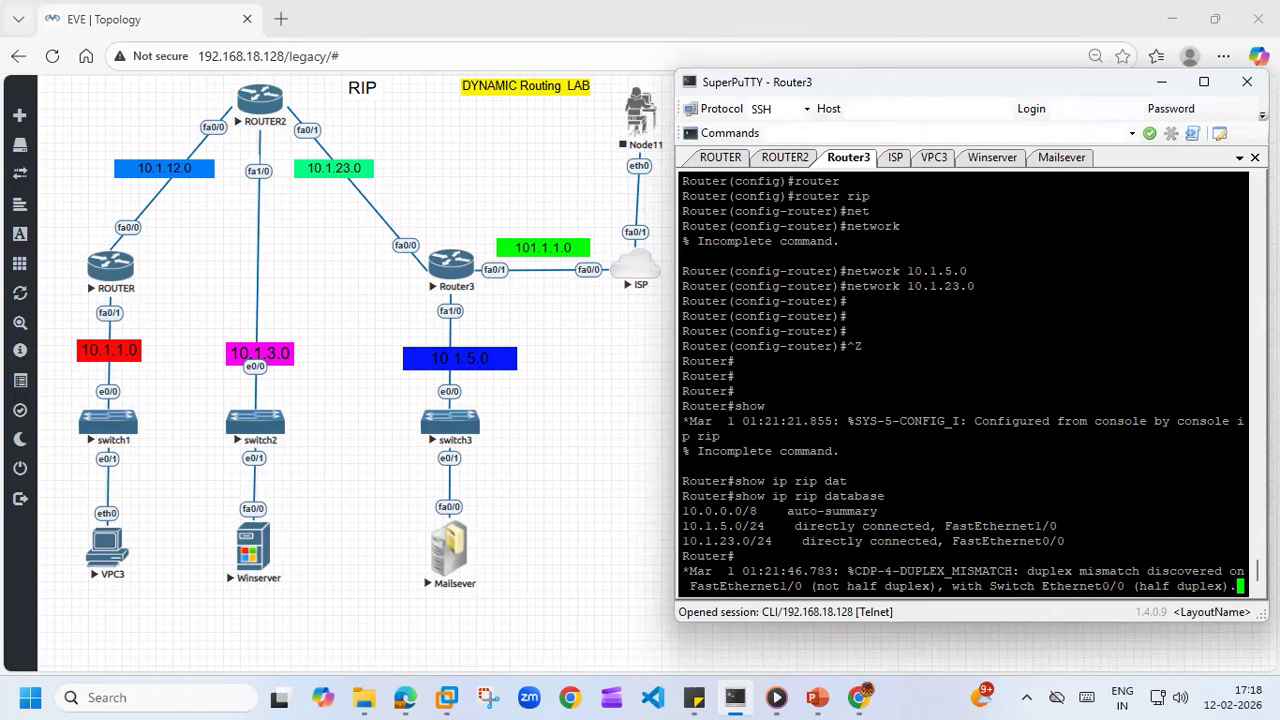
{"action": "key", "text": "Return"}
{"action": "key", "text": "Return"}
{"action": "key", "text": "Return"}
{"action": "key", "text": "Return"}
{"action": "type", "text": "conf"}
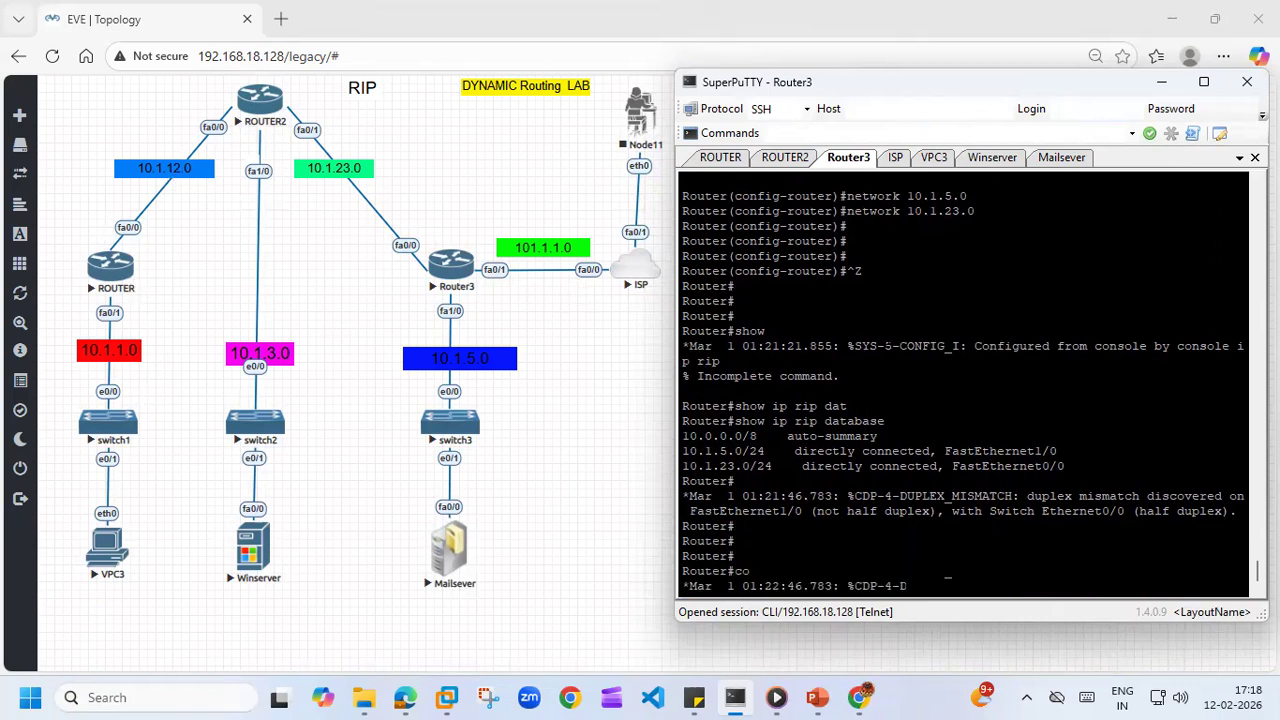
{"action": "key", "text": "Tab"}
{"action": "type", "text": "rt"}
{"action": "key", "text": "Return"}
{"action": "key", "text": "Return"}
{"action": "key", "text": "Return"}
{"action": "key", "text": "Return"}
{"action": "type", "text": "conf"}
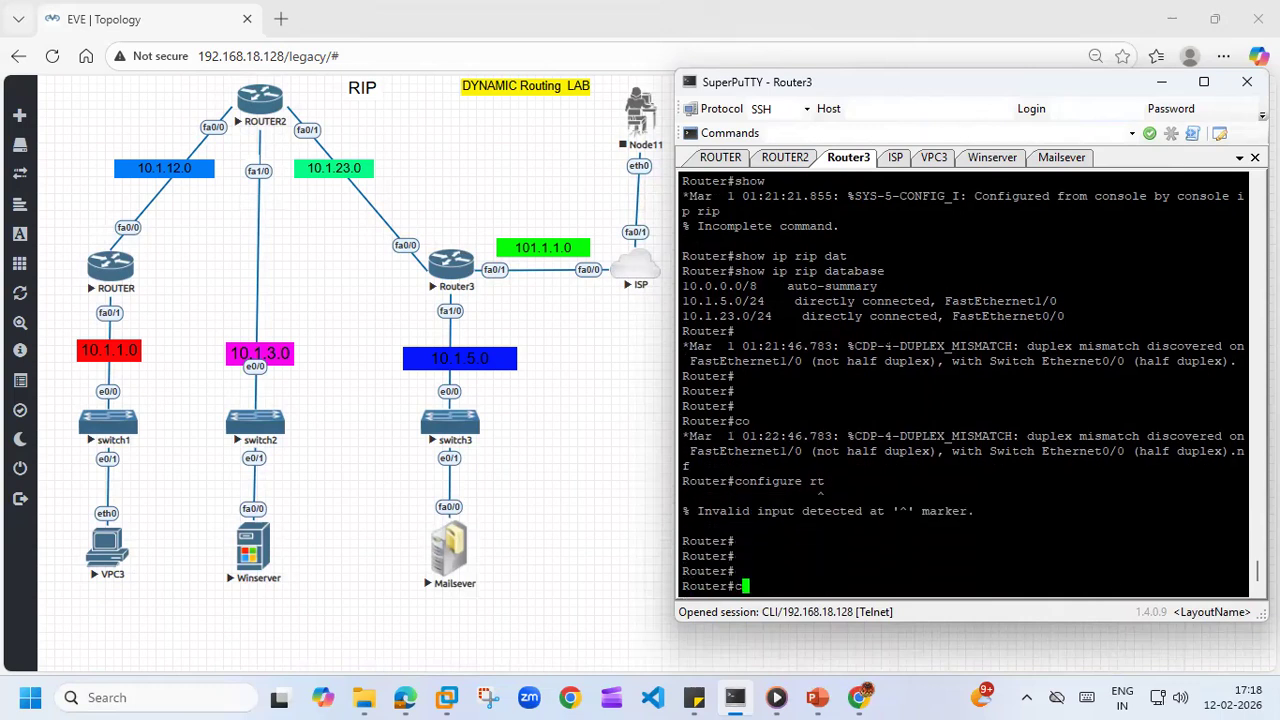
{"action": "key", "text": "Tab"}
{"action": "type", "text": "t"}
{"action": "key", "text": "Return"}
{"action": "key", "text": "Return"}
{"action": "key", "text": "Return"}
{"action": "key", "text": "Return"}
{"action": "key", "text": "Return"}
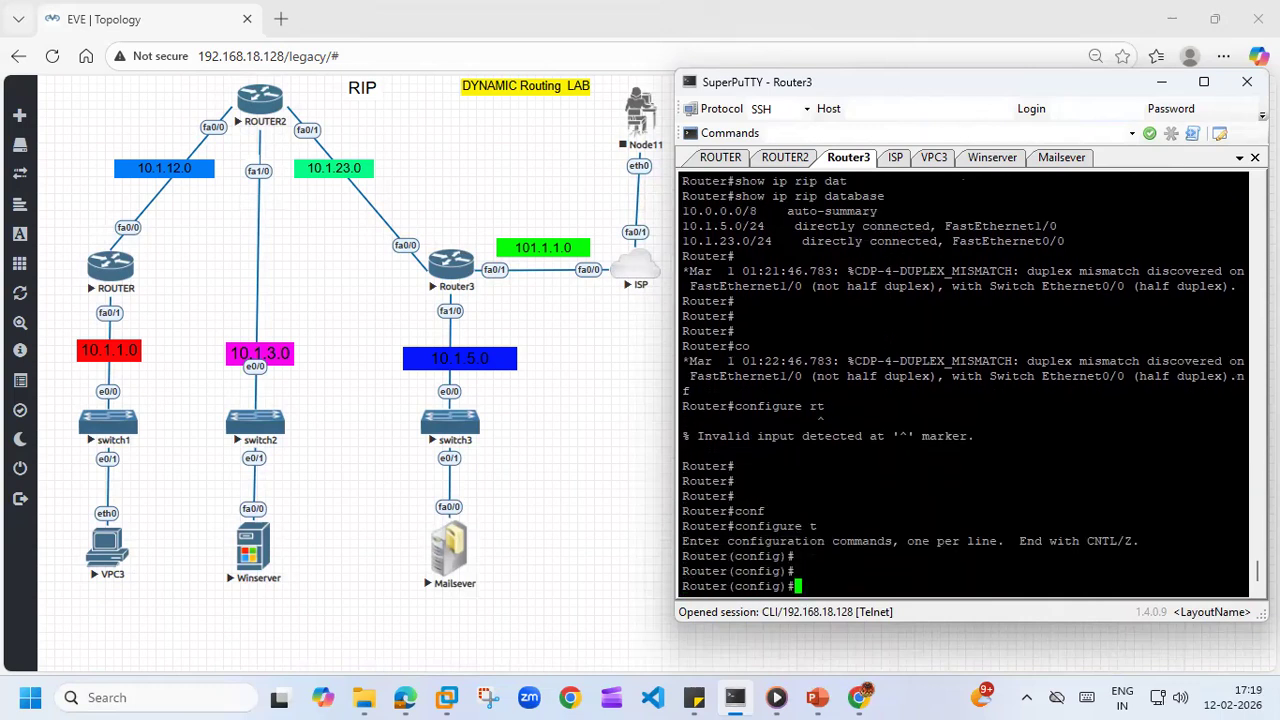
- Open RIP router configuration on Router3 and list its available commands, examining the default-information entry
{"action": "type", "text": "rou"}
{"action": "key", "text": "Tab"}
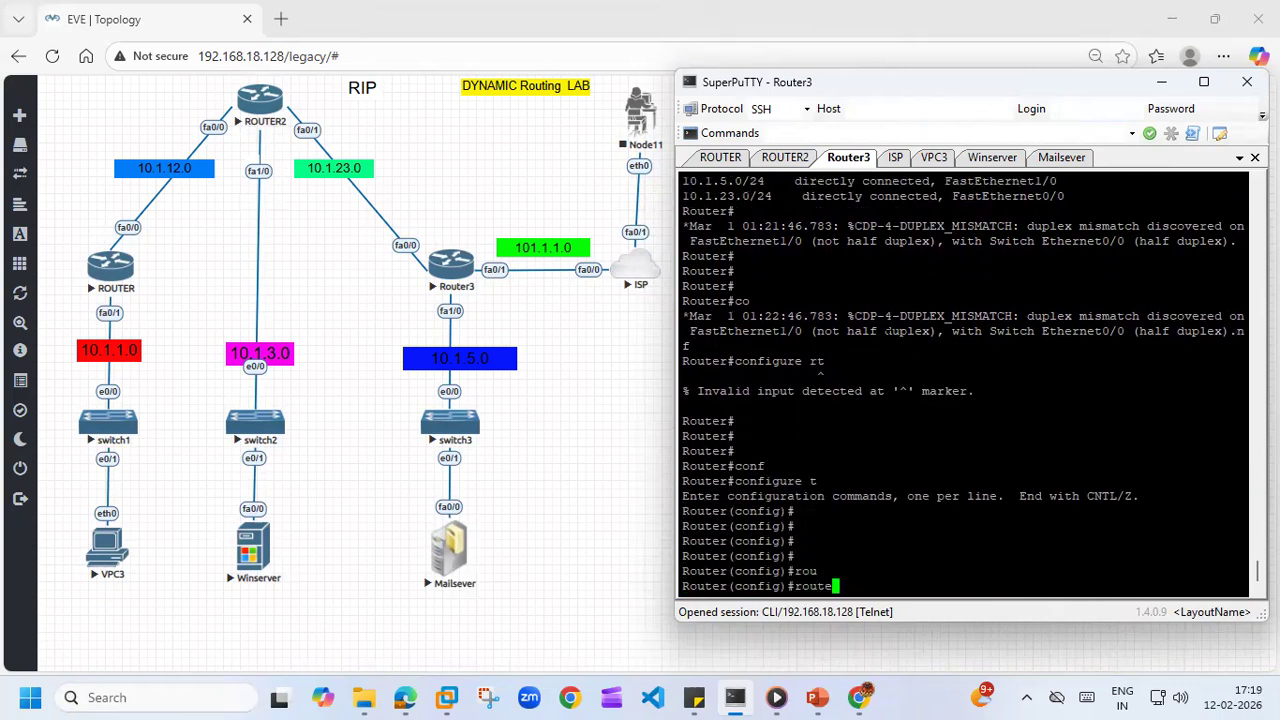
{"action": "type", "text": "r ri"}
{"action": "key", "text": "Tab"}
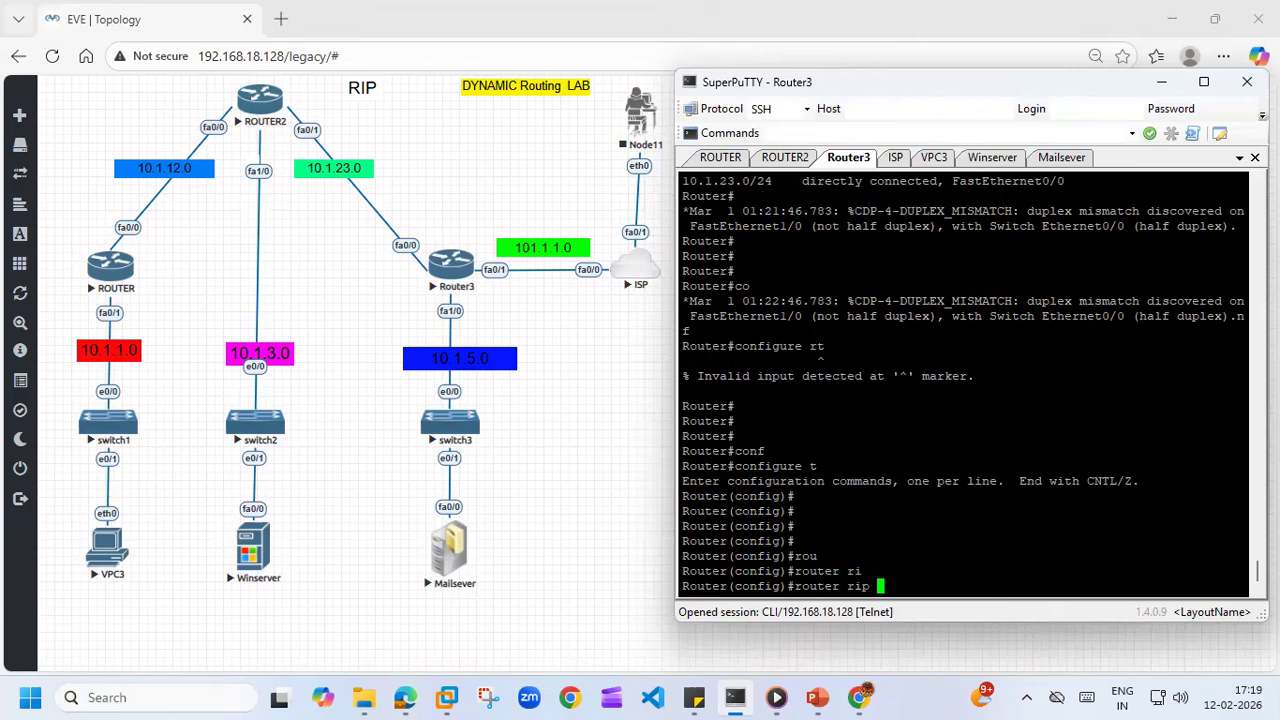
{"action": "key", "text": "Return"}
{"action": "type", "text": "?"}
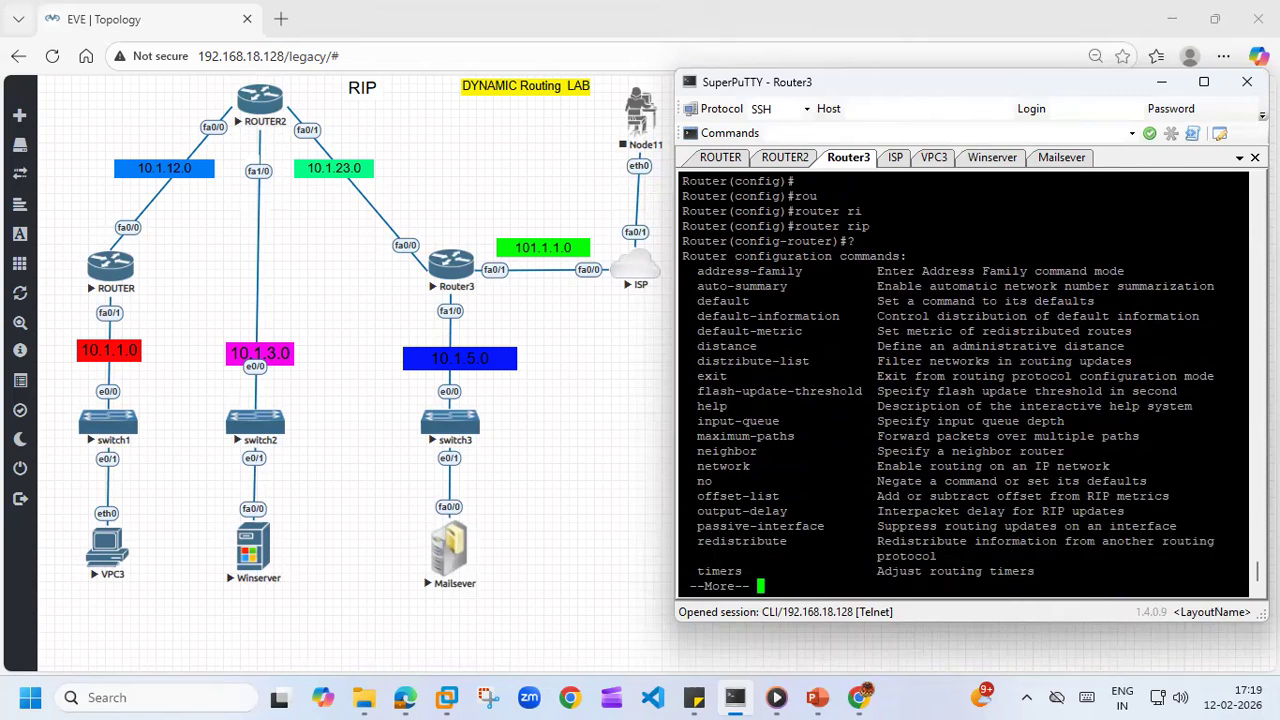
{"action": "left_click_drag", "start_coordinate": [697, 316], "coordinate": [845, 316]}
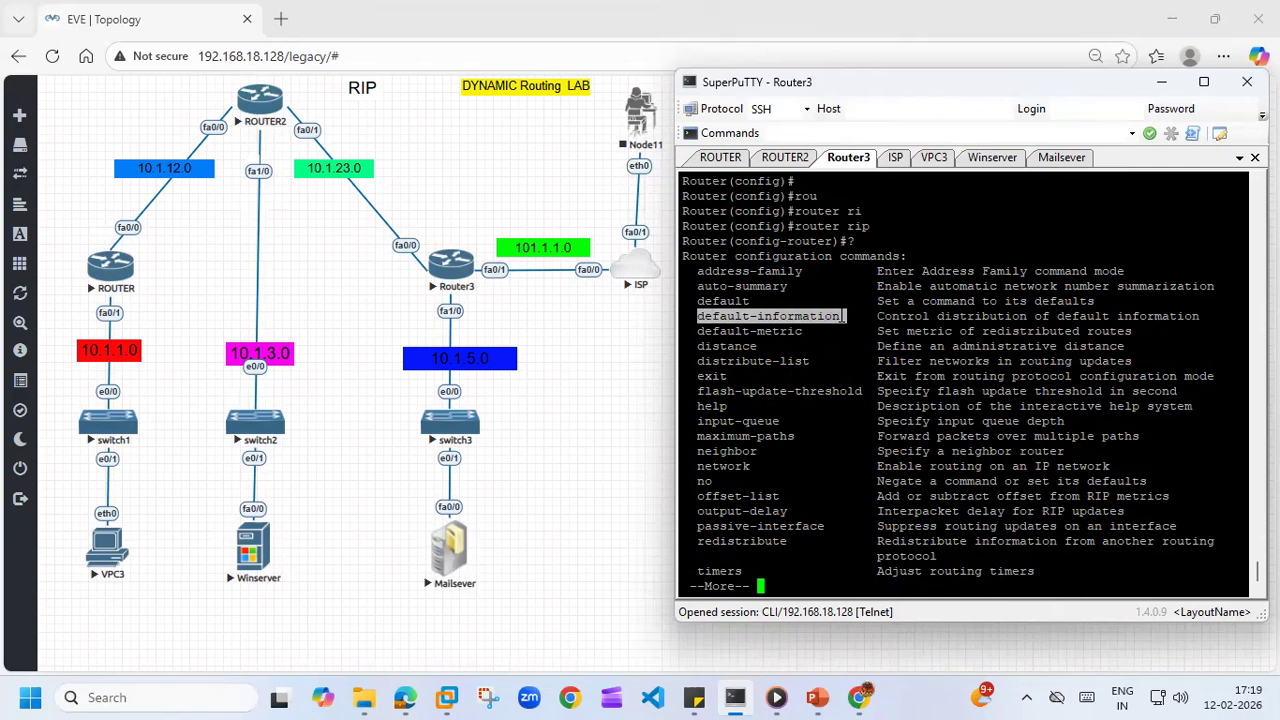
{"action": "left_click", "coordinate": [818, 316]}
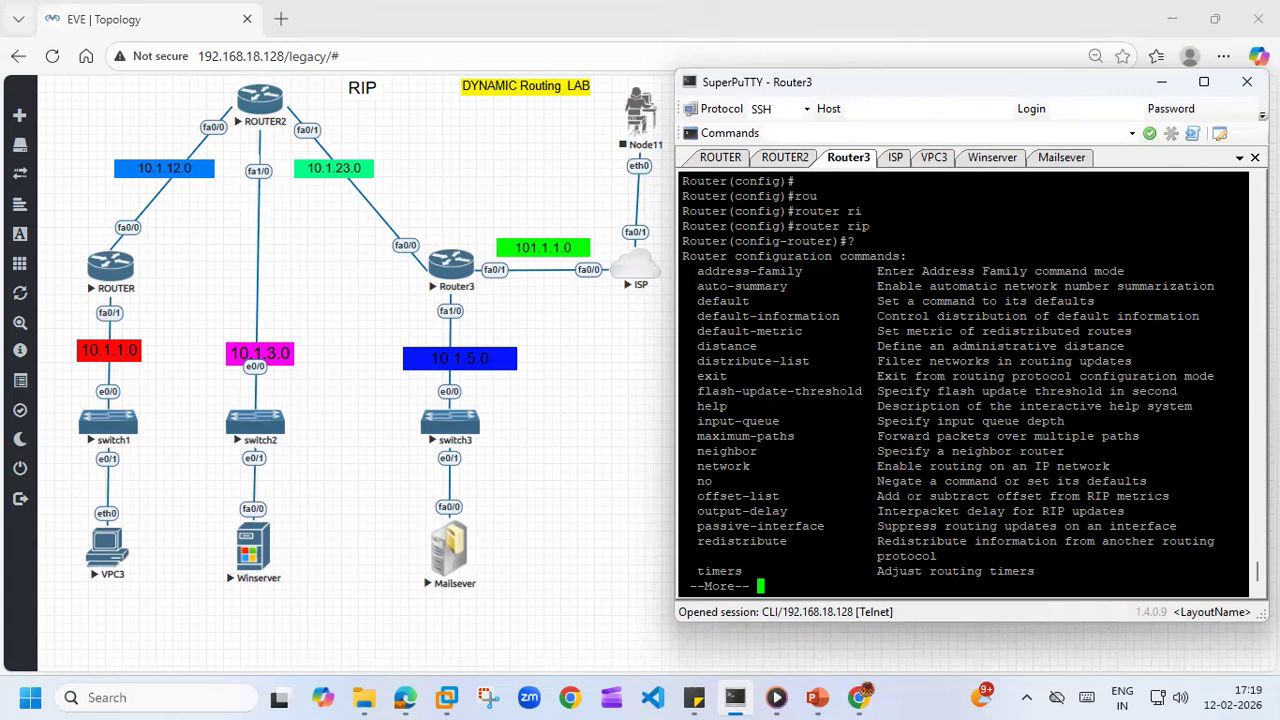
{"action": "key", "text": "space"}
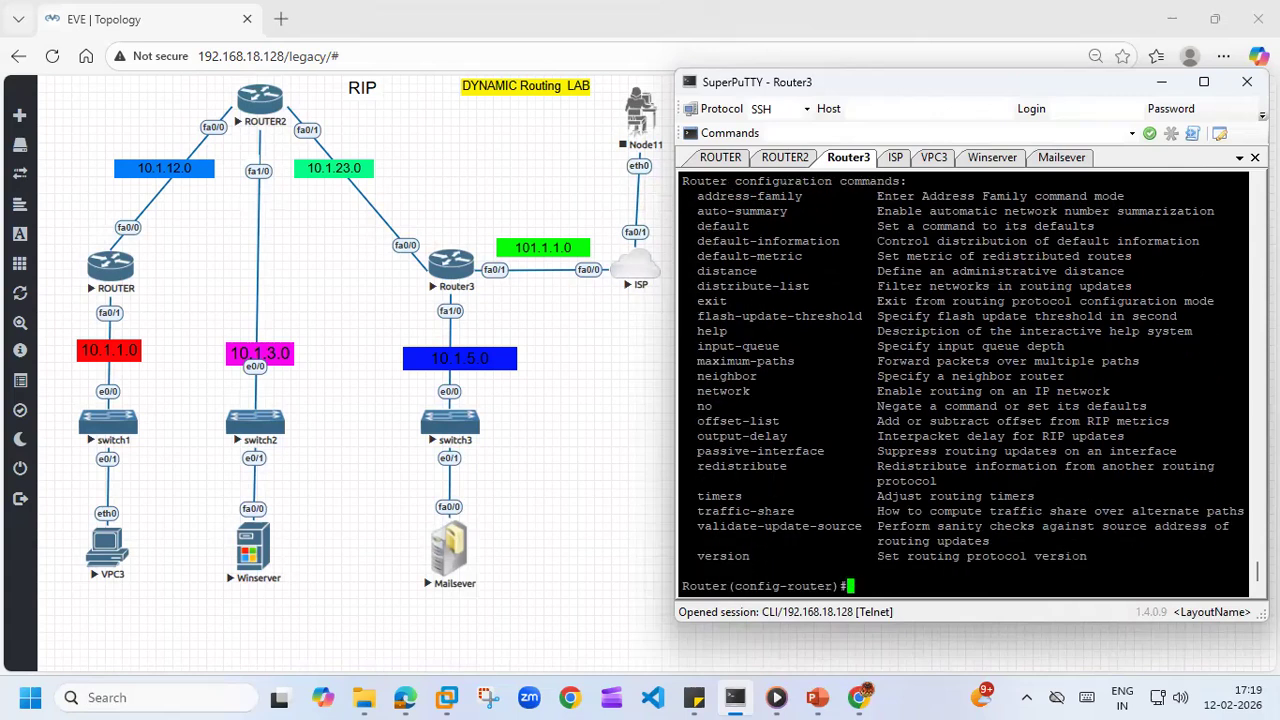
- Leave RIP configuration on Router3 and try to re-enter global configuration mode
{"action": "key", "text": "ctrl+z"}
{"action": "key", "text": "Return"}
{"action": "key", "text": "Return"}
{"action": "key", "text": "Return"}
{"action": "key", "text": "Return"}
{"action": "type", "text": "comft"}
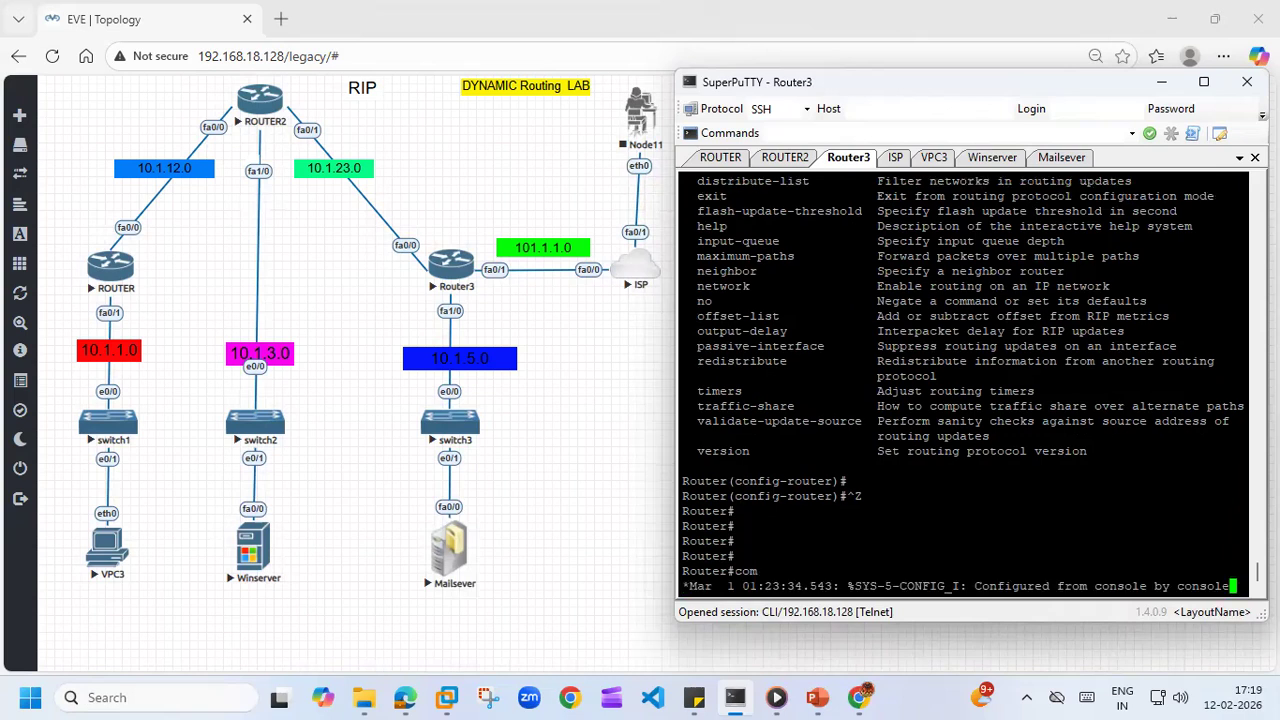
{"action": "key", "text": "Return"}
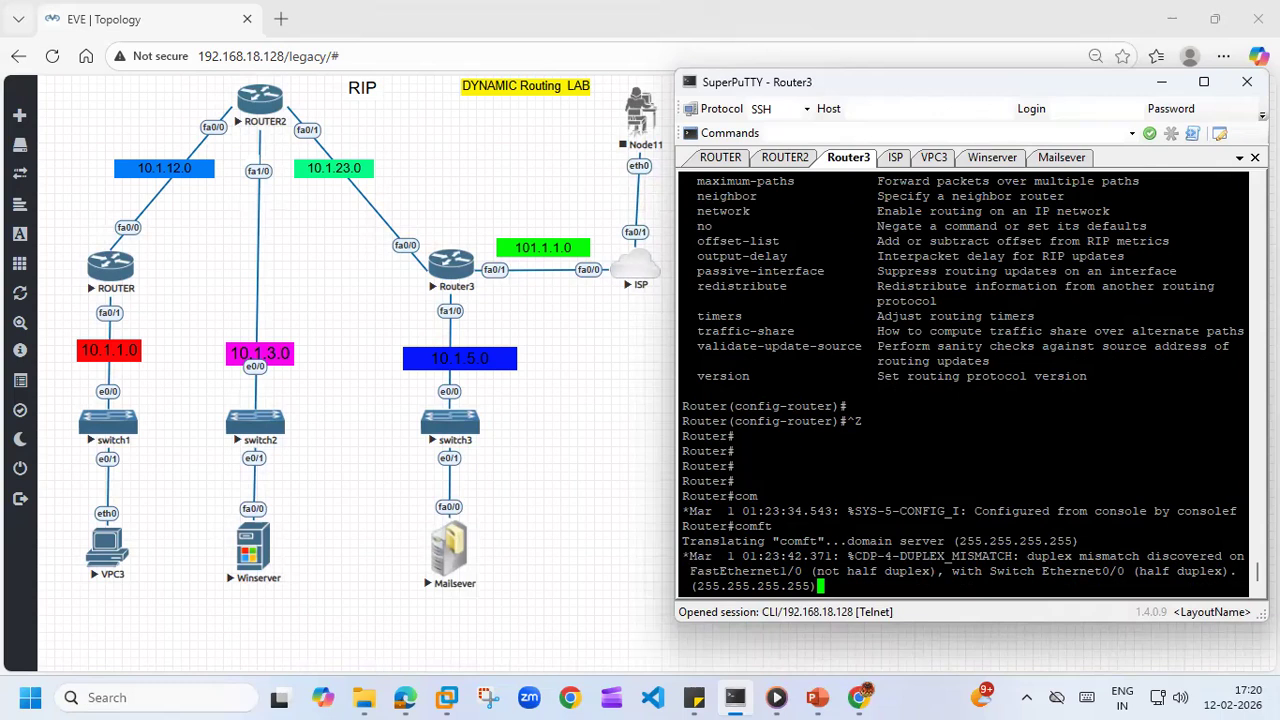
{"action": "left_click", "coordinate": [897, 160]}
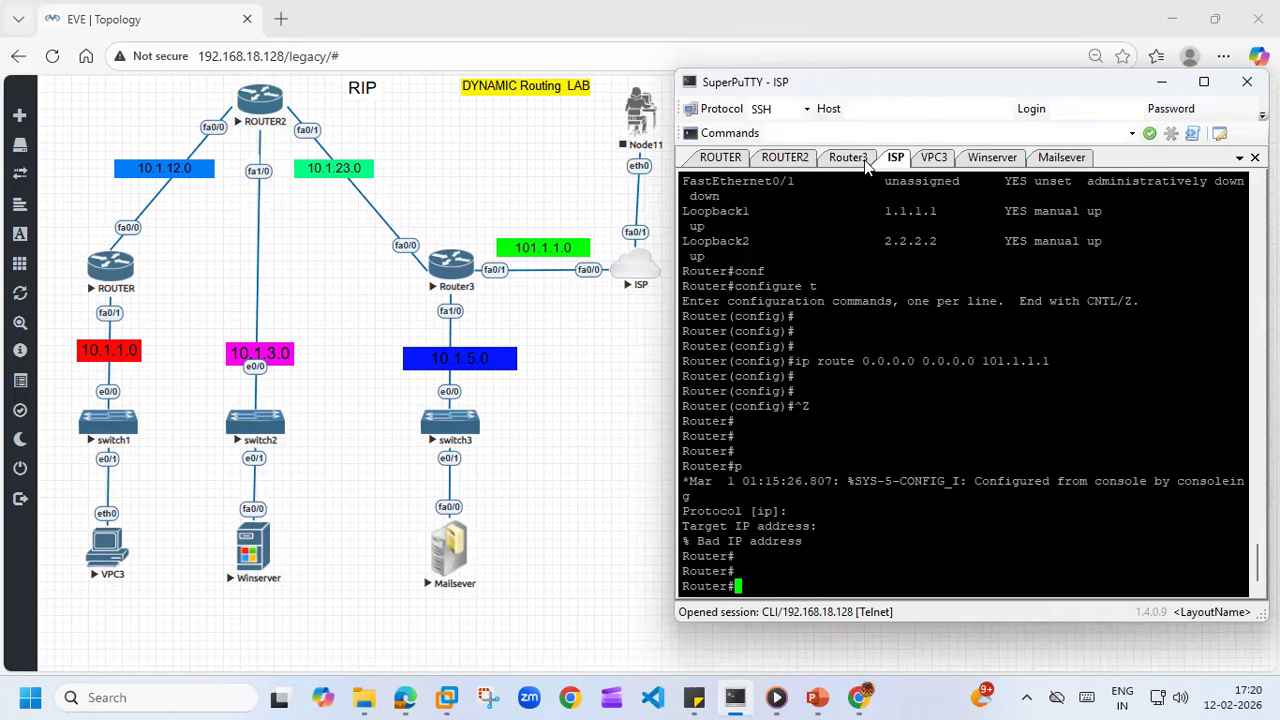
{"action": "left_click", "coordinate": [850, 160]}
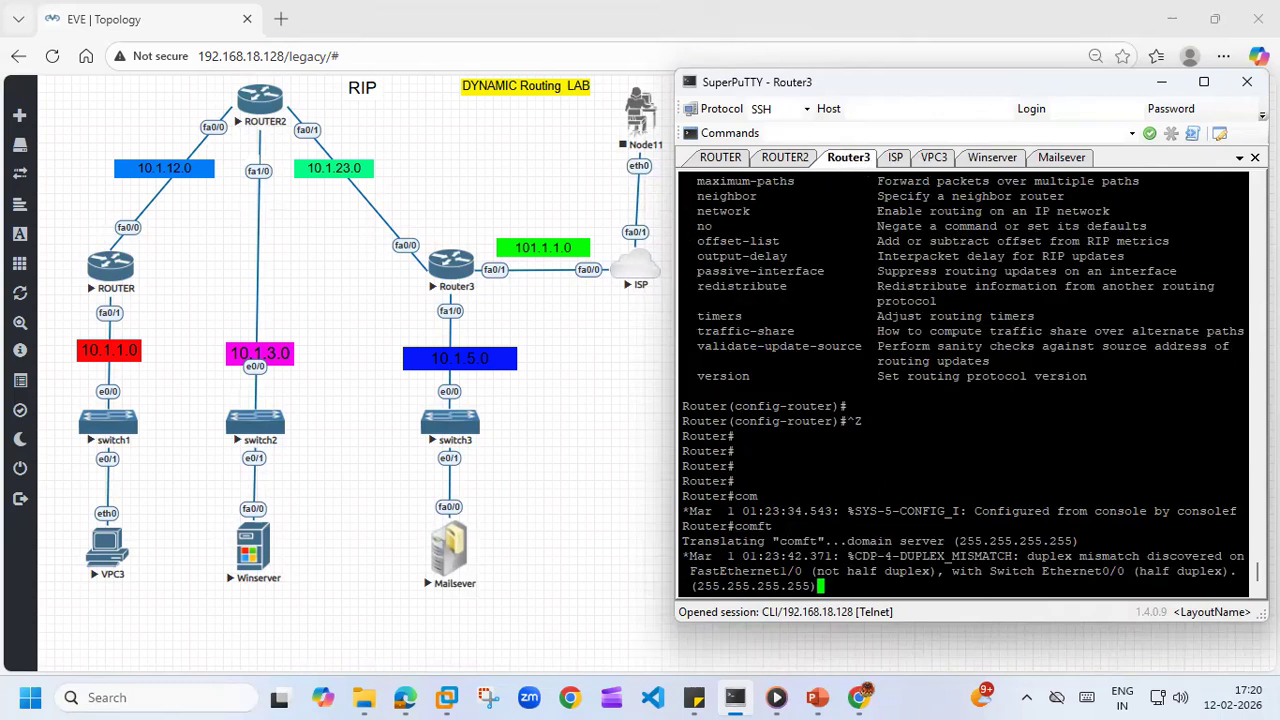
- Ping the ISP loopback 1.1.1.1 from the VPC3 console
{"action": "left_click", "coordinate": [934, 158]}
{"action": "type", "text": "ping"}
{"action": "key", "text": "BackSpace"}
{"action": "key", "text": "BackSpace"}
{"action": "key", "text": "BackSpace"}
{"action": "key", "text": "BackSpace"}
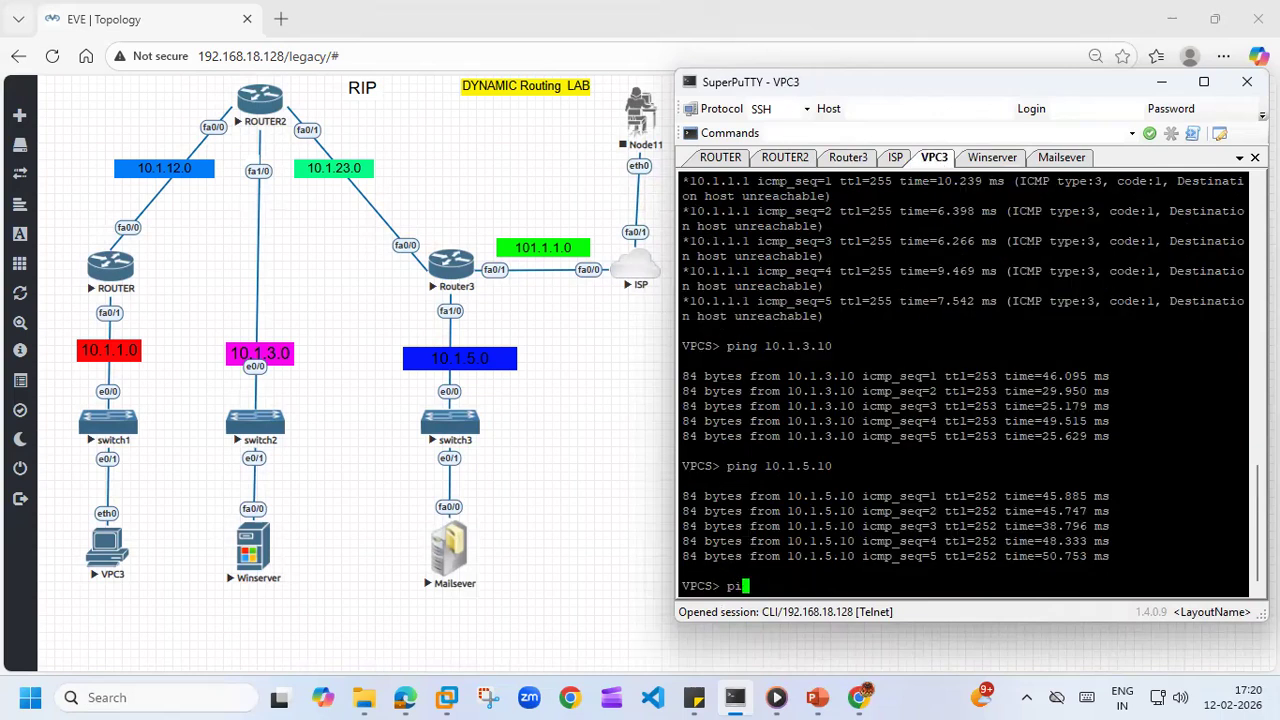
{"action": "type", "text": "ping 1.1.1.1"}
{"action": "key", "text": "Return"}
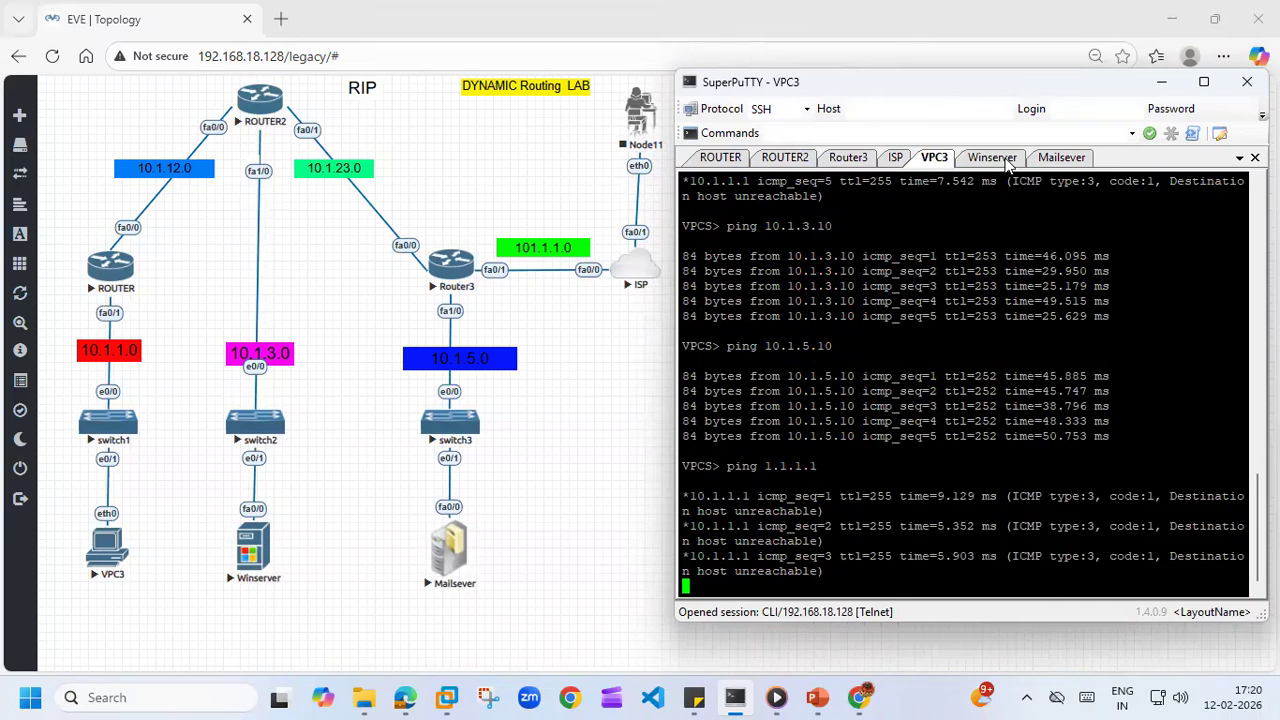
- Ping the ISP loopback 1.1.1.1 from the Winserver console
{"action": "left_click", "coordinate": [992, 157]}
{"action": "type", "text": "ping 1.1.1"}
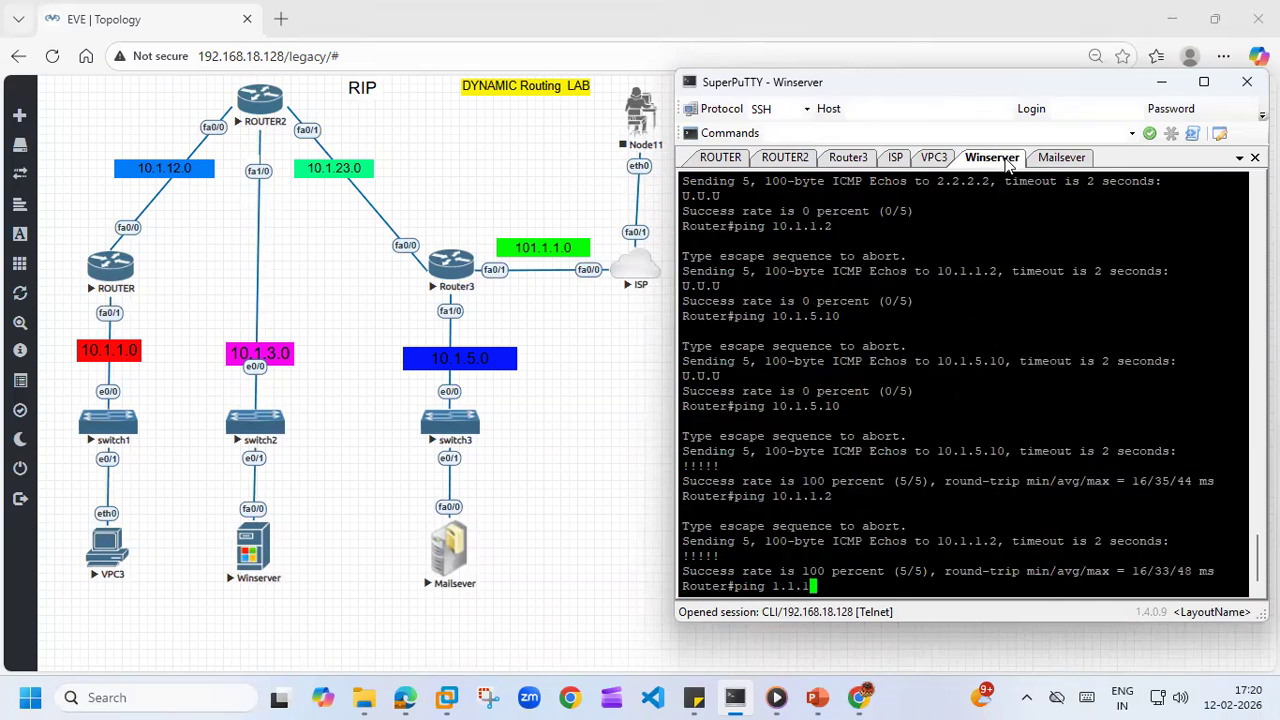
{"action": "type", "text": ".1"}
{"action": "key", "text": "Return"}
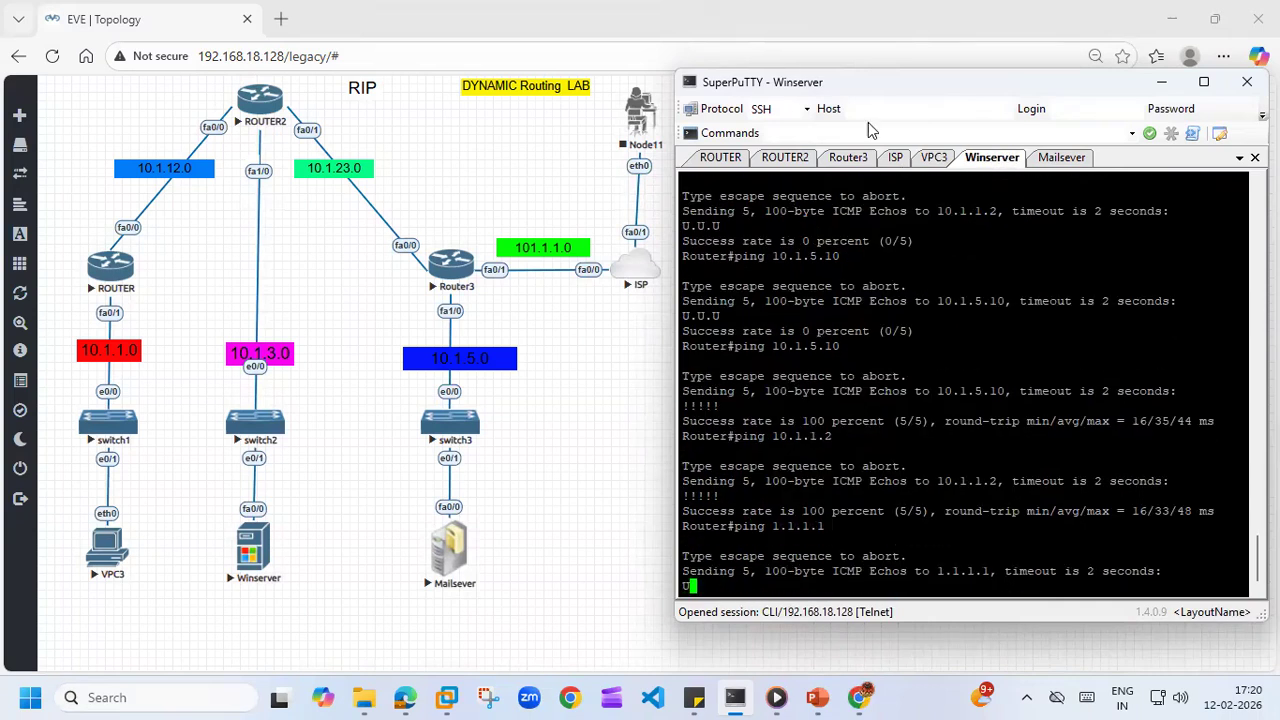
- Return to the Router3 console and enter global configuration mode
{"action": "left_click", "coordinate": [849, 160]}
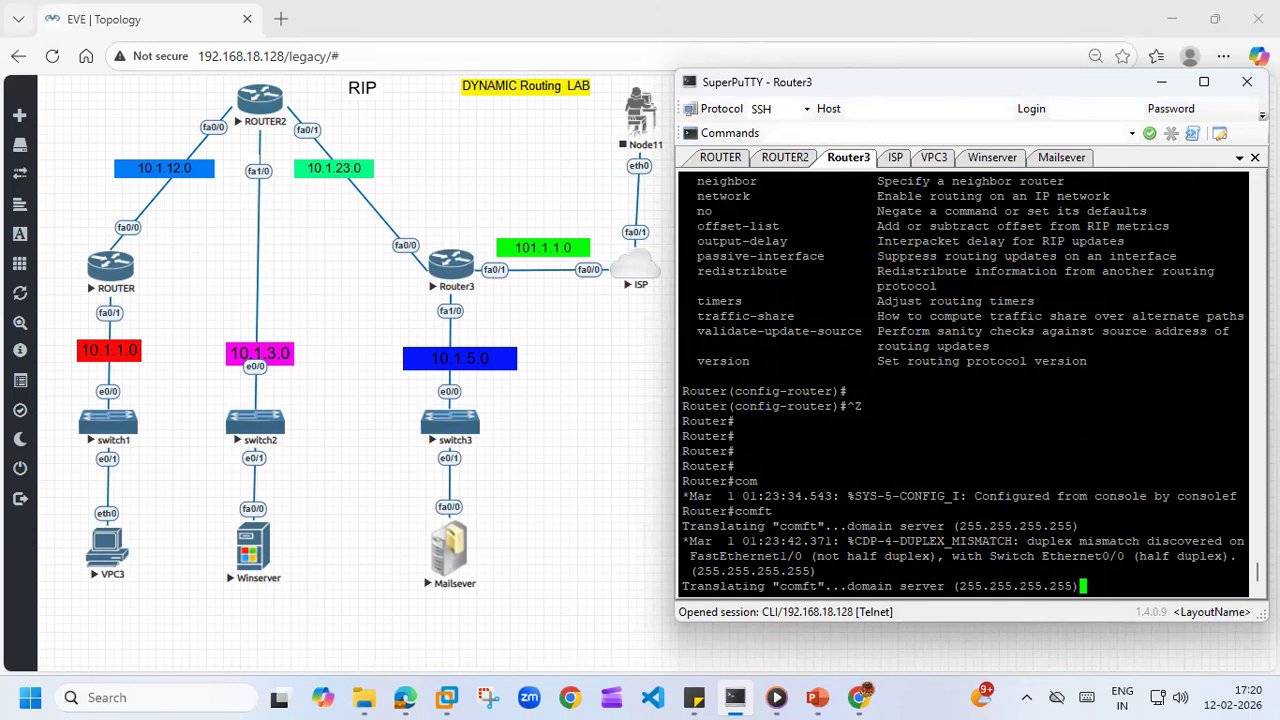
{"action": "key", "text": "Return"}
{"action": "key", "text": "Return"}
{"action": "key", "text": "Return"}
{"action": "key", "text": "Return"}
{"action": "key", "text": "Return"}
{"action": "key", "text": "Return"}
{"action": "key", "text": "Return"}
{"action": "key", "text": "Return"}
{"action": "key", "text": "Return"}
{"action": "key", "text": "Return"}
{"action": "key", "text": "Return"}
{"action": "key", "text": "Return"}
{"action": "key", "text": "Return"}
{"action": "key", "text": "Return"}
{"action": "key", "text": "Return"}
{"action": "key", "text": "Return"}
{"action": "key", "text": "Return"}
{"action": "key", "text": "Return"}
{"action": "key", "text": "Return"}
{"action": "key", "text": "Return"}
{"action": "type", "text": "conf"}
{"action": "key", "text": "Tab"}
{"action": "type", "text": "t"}
{"action": "key", "text": "Return"}
{"action": "key", "text": "Return"}
{"action": "key", "text": "Return"}
{"action": "key", "text": "Return"}
{"action": "key", "text": "Return"}
{"action": "key", "text": "Return"}
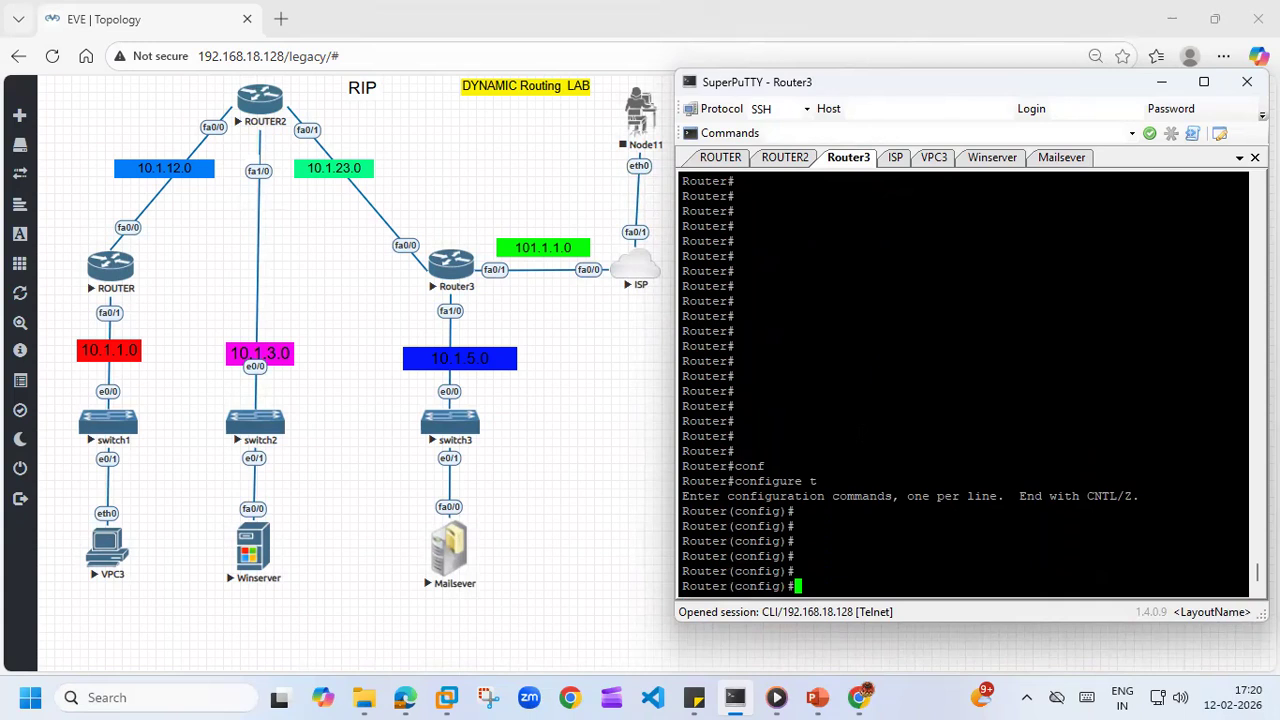
- Enter RIP router configuration mode on Router3 and list its available commands
{"action": "type", "text": "router ri"}
{"action": "key", "text": "Tab"}
{"action": "key", "text": "Return"}
{"action": "type", "text": "?"}
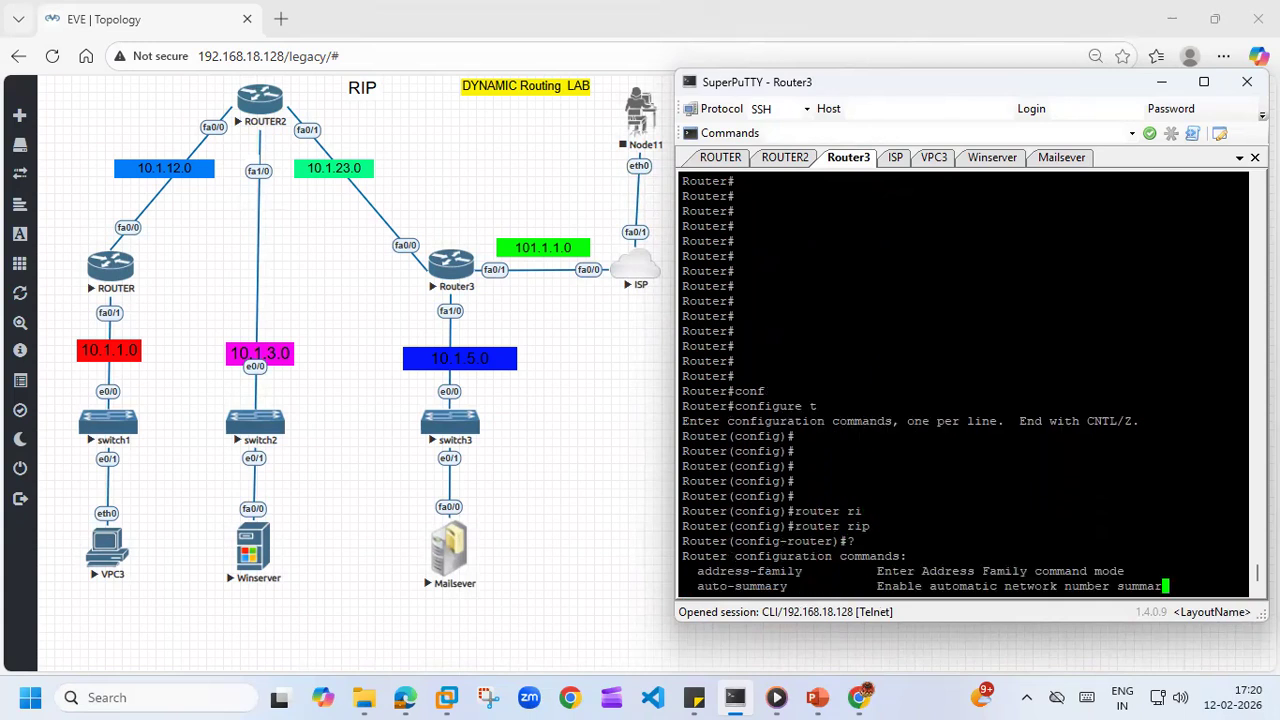
{"action": "type", "text": "e"}
{"action": "key", "text": "Tab"}
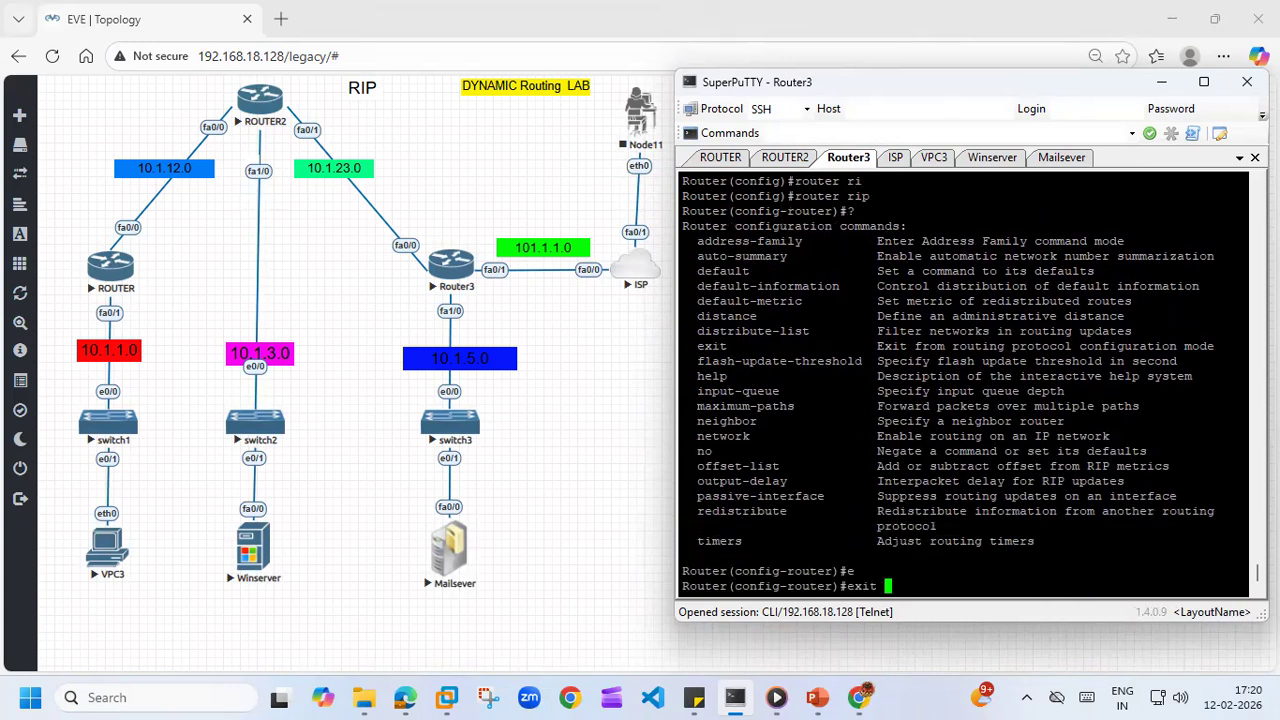
{"action": "key", "text": "BackSpace"}
{"action": "key", "text": "BackSpace"}
{"action": "key", "text": "BackSpace"}
{"action": "key", "text": "BackSpace"}
{"action": "key", "text": "BackSpace"}
- Enter the default-information originate command in Router3's RIP configuration, checking the available options for default-information
{"action": "type", "text": "de"}
{"action": "key", "text": "Tab"}
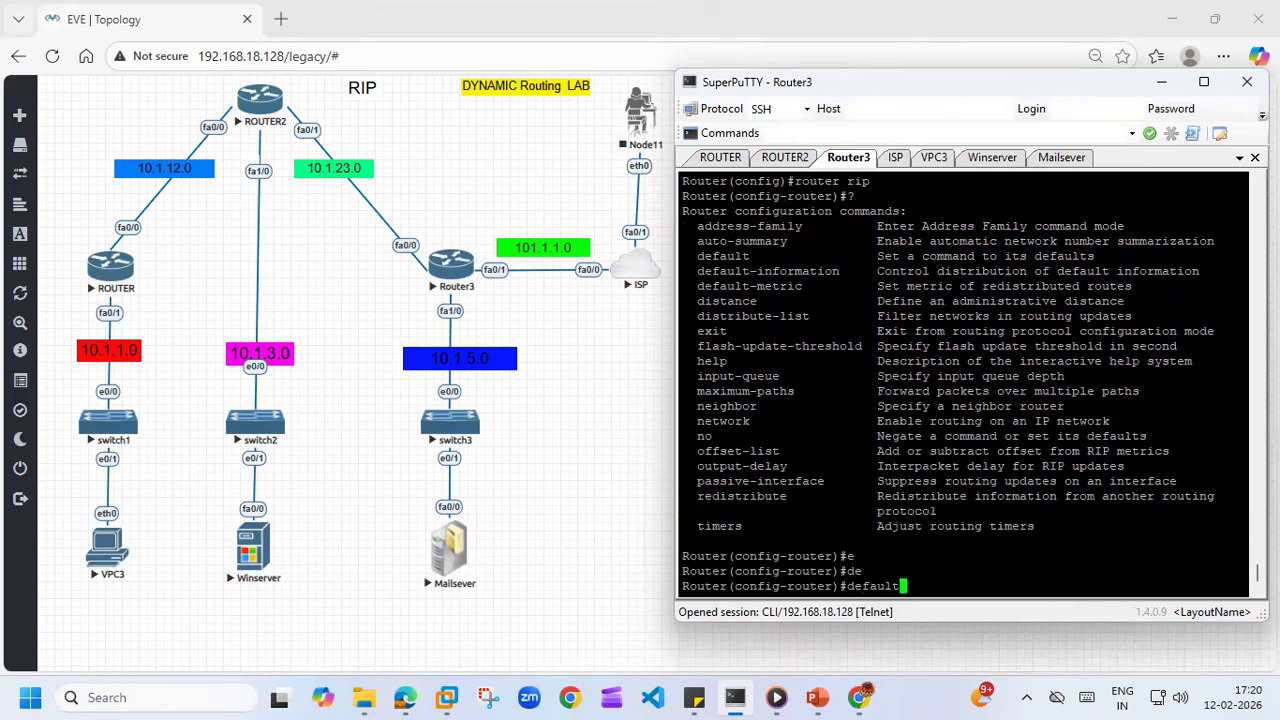
{"action": "type", "text": "-"}
{"action": "type", "text": "in"}
{"action": "key", "text": "Tab"}
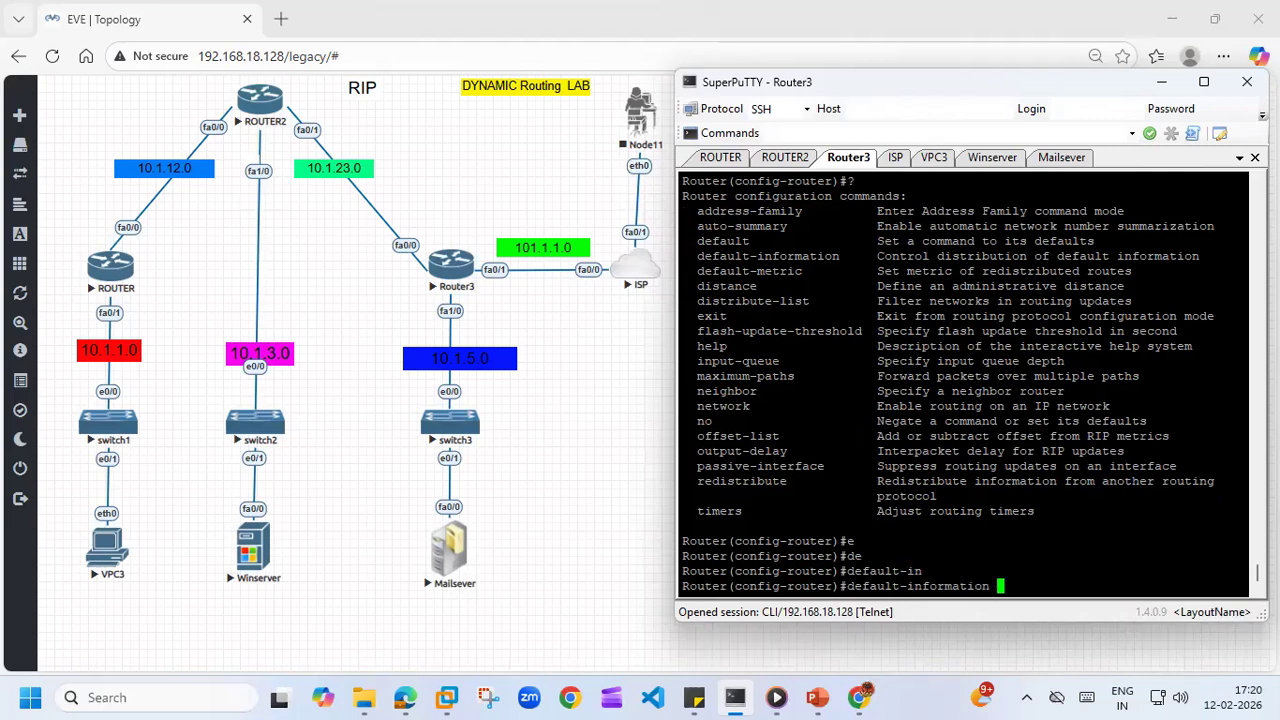
{"action": "type", "text": "?"}
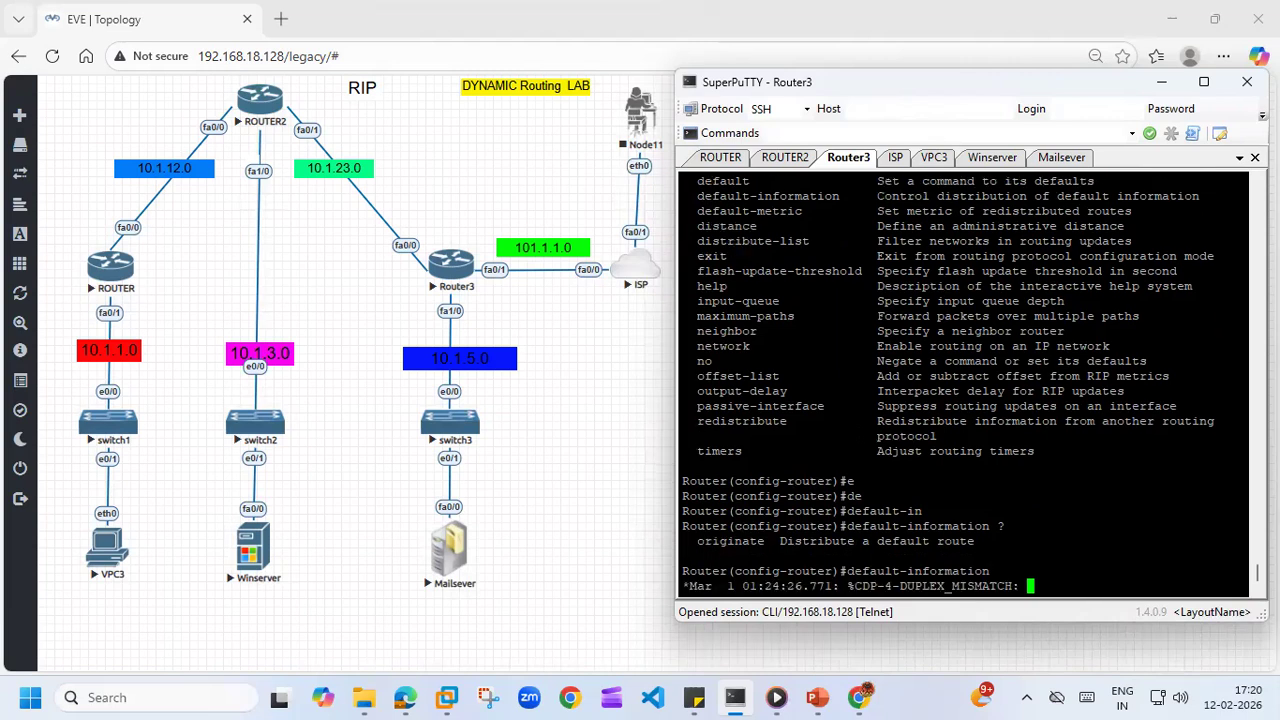
{"action": "type", "text": "o"}
{"action": "key", "text": "Tab"}
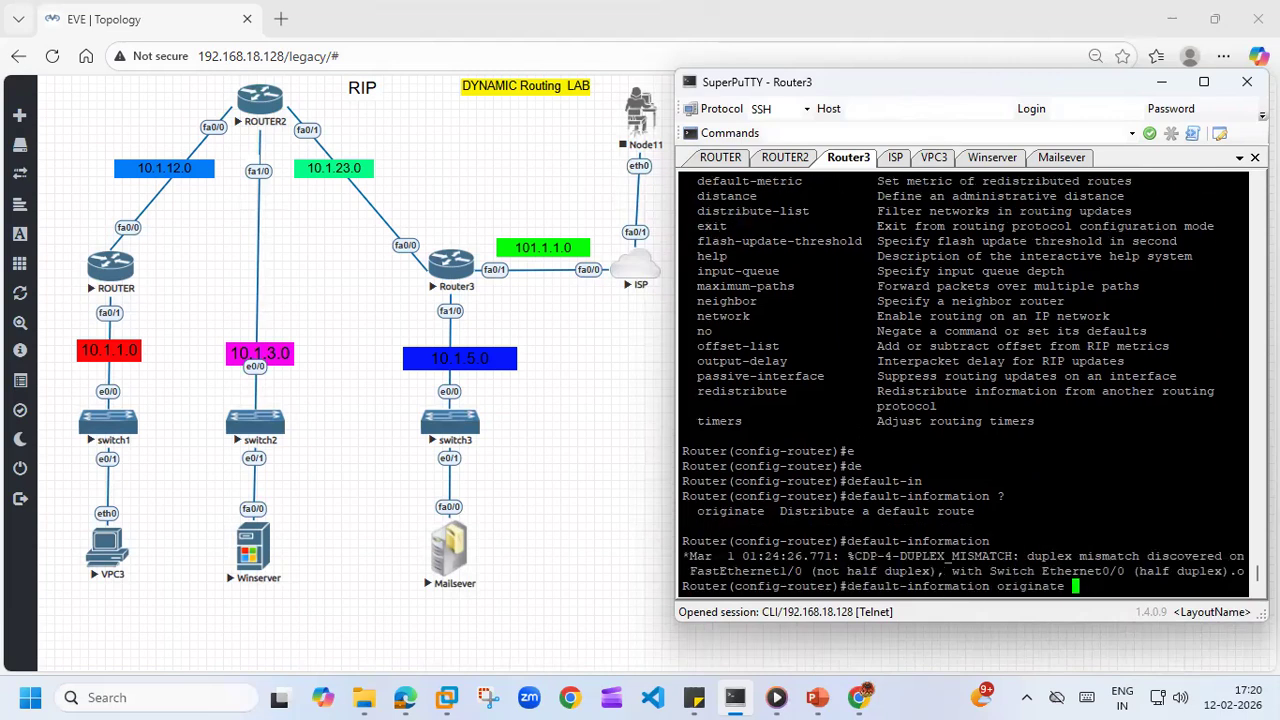
- Display the RIP database on ROUTER with show ip rip database
{"action": "left_click", "coordinate": [721, 158]}
{"action": "type", "text": "shwo"}
{"action": "key", "text": "BackSpace"}
{"action": "key", "text": "BackSpace"}
{"action": "key", "text": "BackSpace"}
{"action": "key", "text": "BackSpace"}
{"action": "key", "text": "BackSpace"}
{"action": "type", "text": "show ip rip database"}
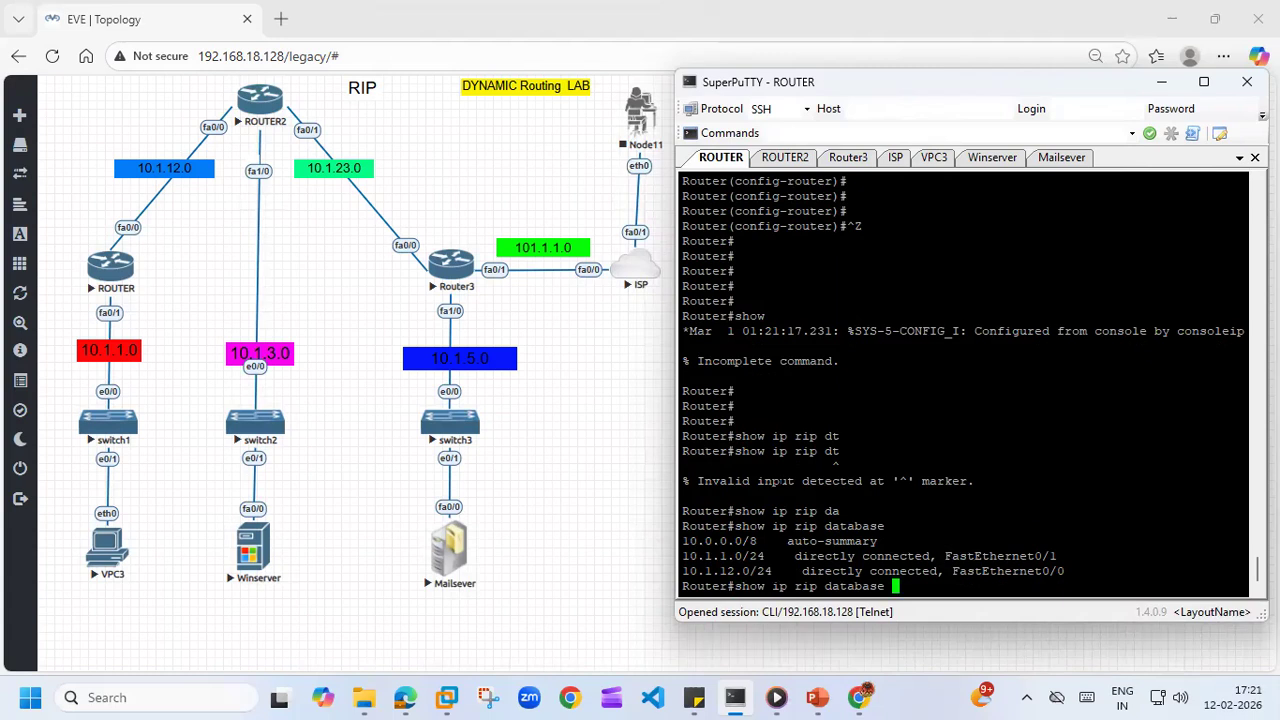
{"action": "key", "text": "Return"}
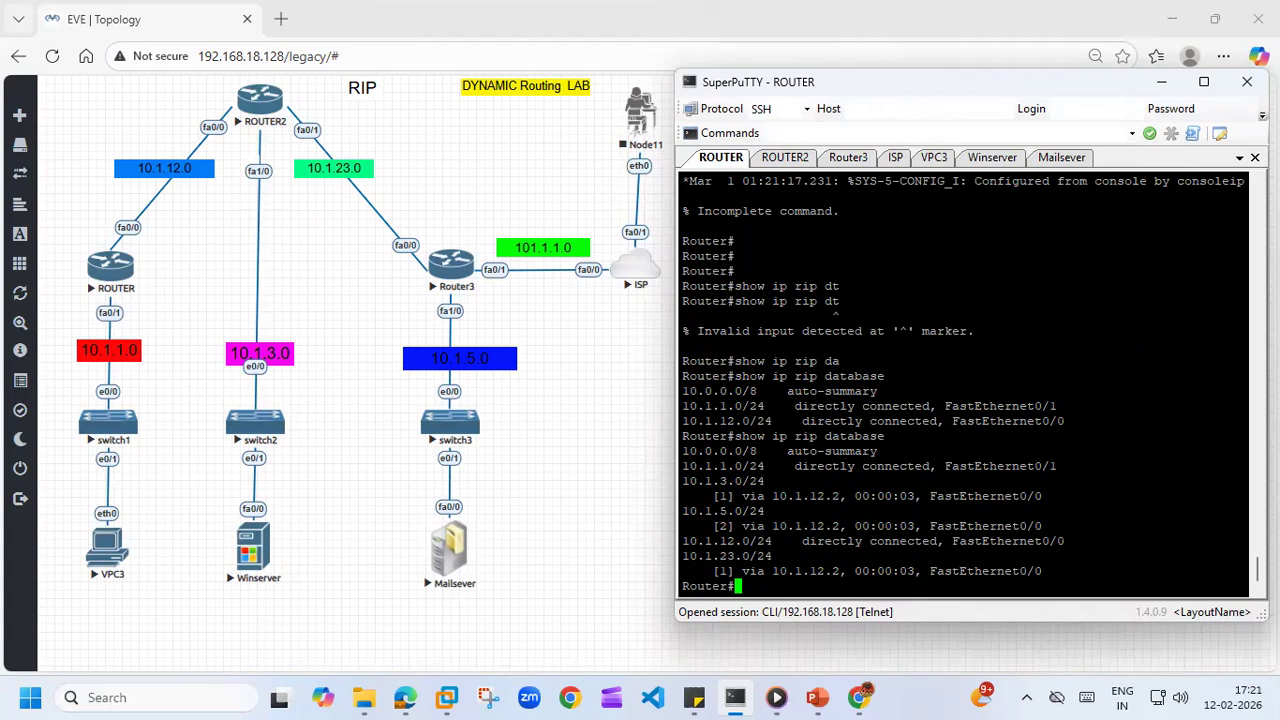
- Switch to the ROUTER2 console and enter global configuration mode
{"action": "left_click", "coordinate": [786, 158]}
{"action": "key", "text": "Return"}
{"action": "key", "text": "Return"}
{"action": "key", "text": "Return"}
{"action": "key", "text": "Return"}
{"action": "key", "text": "Return"}
{"action": "key", "text": "Return"}
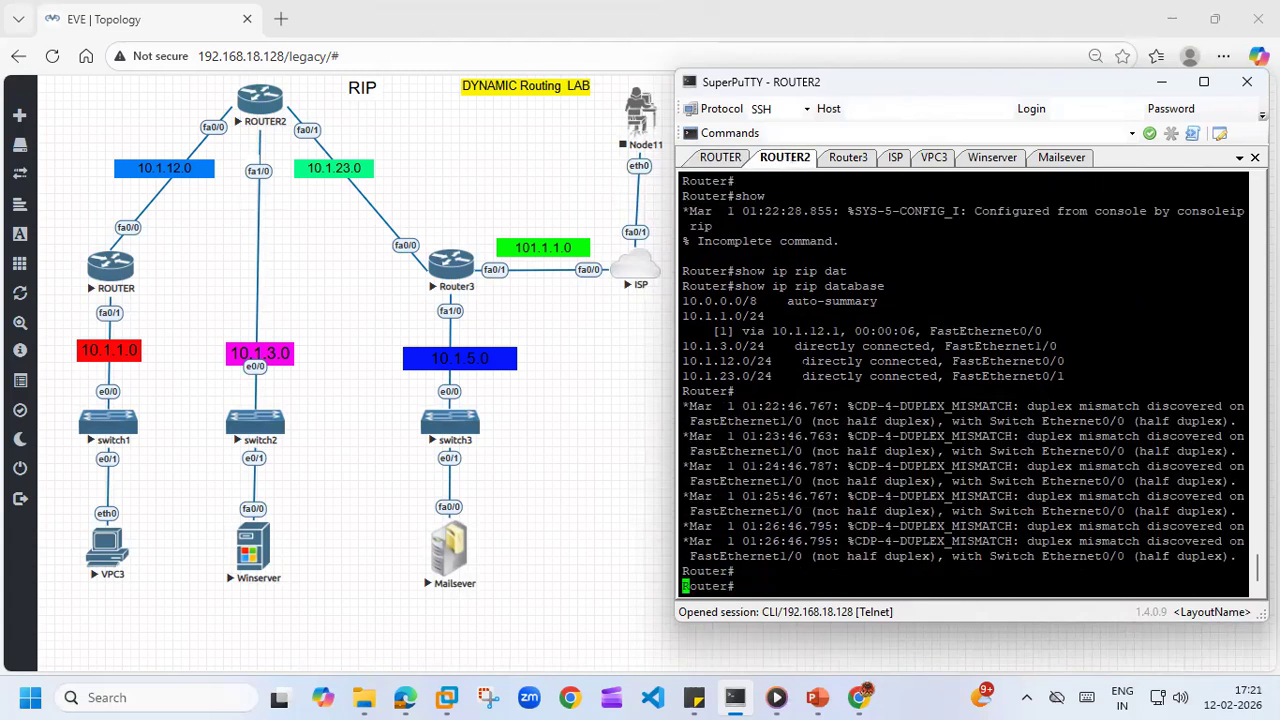
{"action": "type", "text": "conf"}
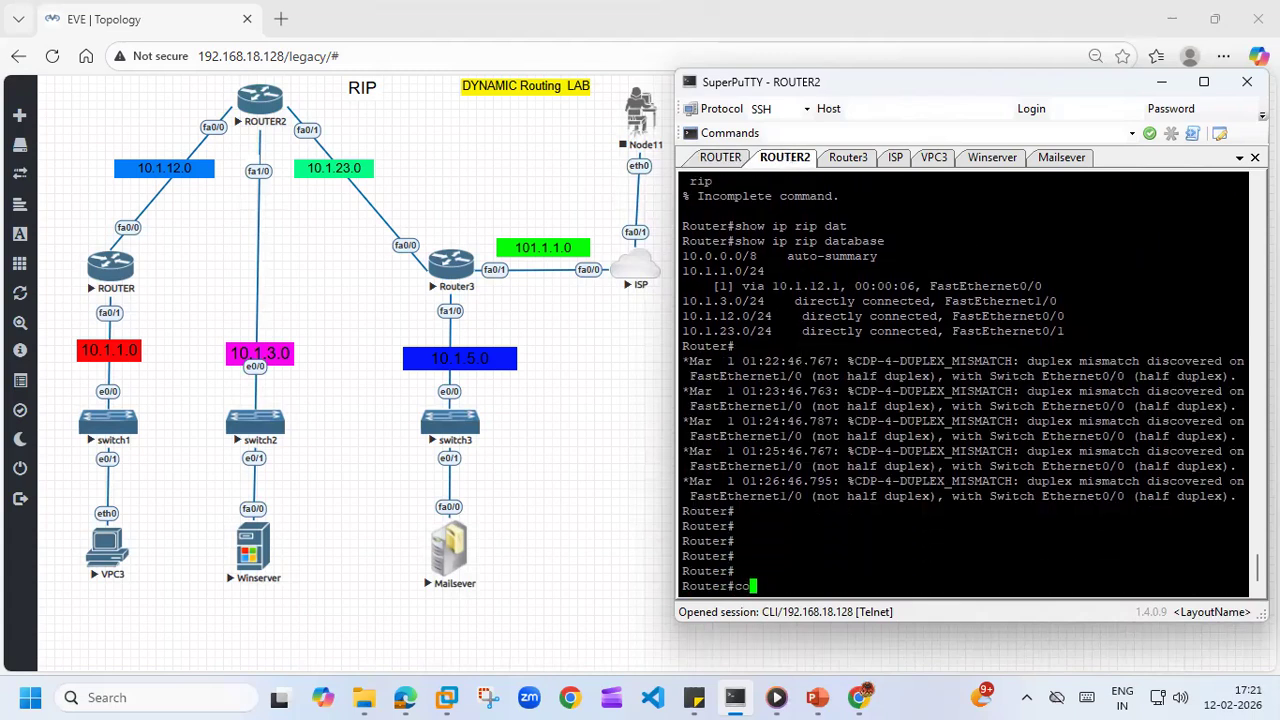
{"action": "key", "text": "Tab"}
{"action": "type", "text": "t"}
{"action": "key", "text": "Return"}
{"action": "key", "text": "Return"}
{"action": "key", "text": "Return"}
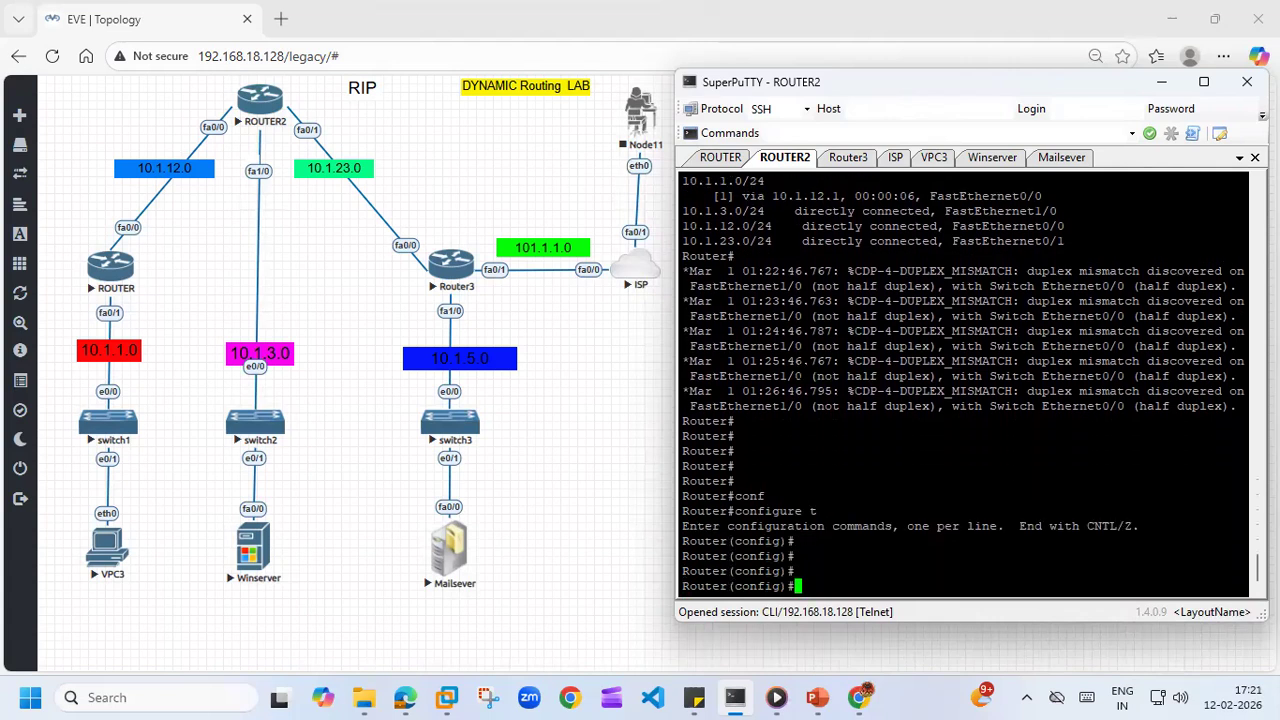
- Leave configuration mode on ROUTER2 and display its RIP database with show ip rip database
{"action": "key", "text": "ctrl+z"}
{"action": "key", "text": "Return"}
{"action": "key", "text": "Return"}
{"action": "type", "text": "show"}
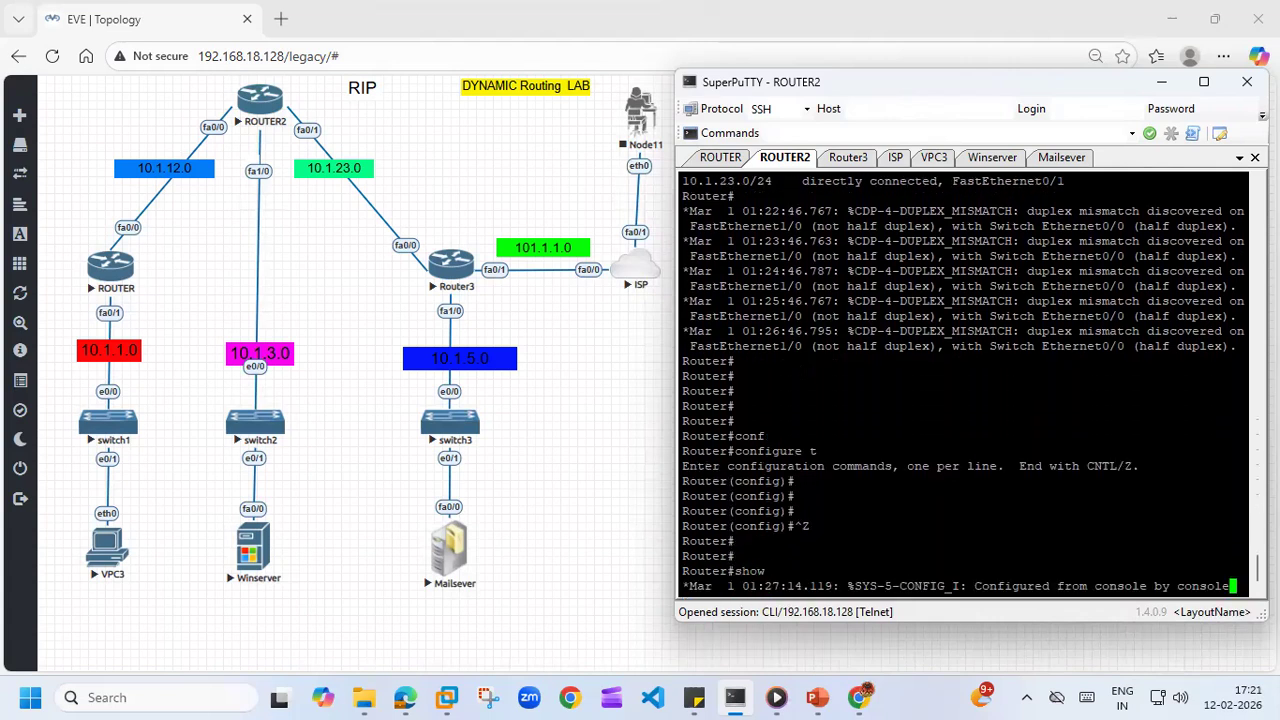
{"action": "key", "text": "Return"}
{"action": "key", "text": "Return"}
{"action": "key", "text": "Return"}
{"action": "key", "text": "Return"}
{"action": "type", "text": "sho"}
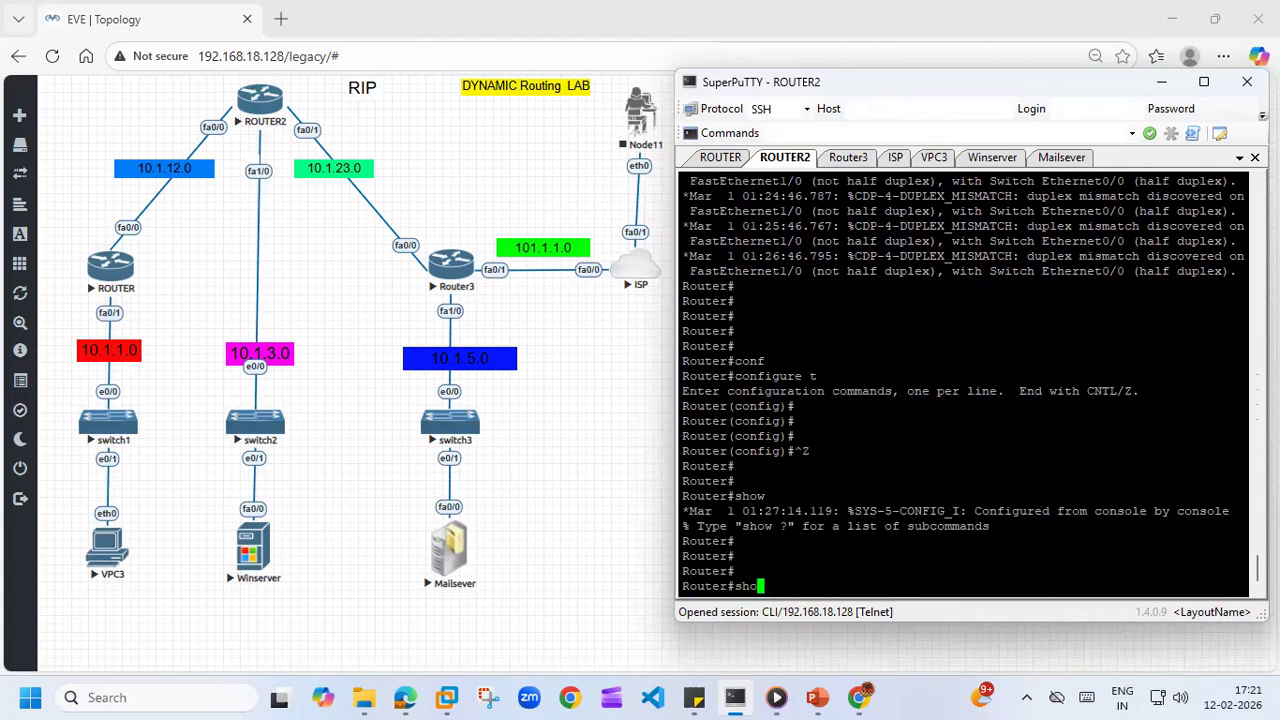
{"action": "type", "text": "w ip rip data"}
{"action": "key", "text": "Tab"}
{"action": "key", "text": "Return"}
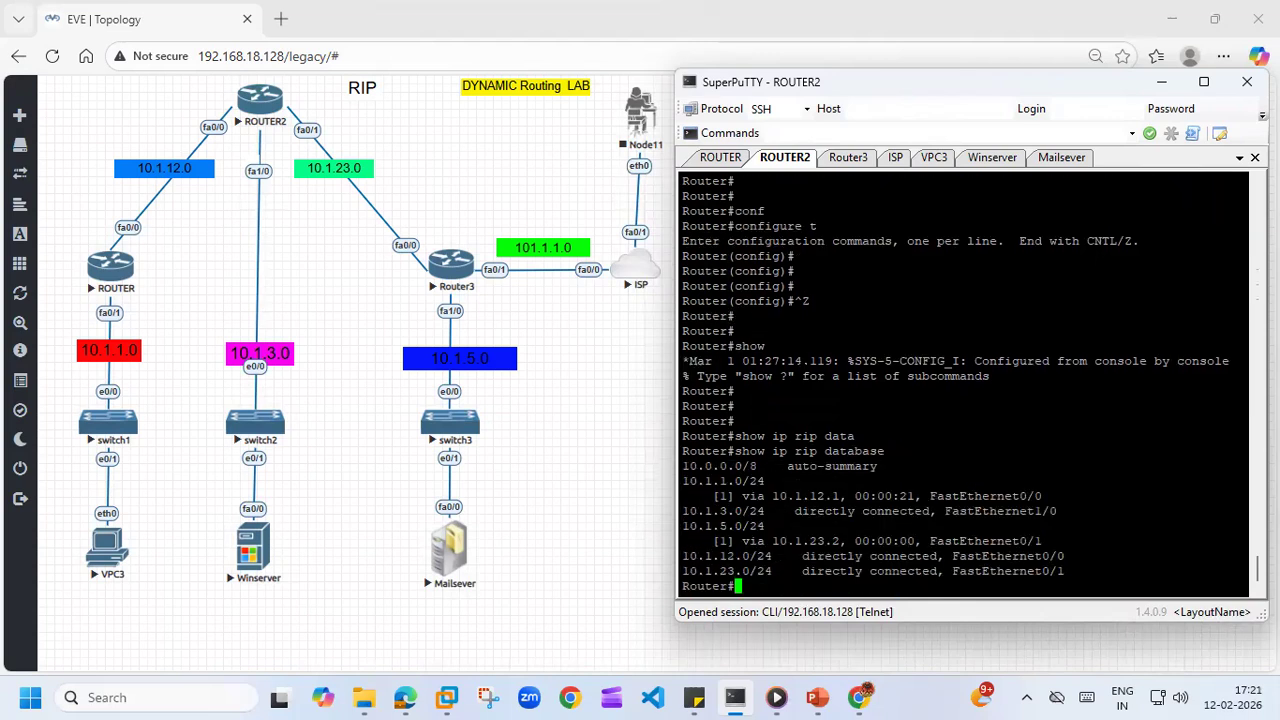
- Display ROUTER2's routing table with show ip route and highlight the RIP-learned routes
{"action": "type", "text": "show ip ro"}
{"action": "type", "text": "ute"}
{"action": "key", "text": "Return"}
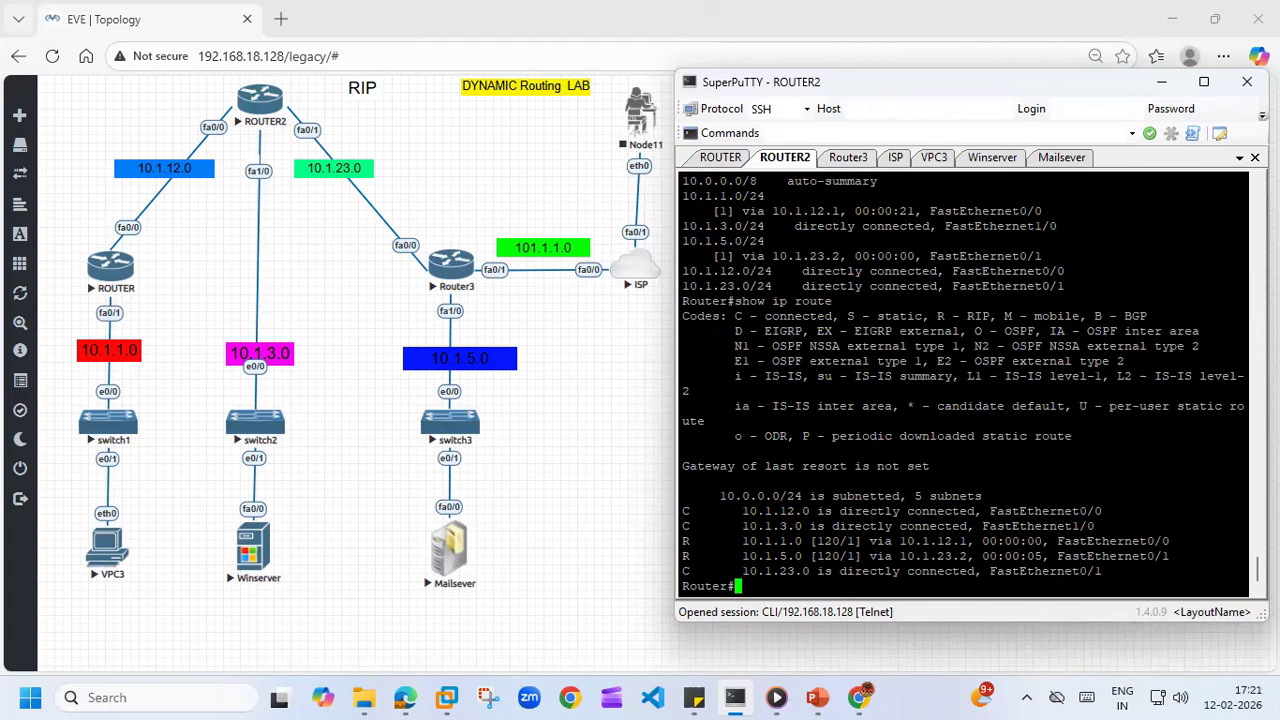
{"action": "left_click_drag", "start_coordinate": [682, 540], "coordinate": [862, 556]}
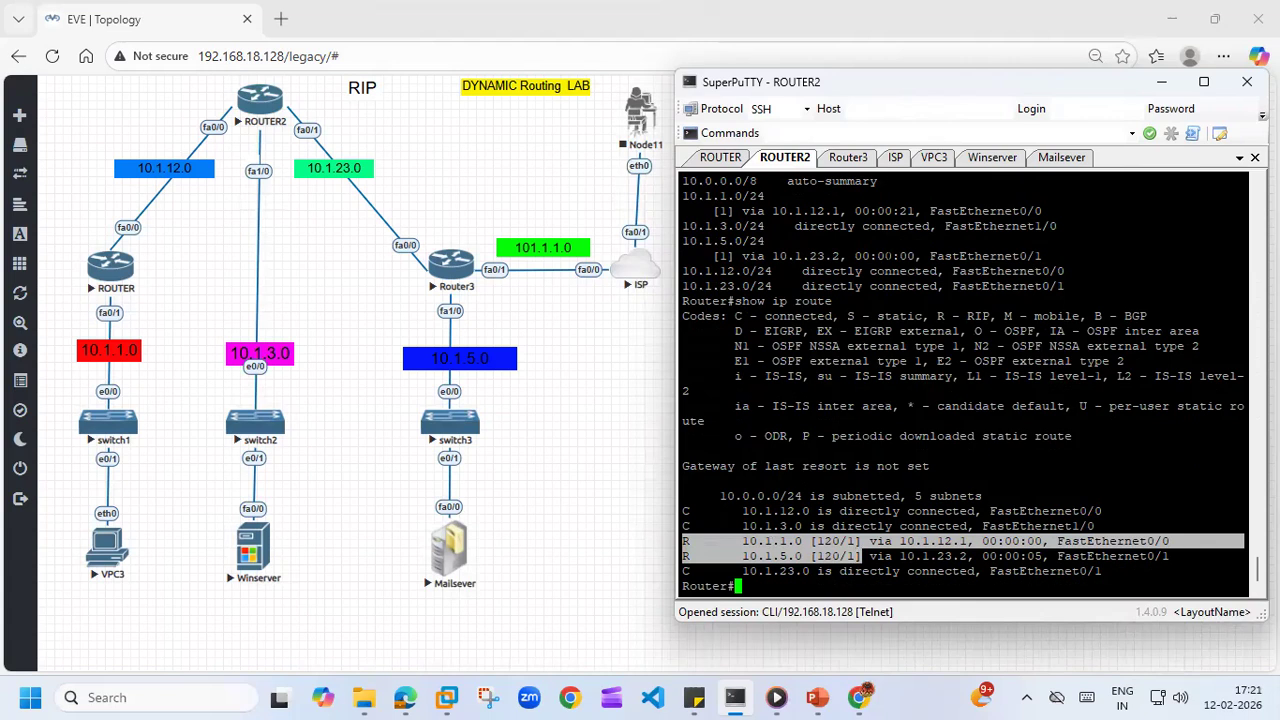
- Apply default-information originate in Router3's RIP configuration and return to privileged EXEC mode
{"action": "left_click", "coordinate": [849, 160]}
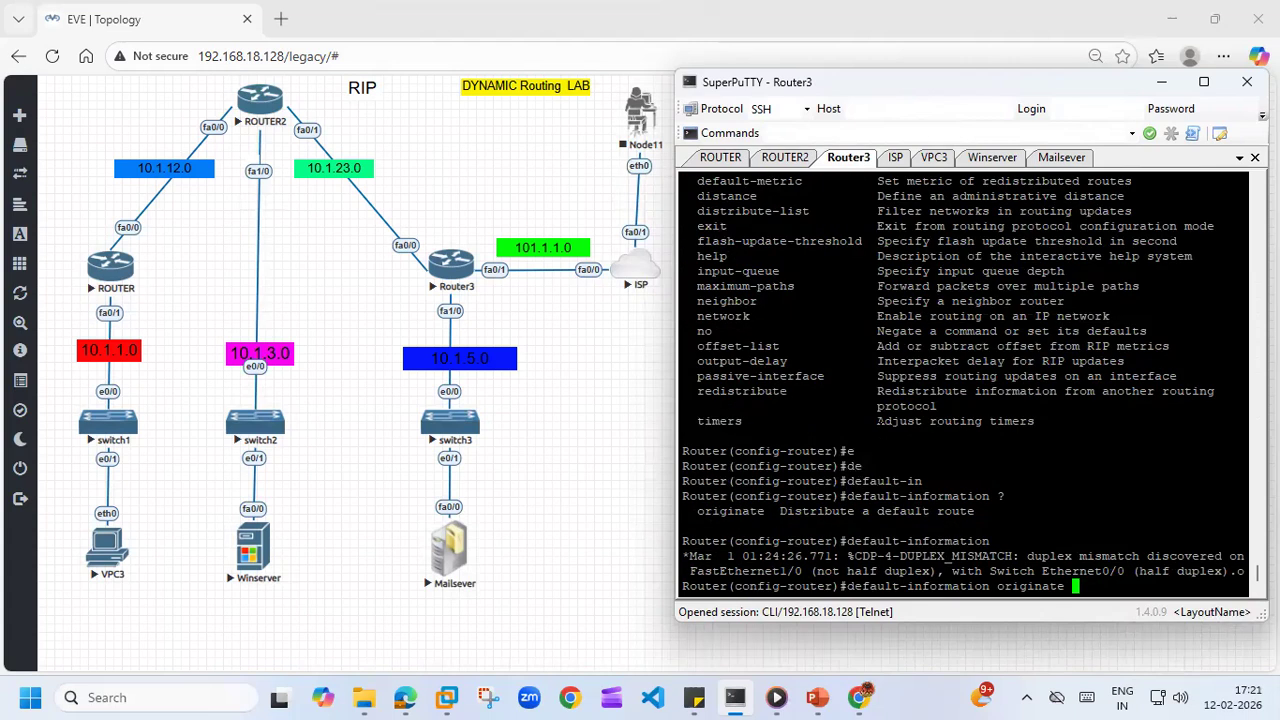
{"action": "key", "text": "Return"}
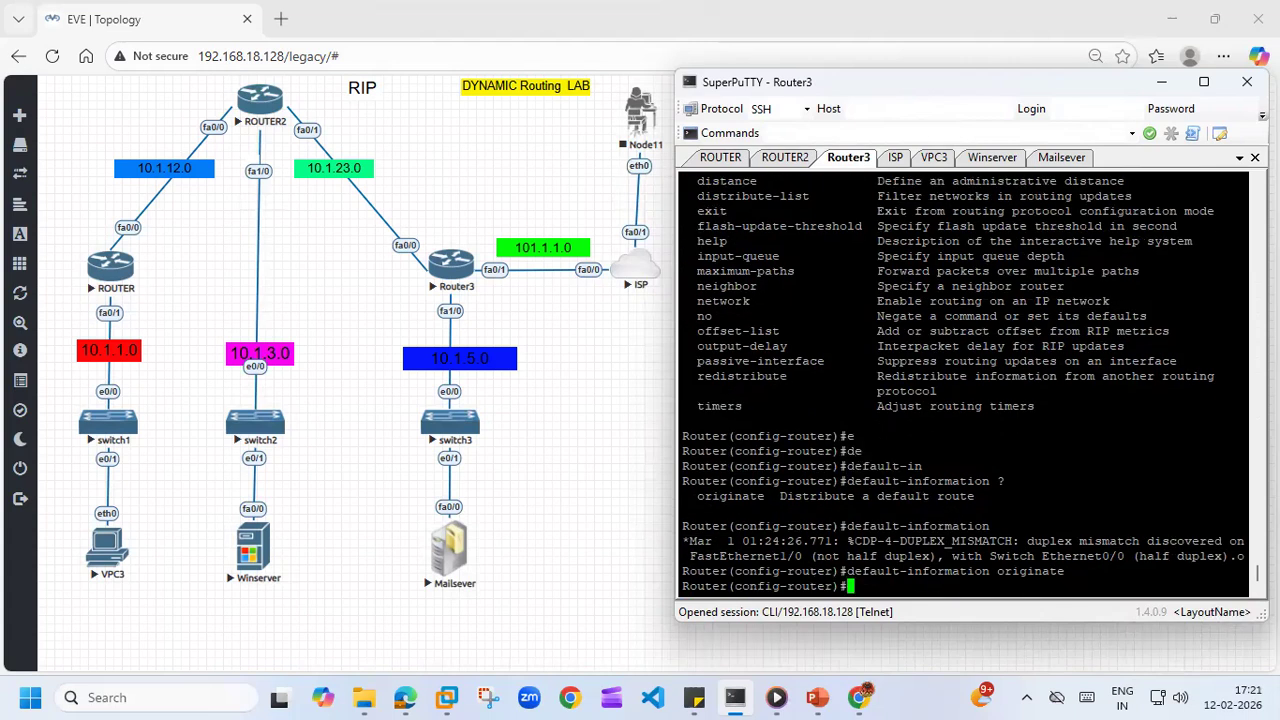
{"action": "key", "text": "Return"}
{"action": "key", "text": "Return"}
{"action": "key", "text": "Return"}
{"action": "key", "text": "Return"}
{"action": "key", "text": "ctrl+z"}
{"action": "key", "text": "Return"}
{"action": "key", "text": "Return"}
{"action": "key", "text": "Return"}
{"action": "key", "text": "Return"}
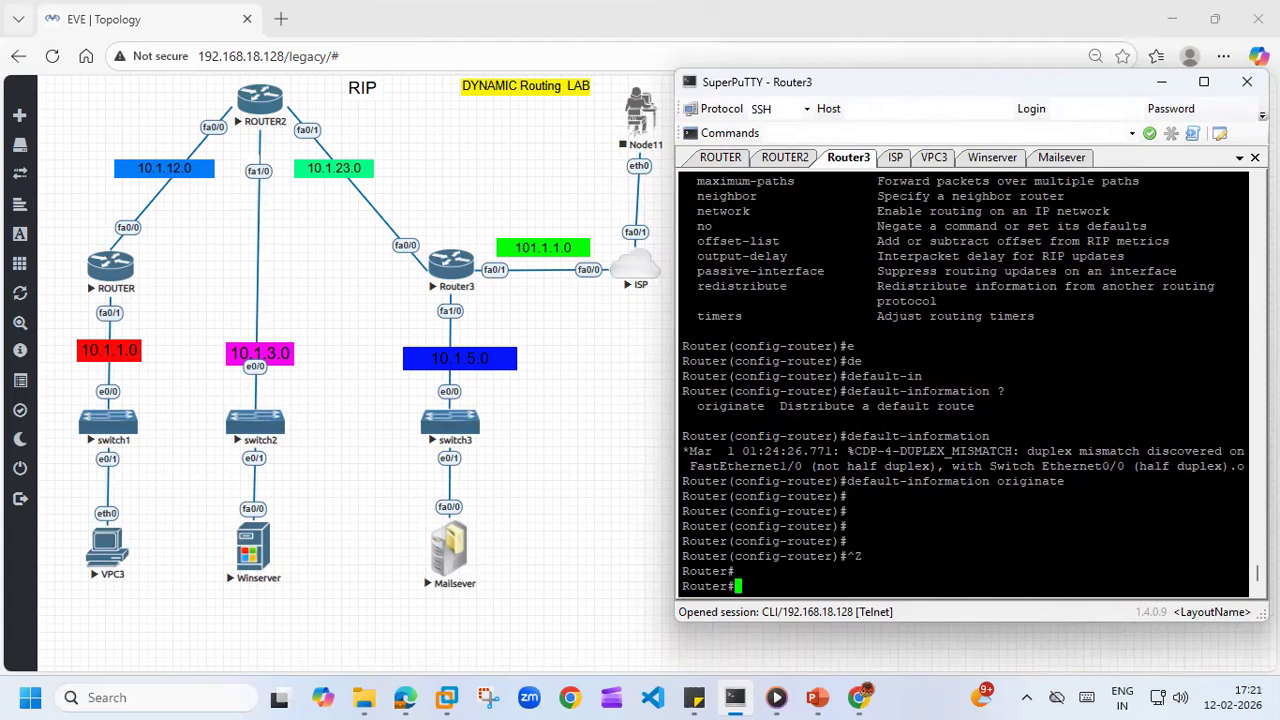
{"action": "key", "text": "Return"}
{"action": "key", "text": "Return"}
{"action": "key", "text": "Return"}
{"action": "key", "text": "Return"}
{"action": "key", "text": "Return"}
{"action": "key", "text": "Return"}
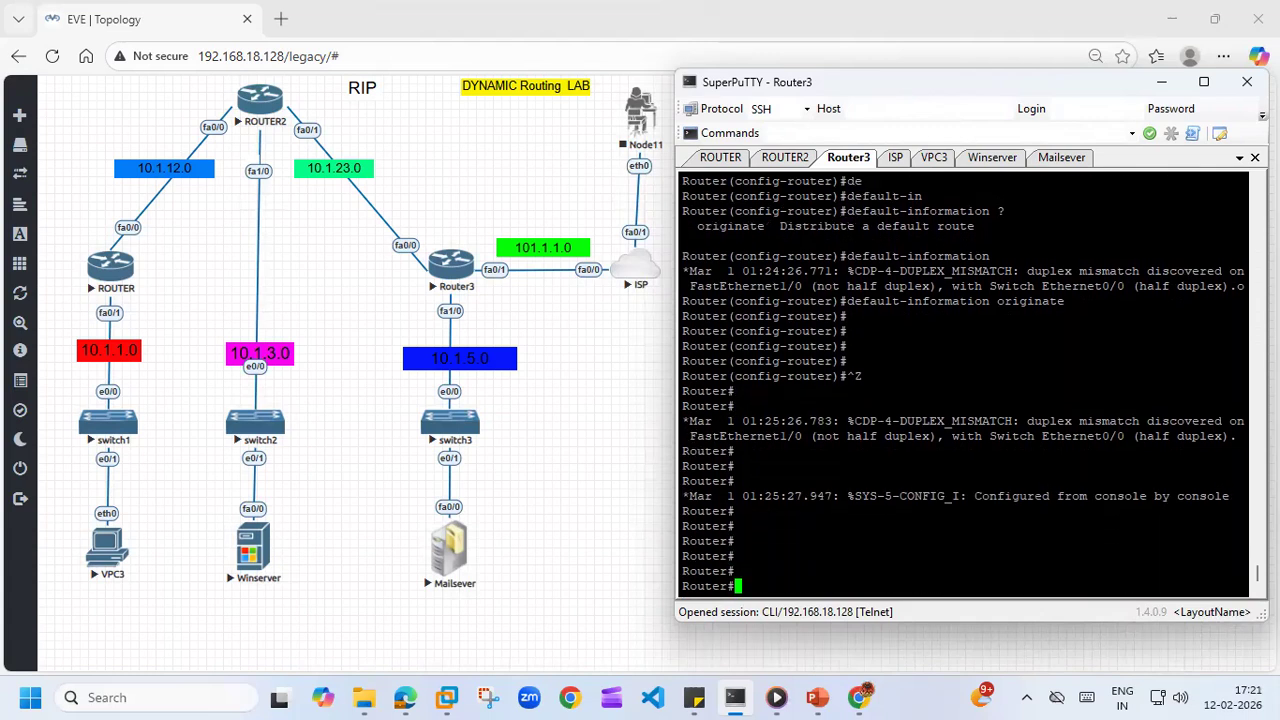
- Display the RIP database on ROUTER again and highlight the 0.0.0.0/0 entries
{"action": "left_click", "coordinate": [722, 162]}
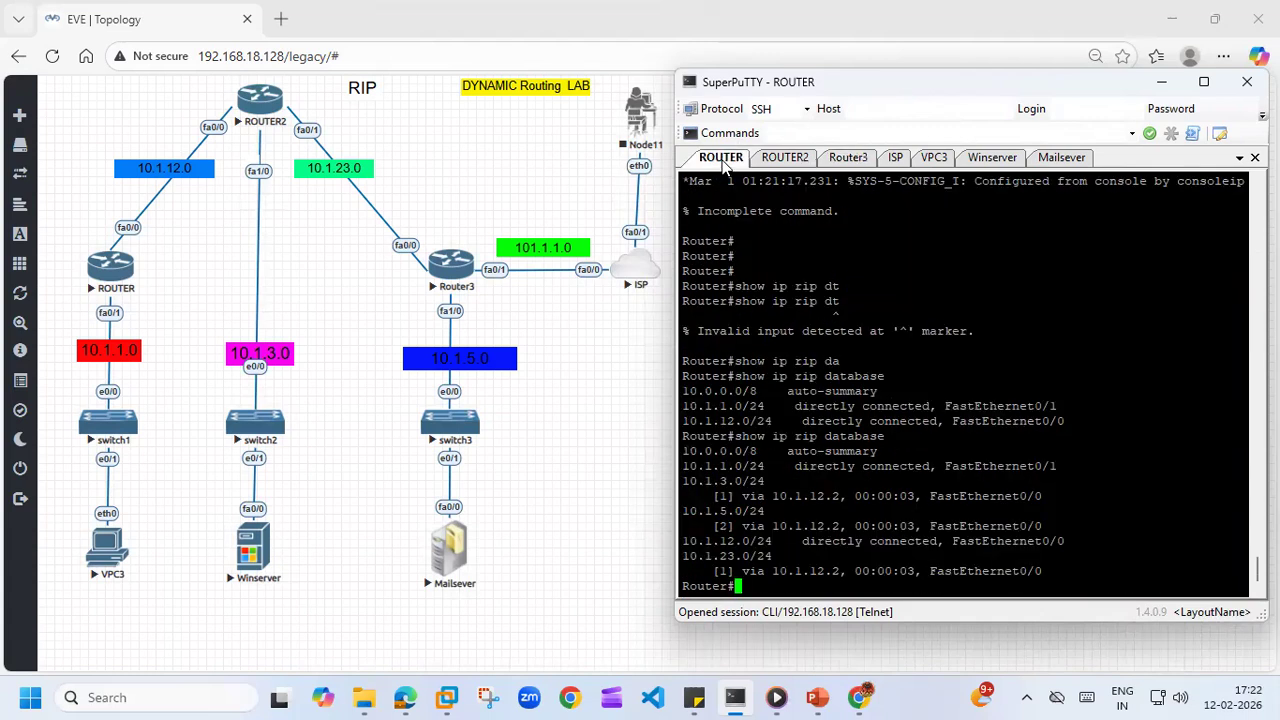
{"action": "key", "text": "Up"}
{"action": "key", "text": "Return"}
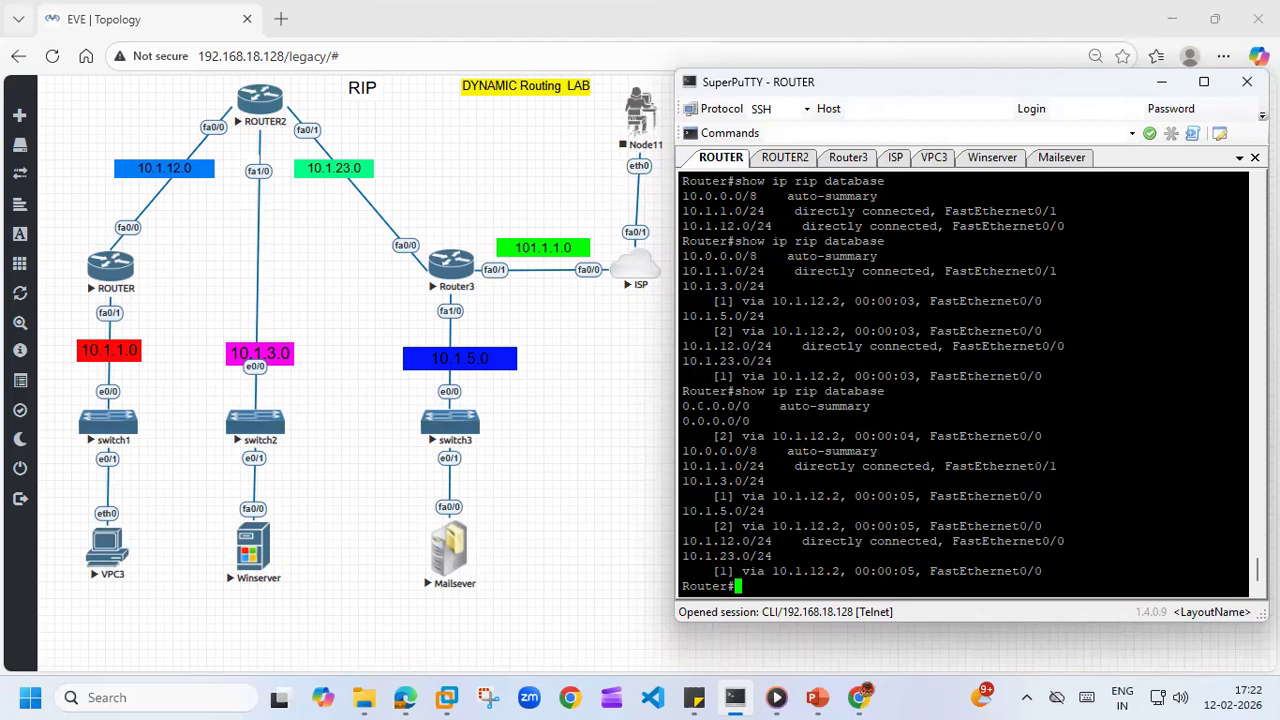
{"action": "left_click_drag", "start_coordinate": [696, 406], "coordinate": [770, 419]}
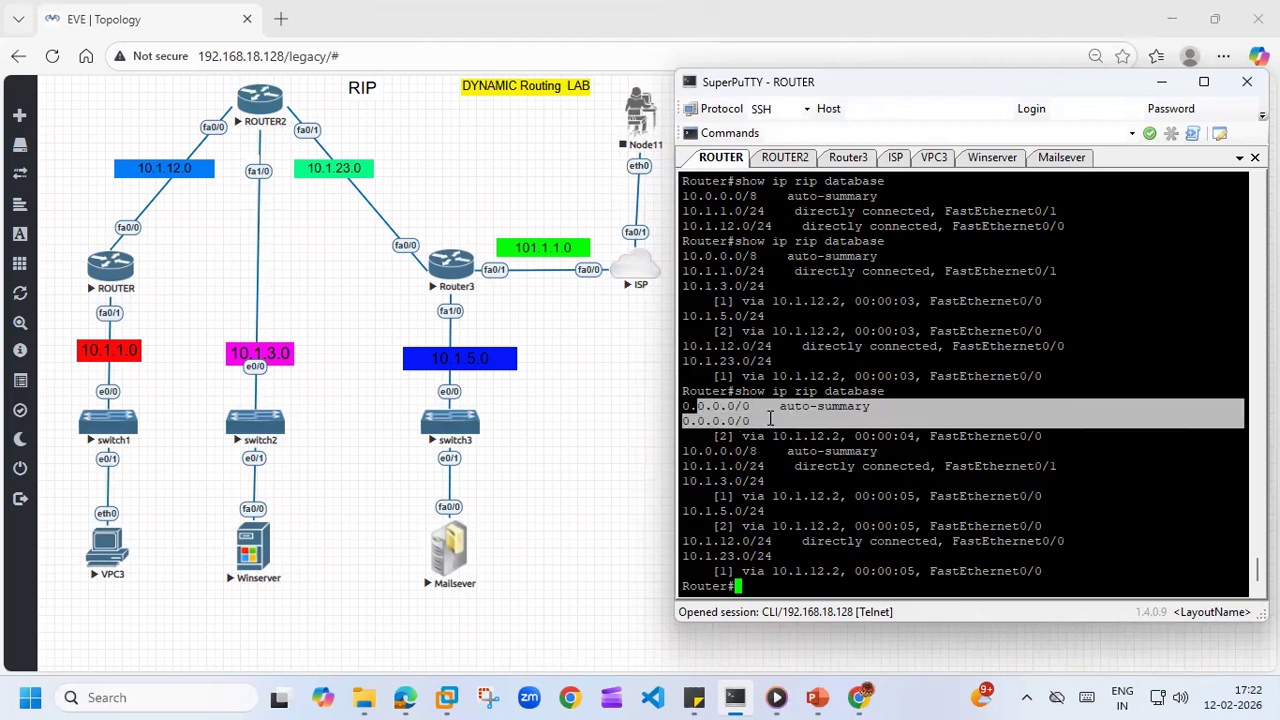
- Examine the earlier RIP configuration, database and routing table output in the ROUTER2 and ROUTER consoles
{"action": "left_click", "coordinate": [848, 159]}
{"action": "left_click", "coordinate": [721, 158]}
{"action": "left_click", "coordinate": [785, 158]}
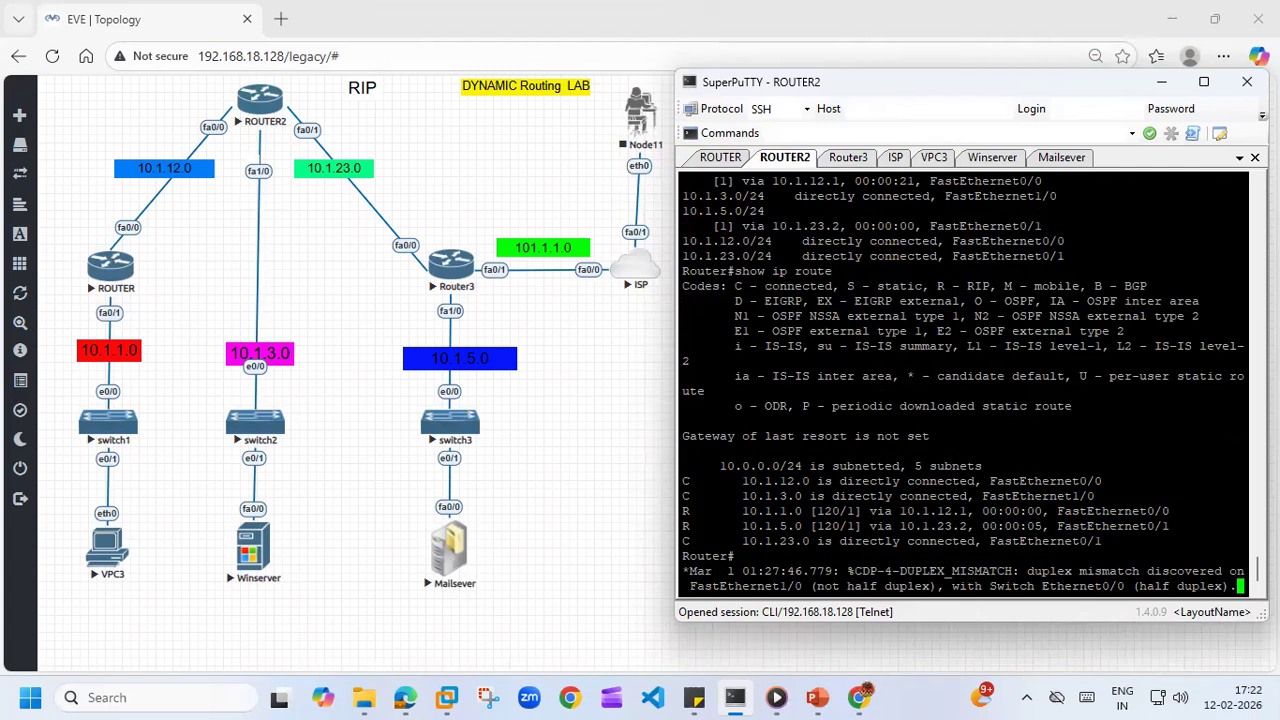
{"action": "left_click_drag", "start_coordinate": [712, 481], "coordinate": [797, 496]}
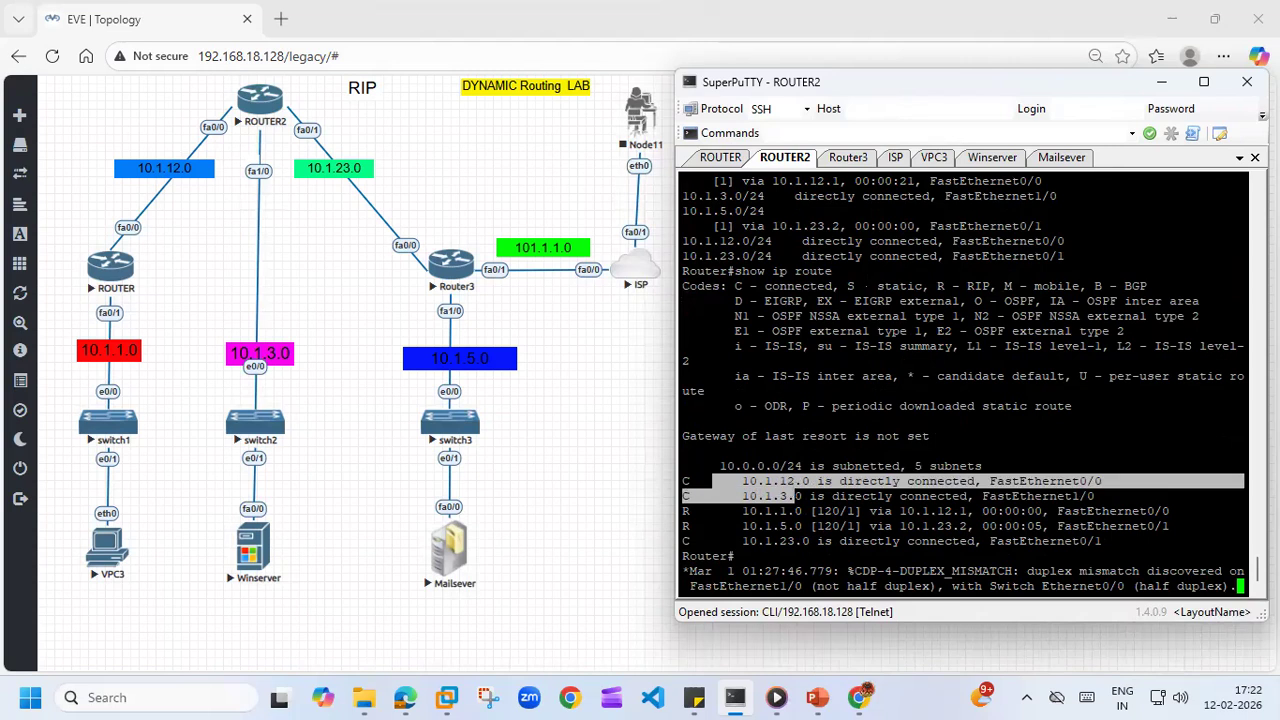
{"action": "scroll", "coordinate": [963, 385], "scroll_direction": "up", "scroll_amount": 10}
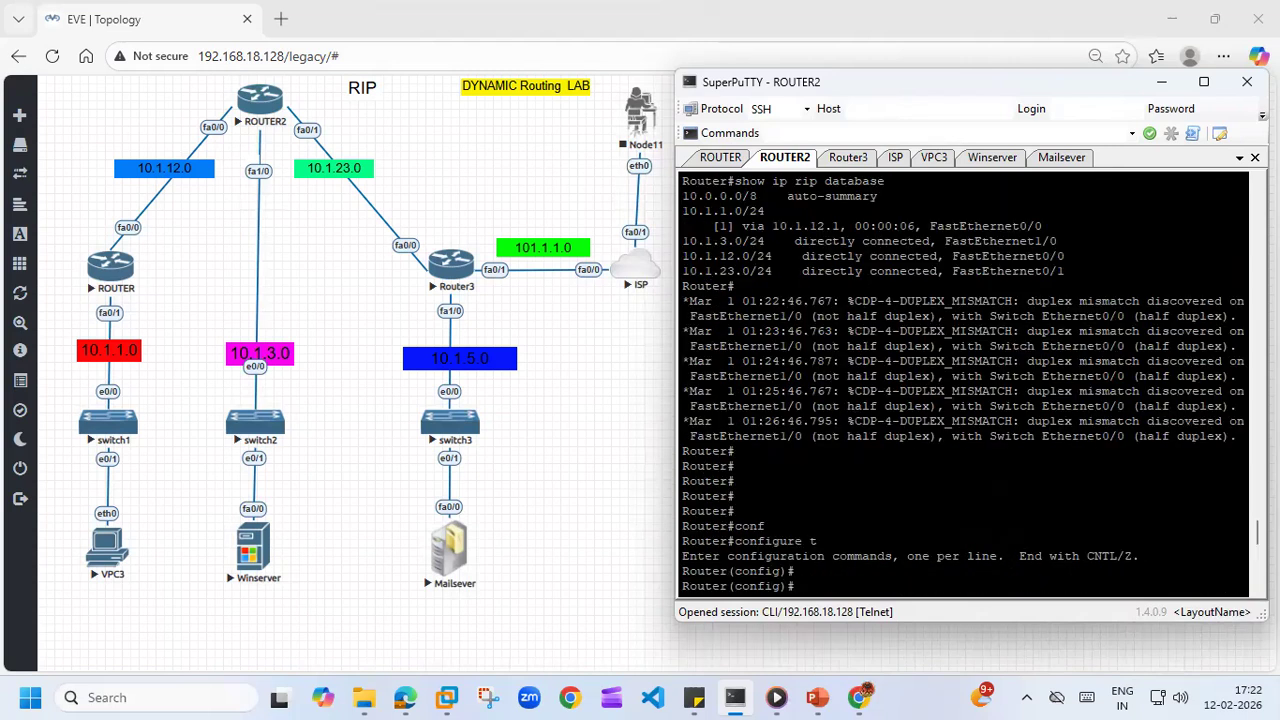
{"action": "scroll", "coordinate": [963, 385], "scroll_direction": "up", "scroll_amount": 5}
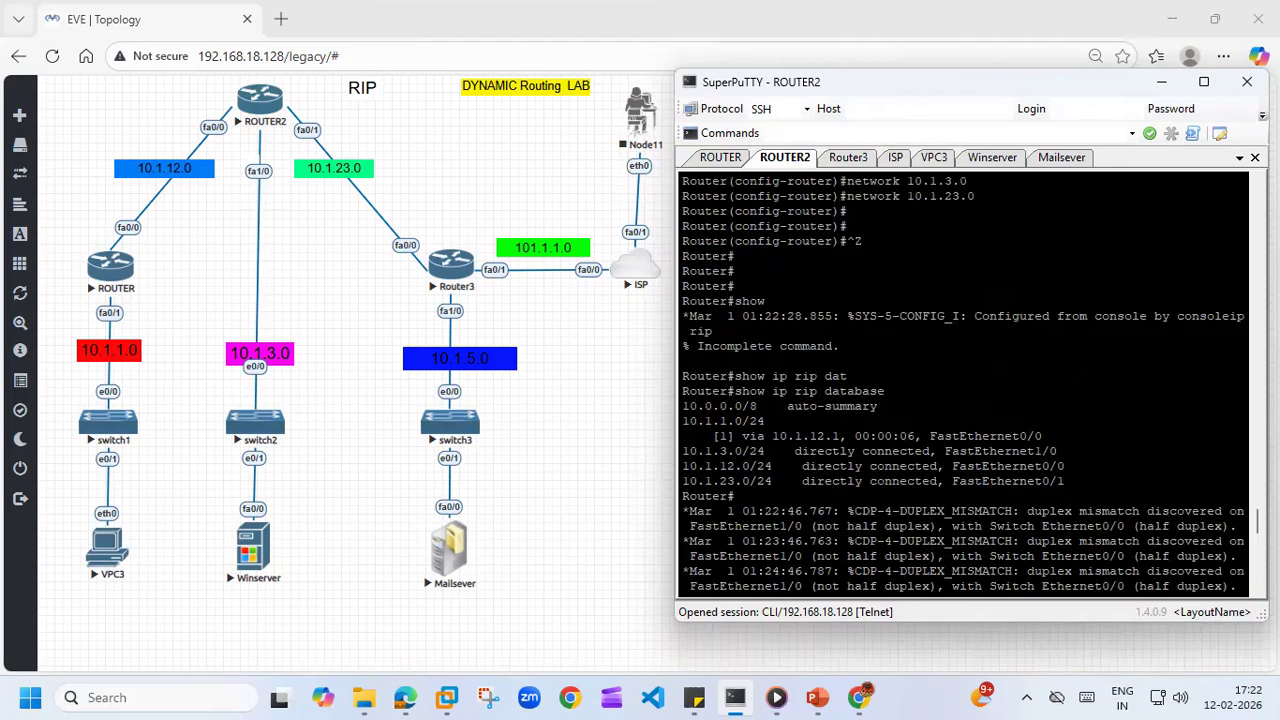
{"action": "scroll", "coordinate": [963, 385], "scroll_direction": "down", "scroll_amount": 9}
{"action": "scroll", "coordinate": [963, 385], "scroll_direction": "down", "scroll_amount": 5}
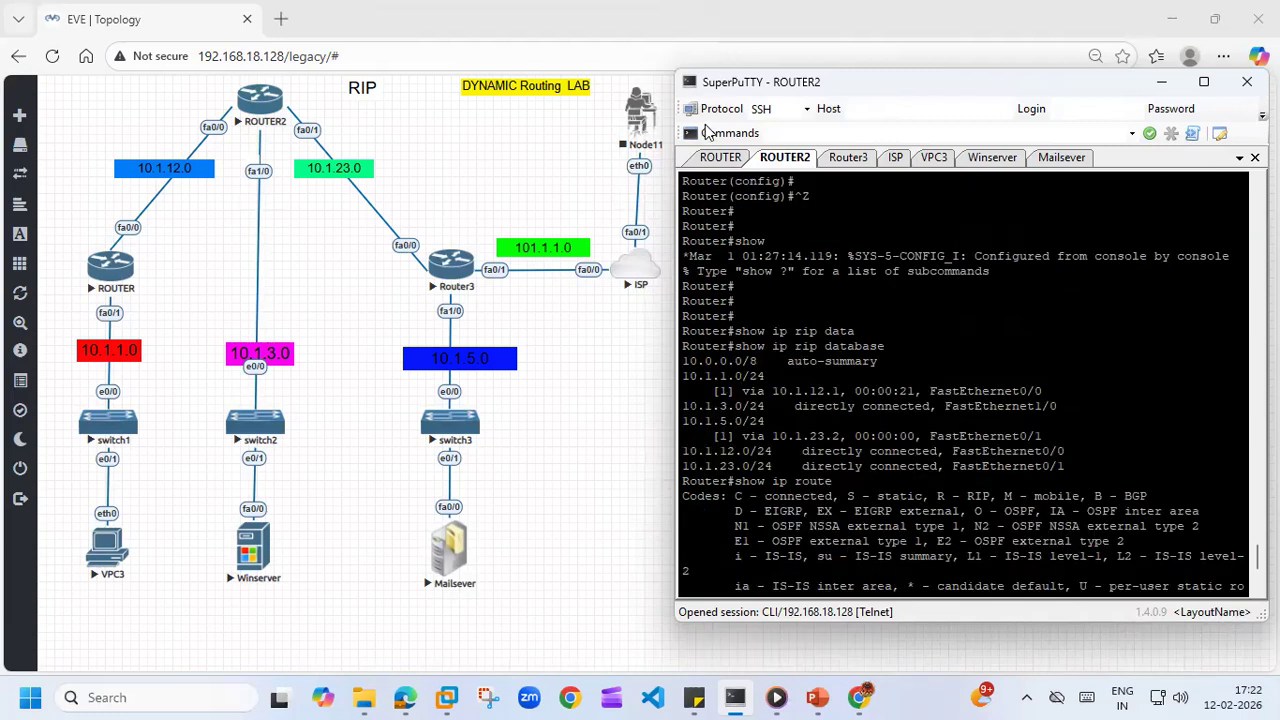
{"action": "left_click", "coordinate": [715, 160]}
{"action": "scroll", "coordinate": [963, 385], "scroll_direction": "up", "scroll_amount": 5}
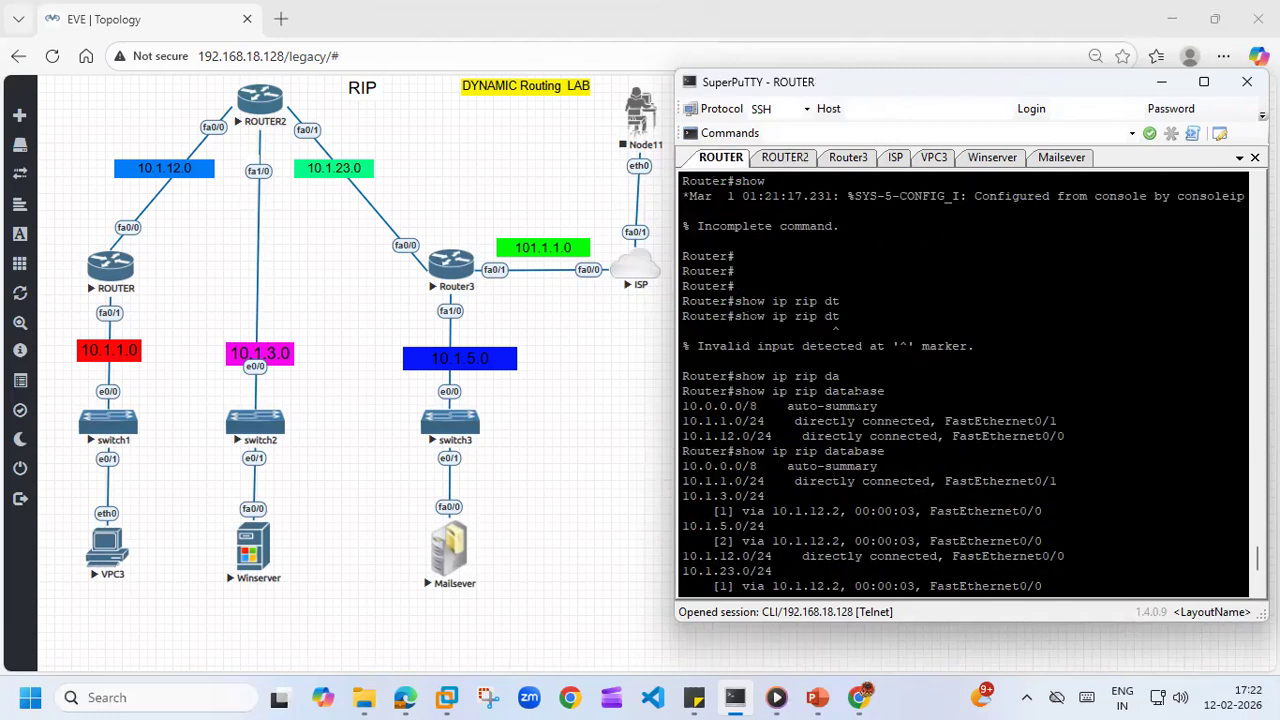
{"action": "scroll", "coordinate": [963, 385], "scroll_direction": "up", "scroll_amount": 5}
{"action": "scroll", "coordinate": [963, 385], "scroll_direction": "down", "scroll_amount": 5}
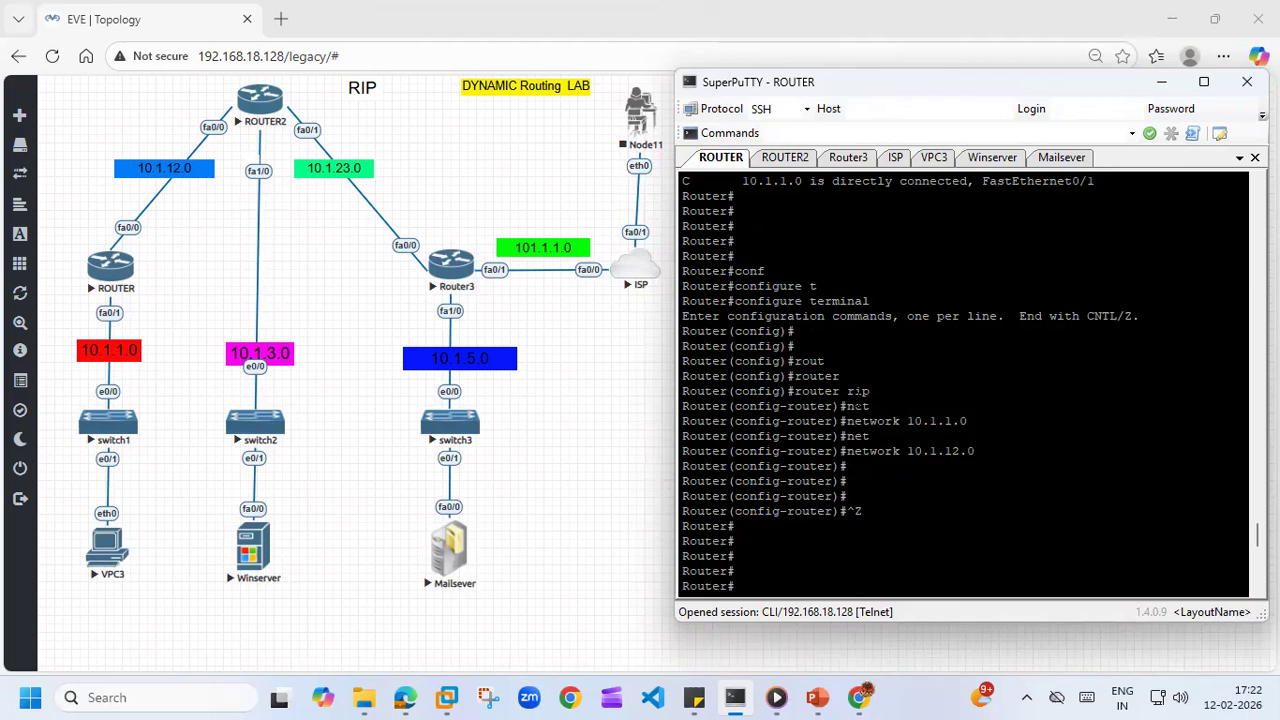
{"action": "scroll", "coordinate": [857, 405], "scroll_direction": "down", "scroll_amount": 10}
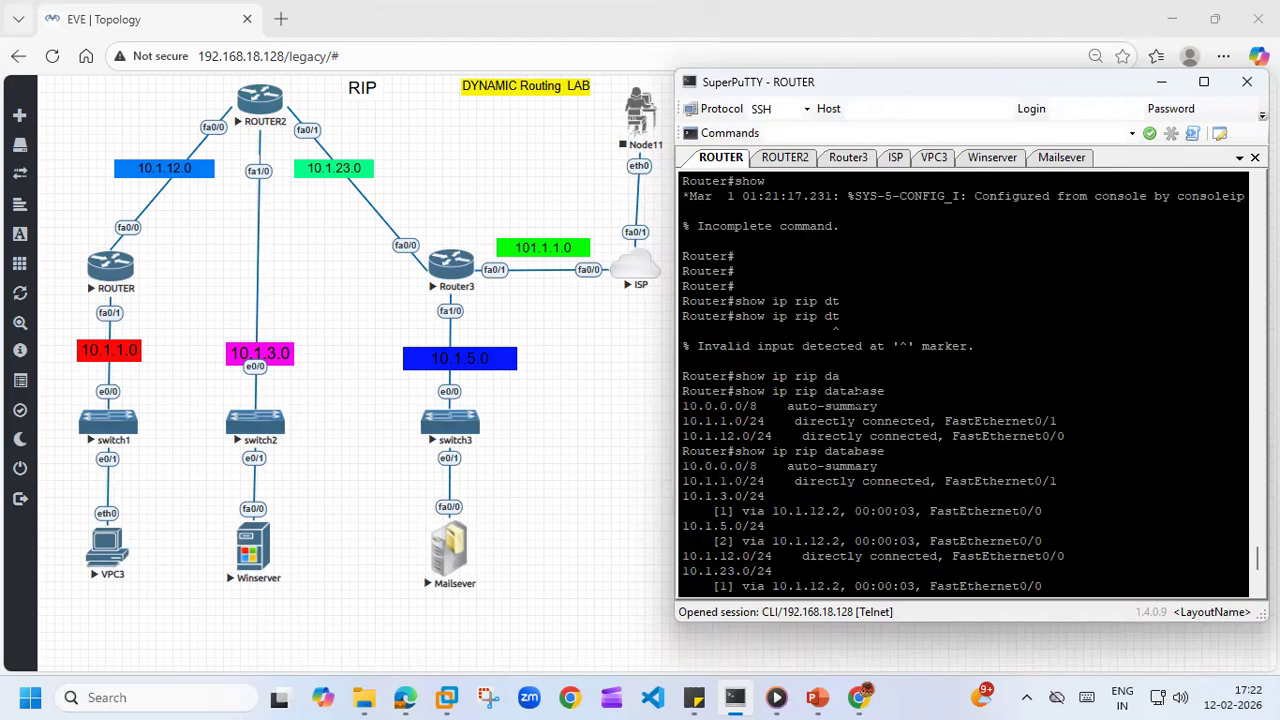
{"action": "scroll", "coordinate": [858, 405], "scroll_direction": "down", "scroll_amount": 1}
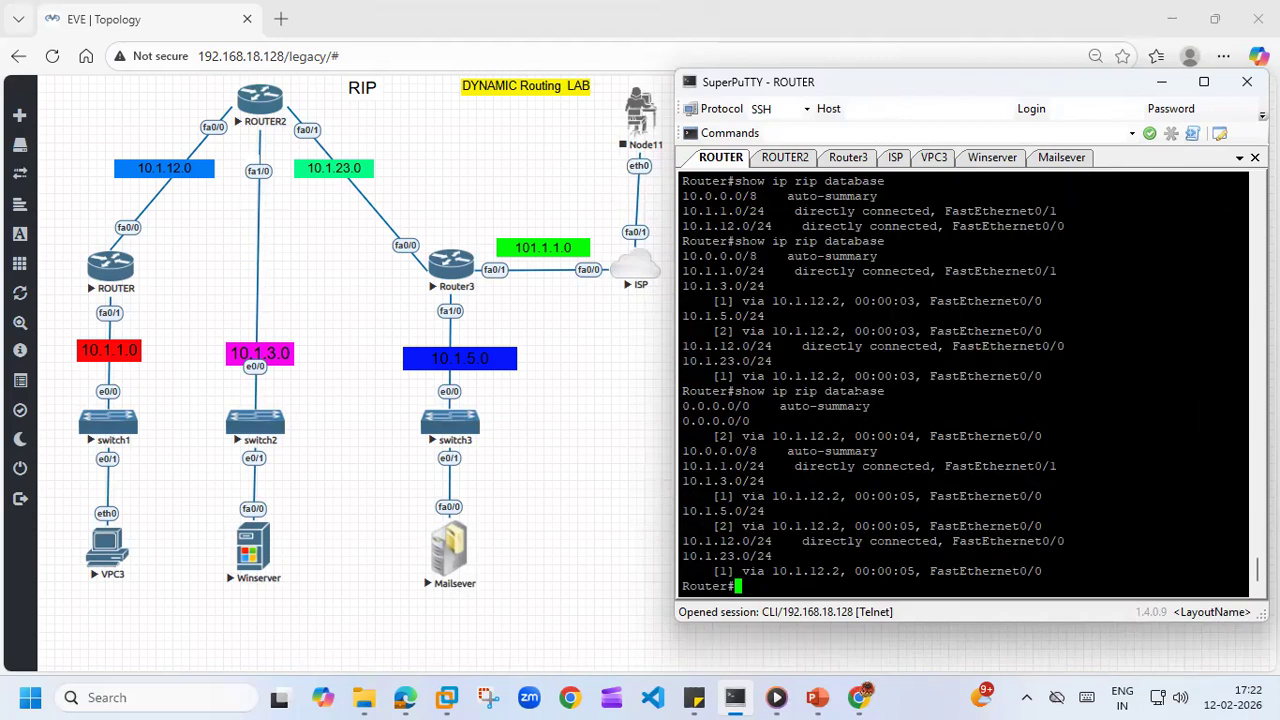
- Run show ip route on ROUTER2 and examine the default route and the RIP routes to 10.1.1.0 and 10.1.5.0
{"action": "left_click", "coordinate": [783, 158]}
{"action": "key", "text": "Return"}
{"action": "key", "text": "Return"}
{"action": "key", "text": "Return"}
{"action": "type", "text": "show ip route"}
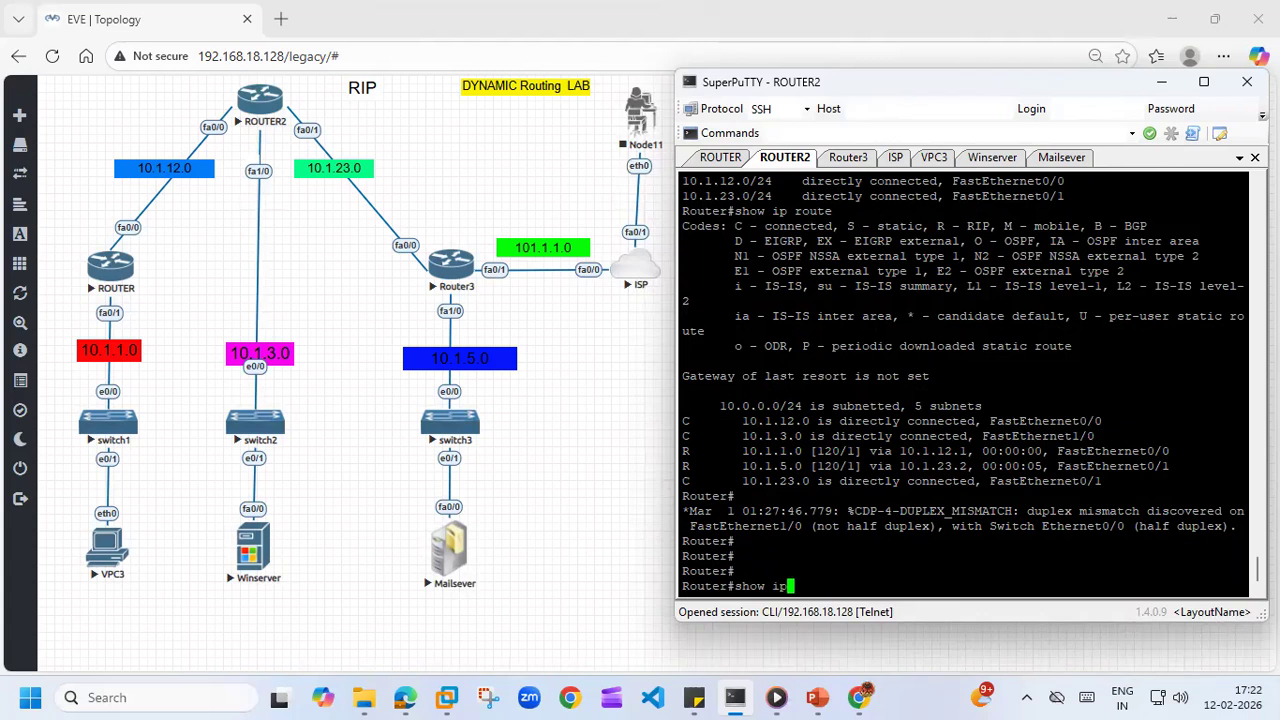
{"action": "key", "text": "Return"}
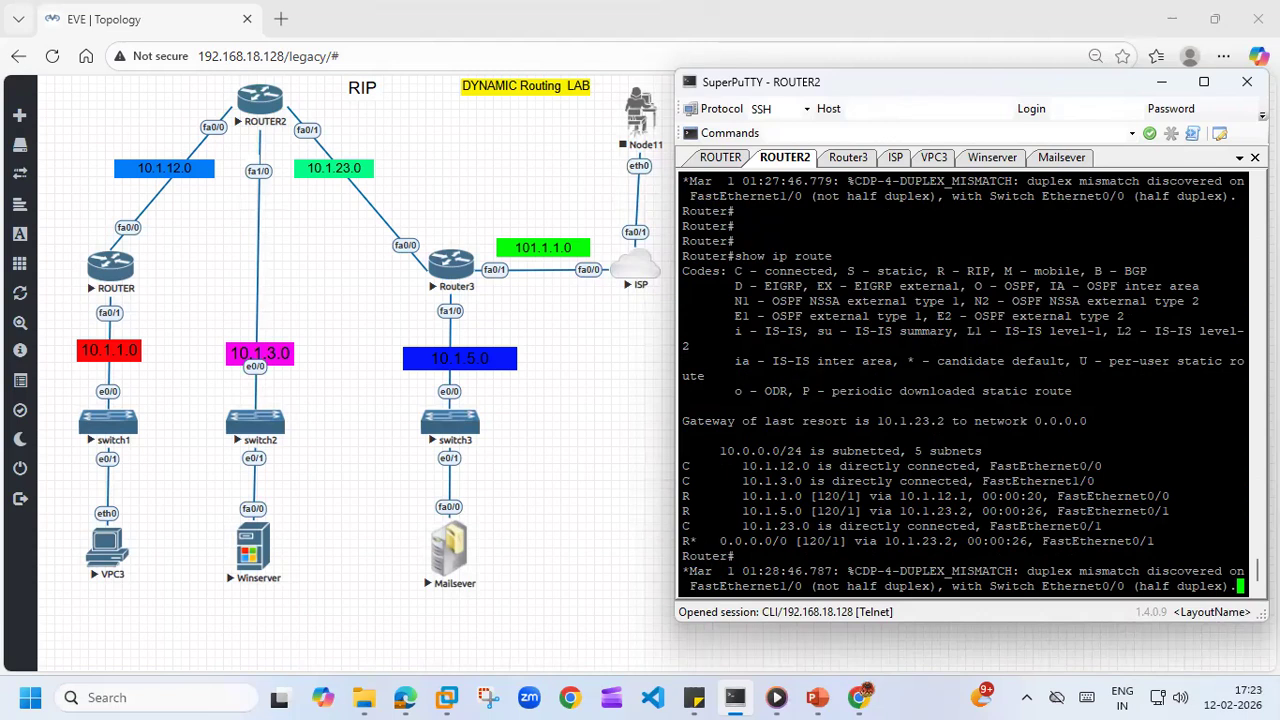
{"action": "left_click_drag", "start_coordinate": [682, 541], "coordinate": [1096, 541]}
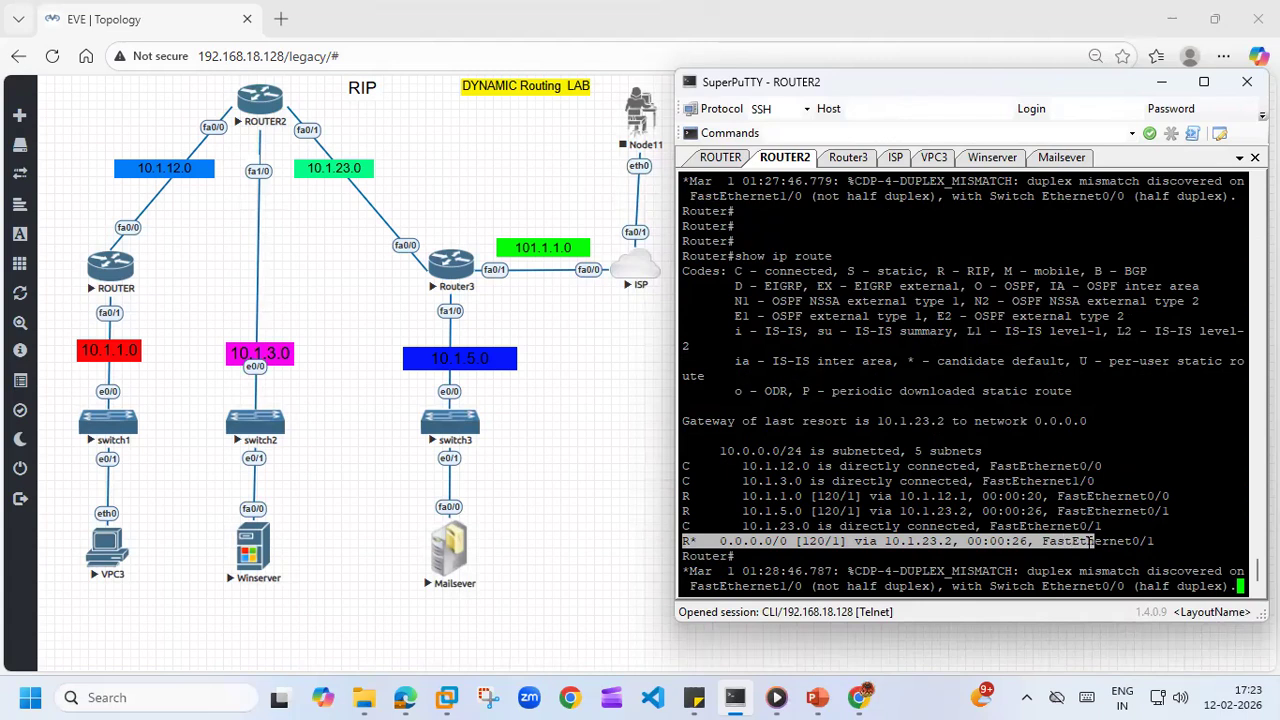
{"action": "left_click_drag", "start_coordinate": [682, 496], "coordinate": [813, 511]}
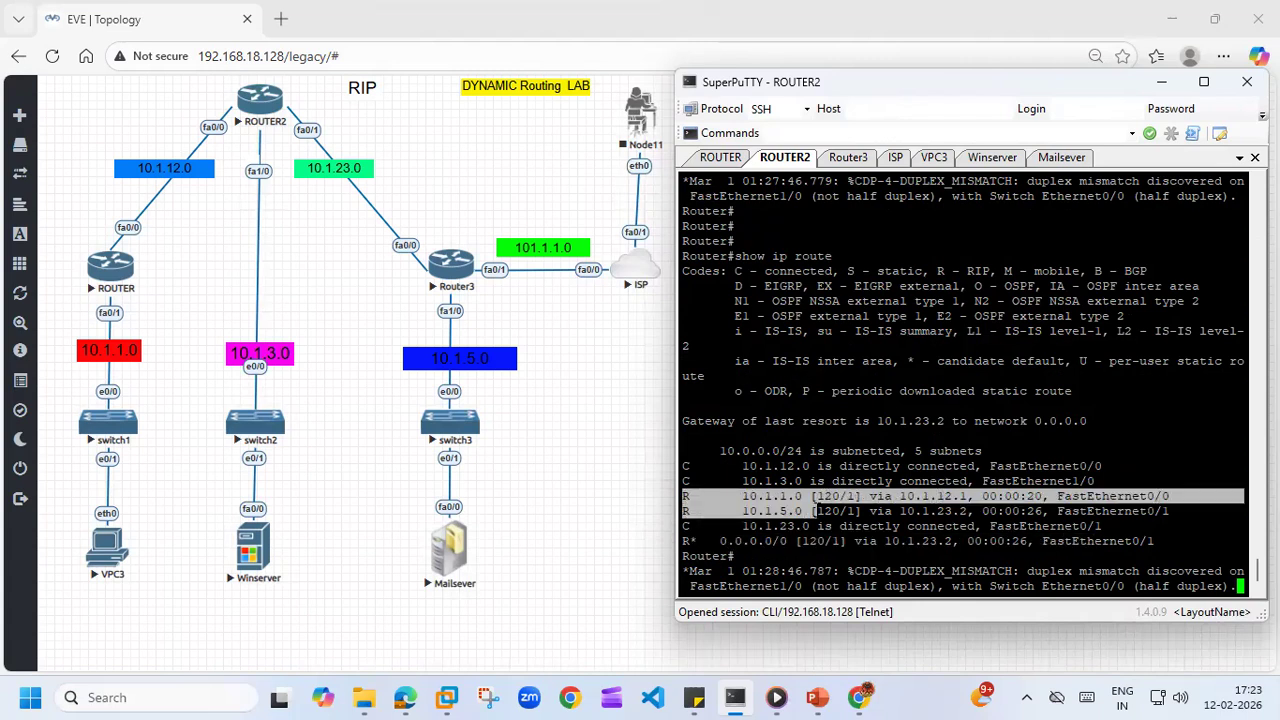
{"action": "left_click_drag", "start_coordinate": [814, 511], "coordinate": [882, 511]}
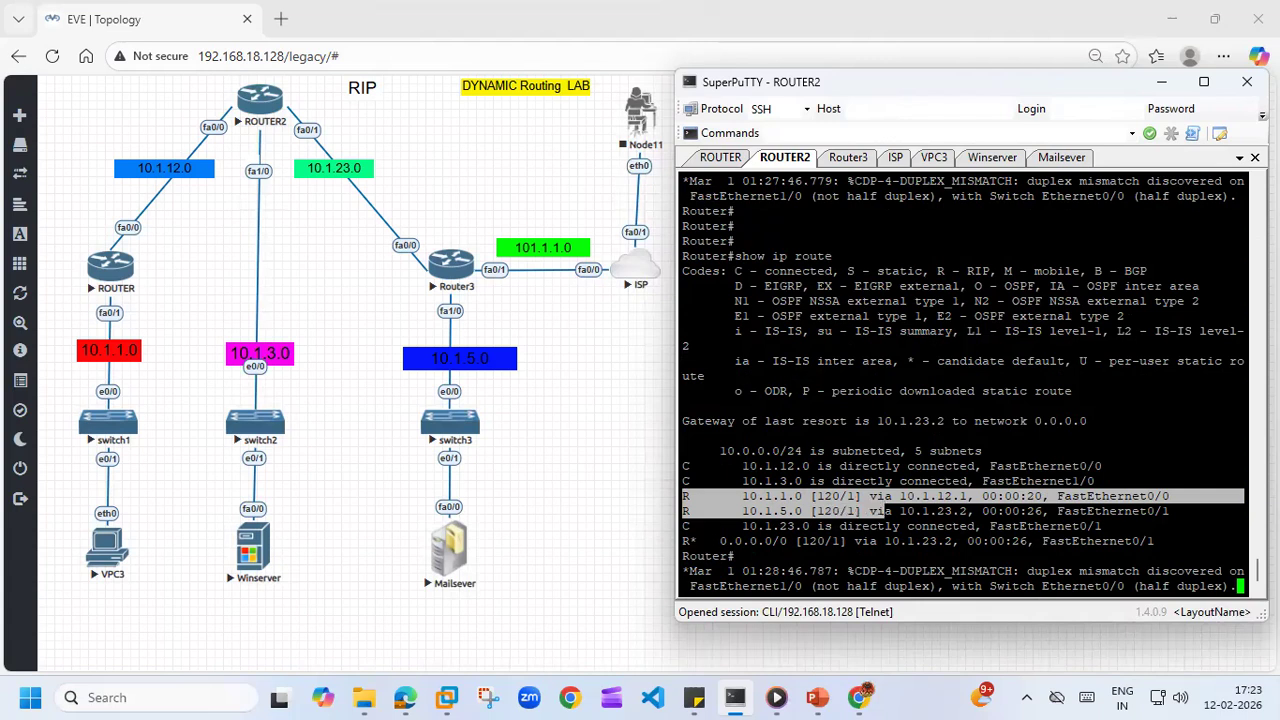
{"action": "left_click", "coordinate": [882, 511]}
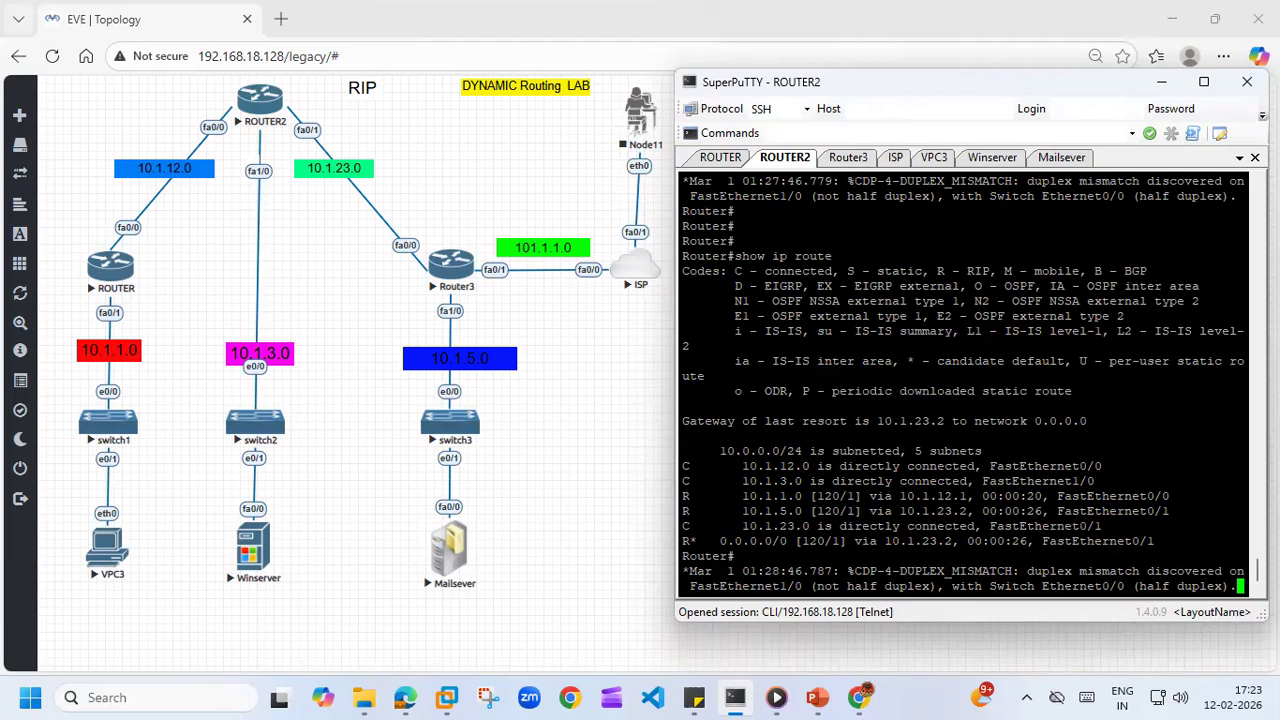
- Ping 1.1.1.1 from VPC3 and from Winserver to test connectivity toward the ISP
{"action": "left_click", "coordinate": [934, 157]}
{"action": "key", "text": "Up"}
{"action": "key", "text": "Return"}
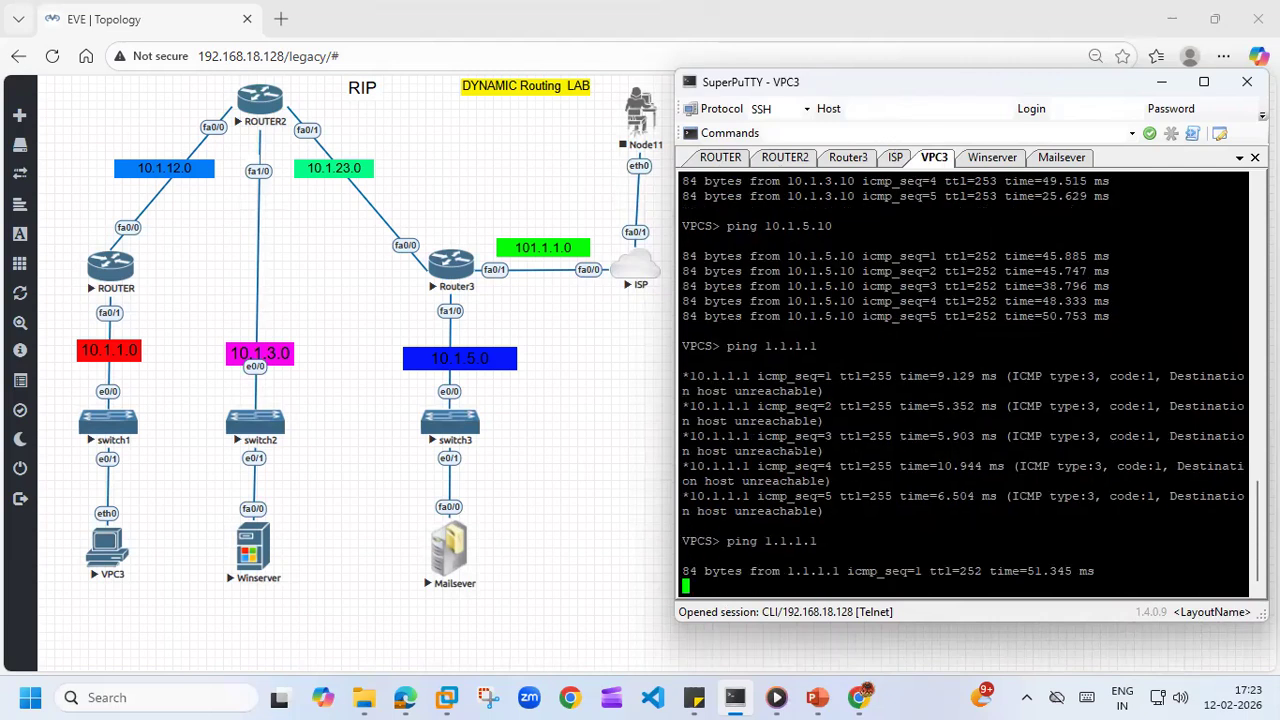
{"action": "left_click", "coordinate": [988, 159]}
{"action": "key", "text": "Up"}
{"action": "key", "text": "Return"}
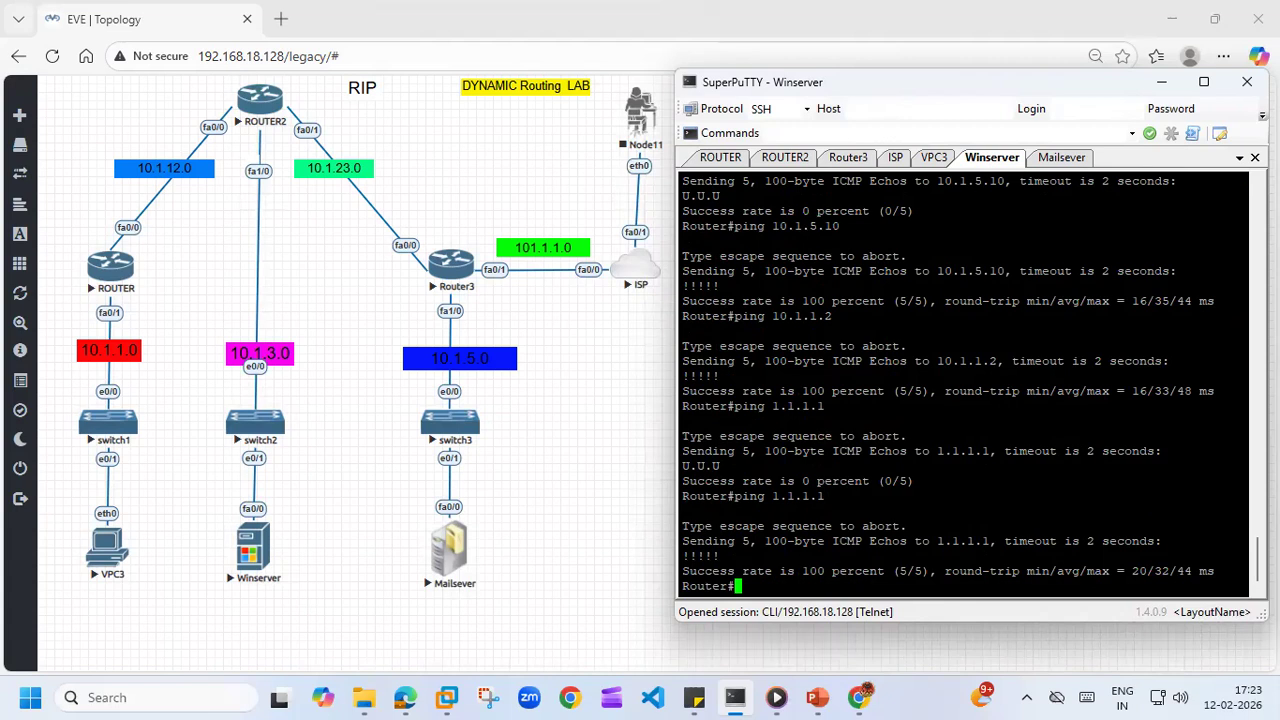
- Repeat the ping to 1.1.1.1 from both VPC3 and Winserver
{"action": "left_click", "coordinate": [944, 160]}
{"action": "key", "text": "Up"}
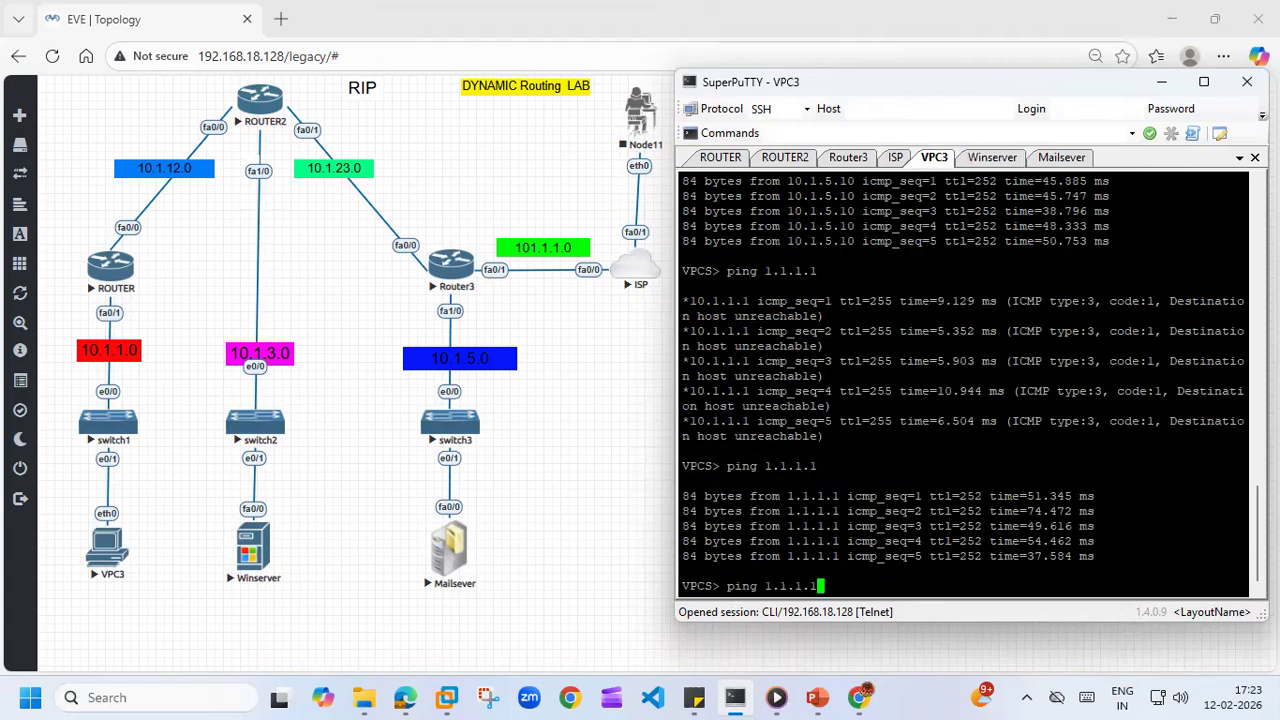
{"action": "key", "text": "Return"}
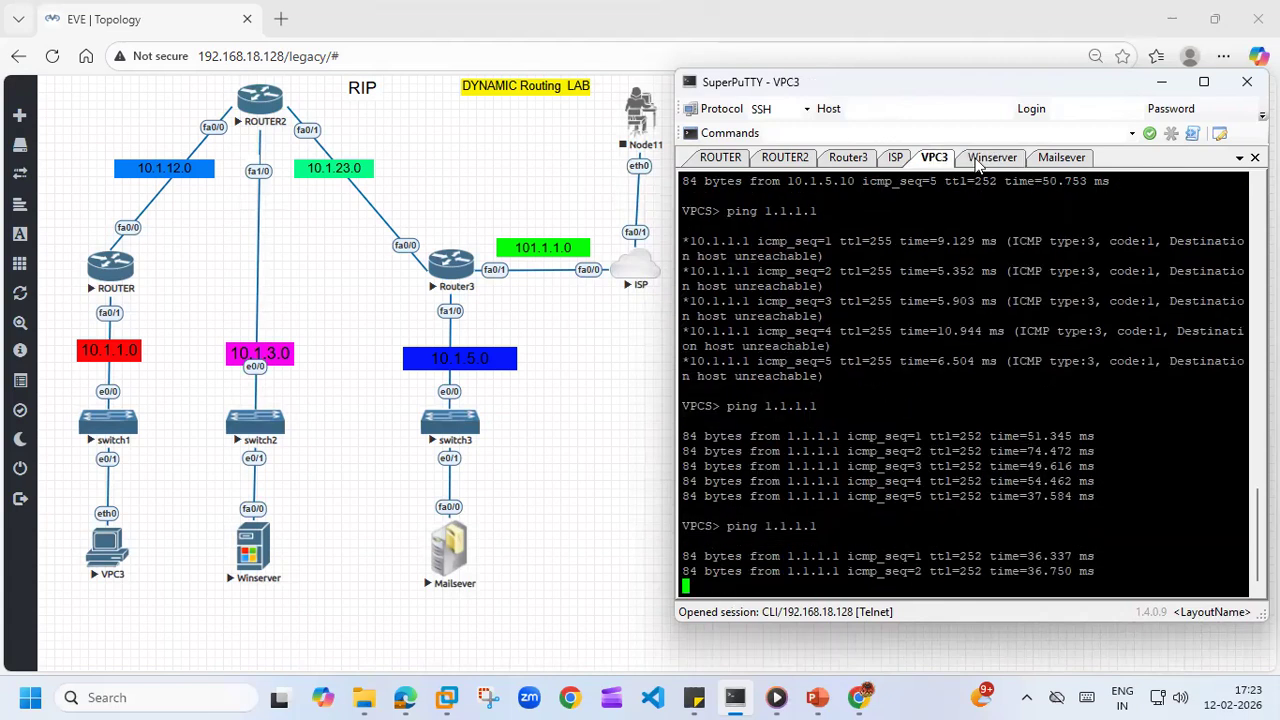
{"action": "left_click", "coordinate": [990, 160]}
{"action": "key", "text": "Up"}
{"action": "key", "text": "Return"}
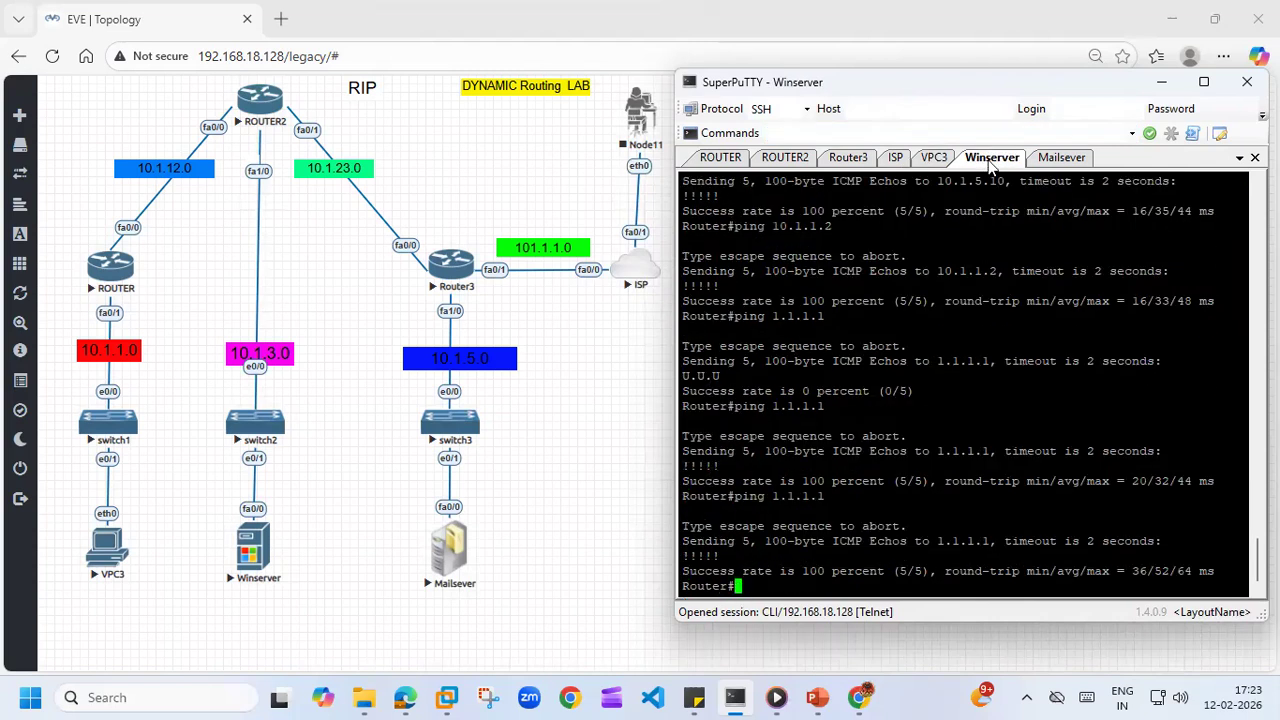
- Return to the ROUTER2 console and highlight the R* default route in its routing table
{"action": "left_click", "coordinate": [847, 160]}
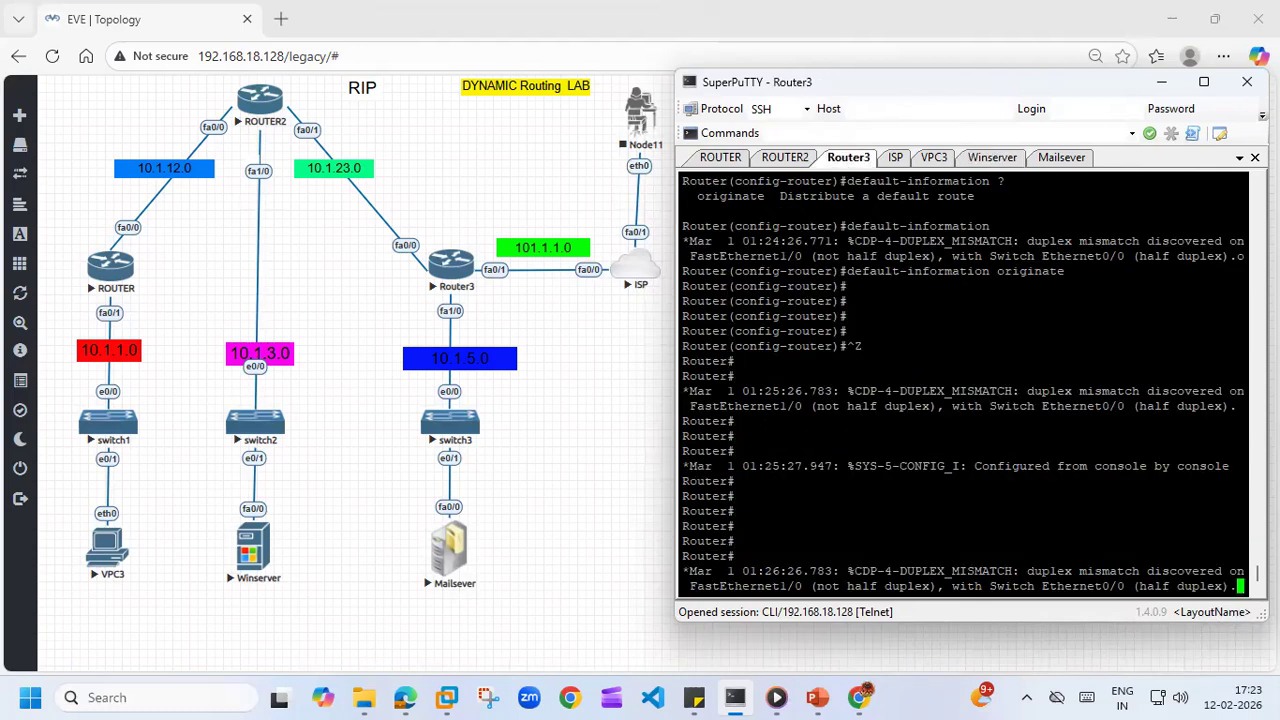
{"action": "left_click", "coordinate": [786, 160]}
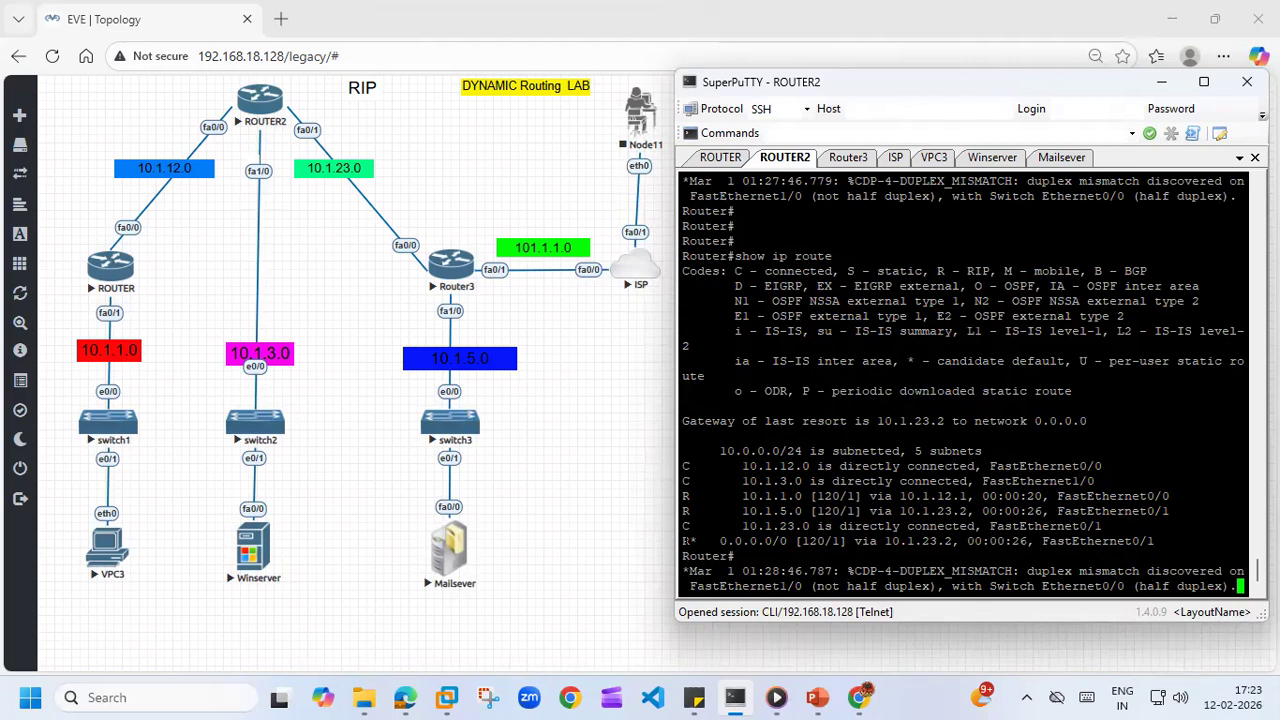
{"action": "left_click_drag", "start_coordinate": [683, 541], "coordinate": [832, 511]}
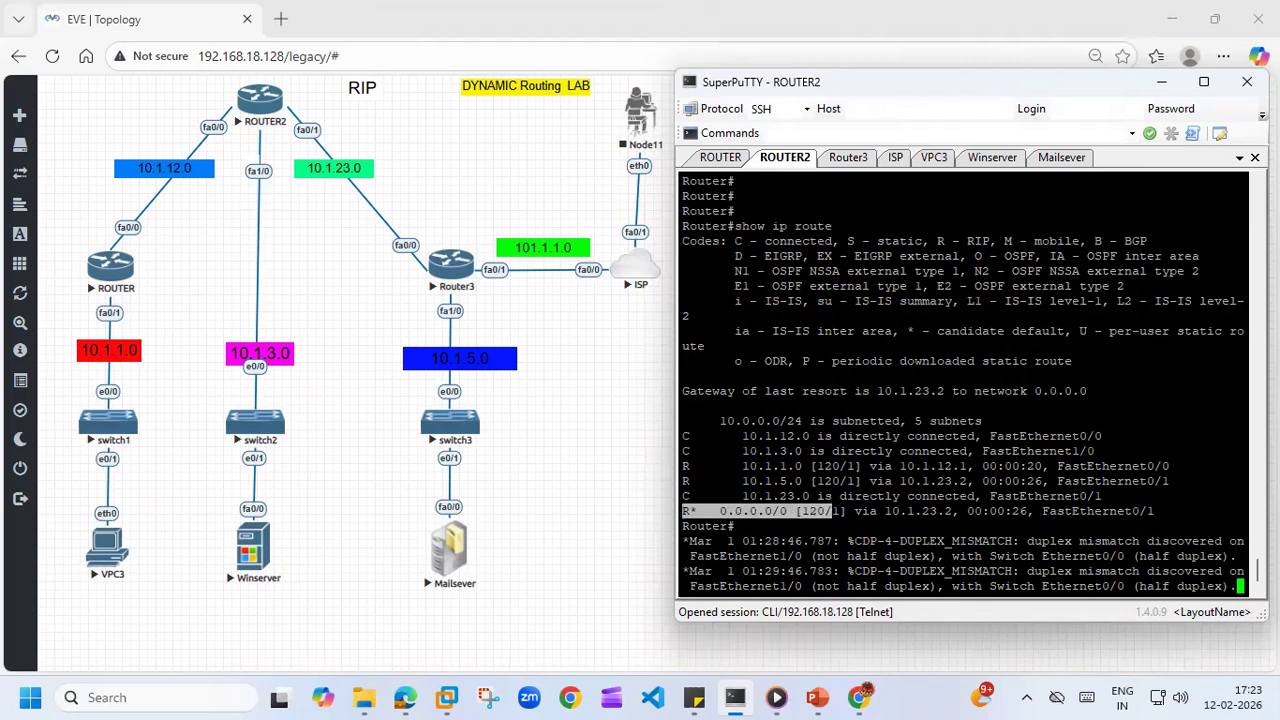
- Display ROUTER's routing table with show ip route and highlight the R* default route
{"action": "left_click", "coordinate": [720, 160]}
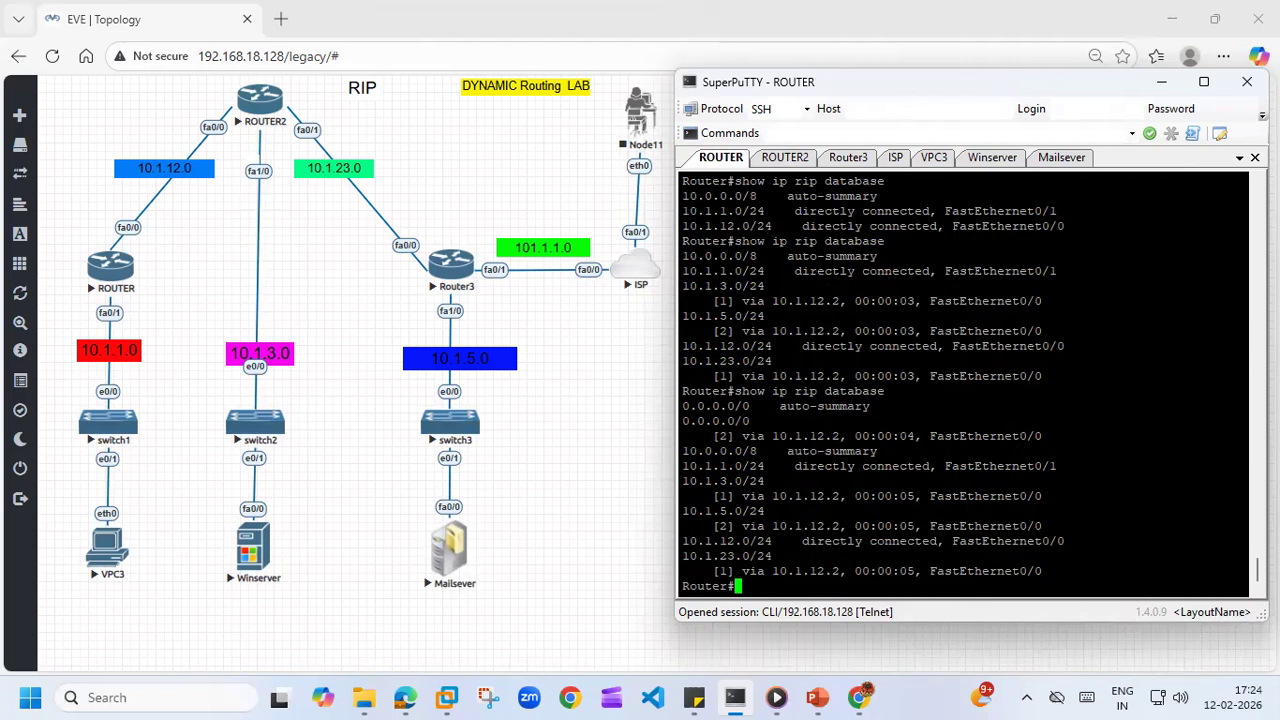
{"action": "type", "text": "show ip route"}
{"action": "key", "text": "Return"}
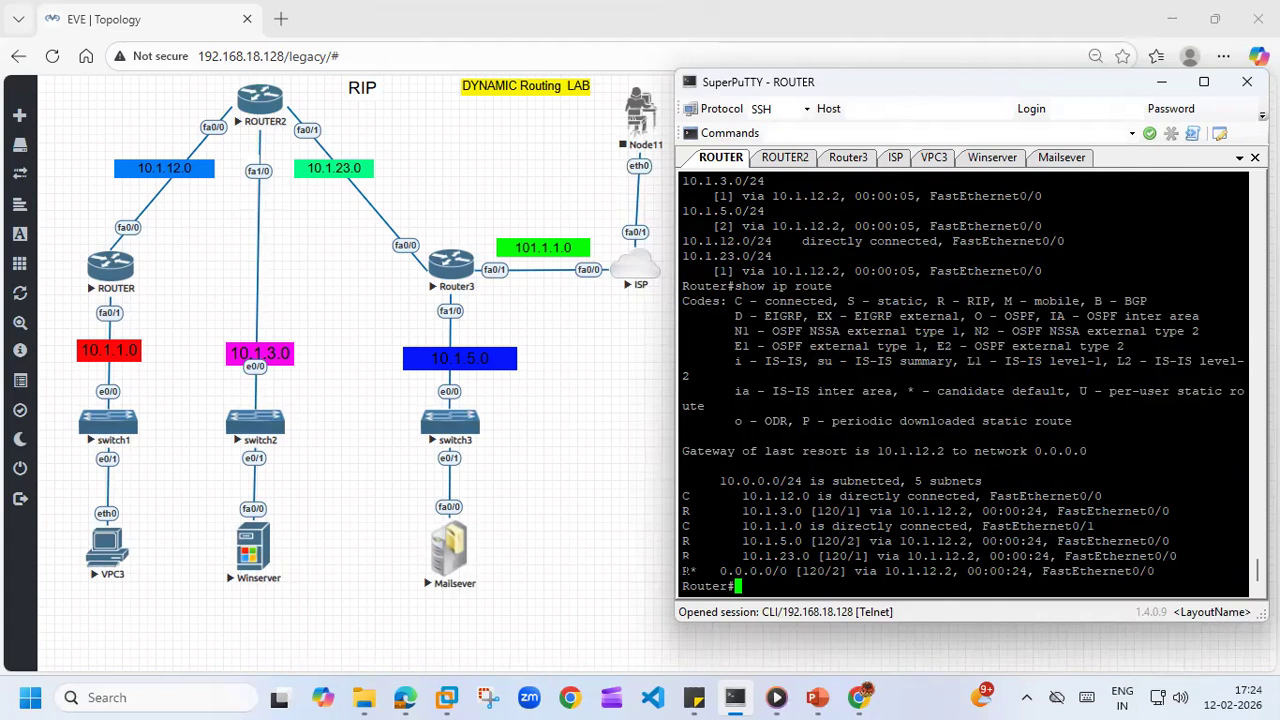
{"action": "left_click_drag", "start_coordinate": [682, 571], "coordinate": [998, 571]}
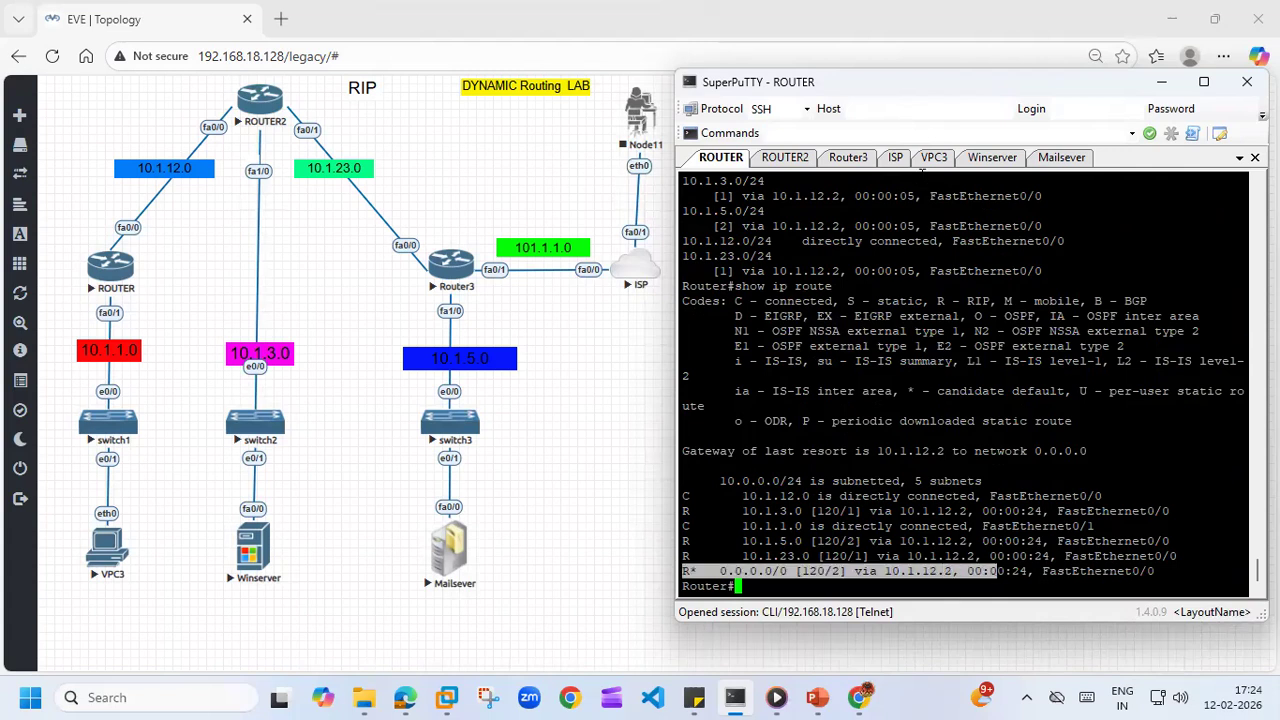
{"action": "key", "text": "Return"}
{"action": "key", "text": "Return"}
{"action": "key", "text": "Return"}
{"action": "key", "text": "Return"}
{"action": "key", "text": "Return"}
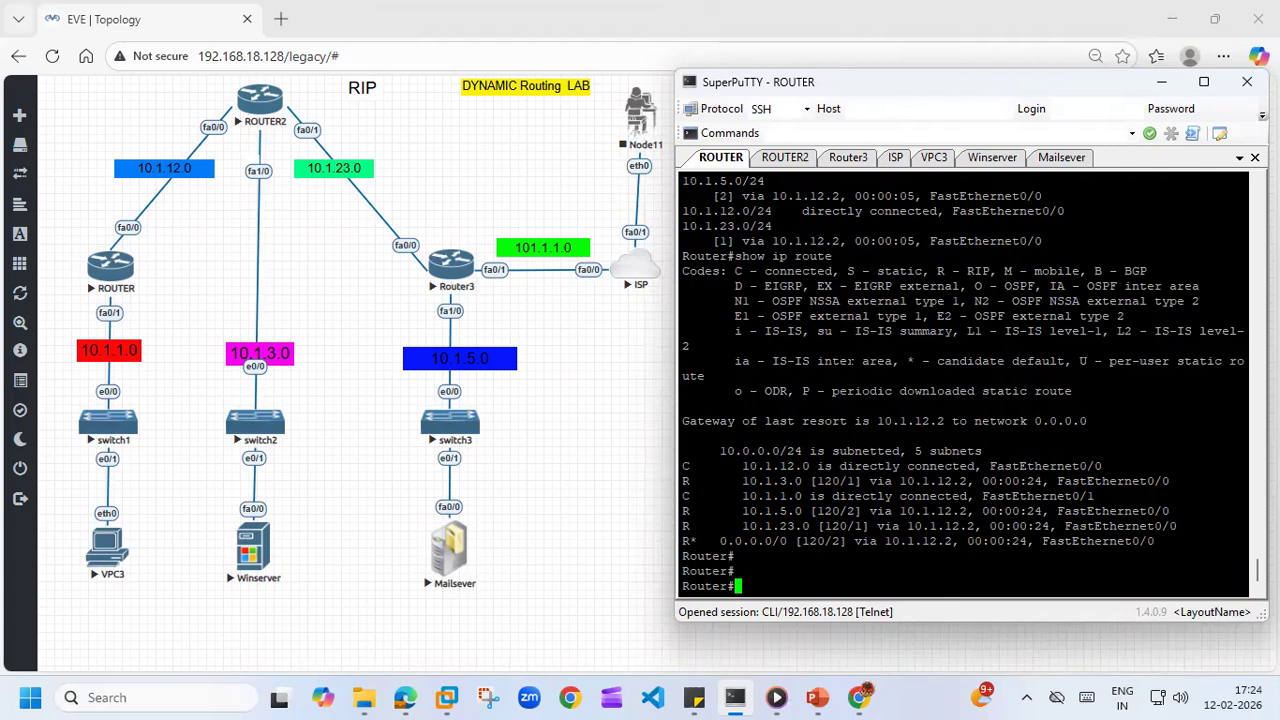